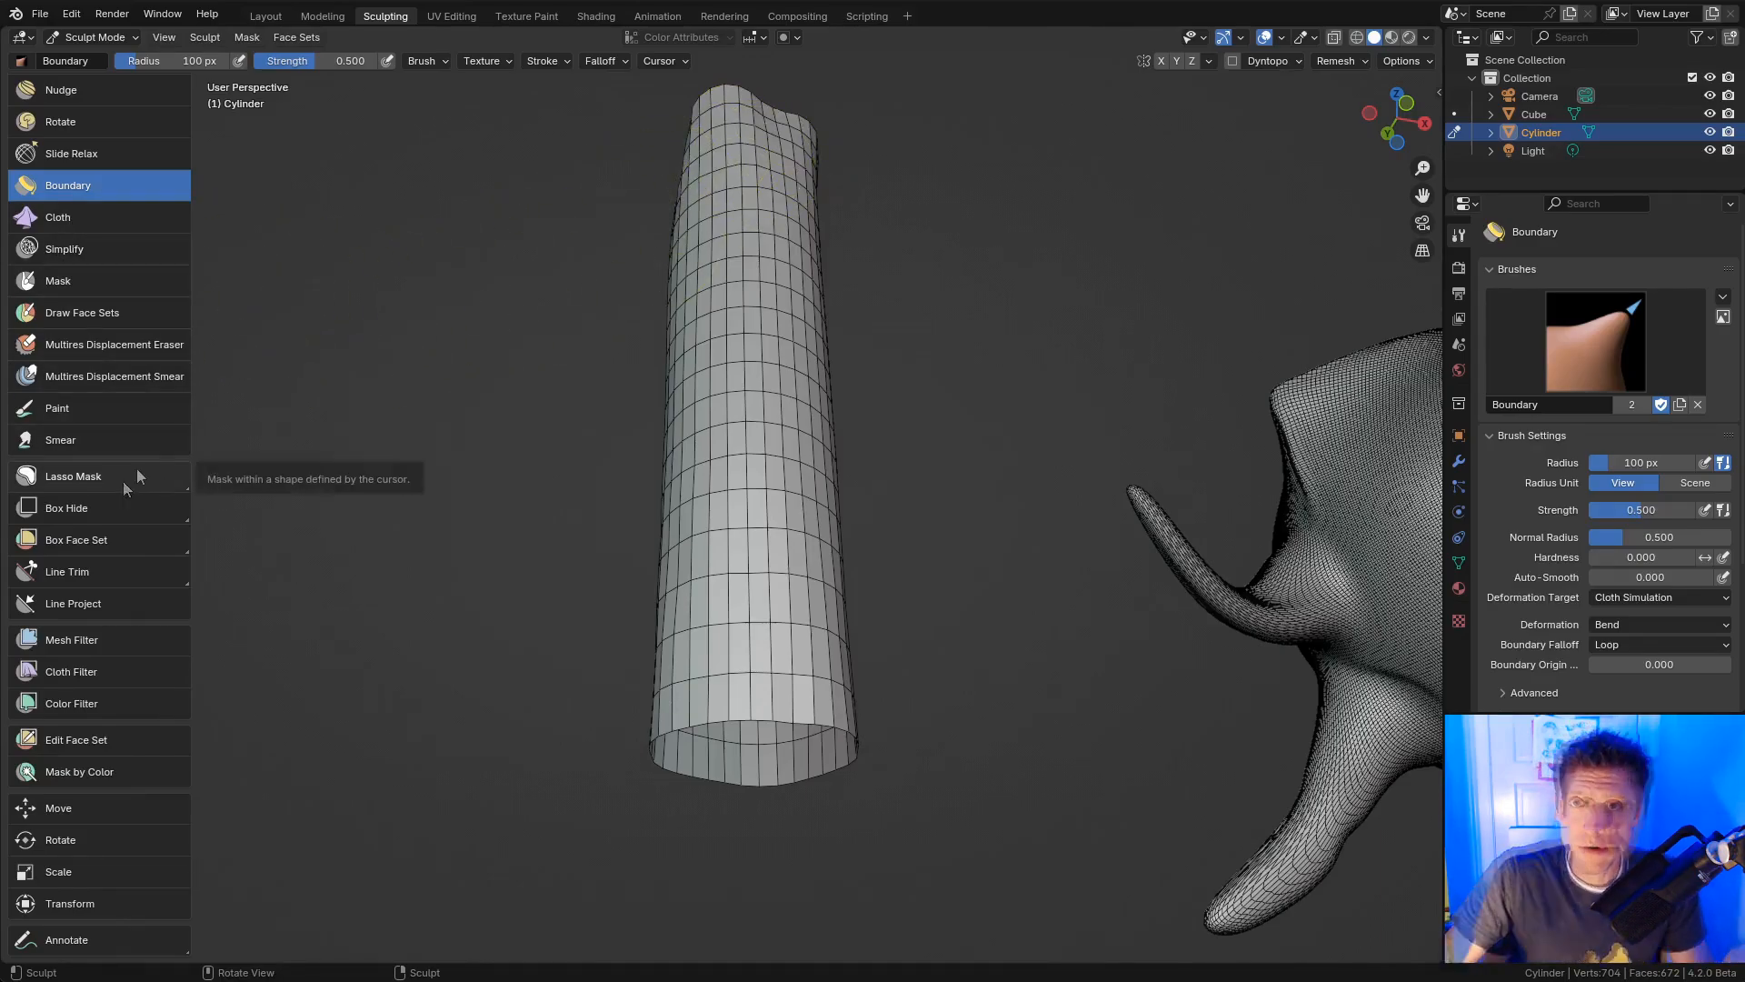
Step: Switch to the Cloth brush and make a short test stroke on the middle of the cylinder
click(102, 222)
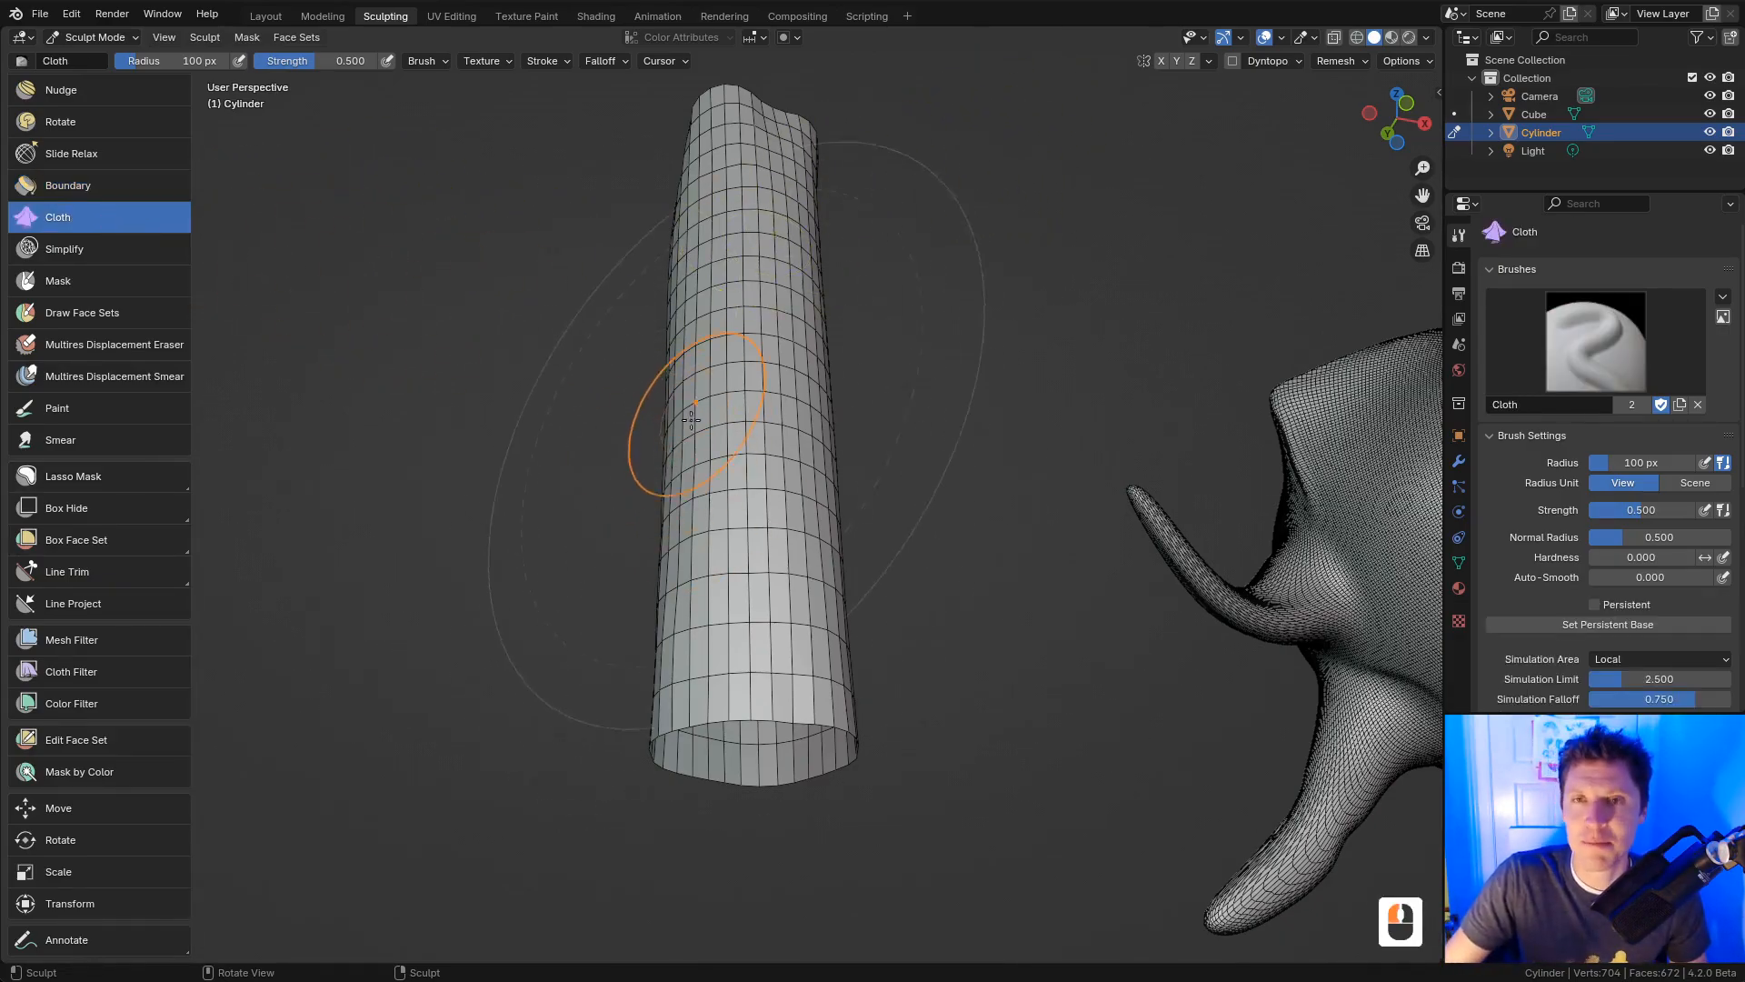
ctrl+middle_drag(749, 516, 757, 448)
mouse_move(757, 448)
mouse_down()
mouse_move(756, 573)
mouse_move(706, 479)
mouse_move(744, 448)
mouse_move(782, 353)
mouse_move(743, 453)
mouse_move(767, 440)
mouse_up()
middle_drag(768, 440, 752, 390)
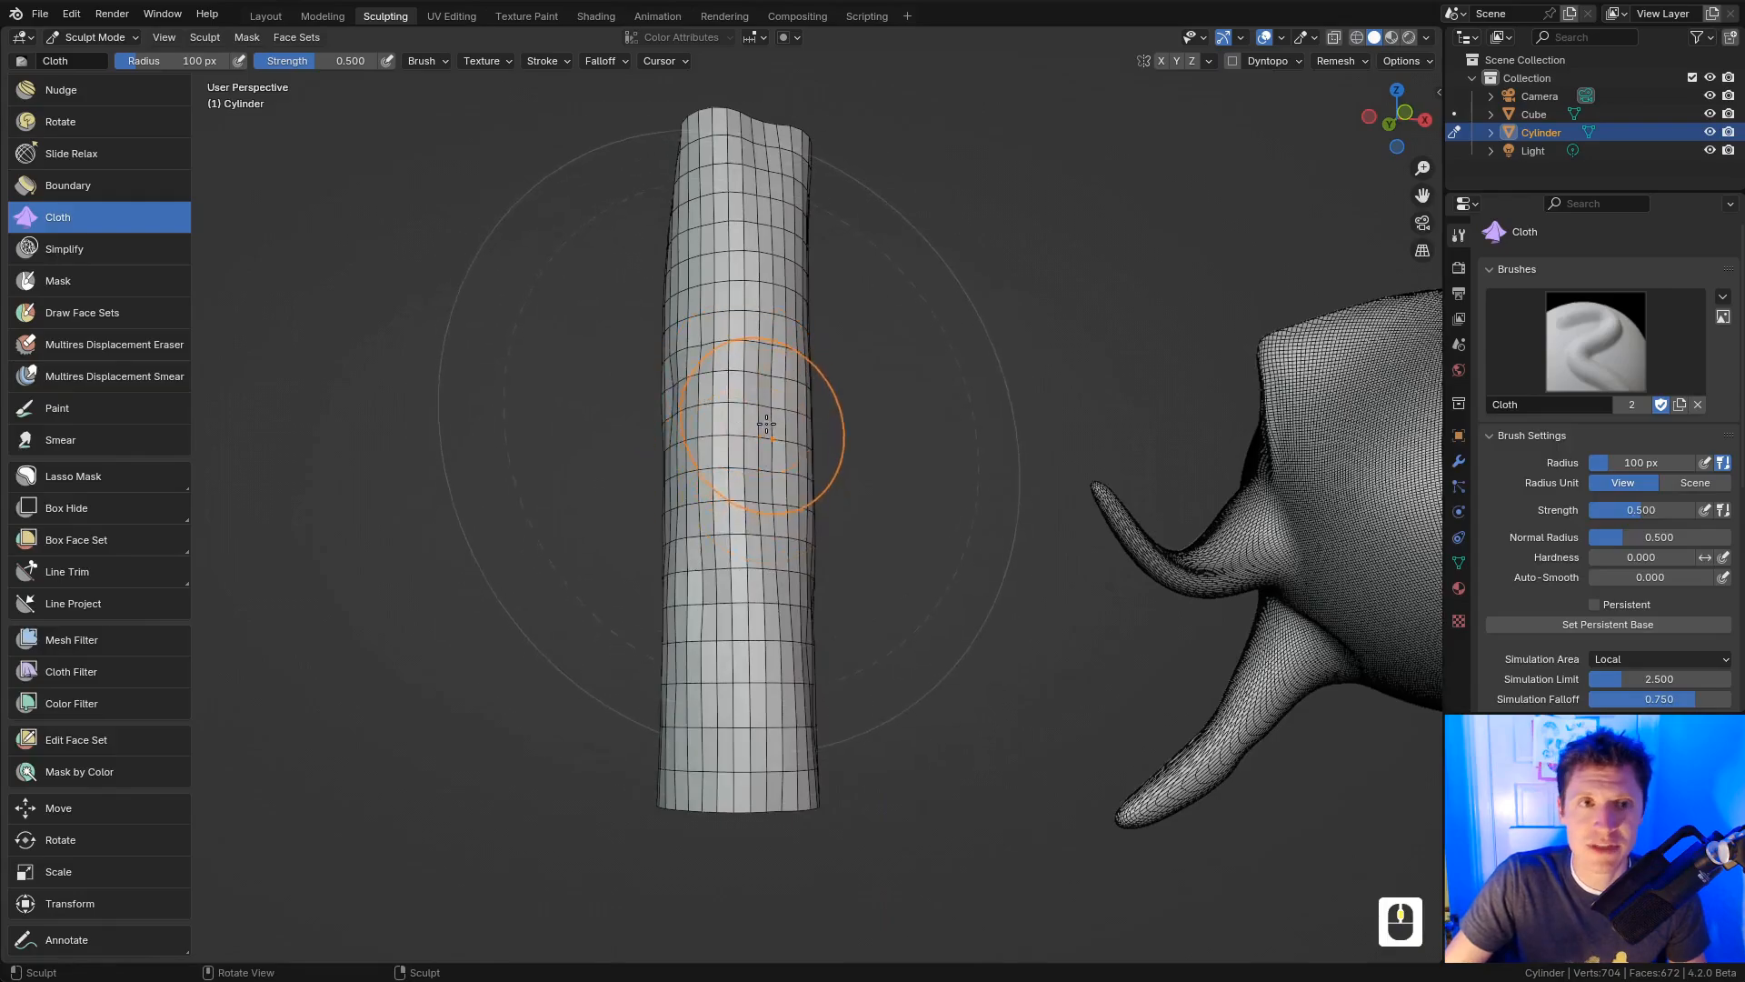
Step: In Object Mode, add a level 2 Subdivision modifier to the cylinder and apply it
click(94, 38)
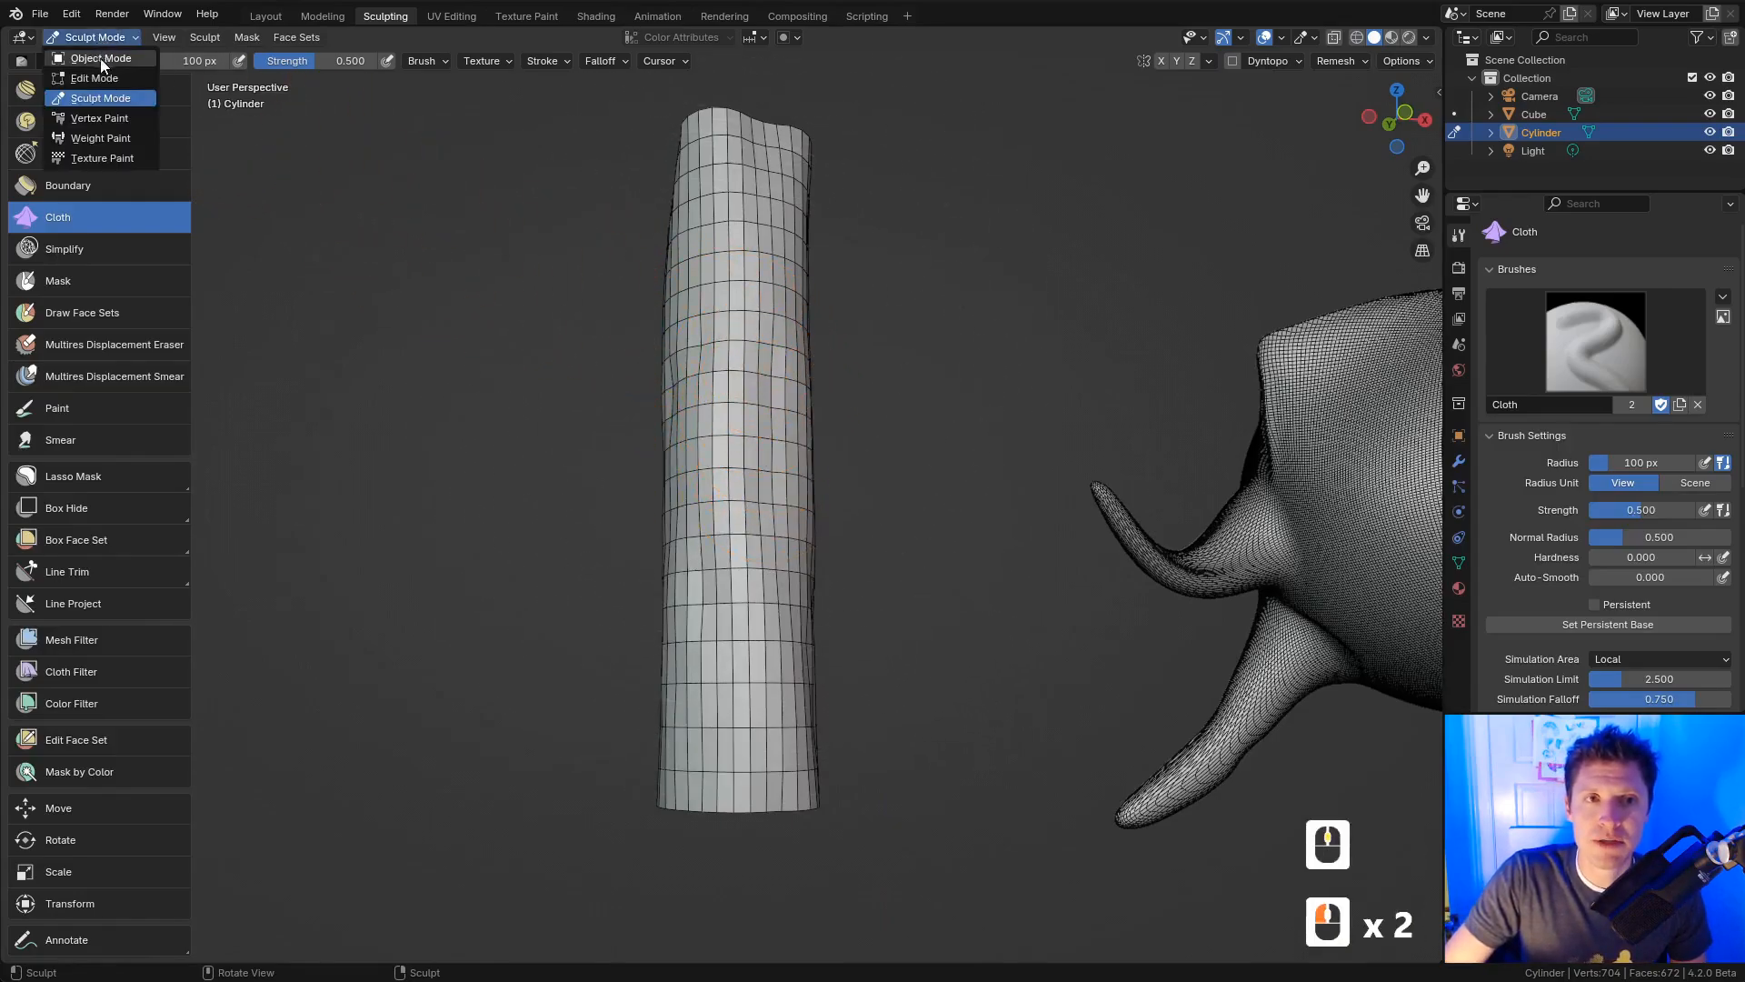
click(82, 56)
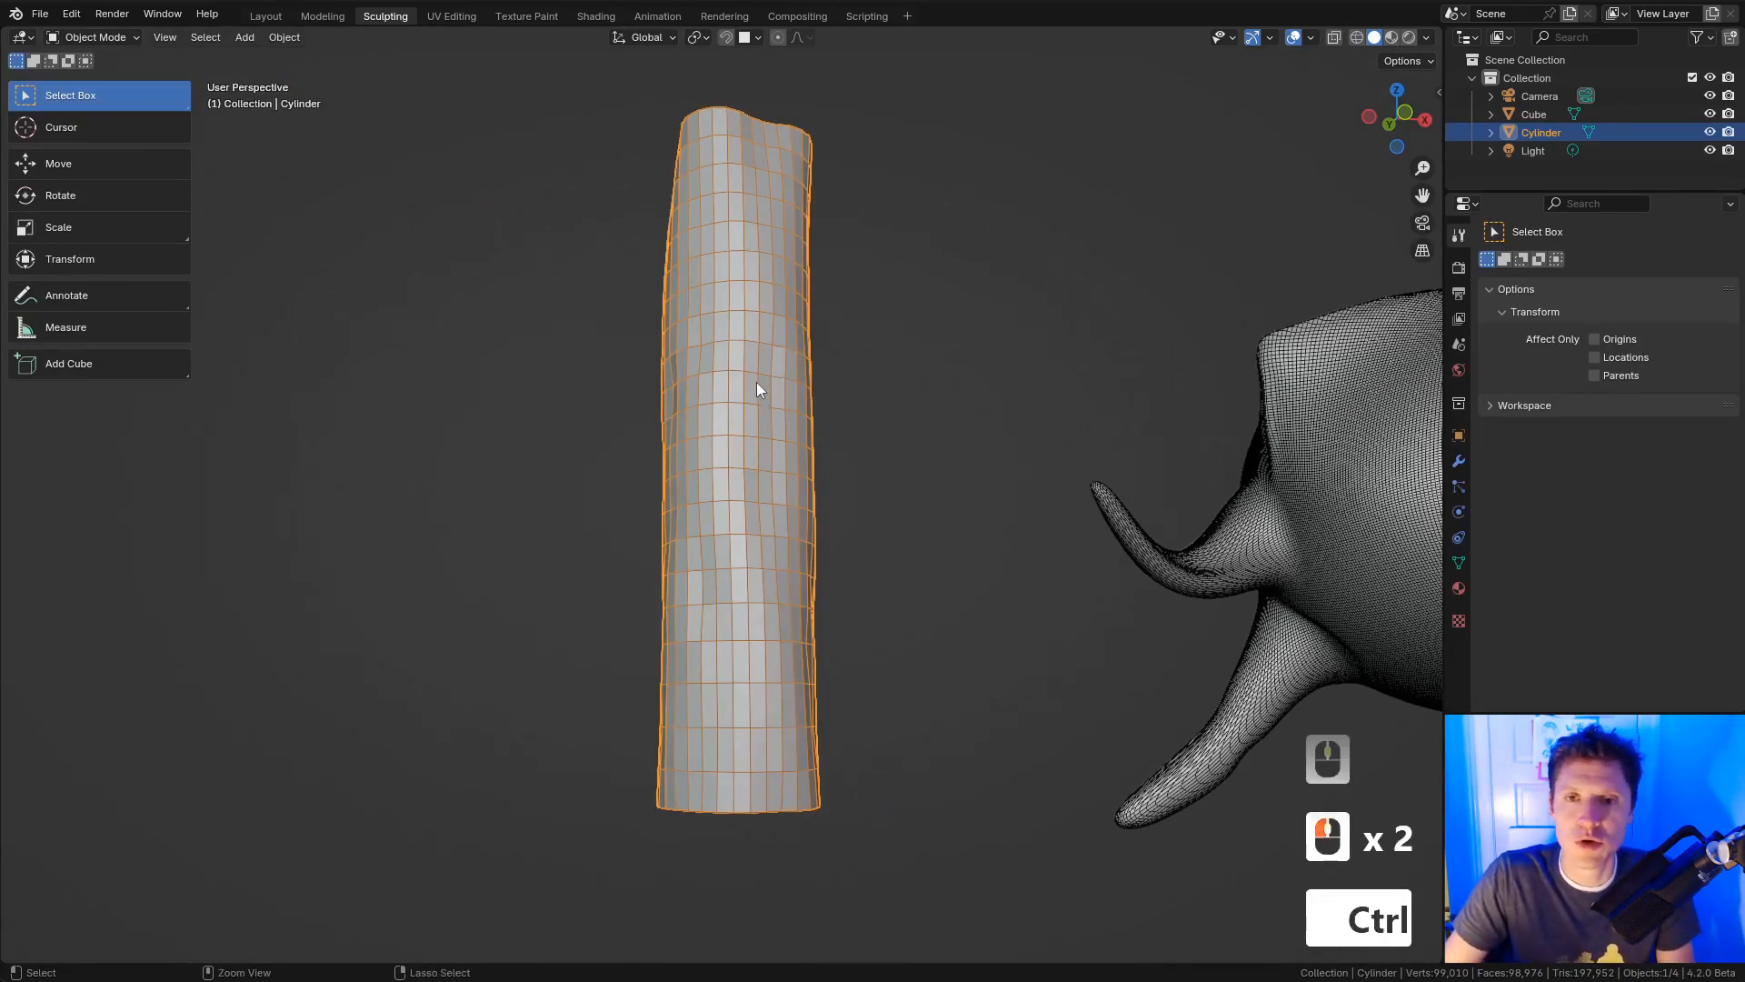
key(ctrl+2)
click(1455, 465)
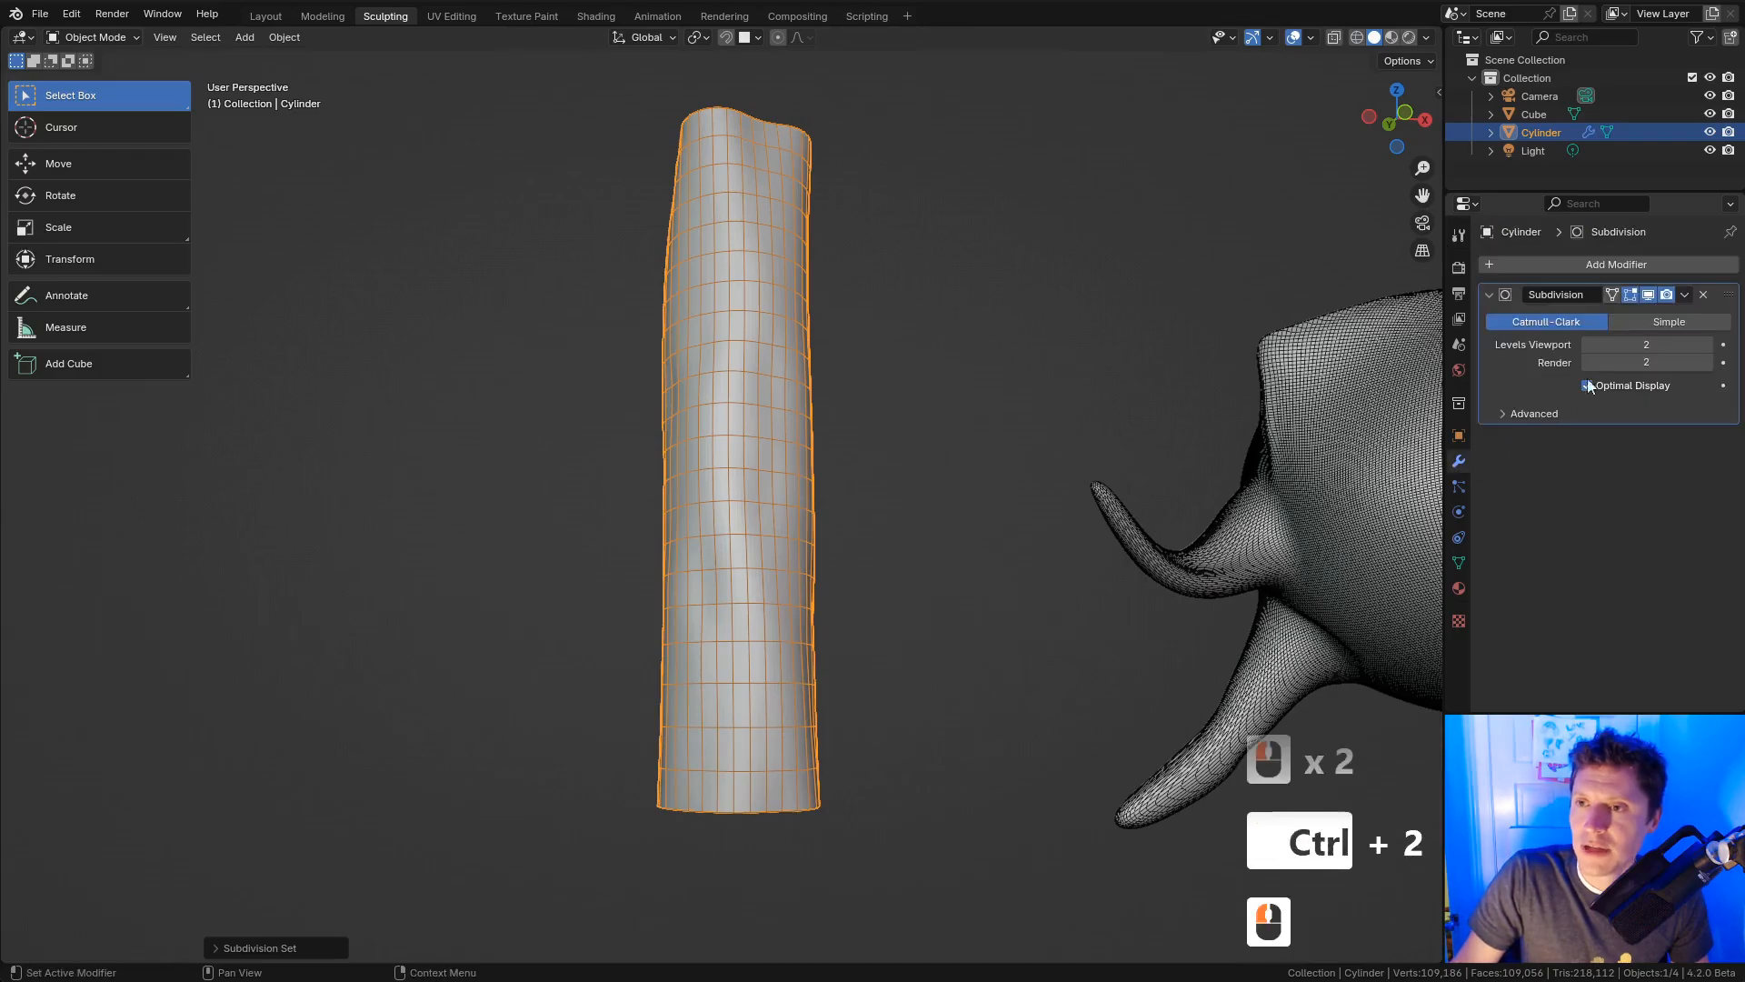
click(1684, 295)
click(1655, 318)
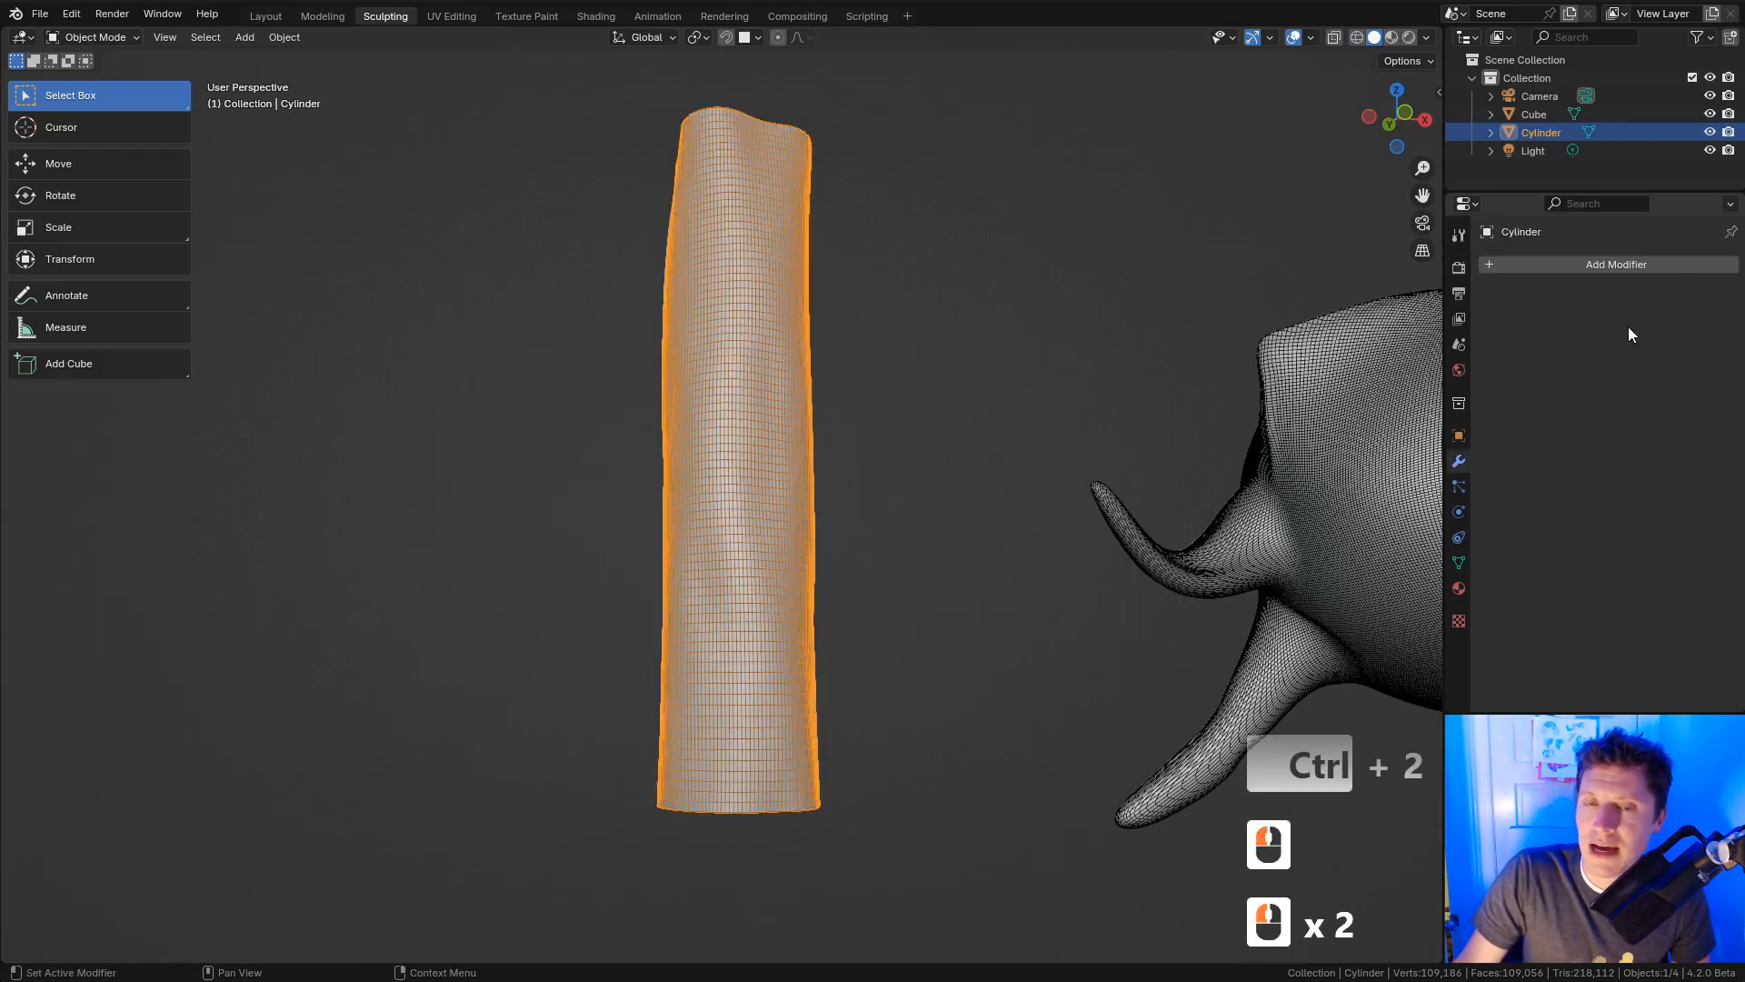
Step: Shade the cylinder smooth and turn off the wireframe overlay
right_click(738, 227)
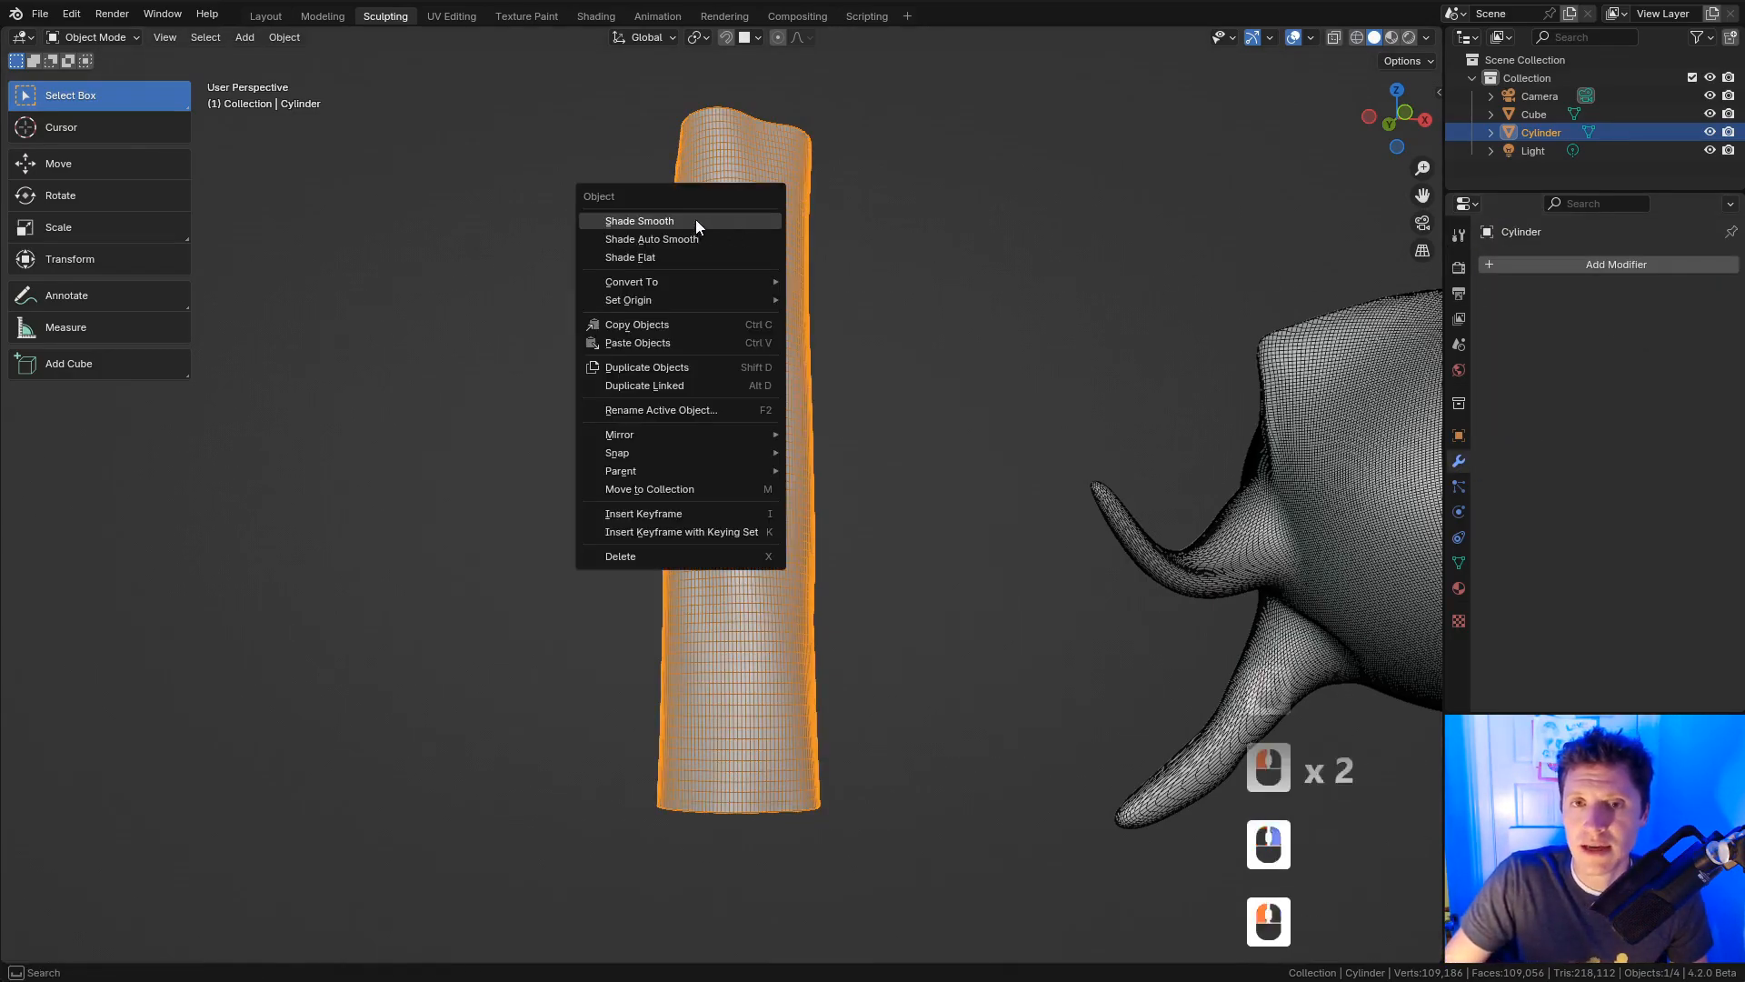
click(696, 222)
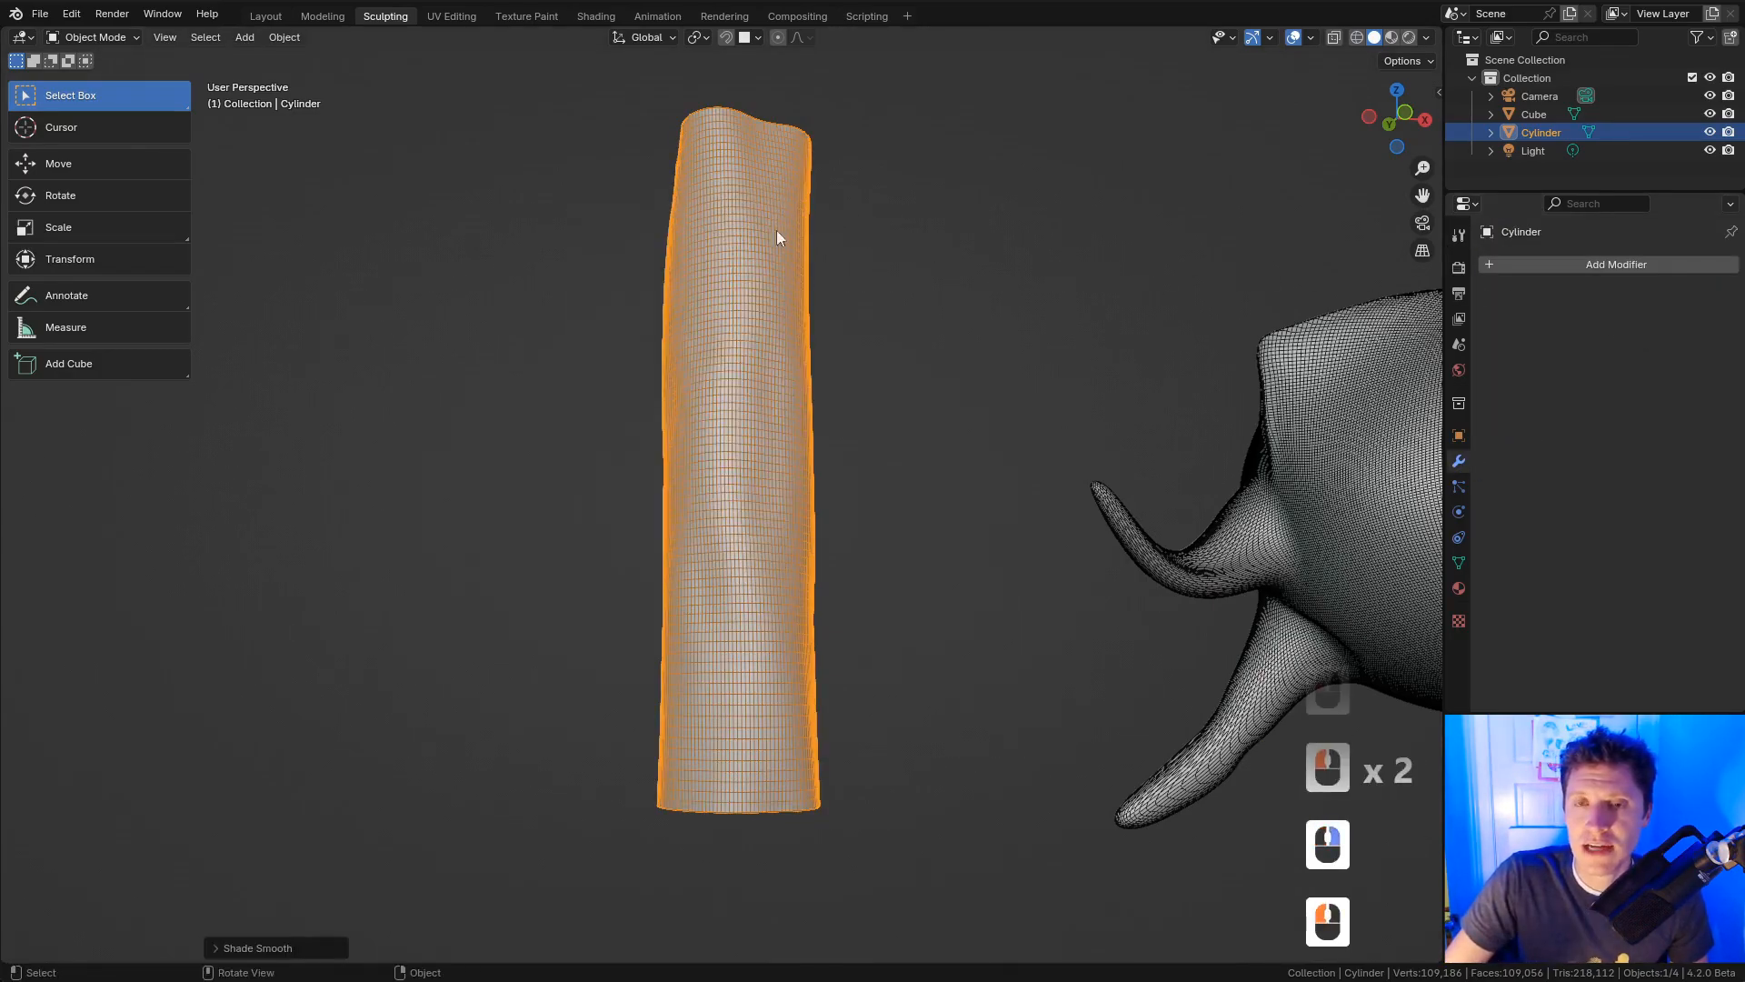
click(1310, 37)
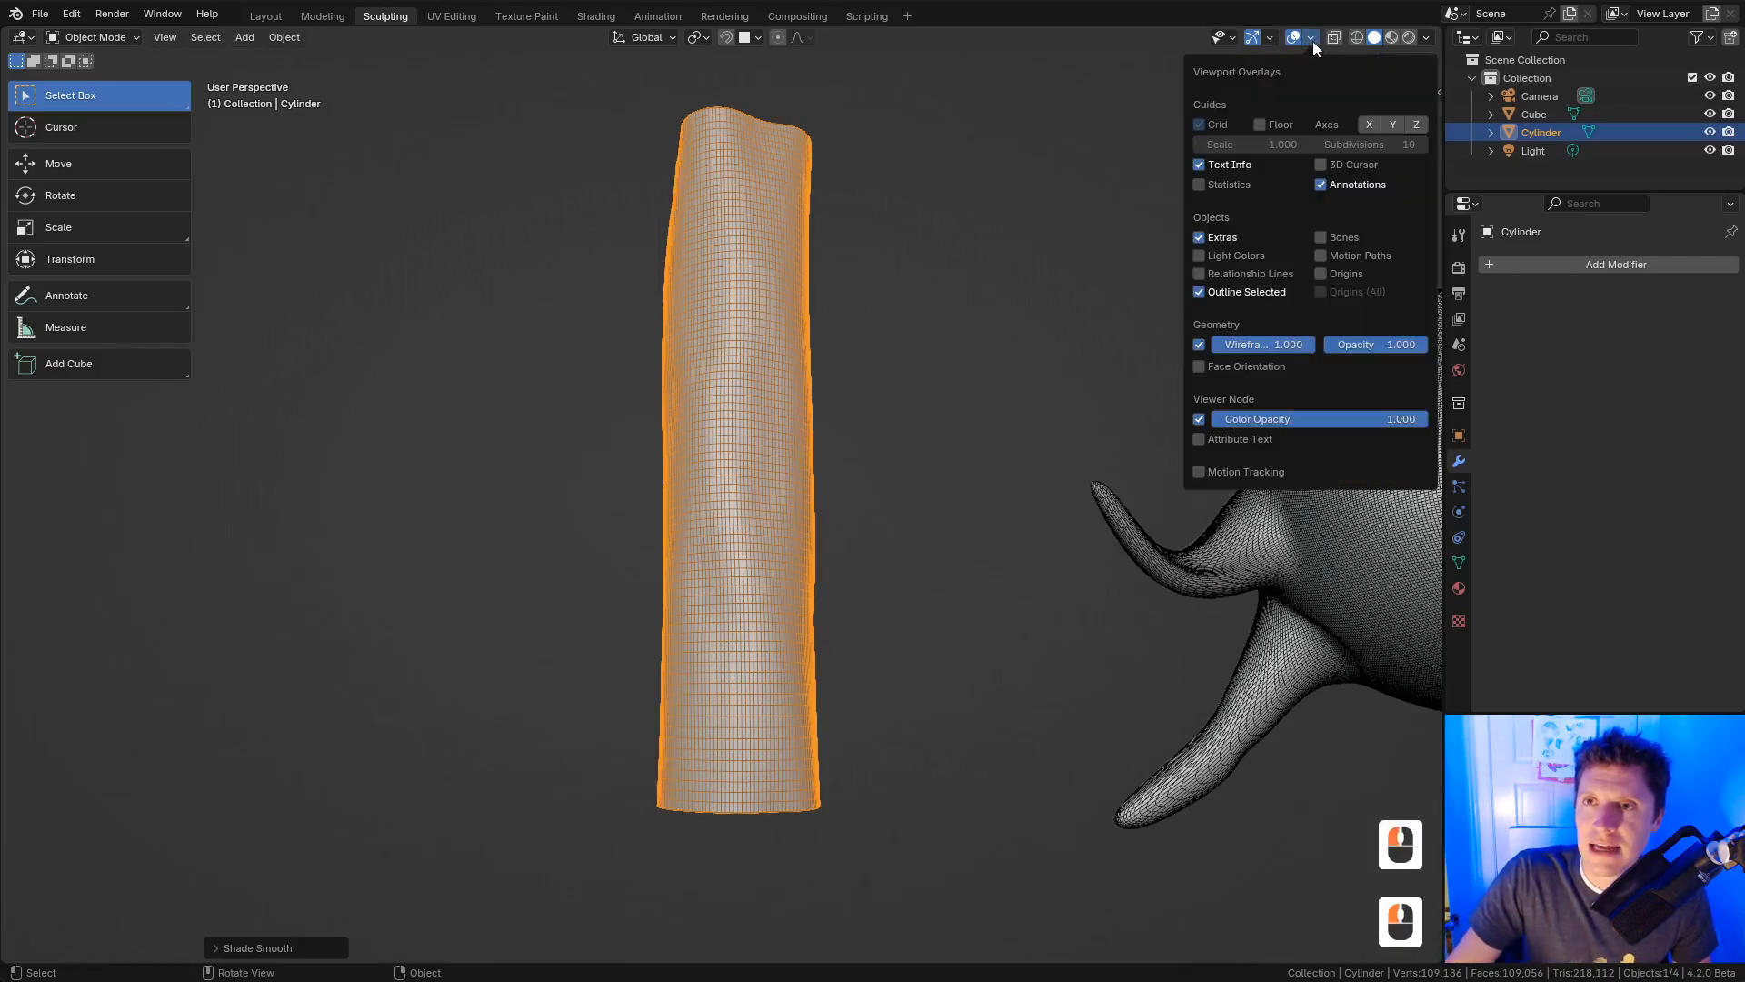
click(1197, 348)
Step: Return to Sculpt Mode and pull the cloth upward along the cylinder's front to bunch it into folds
click(106, 36)
click(100, 100)
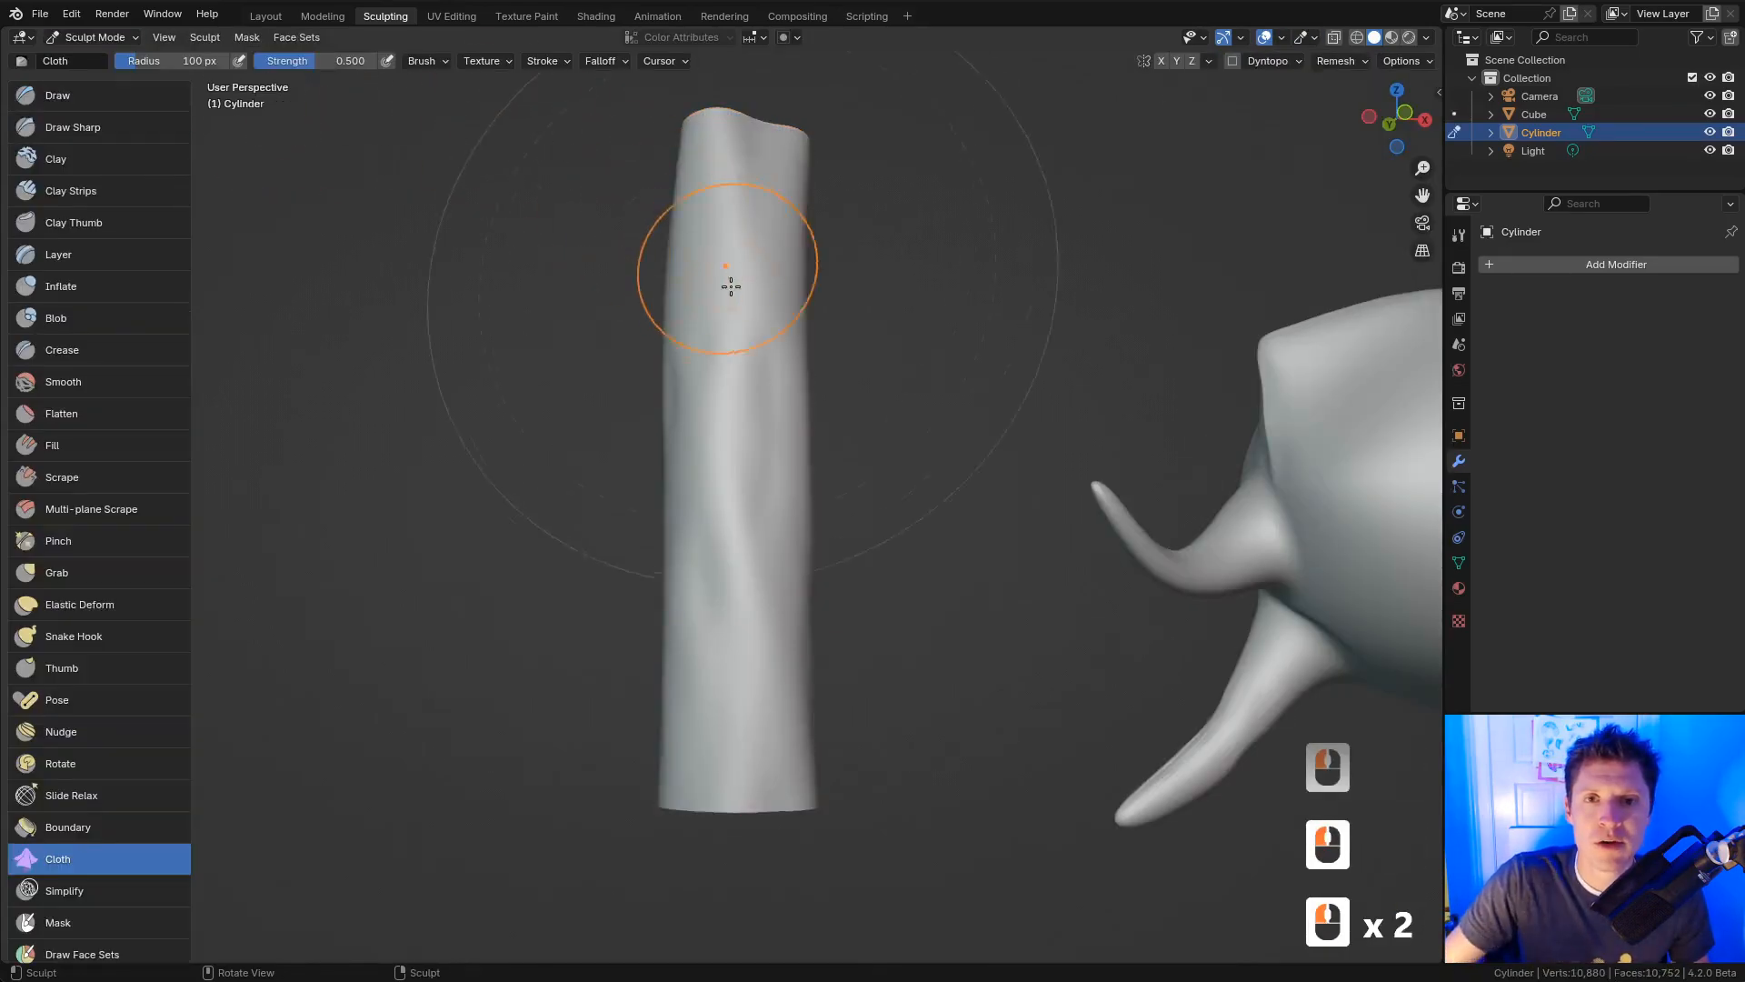
drag(710, 539, 725, 234)
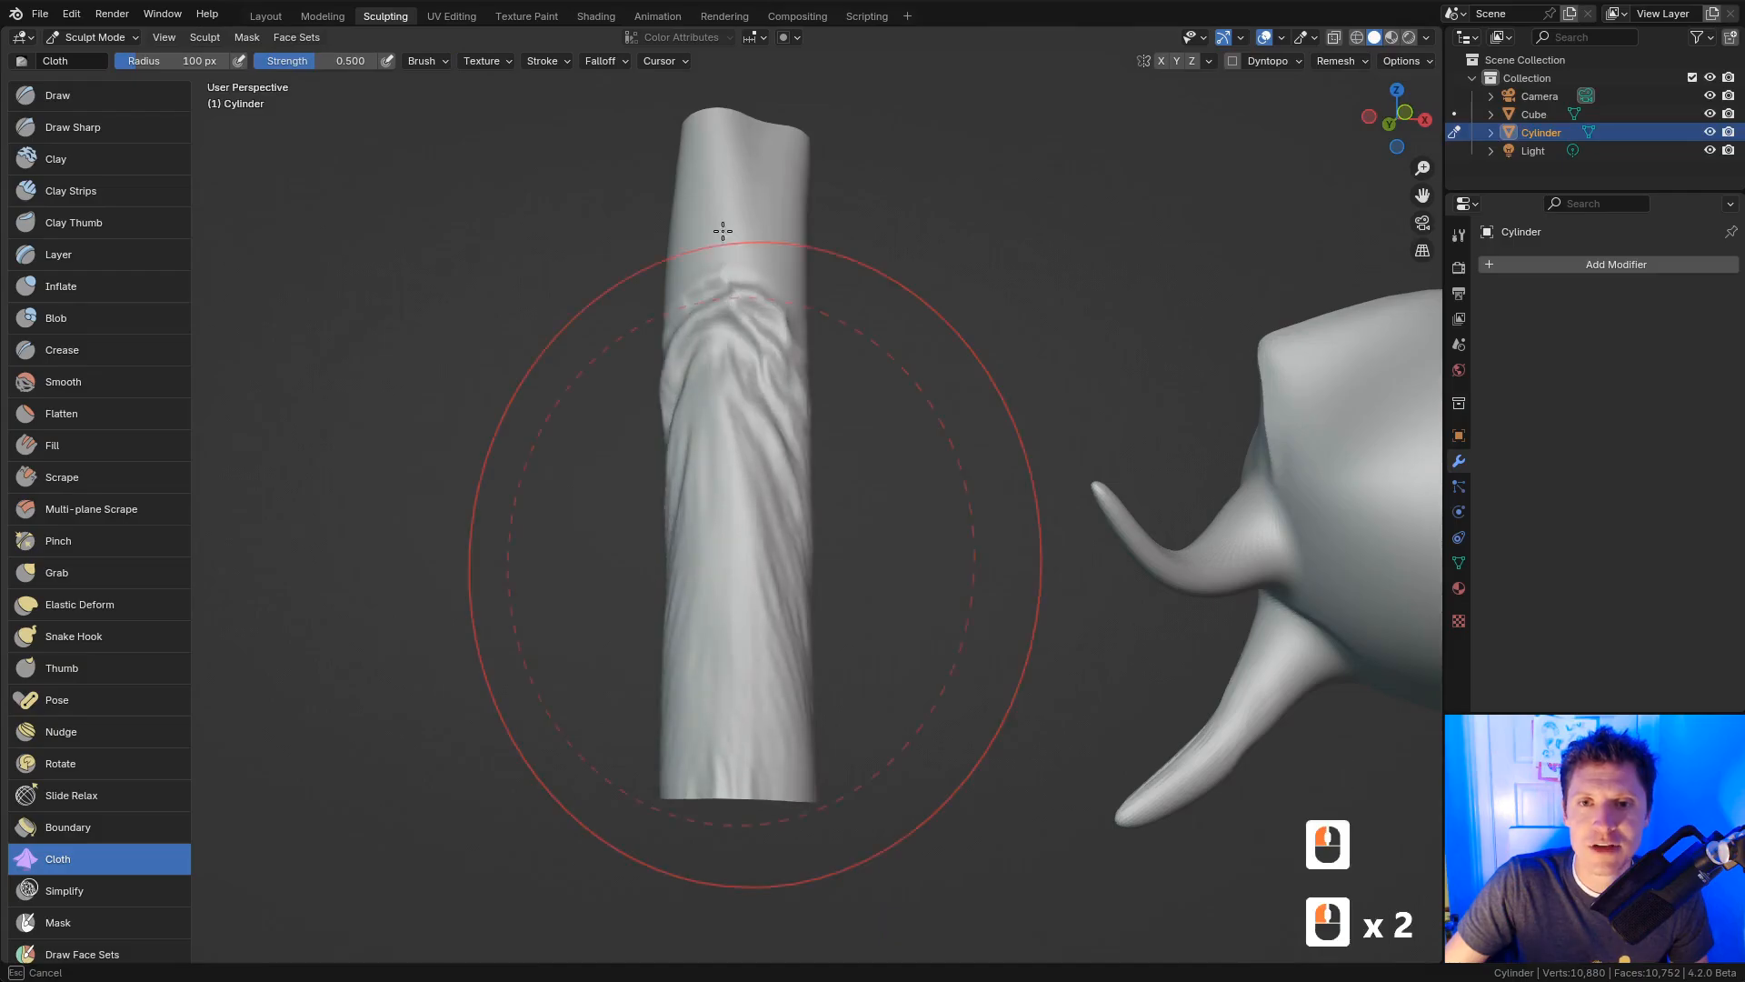
Step: Enlarge the Cloth brush radius to 129 px and pull the cloth down along another side of the cylinder
mouse_move(908, 292)
middle_down()
mouse_move(781, 329)
mouse_move(528, 341)
mouse_move(696, 377)
mouse_move(697, 360)
middle_up()
key(f)
click(768, 328)
key(f)
click(740, 358)
drag(710, 346, 724, 640)
Step: Reduce the Cloth brush radius to 99 px and pull wrinkles into the upper part of the cylinder
mouse_move(914, 376)
middle_down()
mouse_move(724, 378)
mouse_move(728, 362)
middle_up()
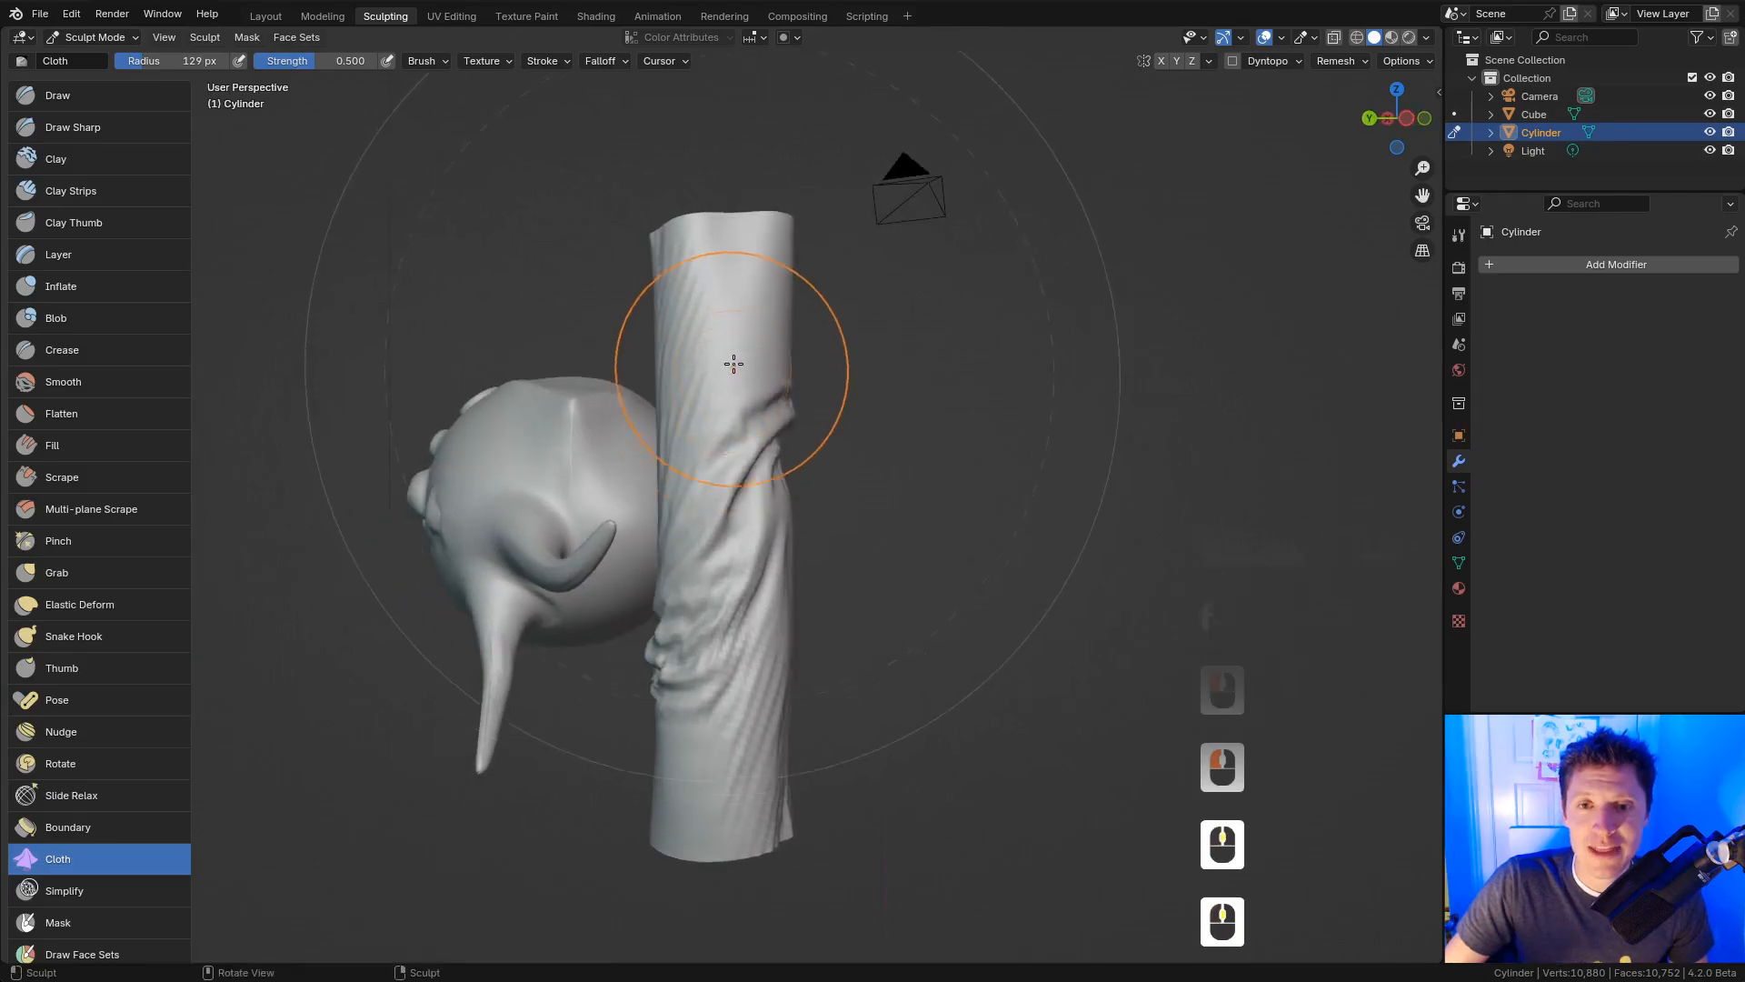
key(f)
click(697, 331)
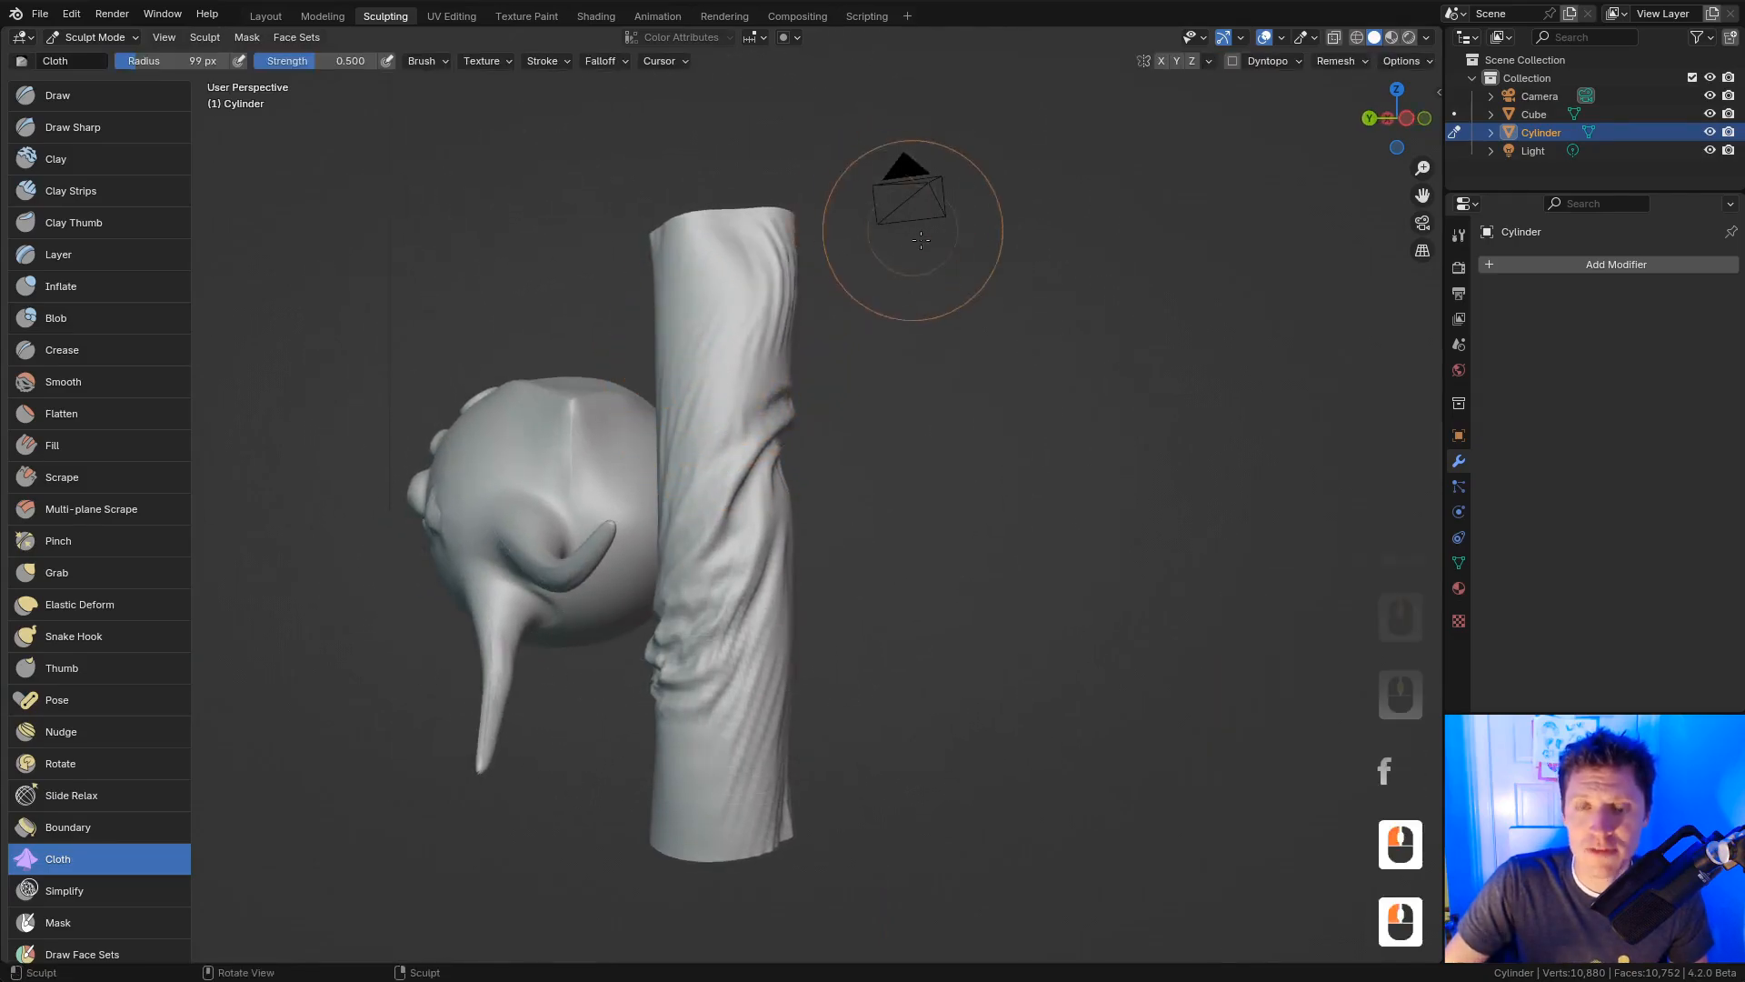
mouse_move(915, 234)
middle_down()
mouse_move(861, 332)
mouse_move(889, 353)
mouse_move(858, 329)
middle_up()
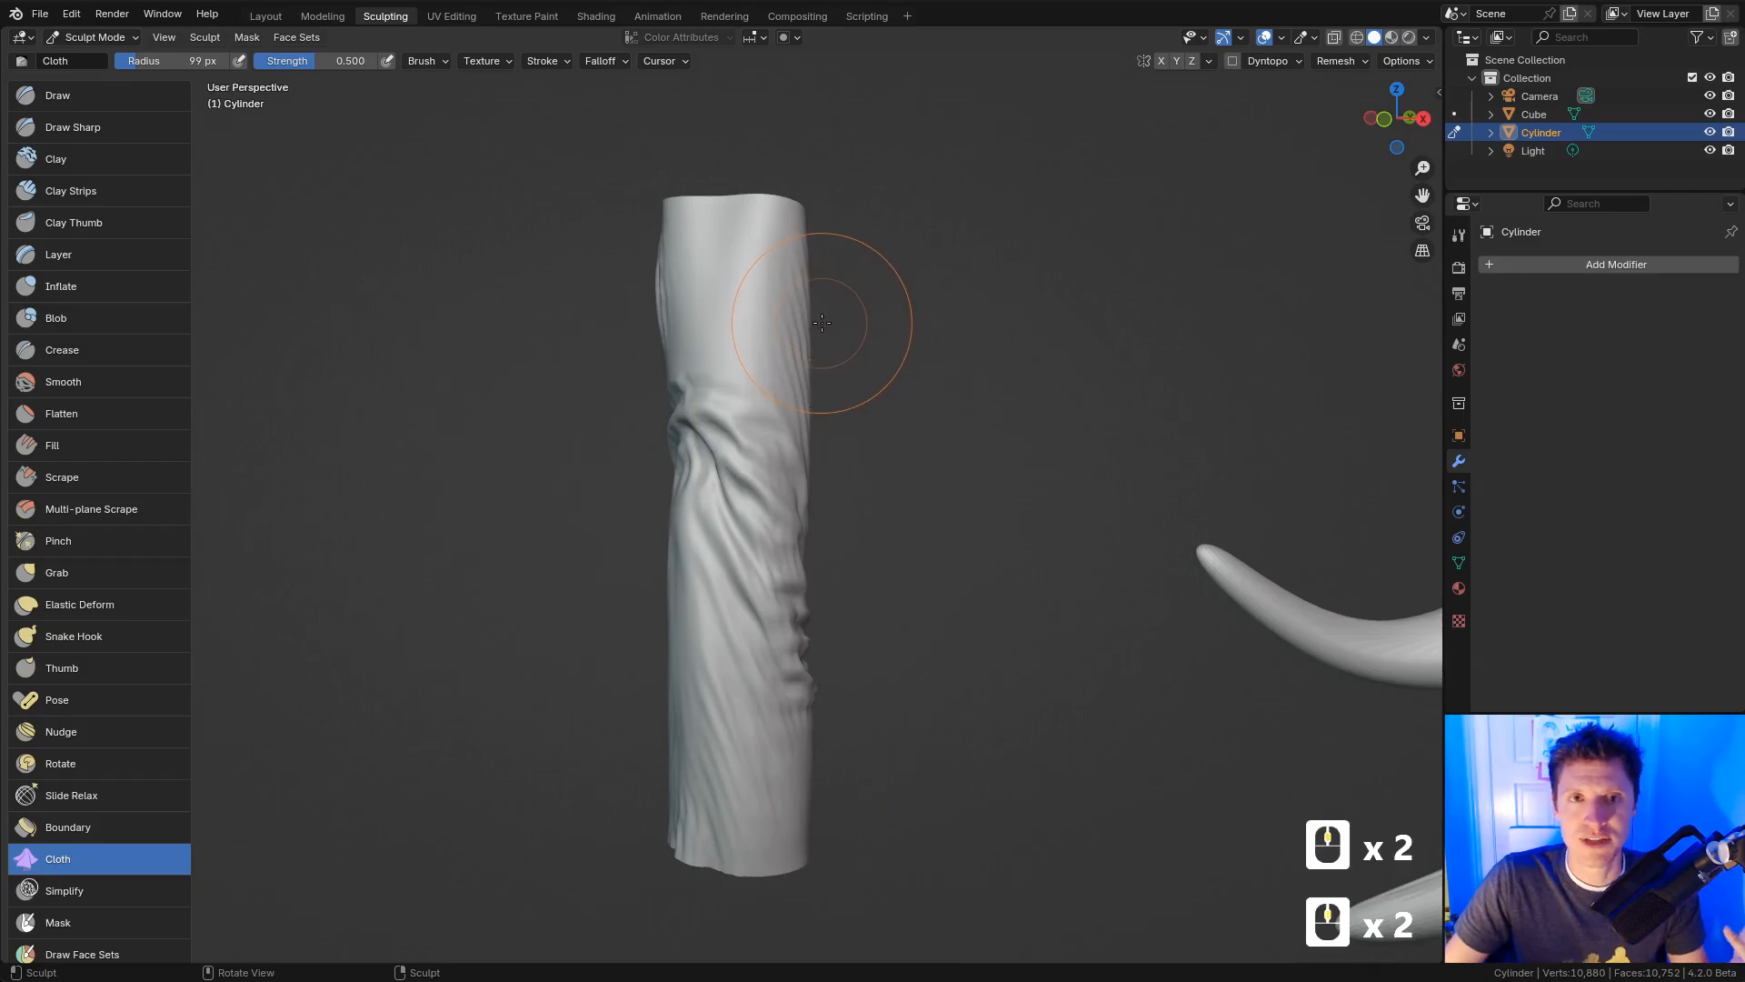
Step: Review the deformation types available for the Cloth brush, keeping Drag selected
click(428, 60)
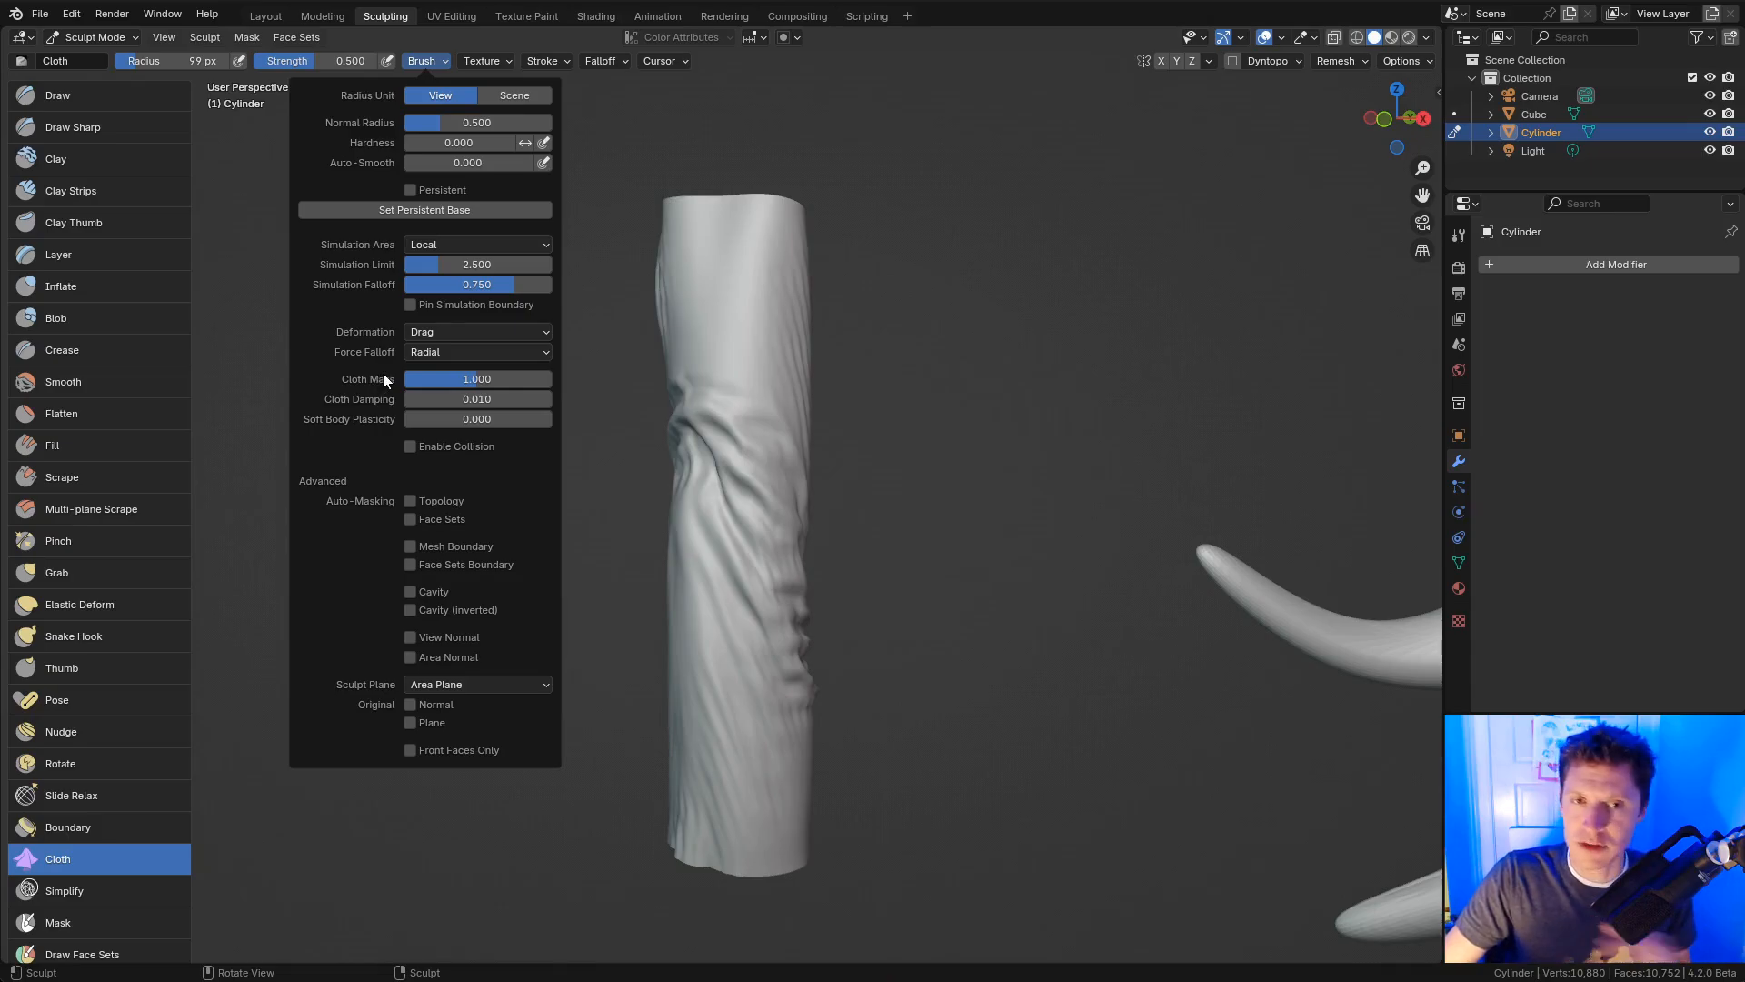
click(429, 332)
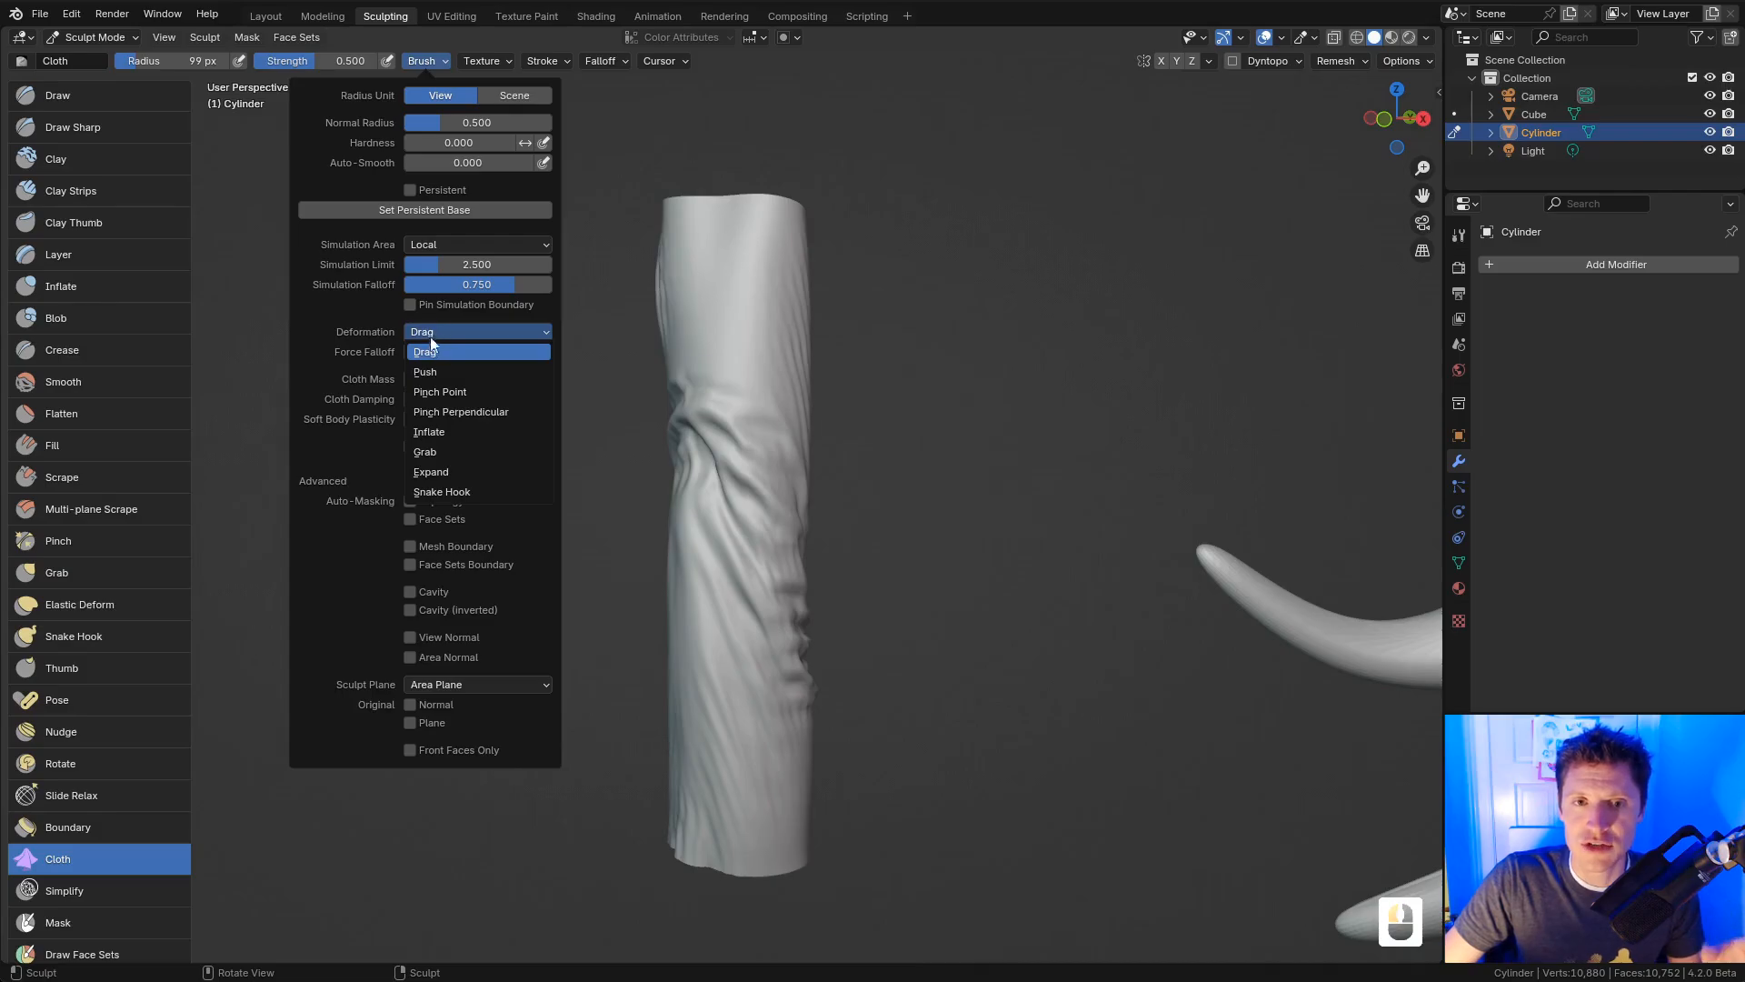
click(434, 352)
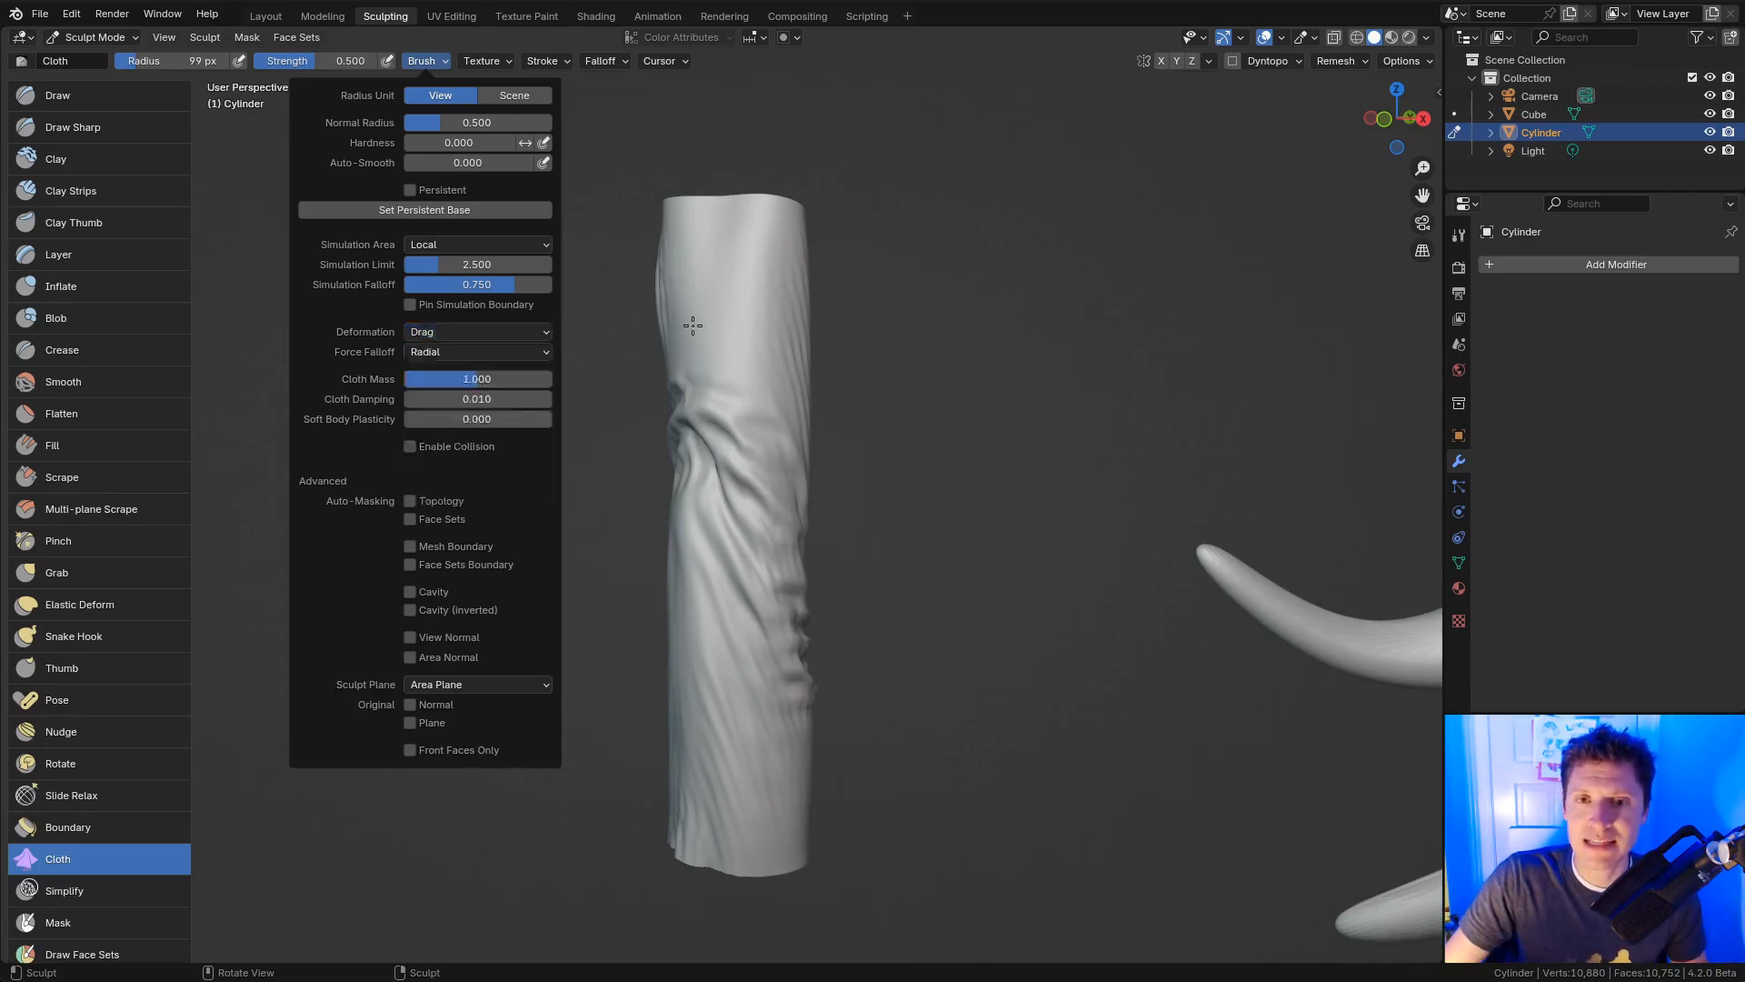
shift+middle_drag(857, 500, 907, 400)
ctrl+middle_drag(907, 400, 897, 436)
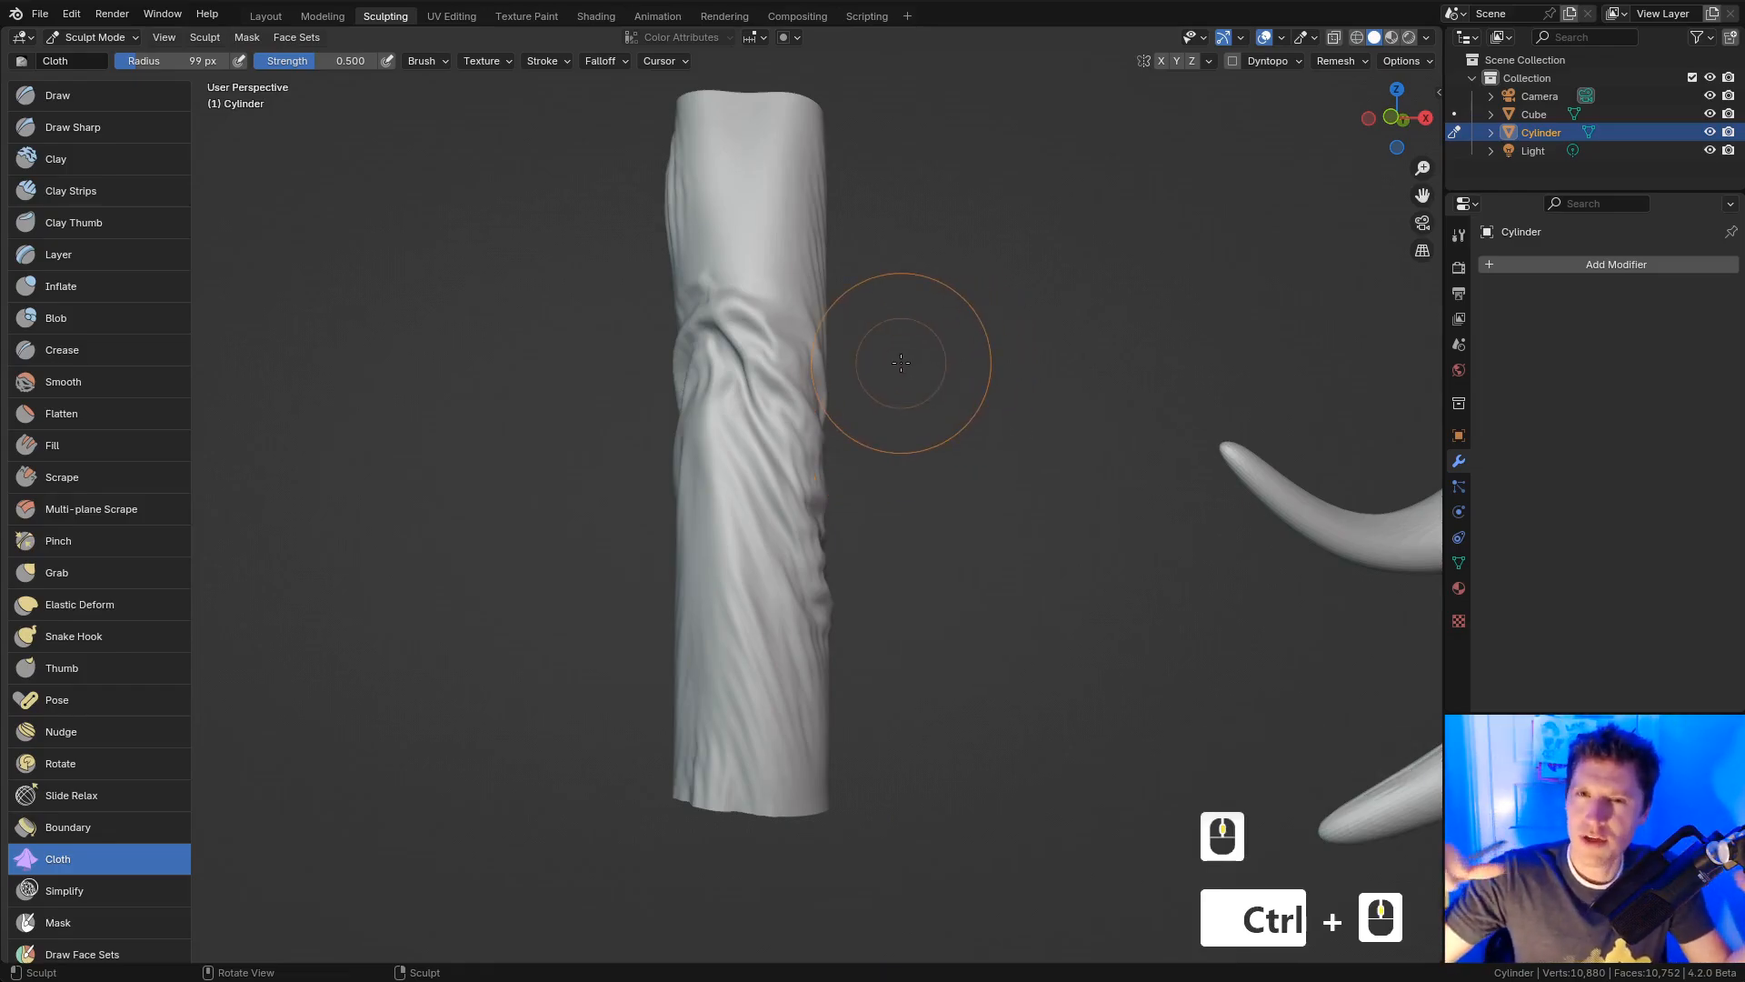
Step: Set the Cloth brush deformation to Grab and pull pointed bulges outward from the cylinder's lower and upper side
click(423, 61)
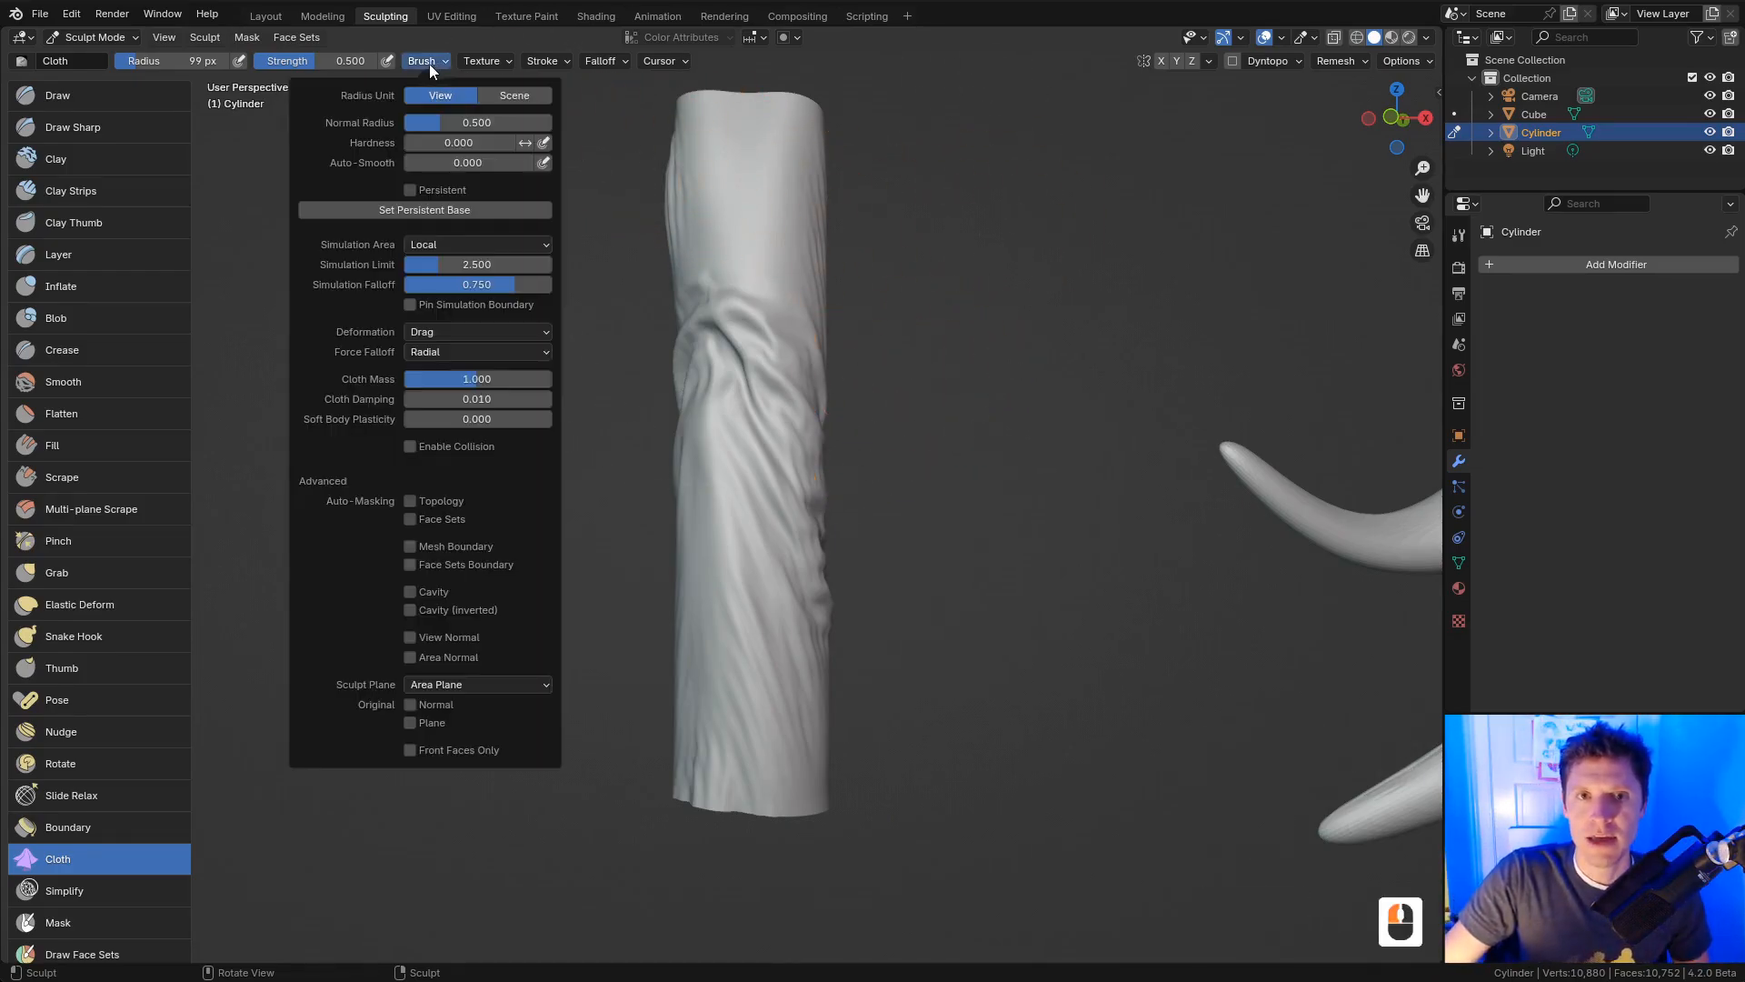
click(437, 333)
click(445, 456)
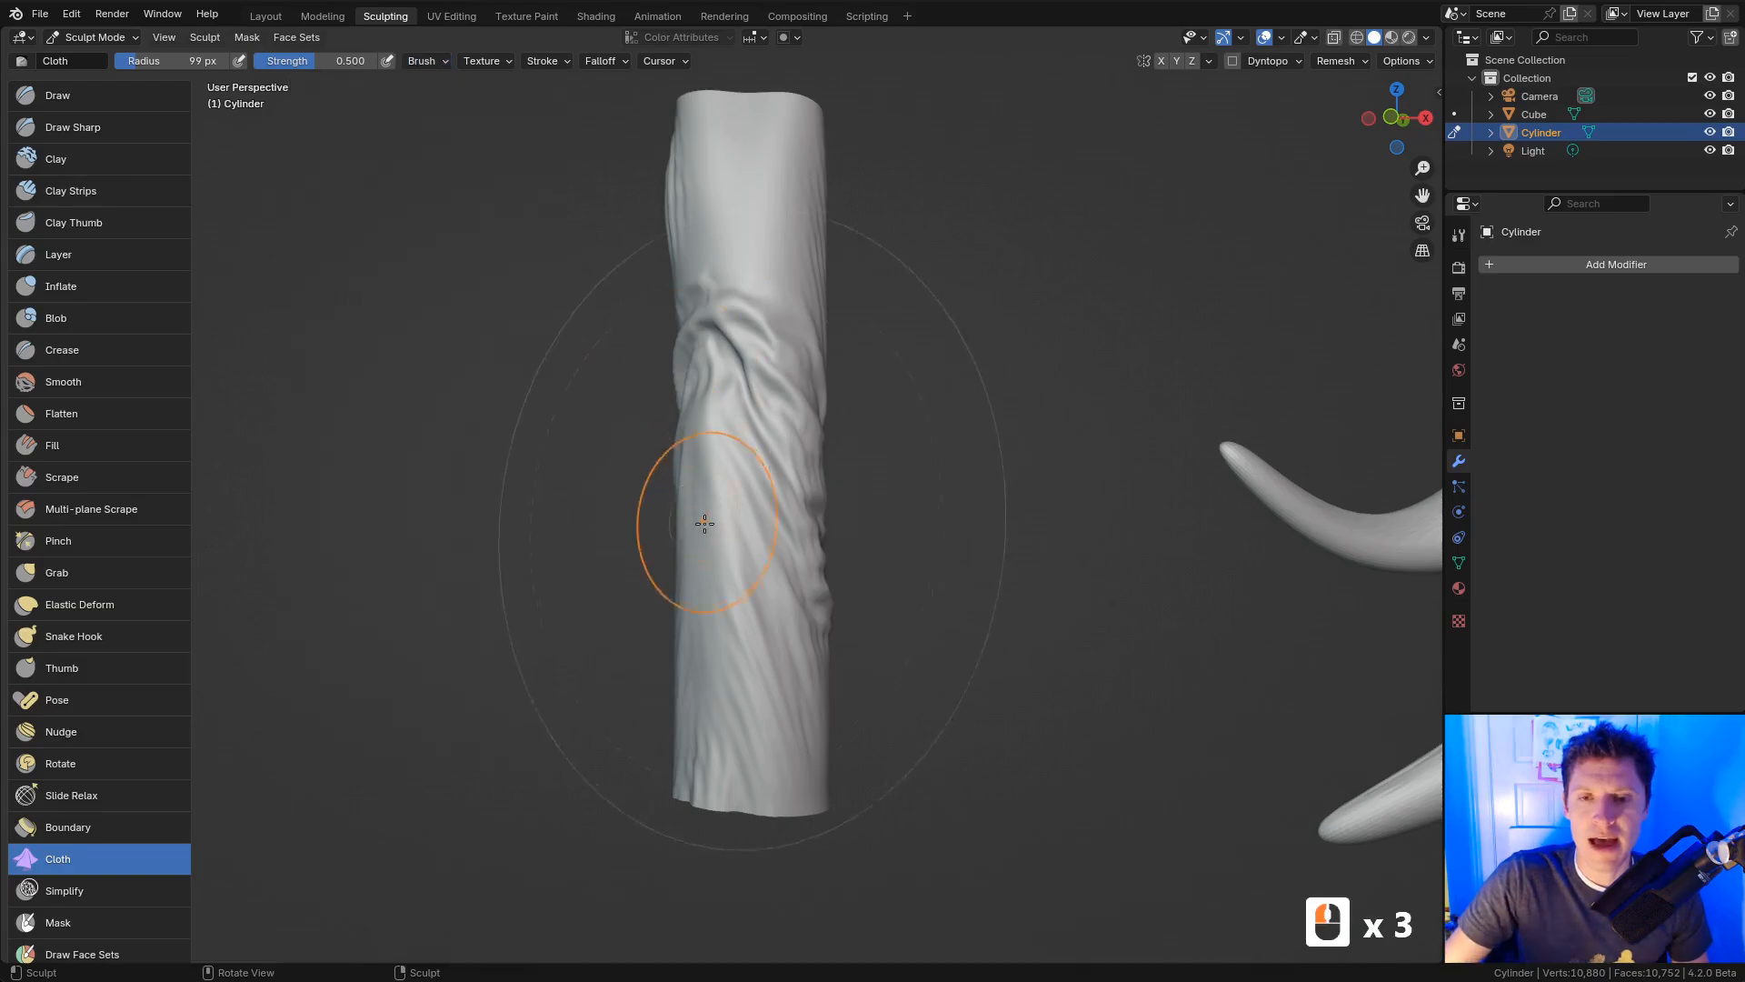
mouse_move(694, 526)
mouse_down()
mouse_move(564, 554)
mouse_move(280, 564)
mouse_up()
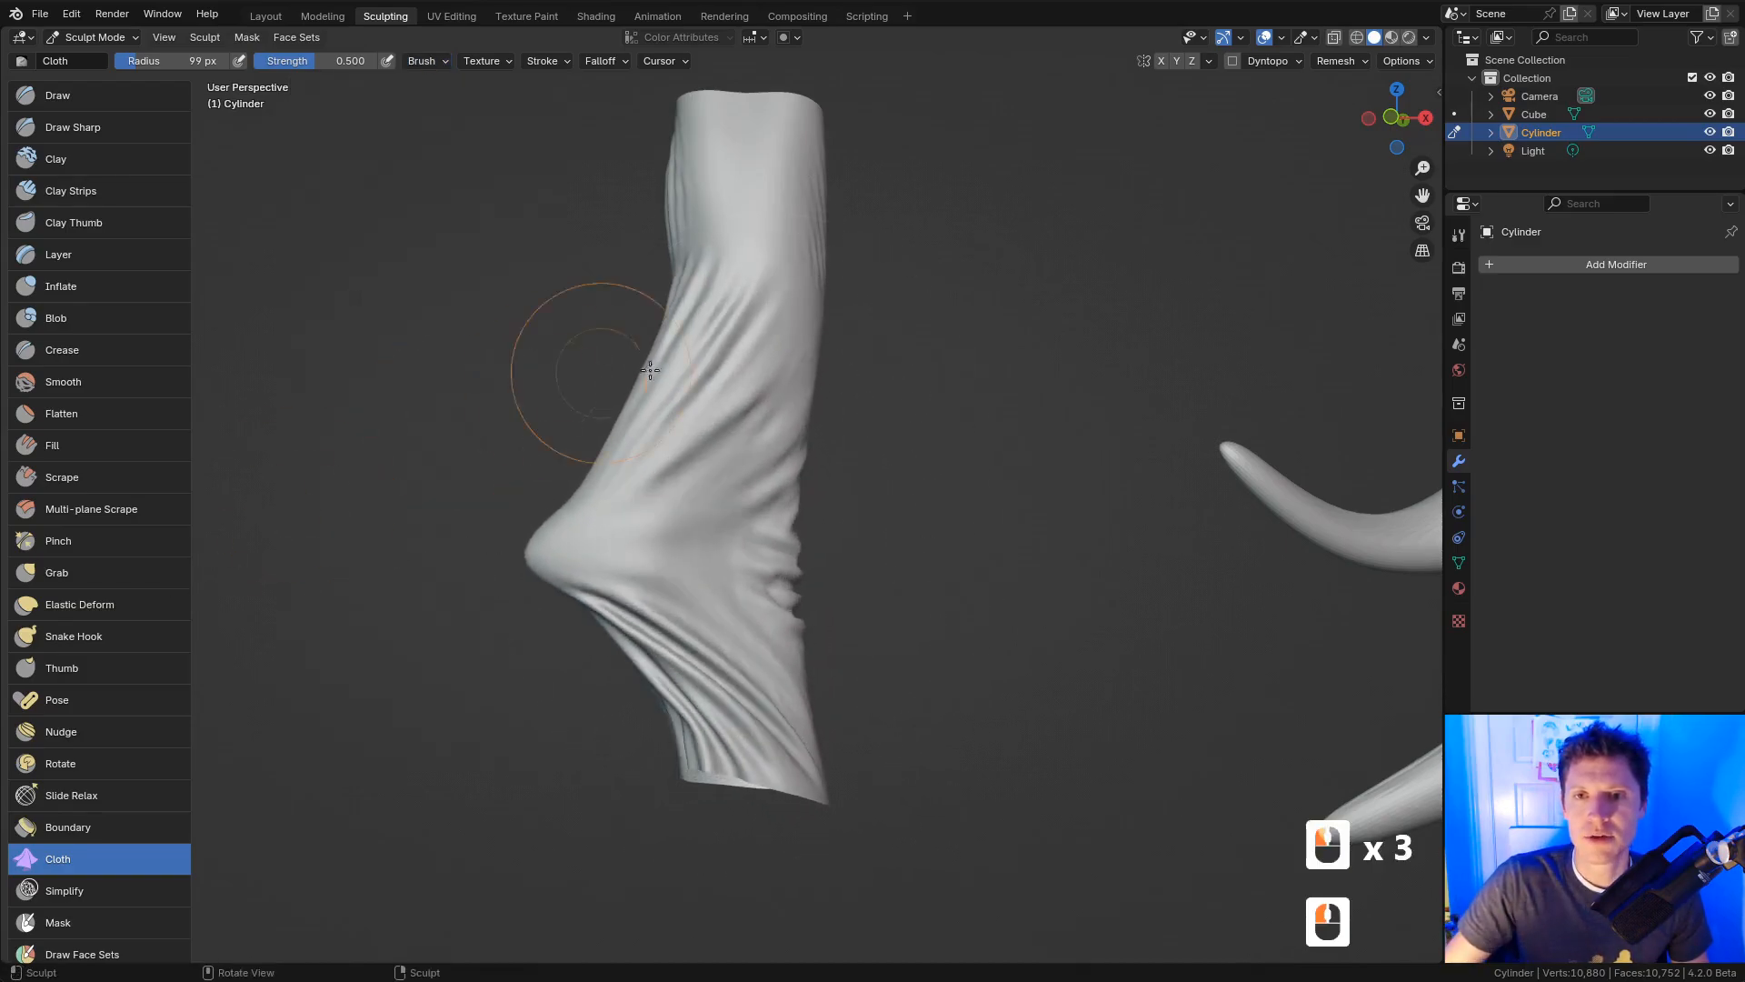
mouse_move(902, 291)
middle_down()
mouse_move(838, 276)
mouse_move(818, 344)
middle_up()
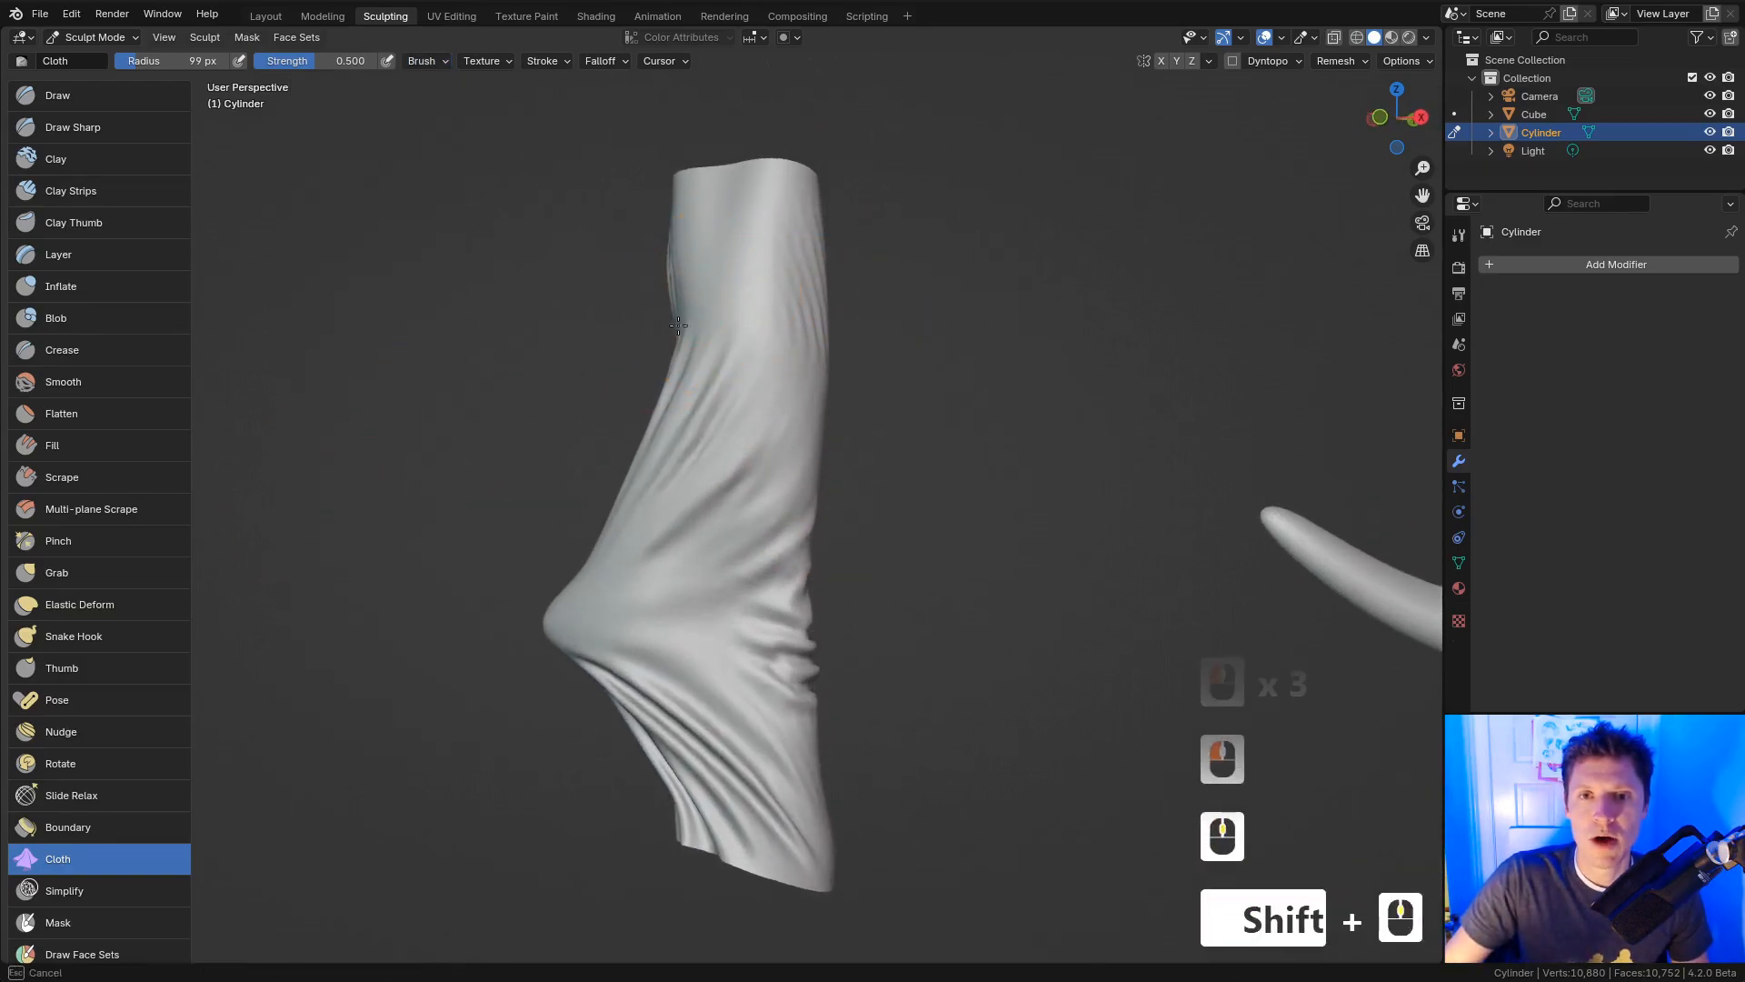
mouse_move(678, 325)
mouse_down()
mouse_move(647, 300)
mouse_move(636, 338)
mouse_up()
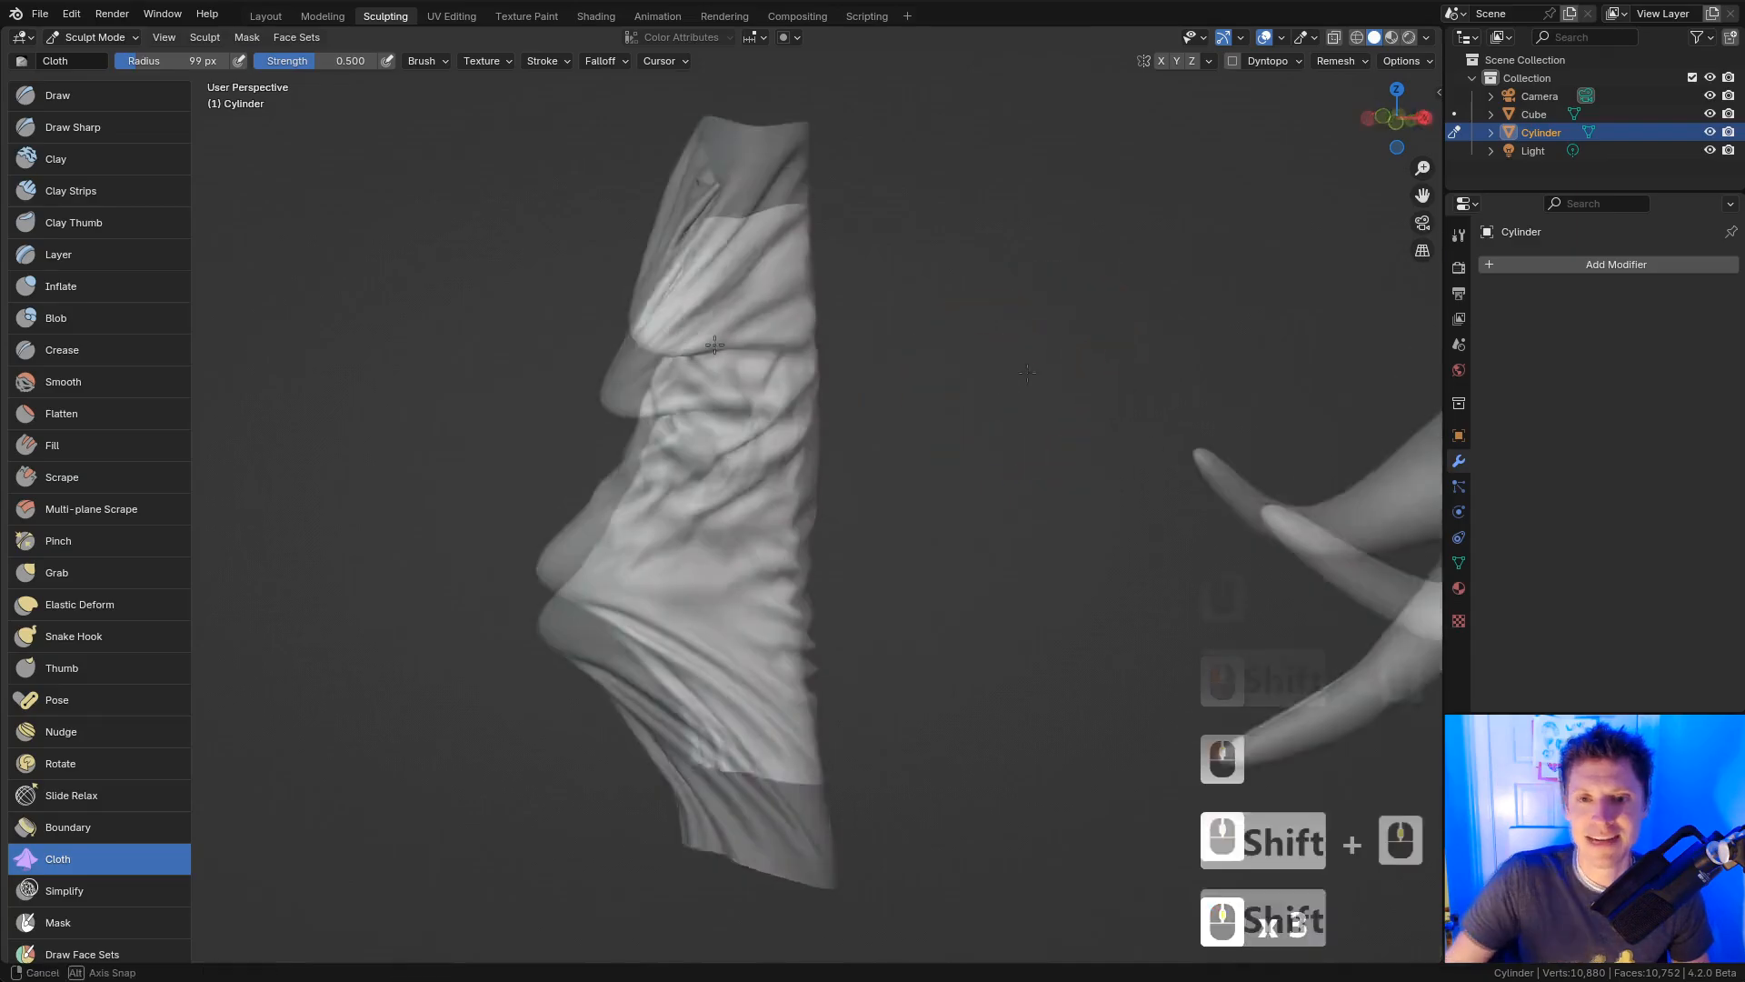
middle_drag(715, 344, 1079, 332)
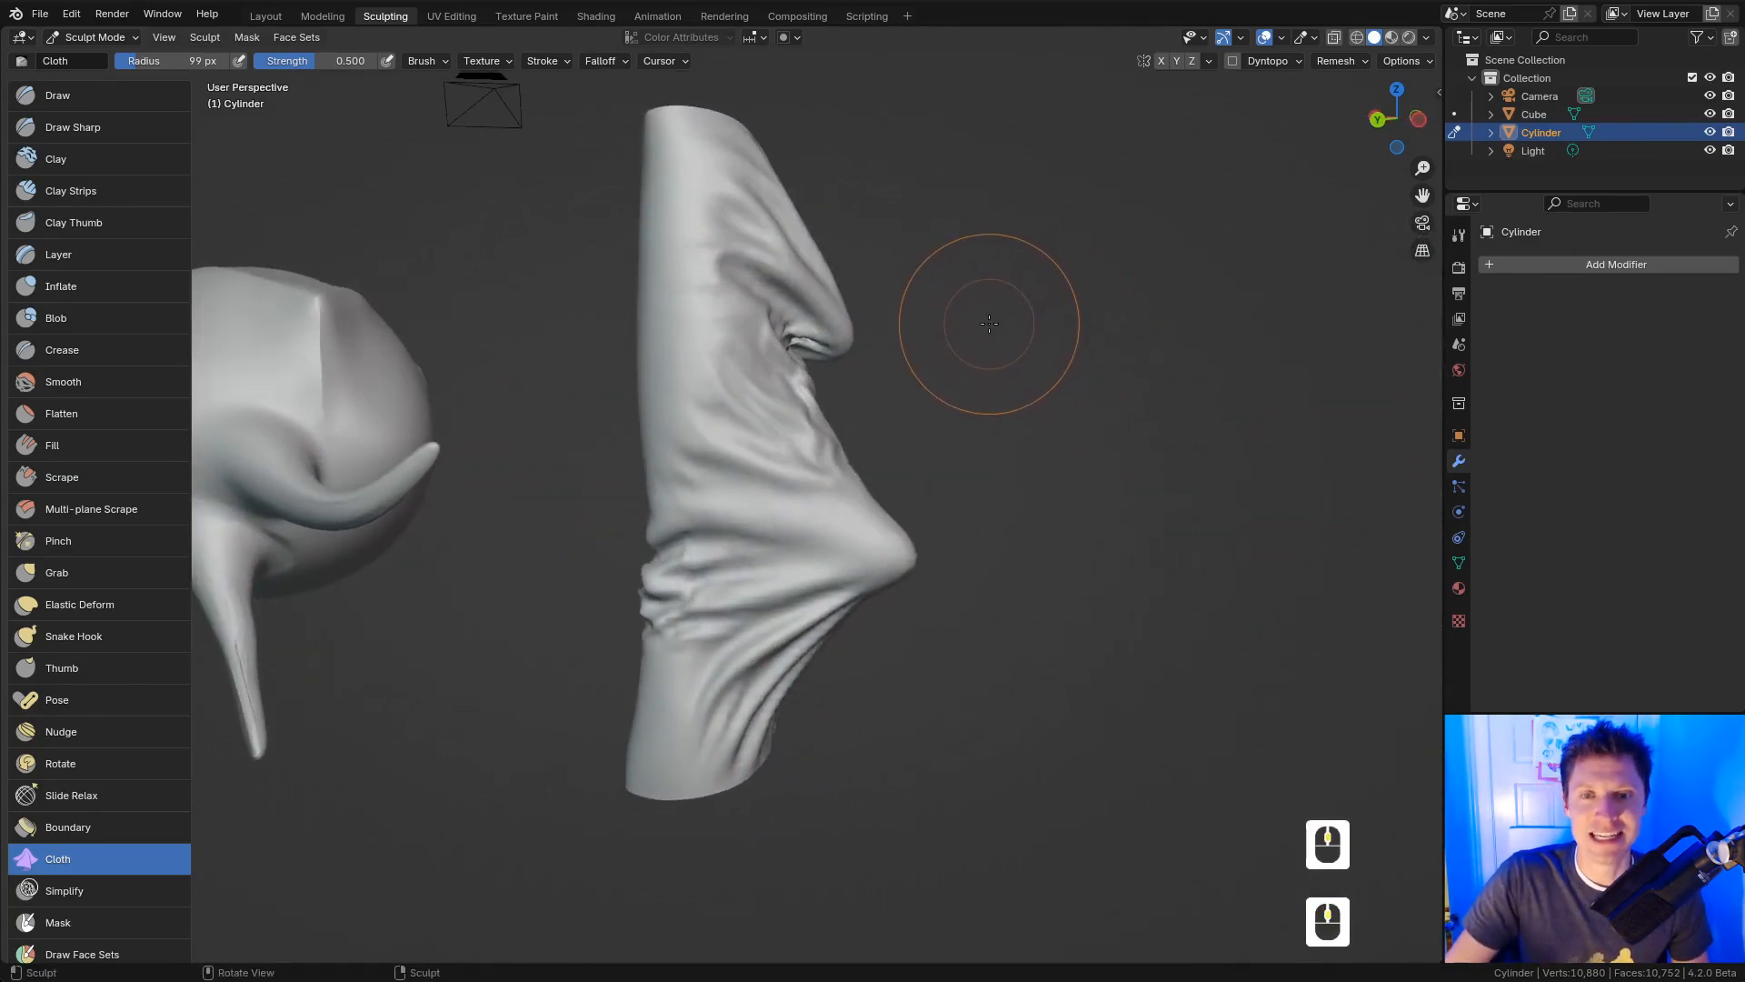
Step: Set the Cloth brush deformation to Snake Hook and pull folds down toward the cylinder's lower end
click(423, 61)
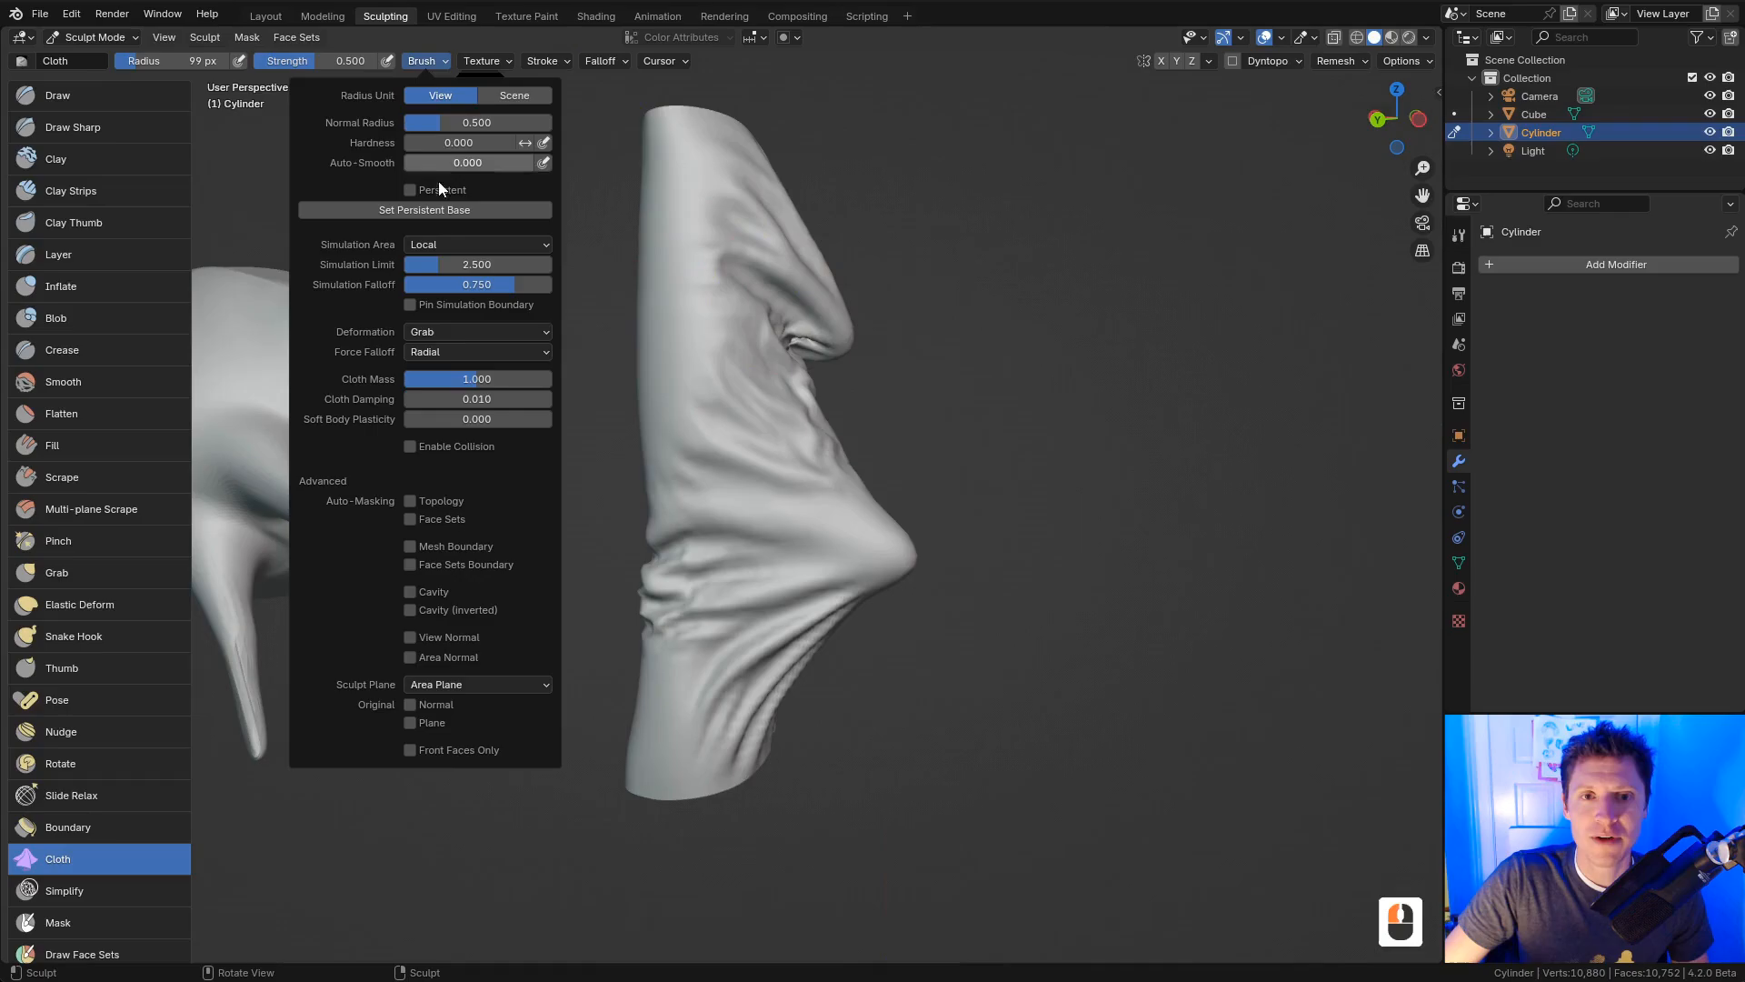
click(433, 331)
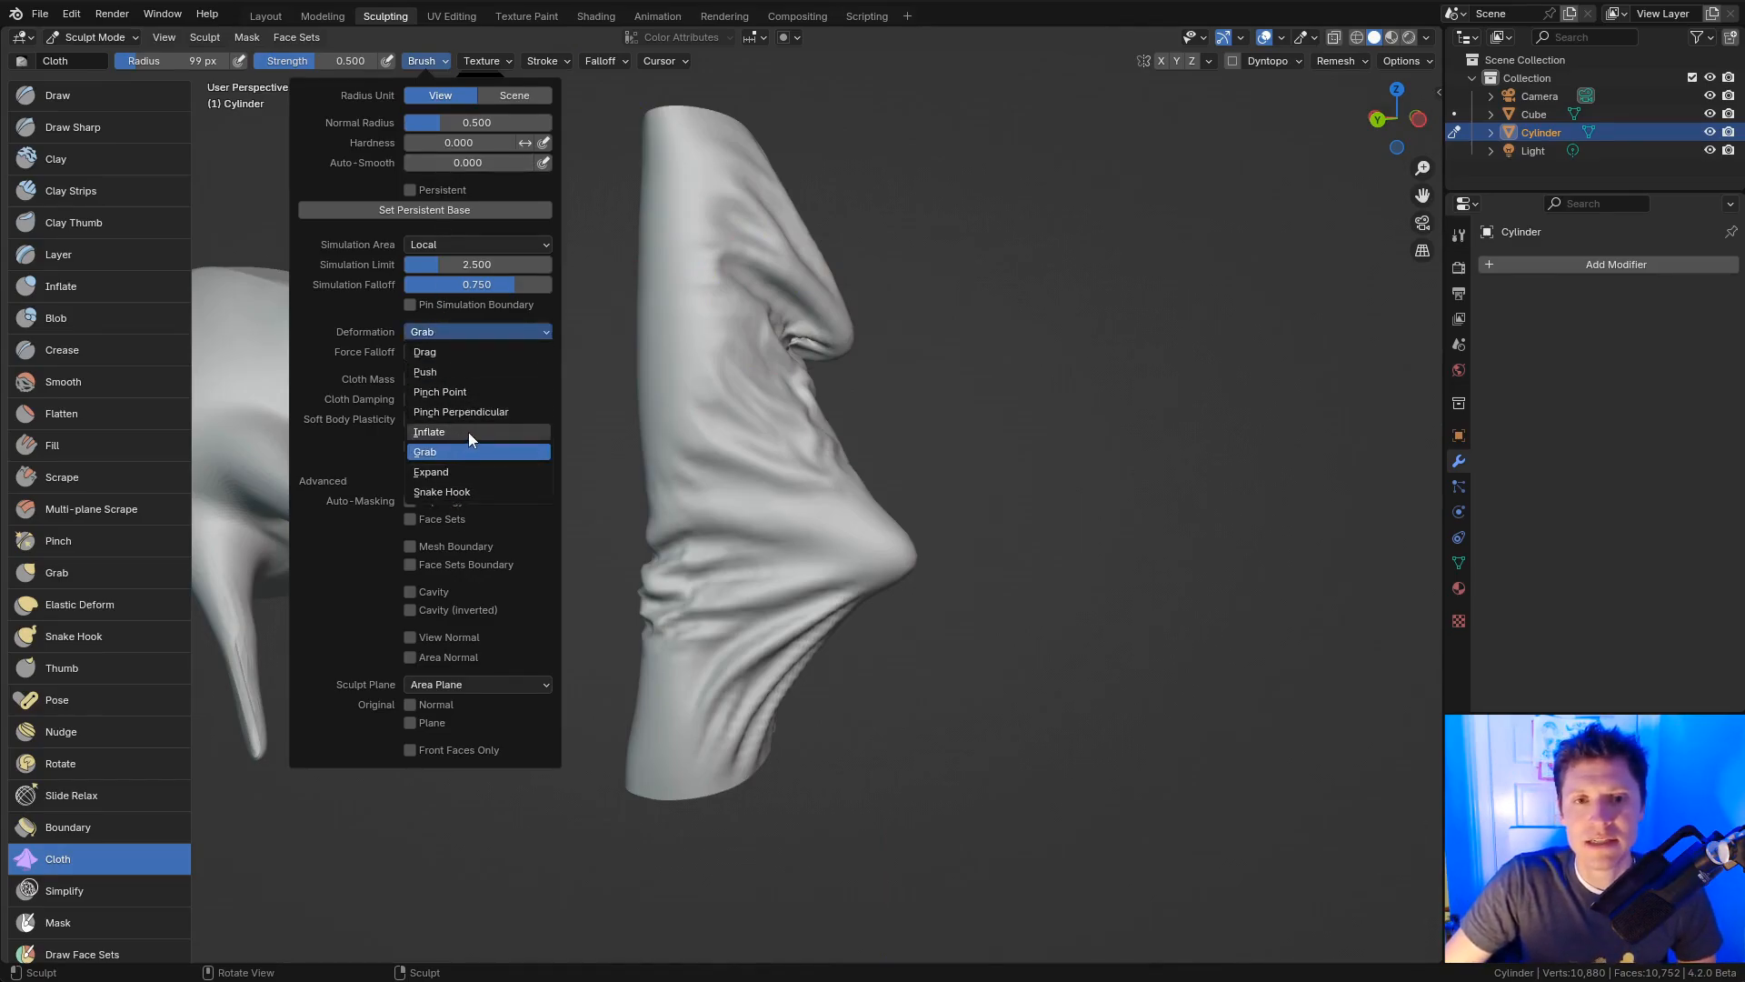
click(447, 491)
mouse_move(803, 489)
mouse_down()
mouse_move(719, 714)
mouse_move(589, 775)
mouse_move(649, 727)
mouse_move(648, 704)
mouse_up()
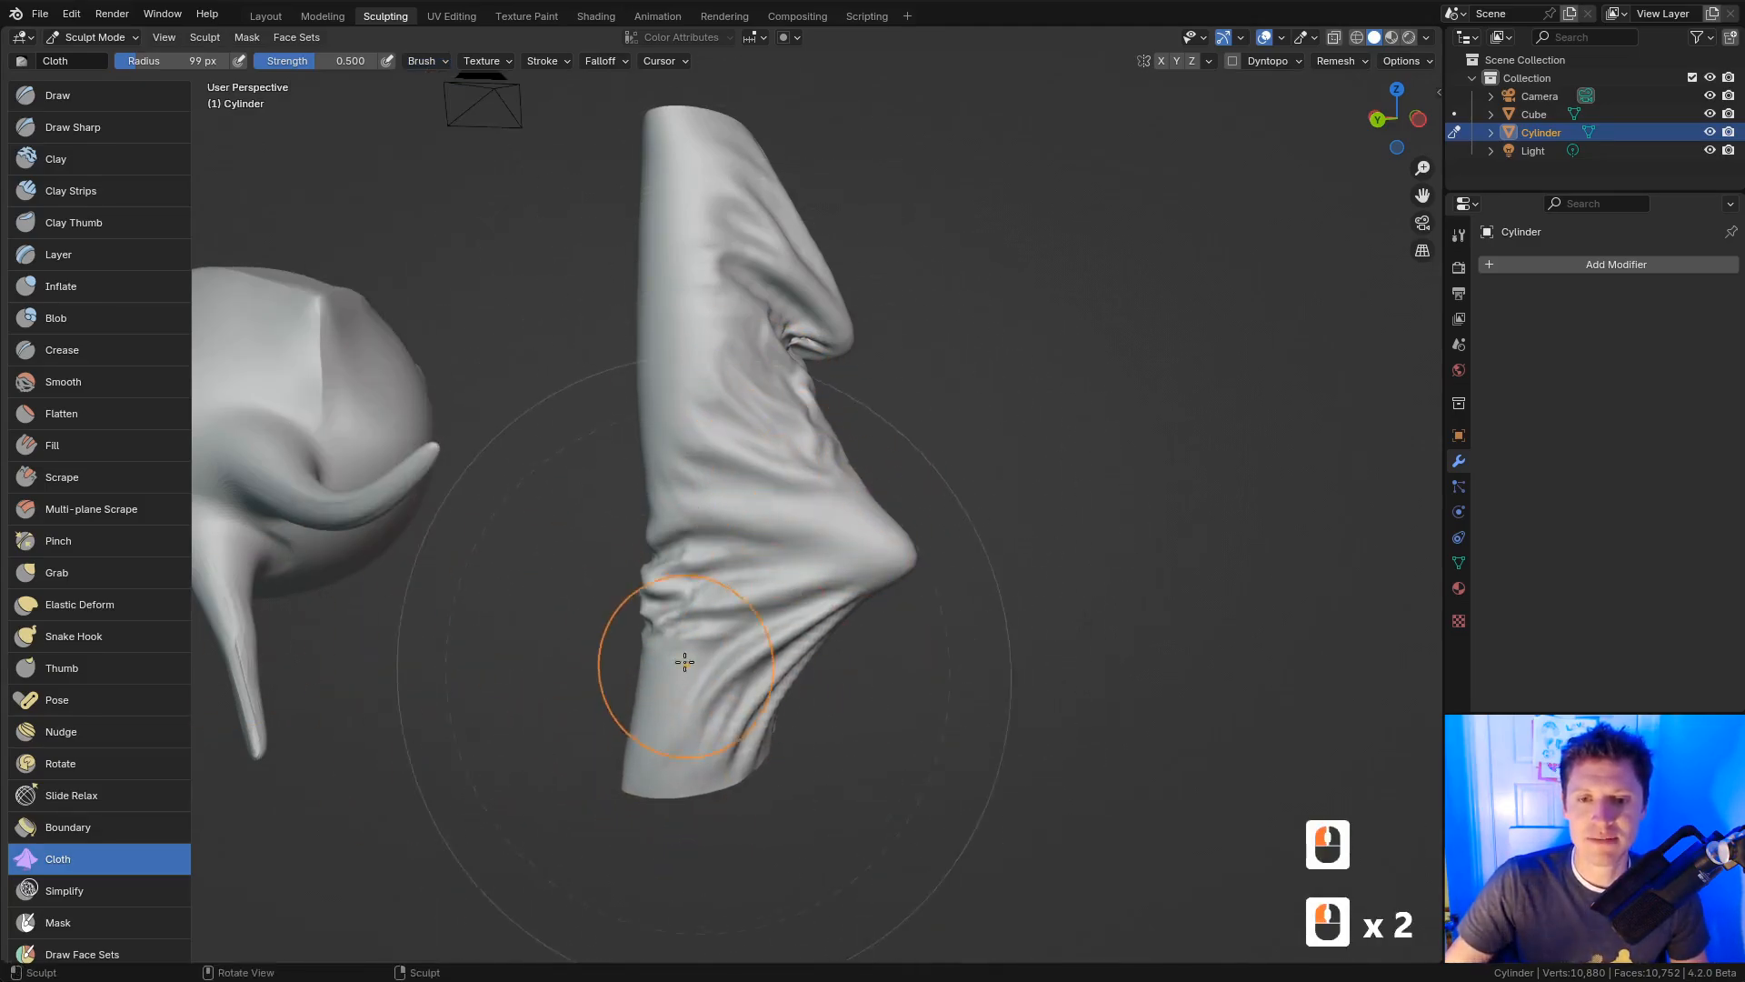
Step: Set the Cloth brush radius to 112 px and shape further Snake Hook folds around the lower hem
key(f)
click(718, 648)
shift+middle_drag(725, 649, 738, 556)
middle_drag(738, 556, 695, 566)
click(653, 621)
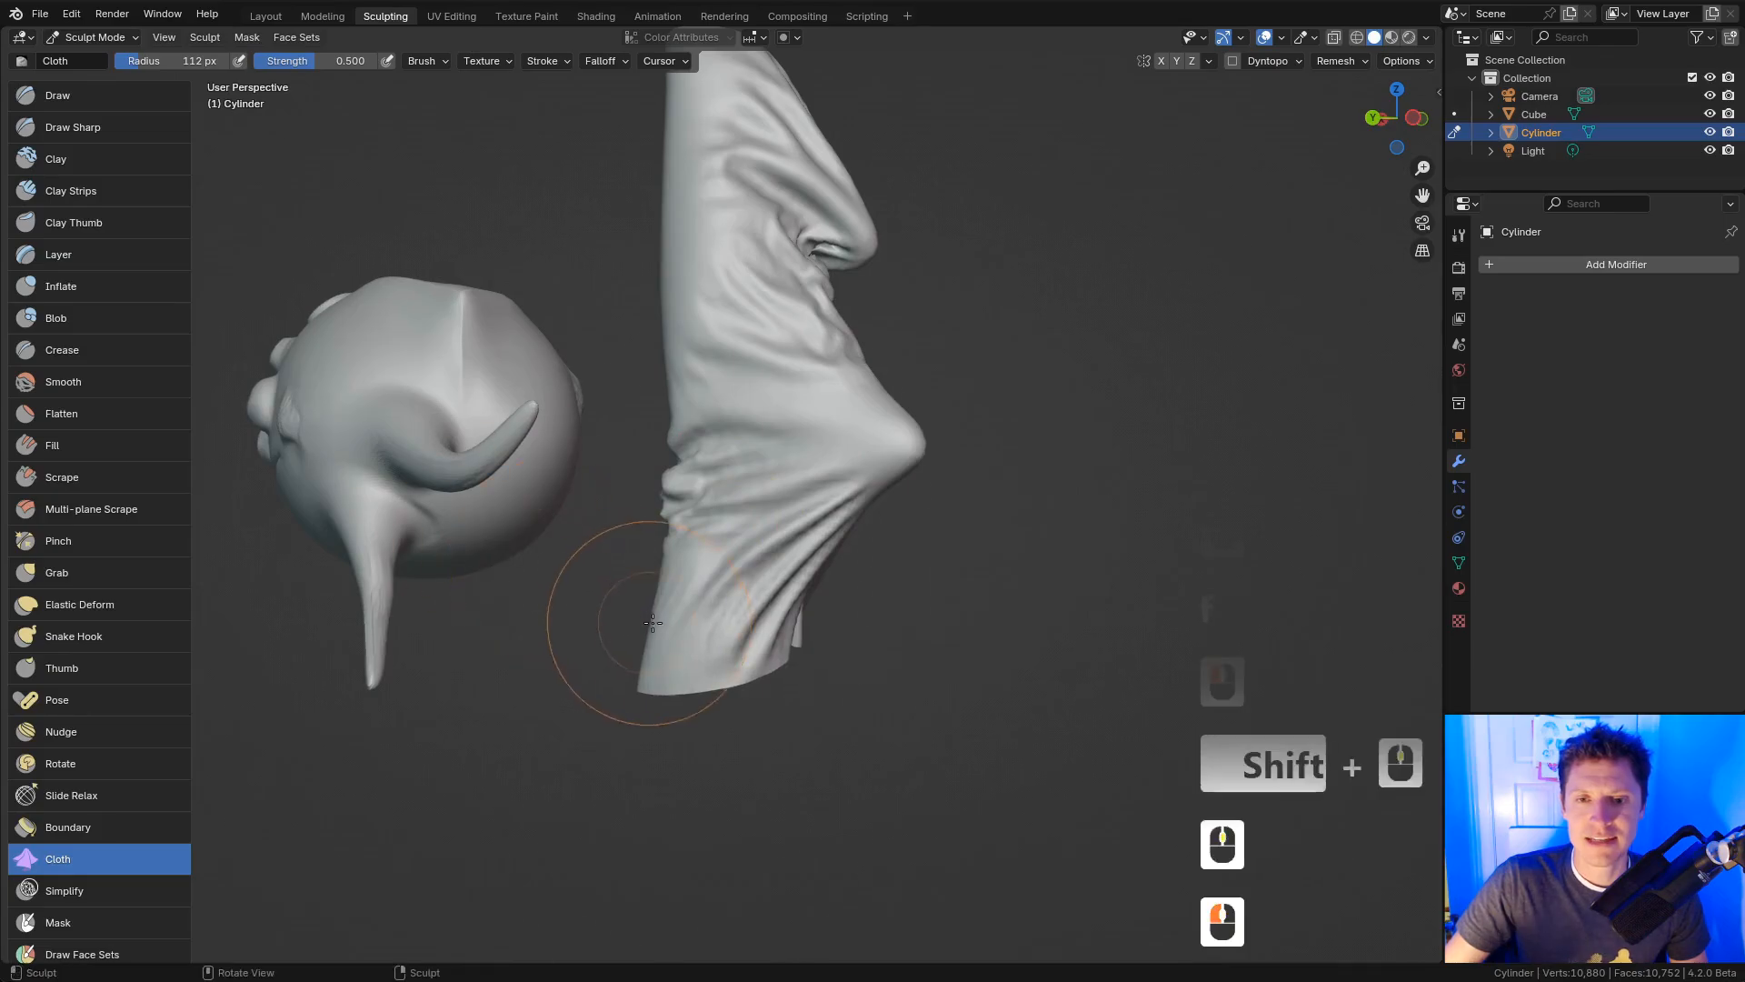
mouse_move(829, 715)
mouse_down()
mouse_move(987, 428)
mouse_move(968, 406)
mouse_up()
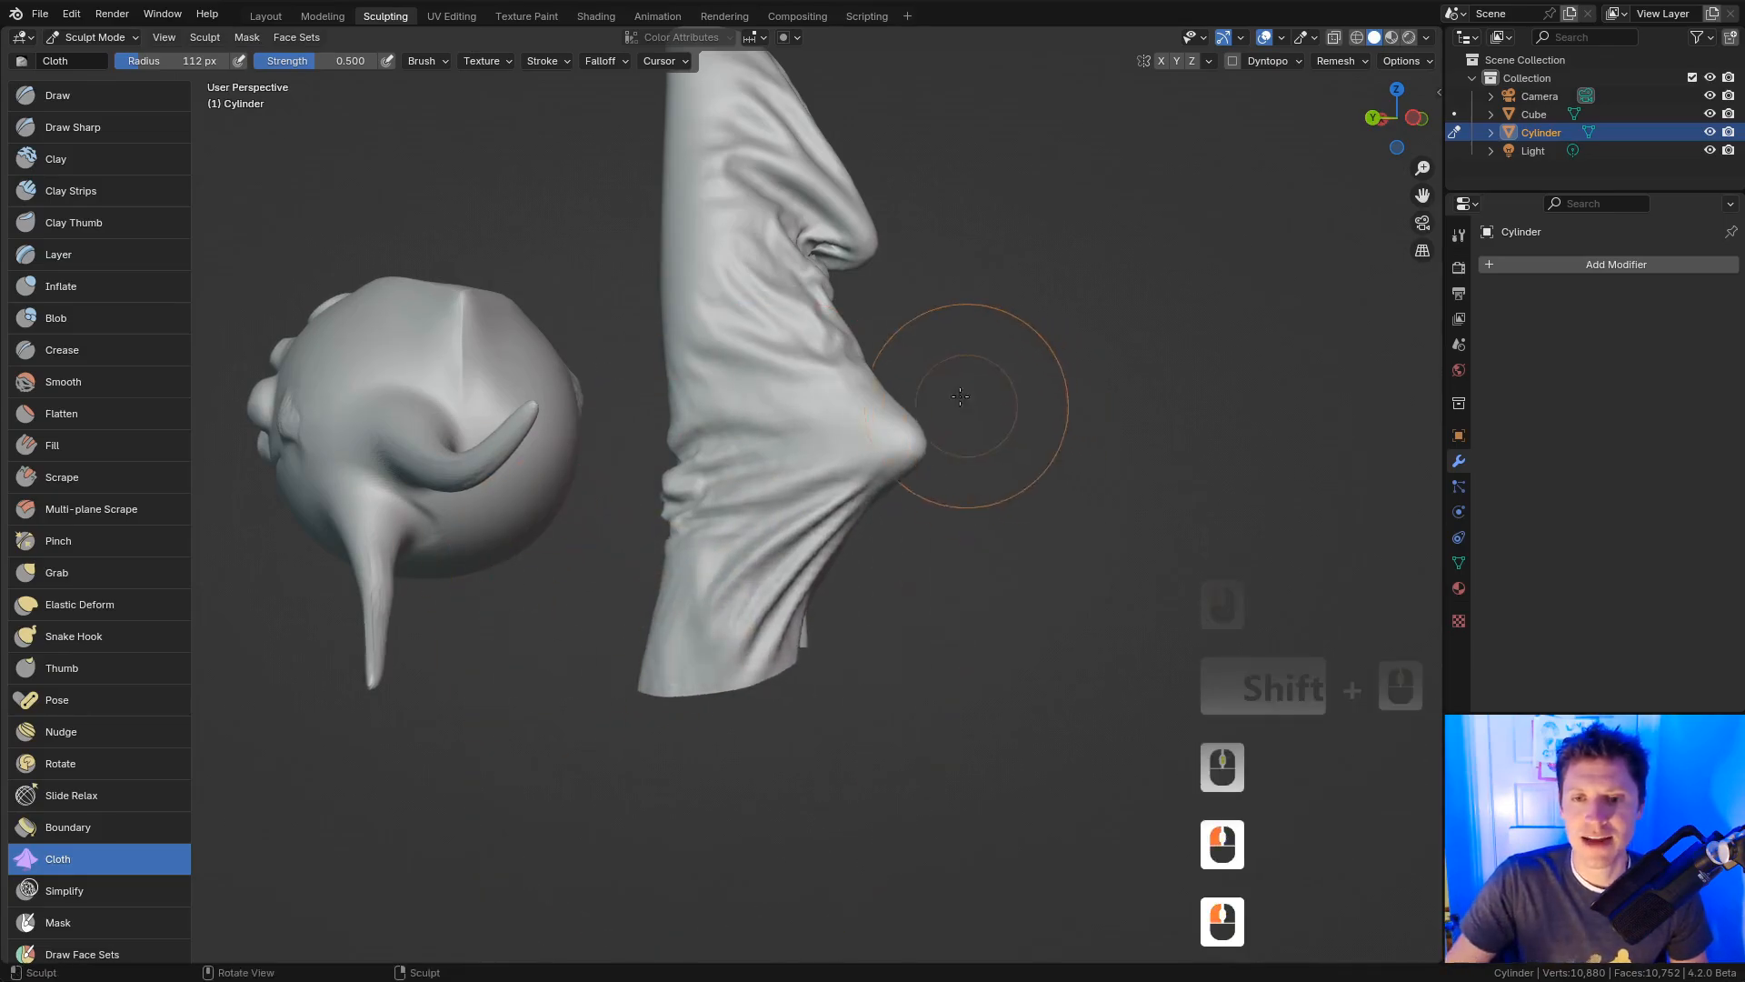
mouse_move(965, 332)
middle_down()
mouse_move(918, 336)
mouse_move(914, 392)
middle_up()
Step: Enable collision for the Cloth brush and move in on the wrinkled lower part of the sleeve
click(427, 62)
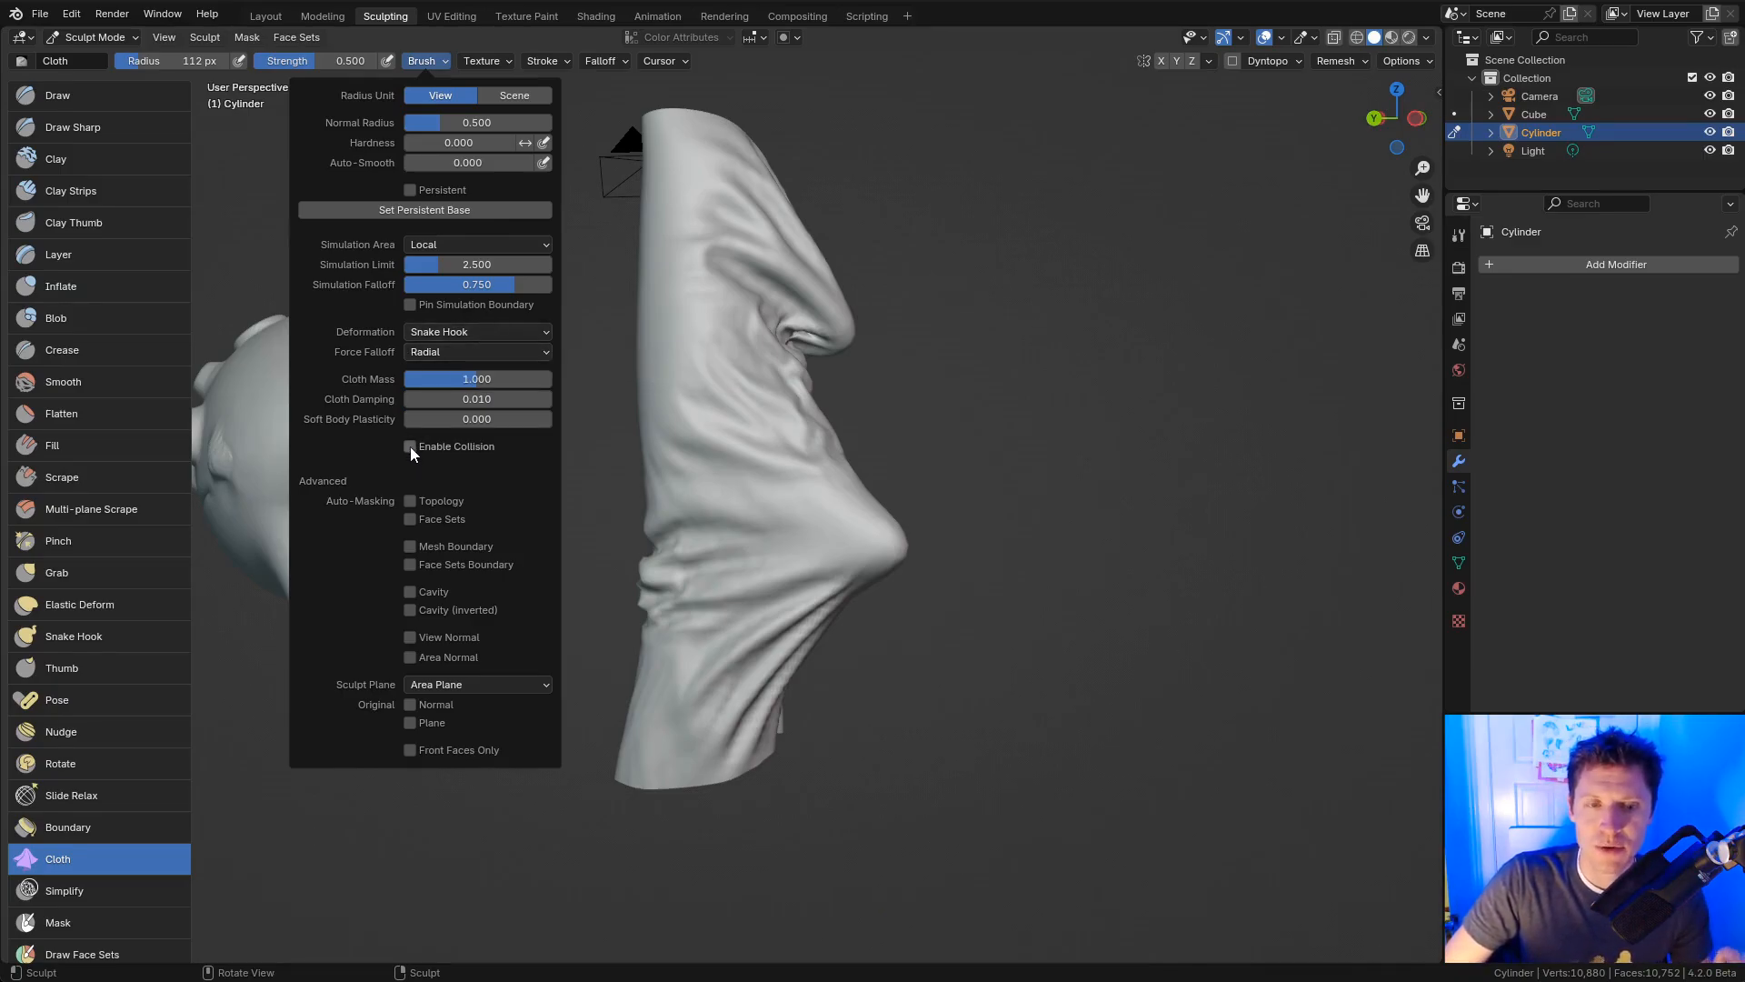
mouse_move(779, 390)
ctrl+middle_down()
mouse_move(714, 531)
mouse_move(740, 516)
mouse_move(732, 463)
mouse_move(821, 499)
mouse_move(800, 495)
ctrl+middle_up()
ctrl+middle_drag(800, 496, 745, 527)
middle_drag(746, 527, 853, 488)
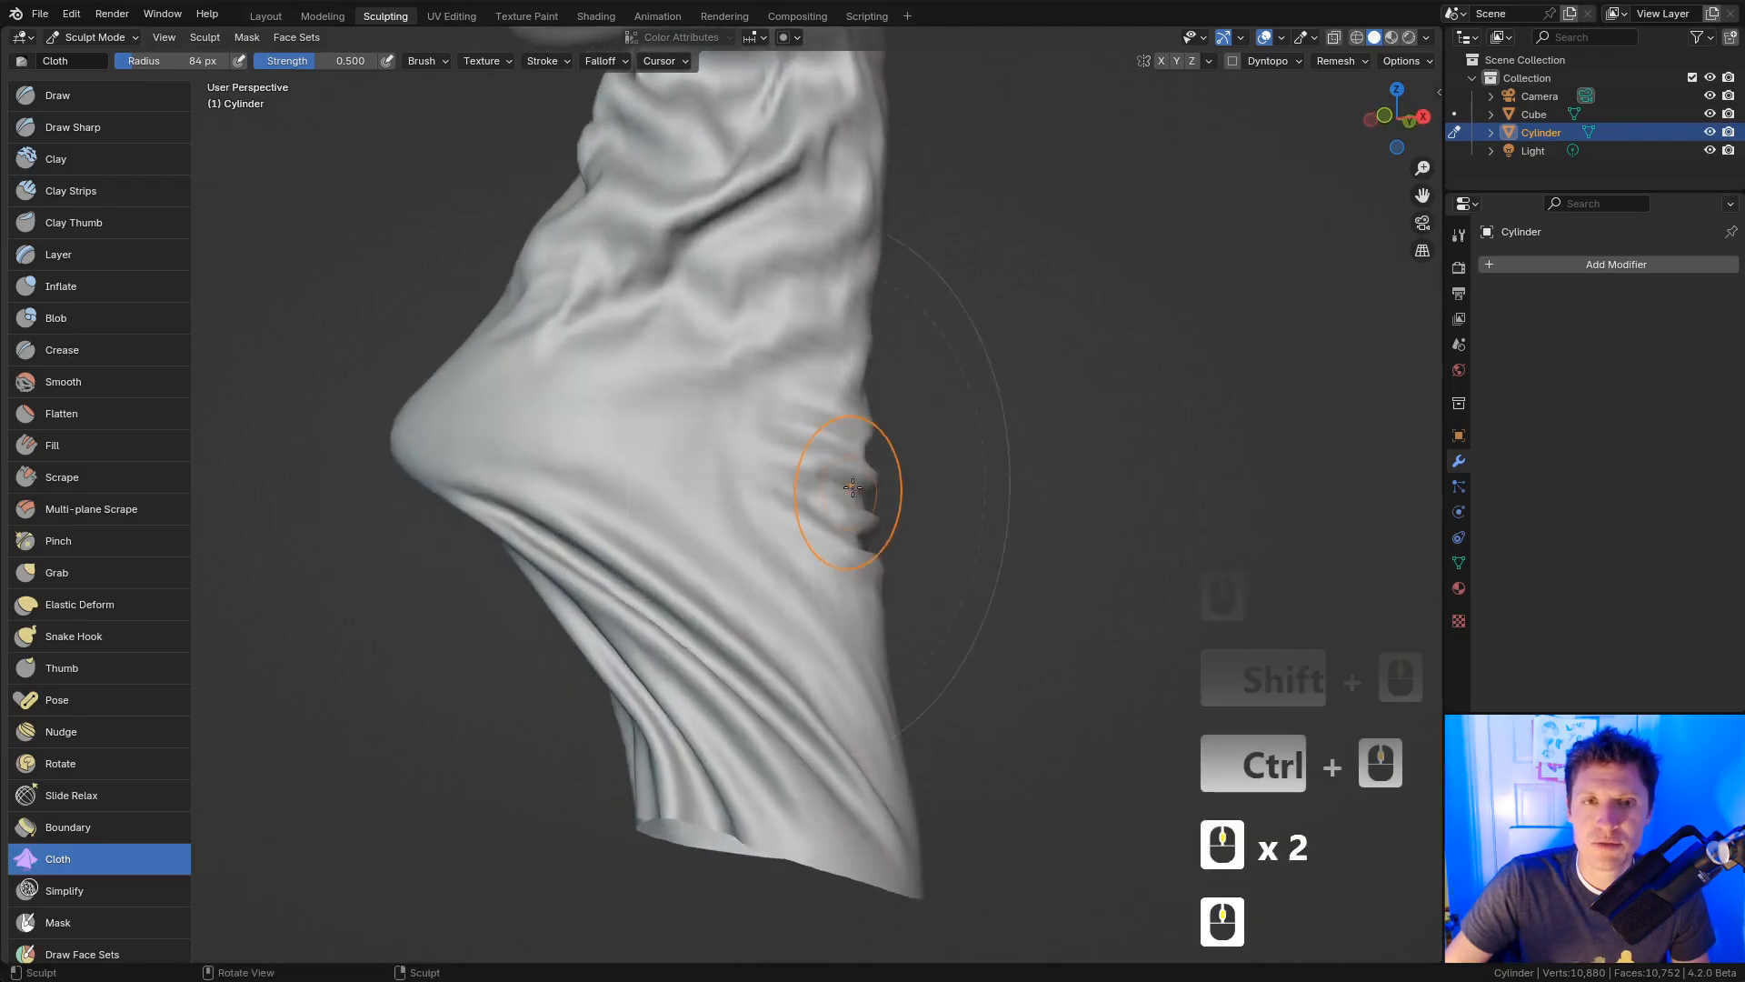
Step: With Grab deformation and a 79 px radius, pull the lower folds upward so the cloth overlaps itself
click(433, 62)
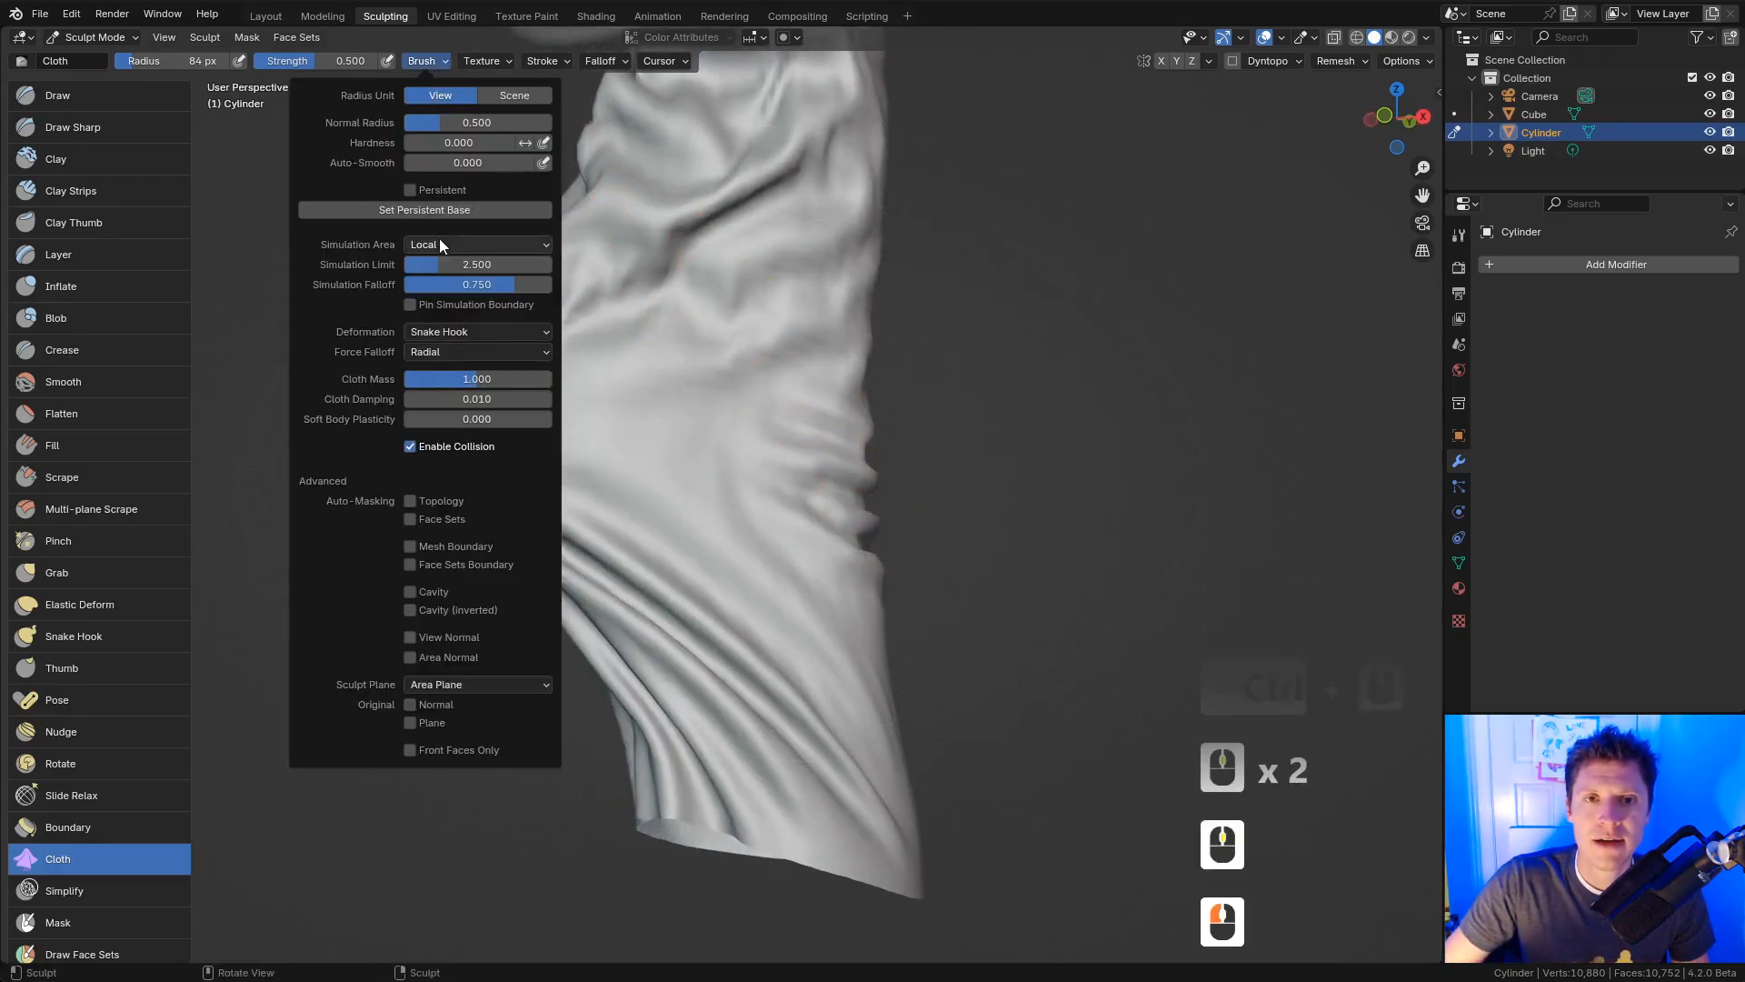
click(445, 333)
click(446, 452)
key(f)
click(718, 592)
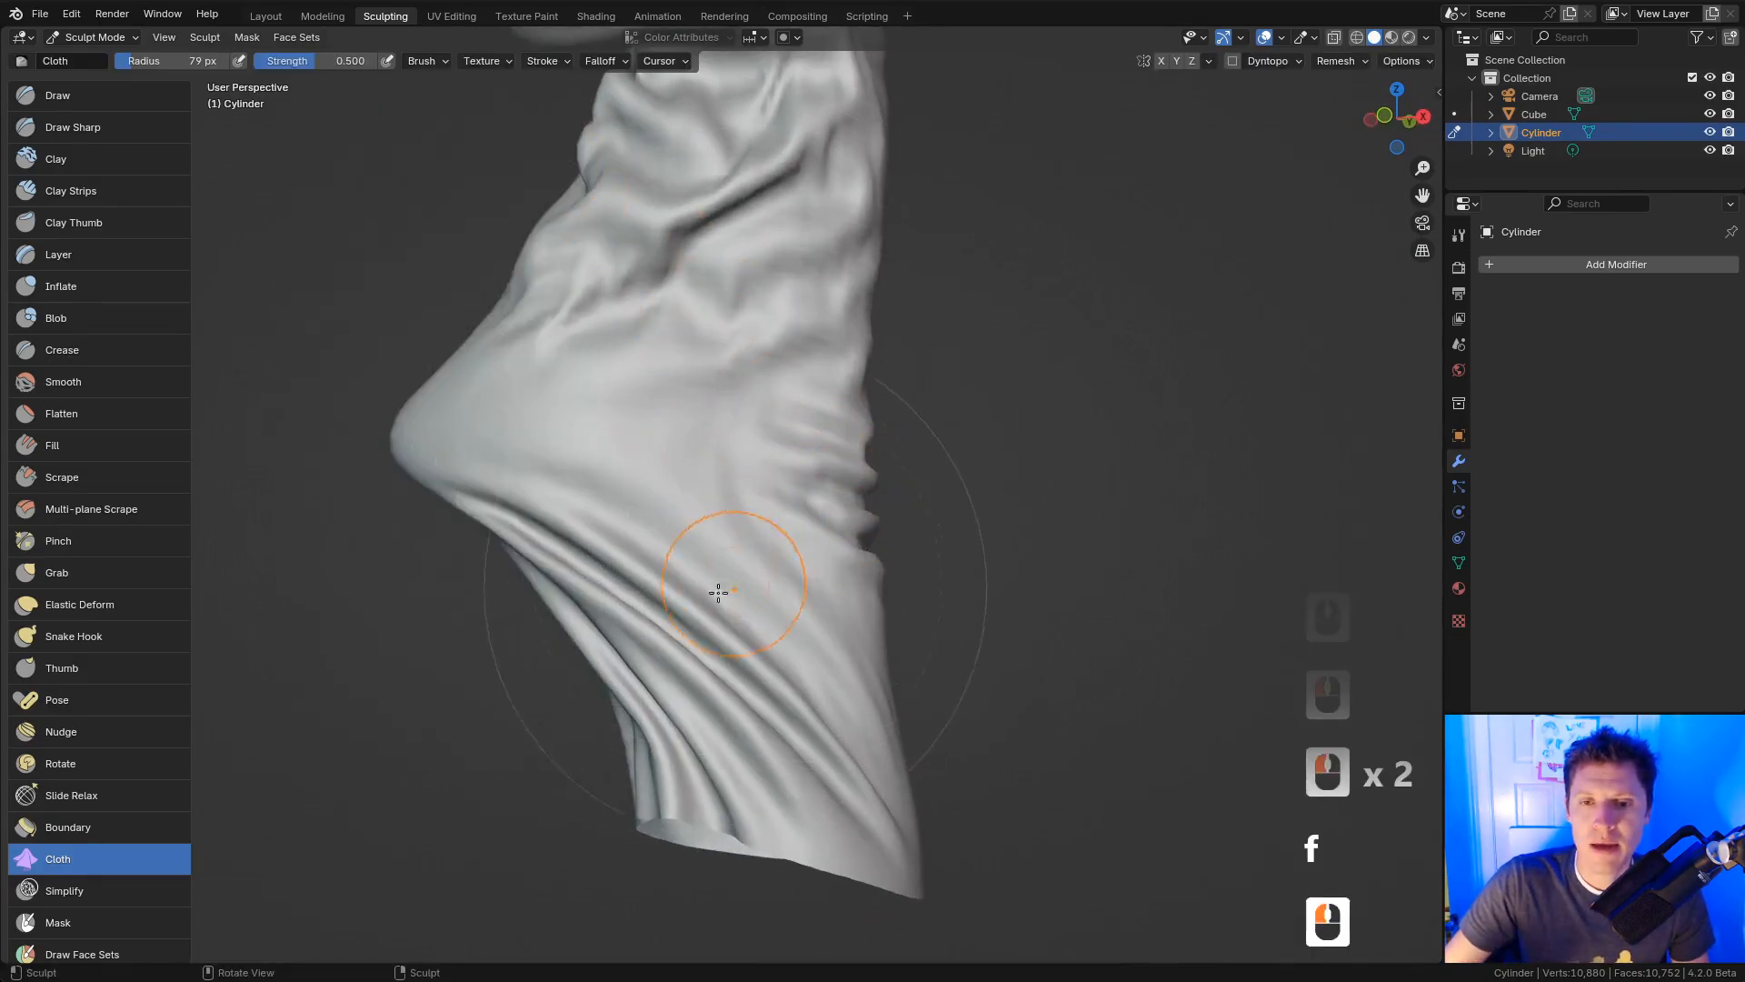
mouse_move(698, 638)
mouse_down()
mouse_move(755, 417)
mouse_move(770, 416)
mouse_up()
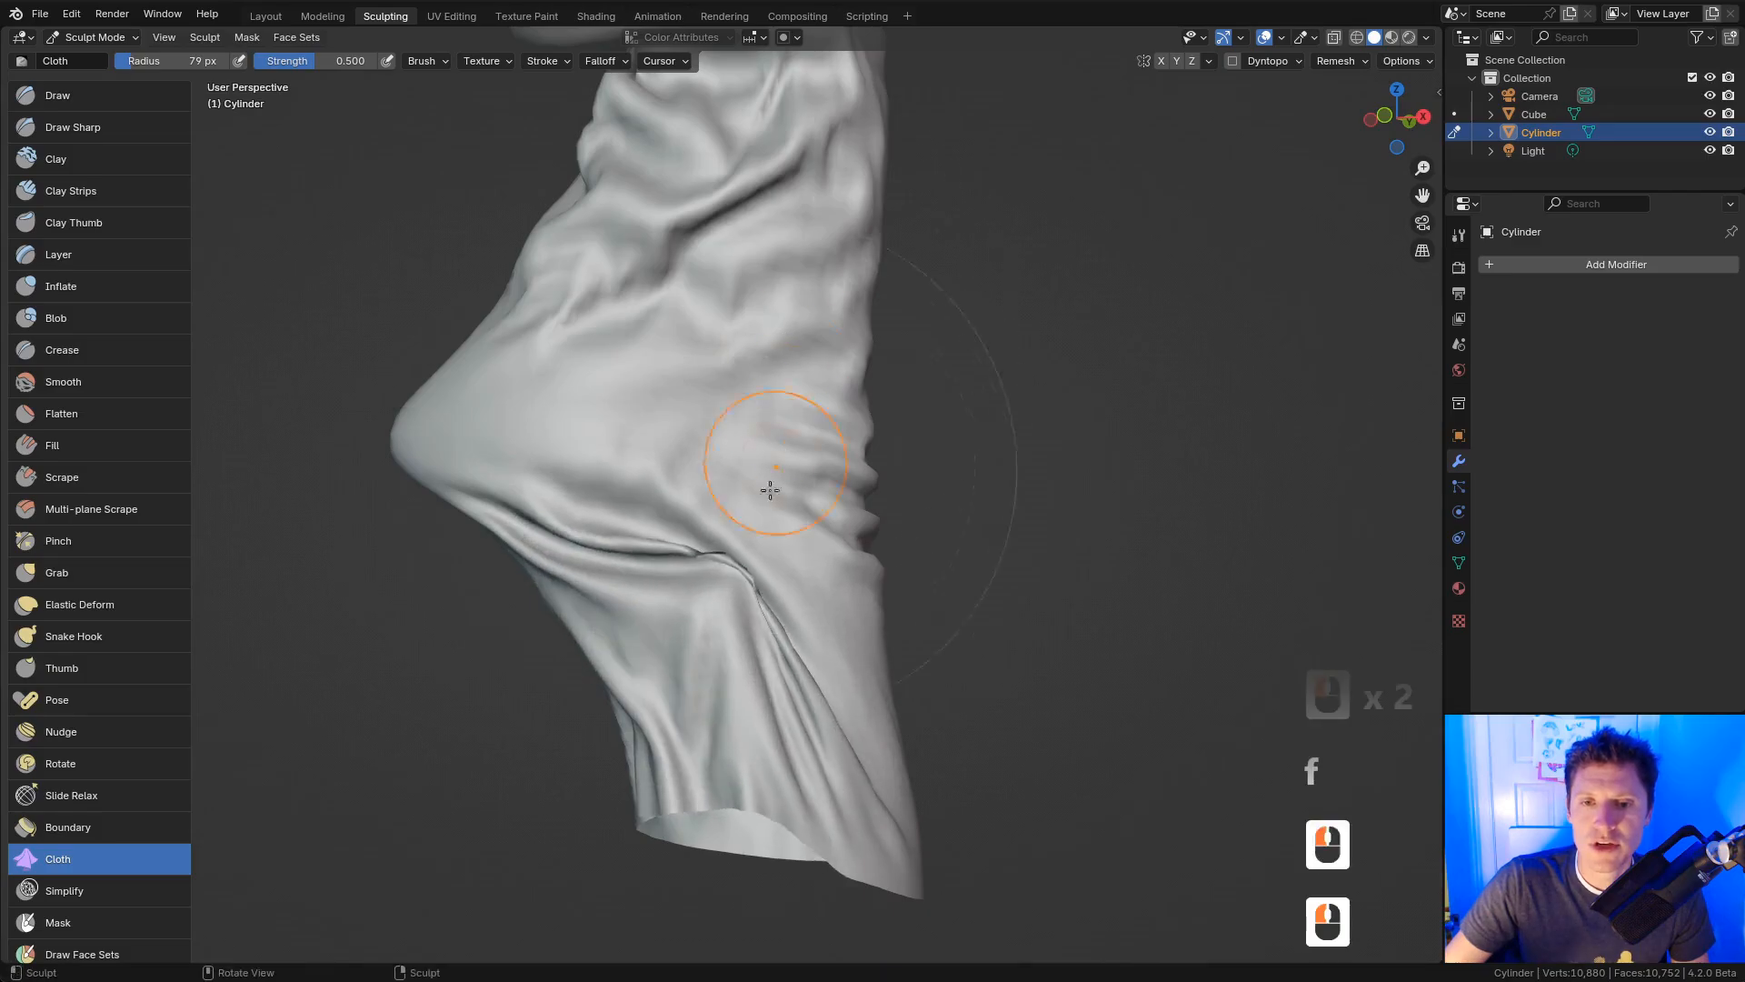
ctrl+middle_drag(765, 547, 751, 592)
drag(752, 591, 783, 459)
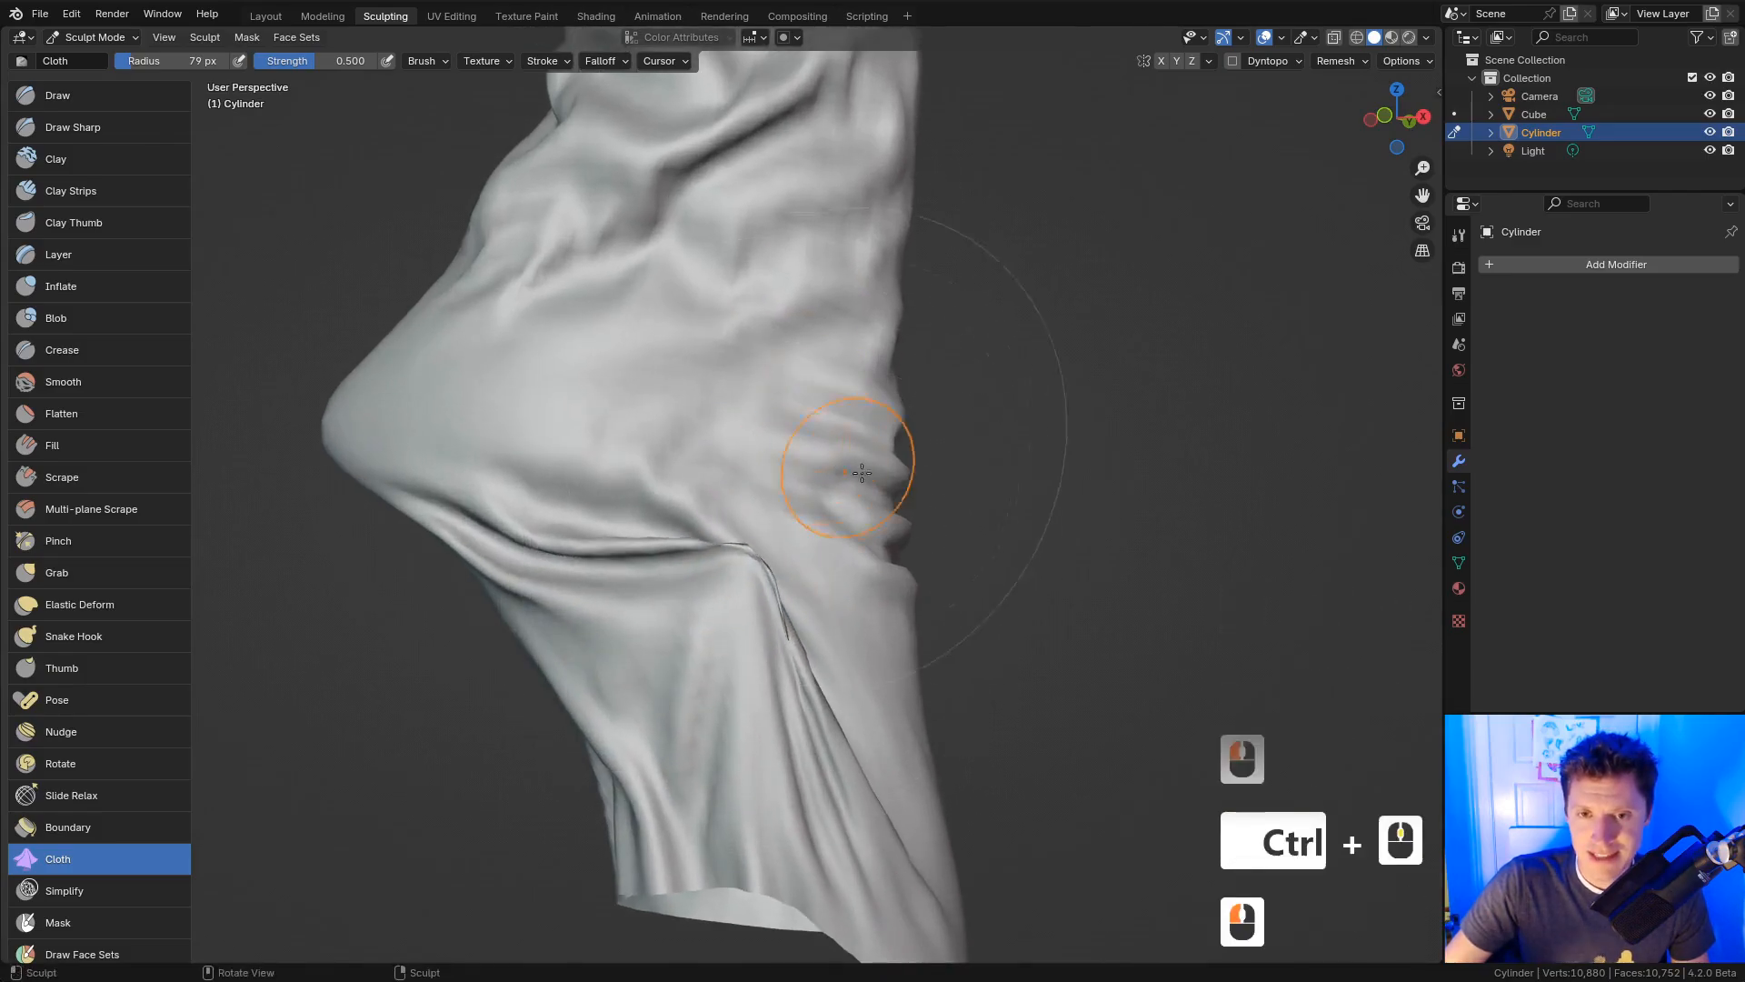
Step: Undo the last two Grab strokes that overlapped the cloth on the lower folds
middle_drag(845, 474, 816, 465)
middle_drag(816, 465, 787, 459)
mouse_move(787, 473)
ctrl+middle_down()
mouse_move(763, 553)
mouse_move(794, 553)
mouse_move(812, 482)
ctrl+middle_up()
key(ctrl+z)
key(ctrl+z)
Step: Try pulling the lower hem corner up into the wrinkles with the colliding Cloth brush at a 125 px radius, then undo the stroke
mouse_move(804, 509)
ctrl+middle_down()
mouse_move(787, 452)
mouse_move(810, 546)
mouse_move(834, 556)
ctrl+middle_up()
key(f)
click(808, 532)
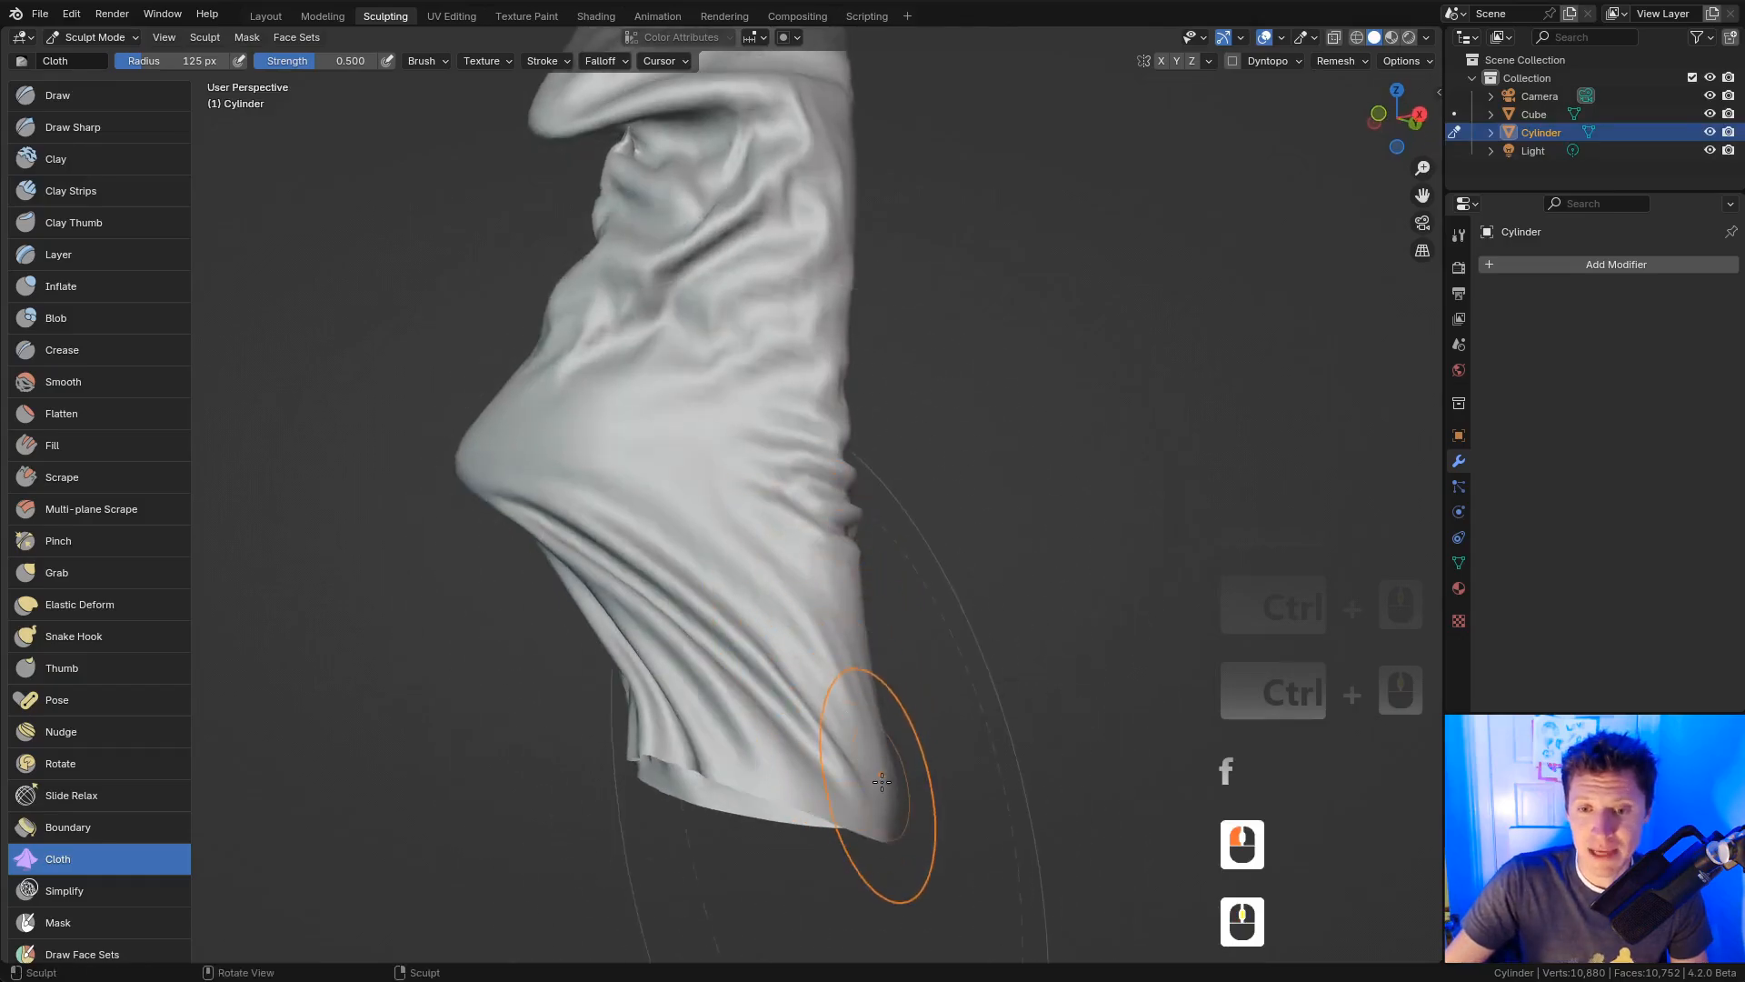
drag(888, 778, 811, 566)
middle_drag(907, 547, 848, 580)
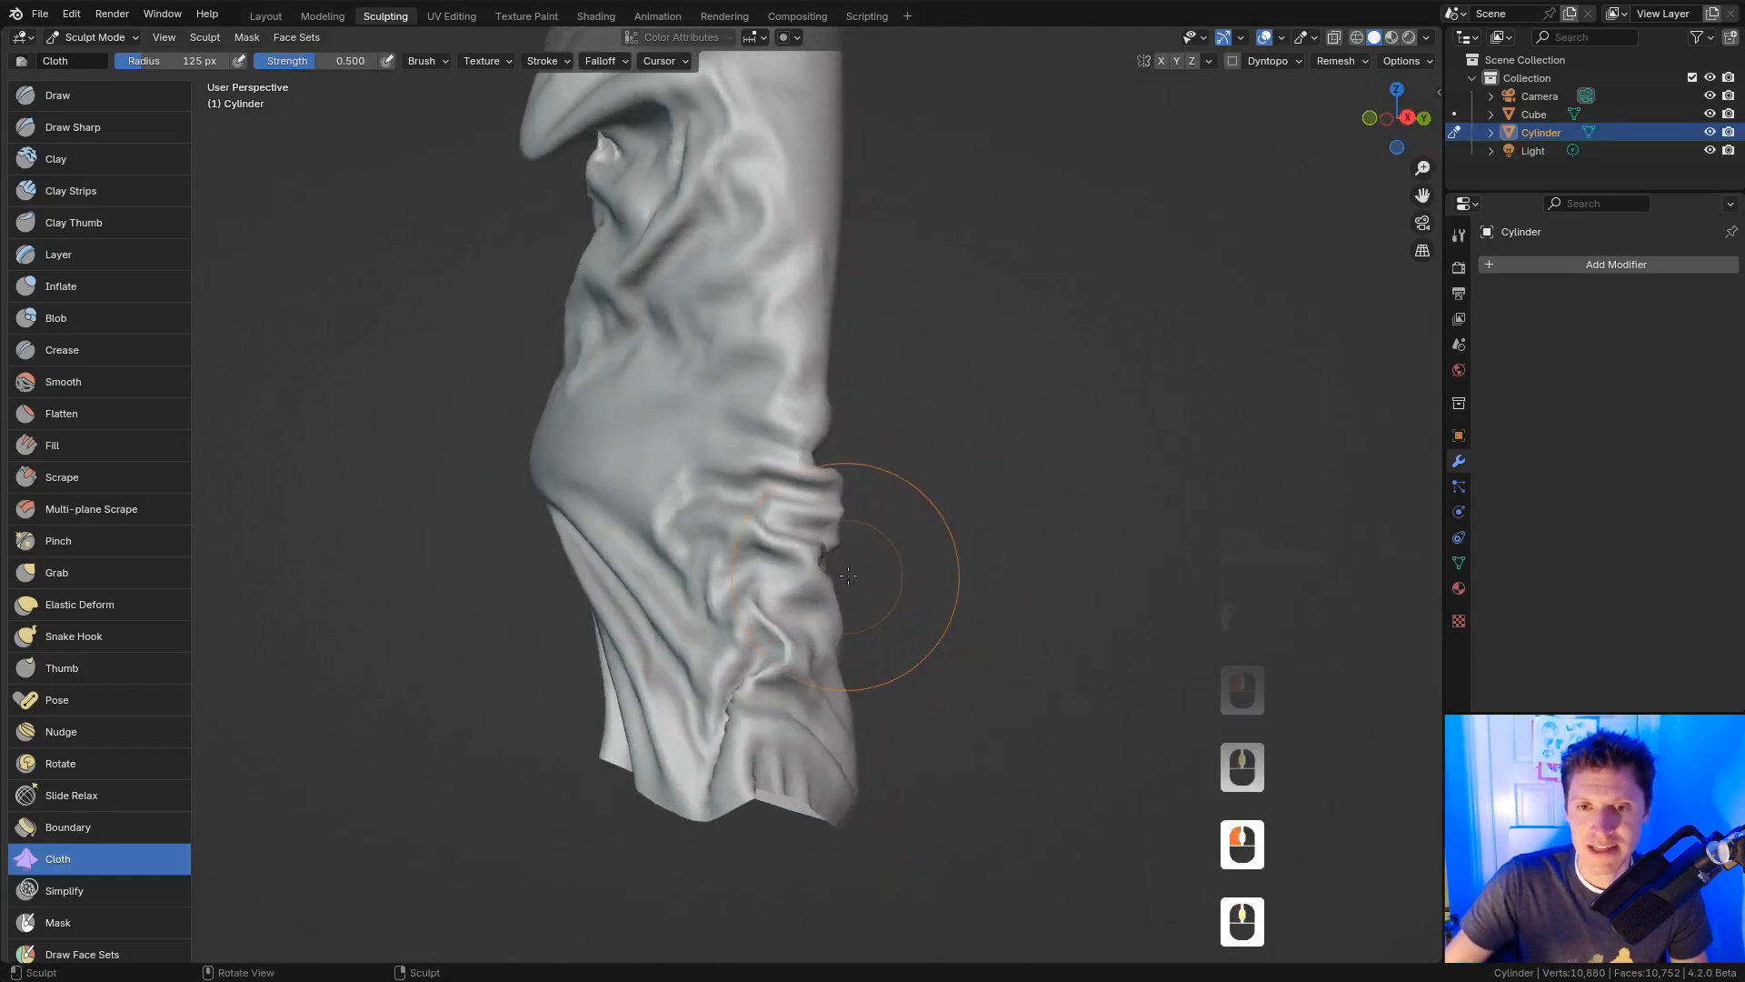
mouse_move(868, 639)
middle_down()
mouse_move(819, 640)
mouse_move(936, 623)
middle_up()
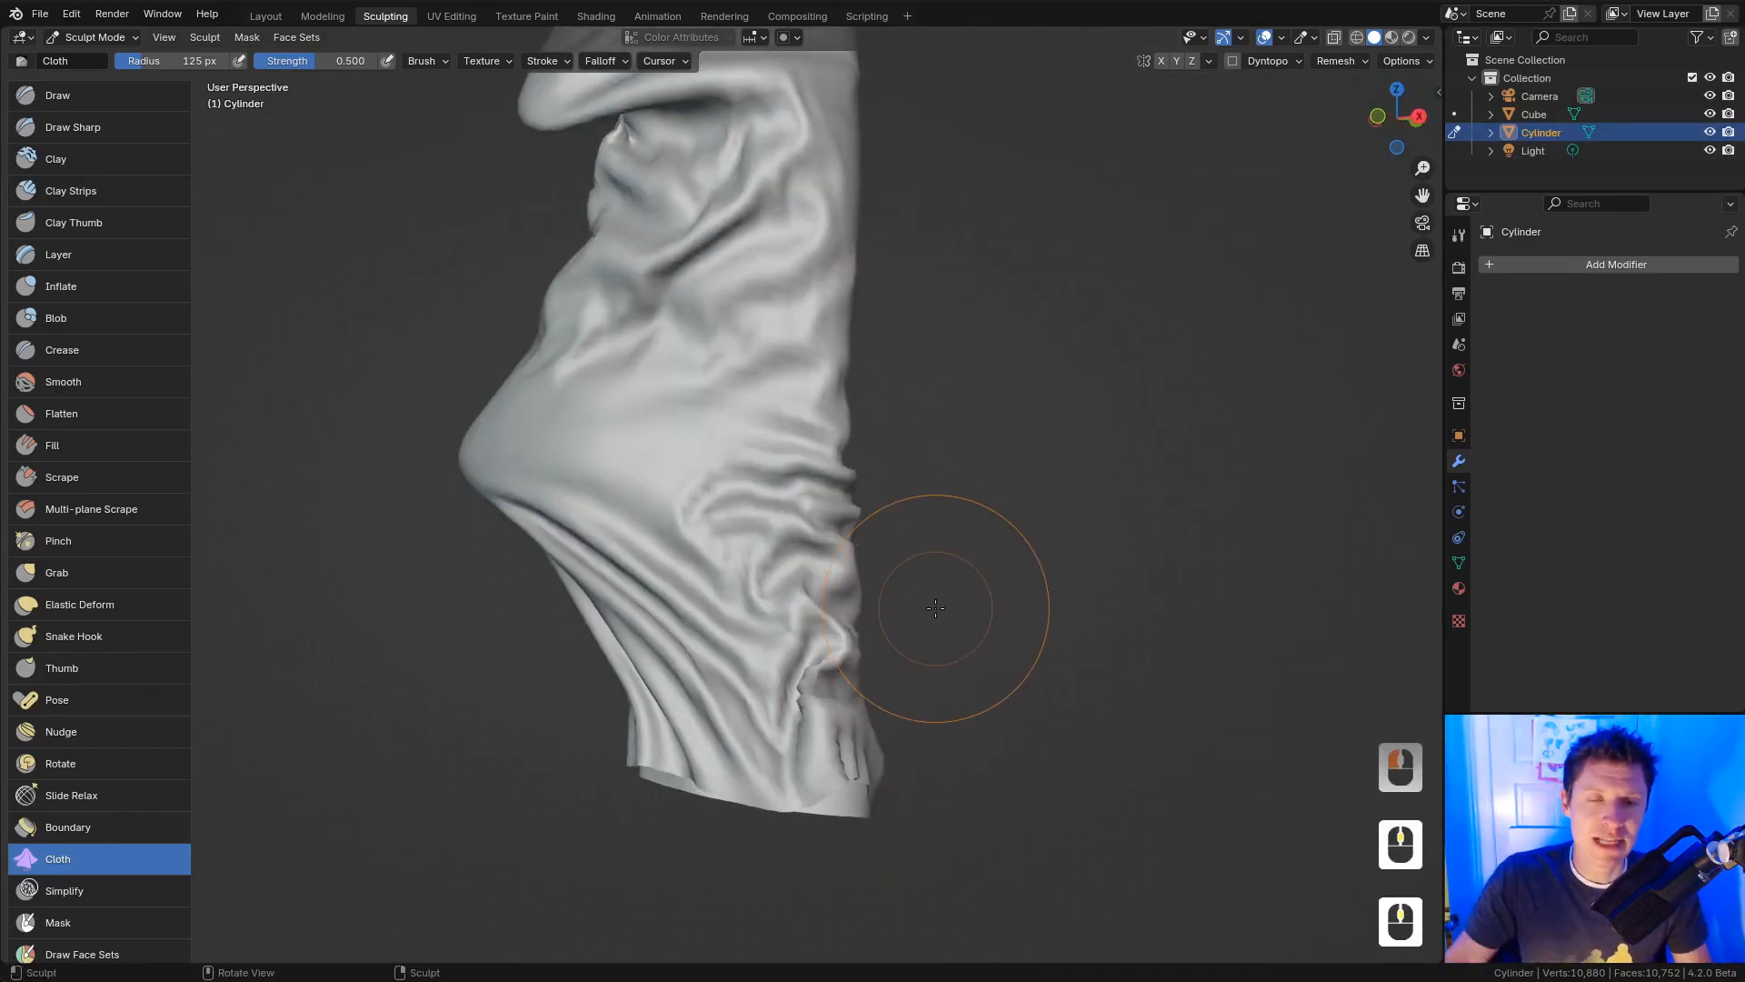
mouse_move(840, 506)
mouse_down()
mouse_move(841, 549)
mouse_move(868, 559)
mouse_up()
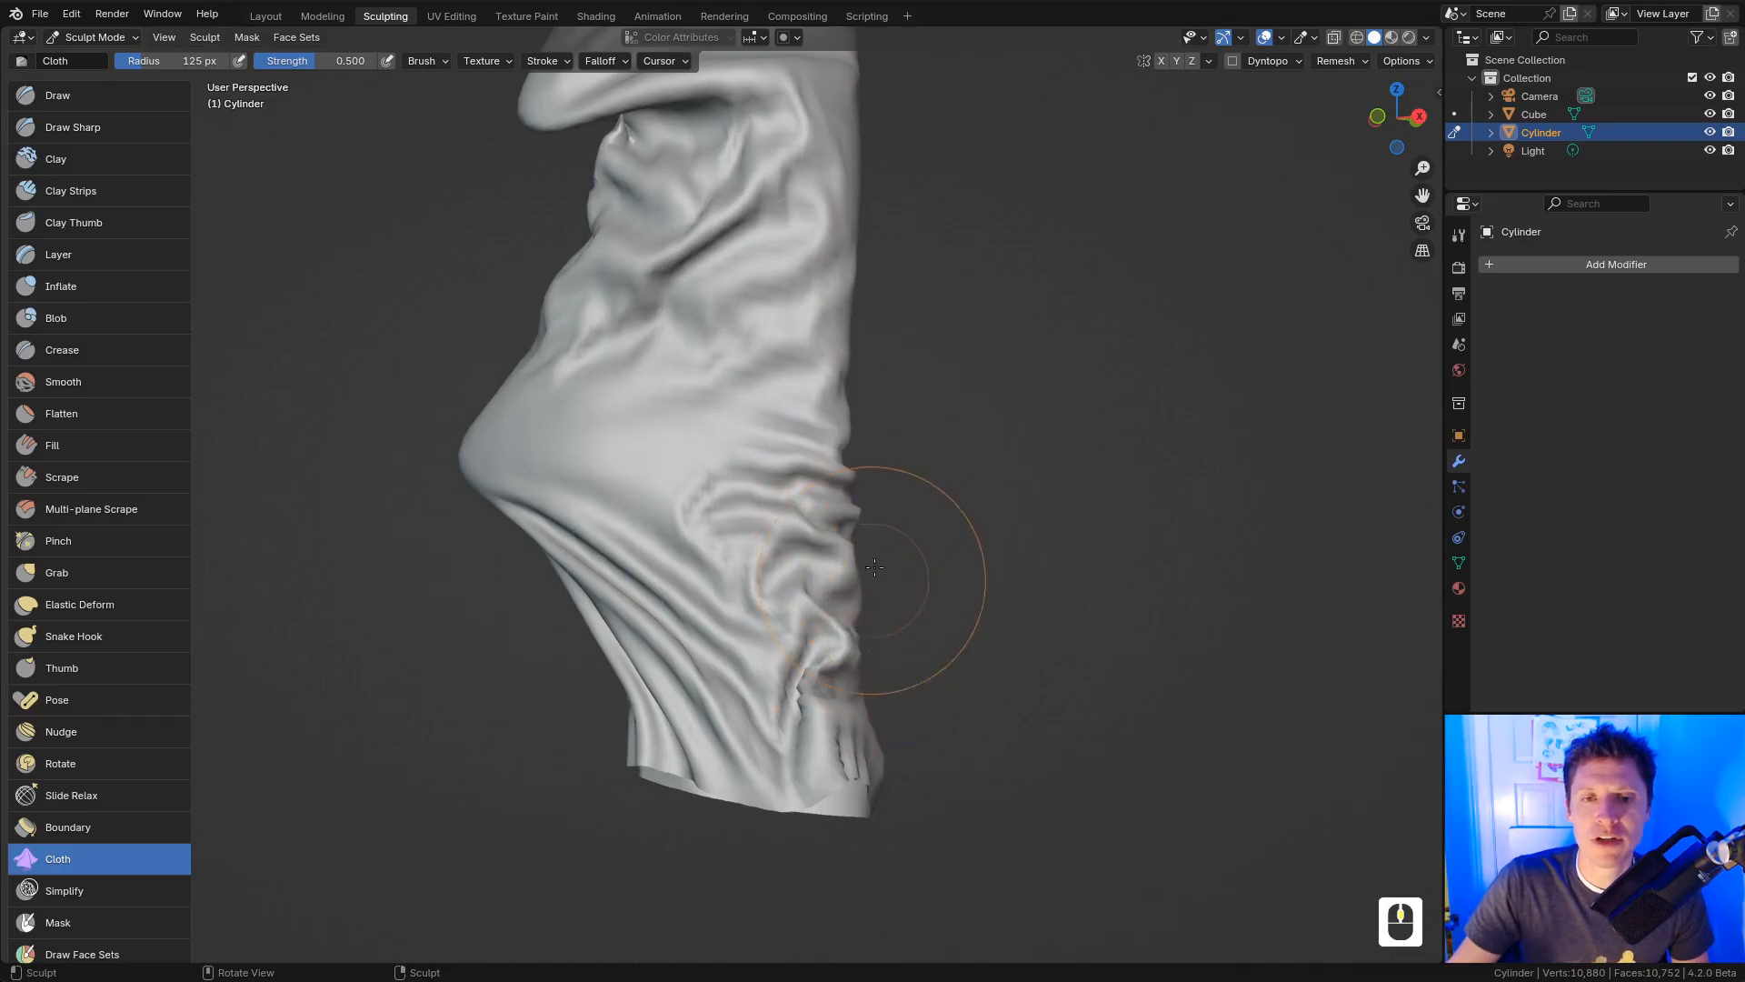
key(ctrl+z)
Step: Disable collision for the Cloth brush
click(441, 64)
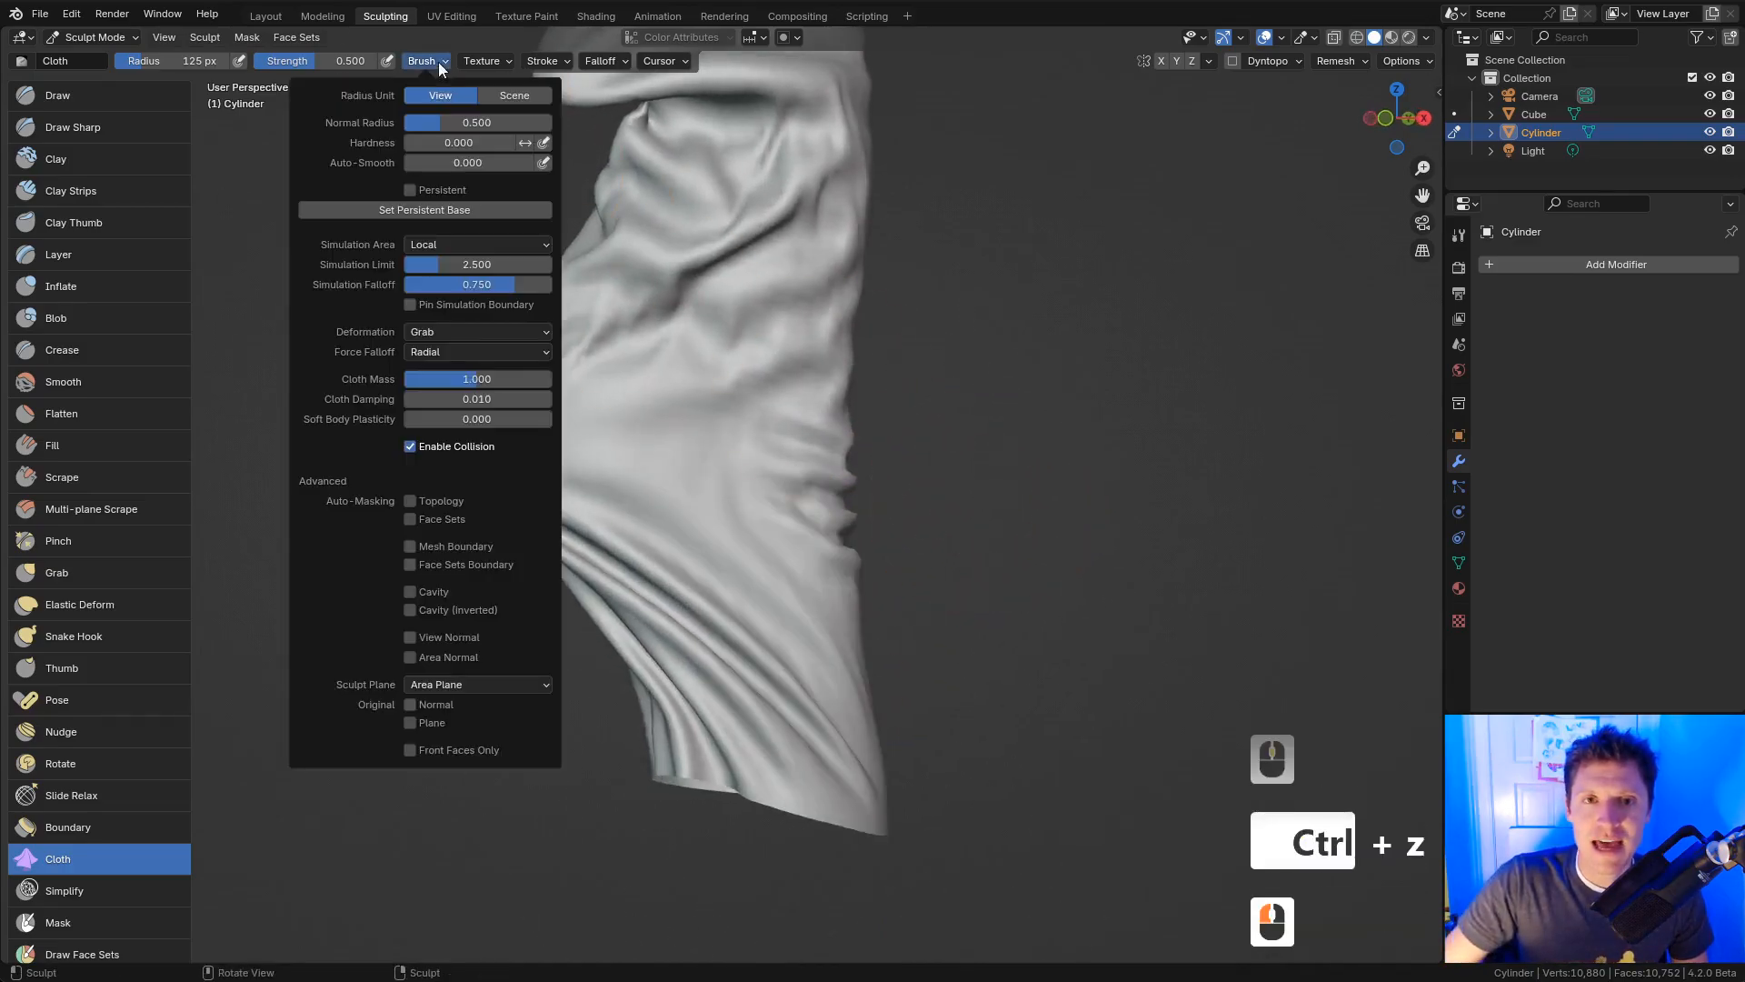
click(414, 448)
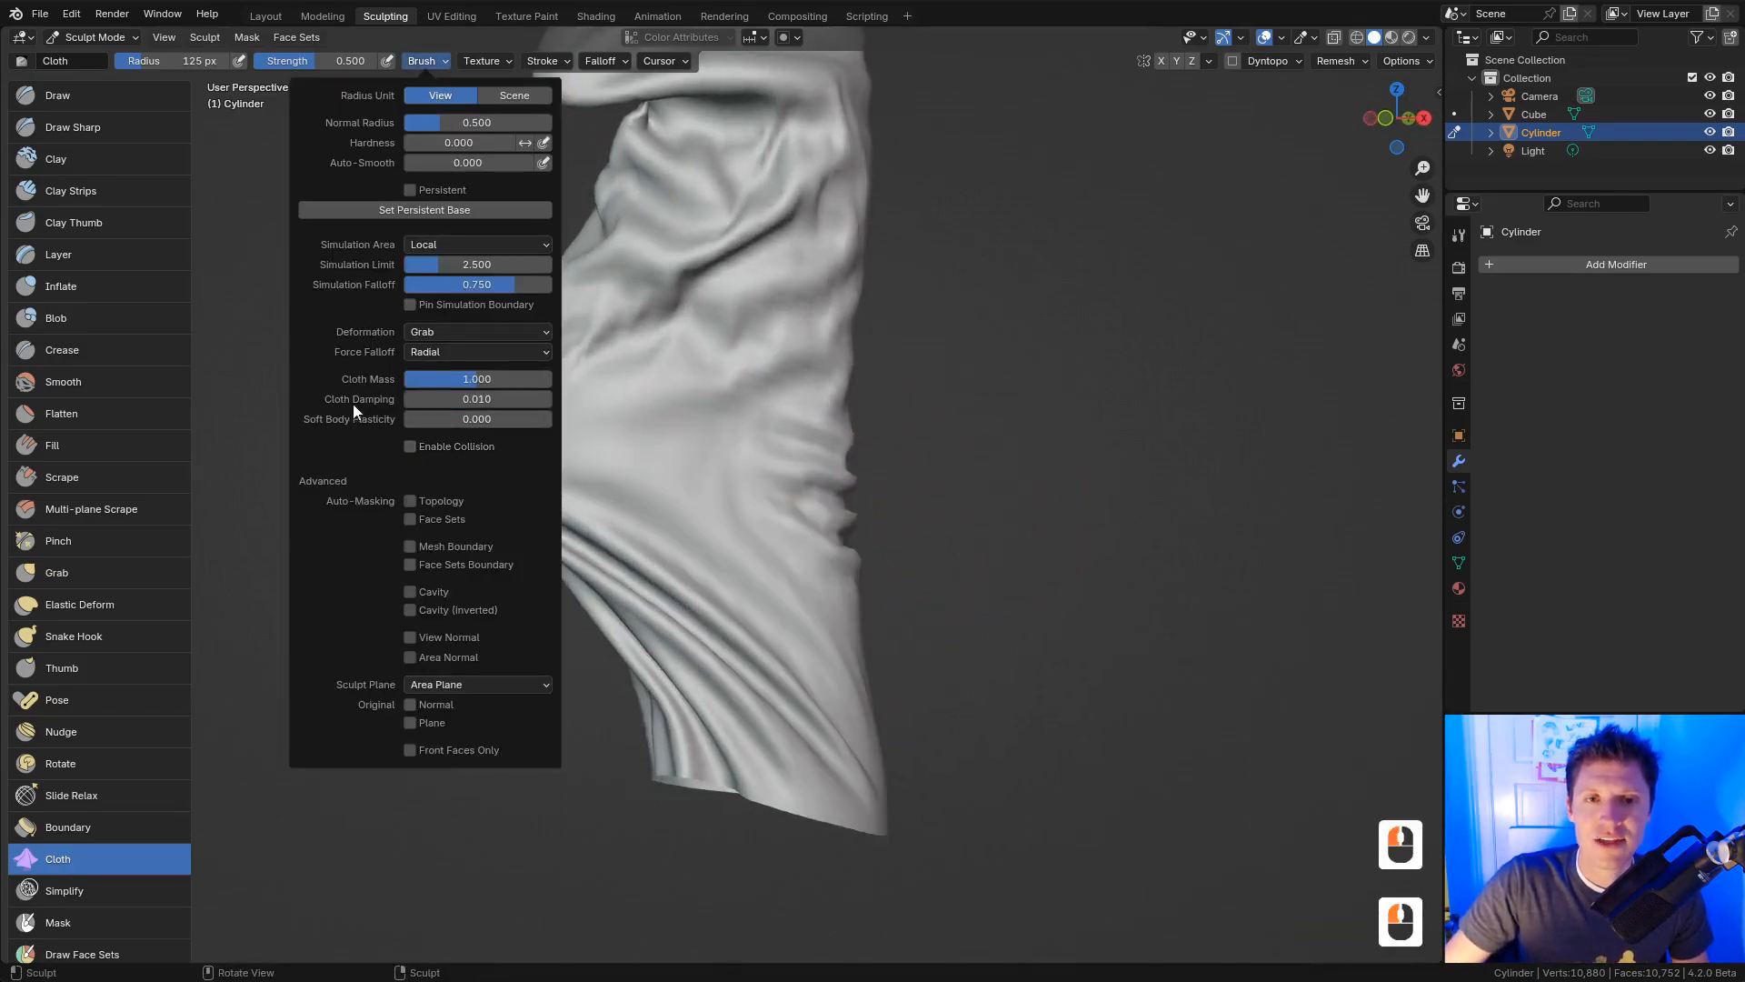
Step: Switch from the Cloth brush to the Box Trim tool
mouse_move(145, 769)
middle_down()
mouse_move(107, 355)
mouse_move(132, 283)
middle_up()
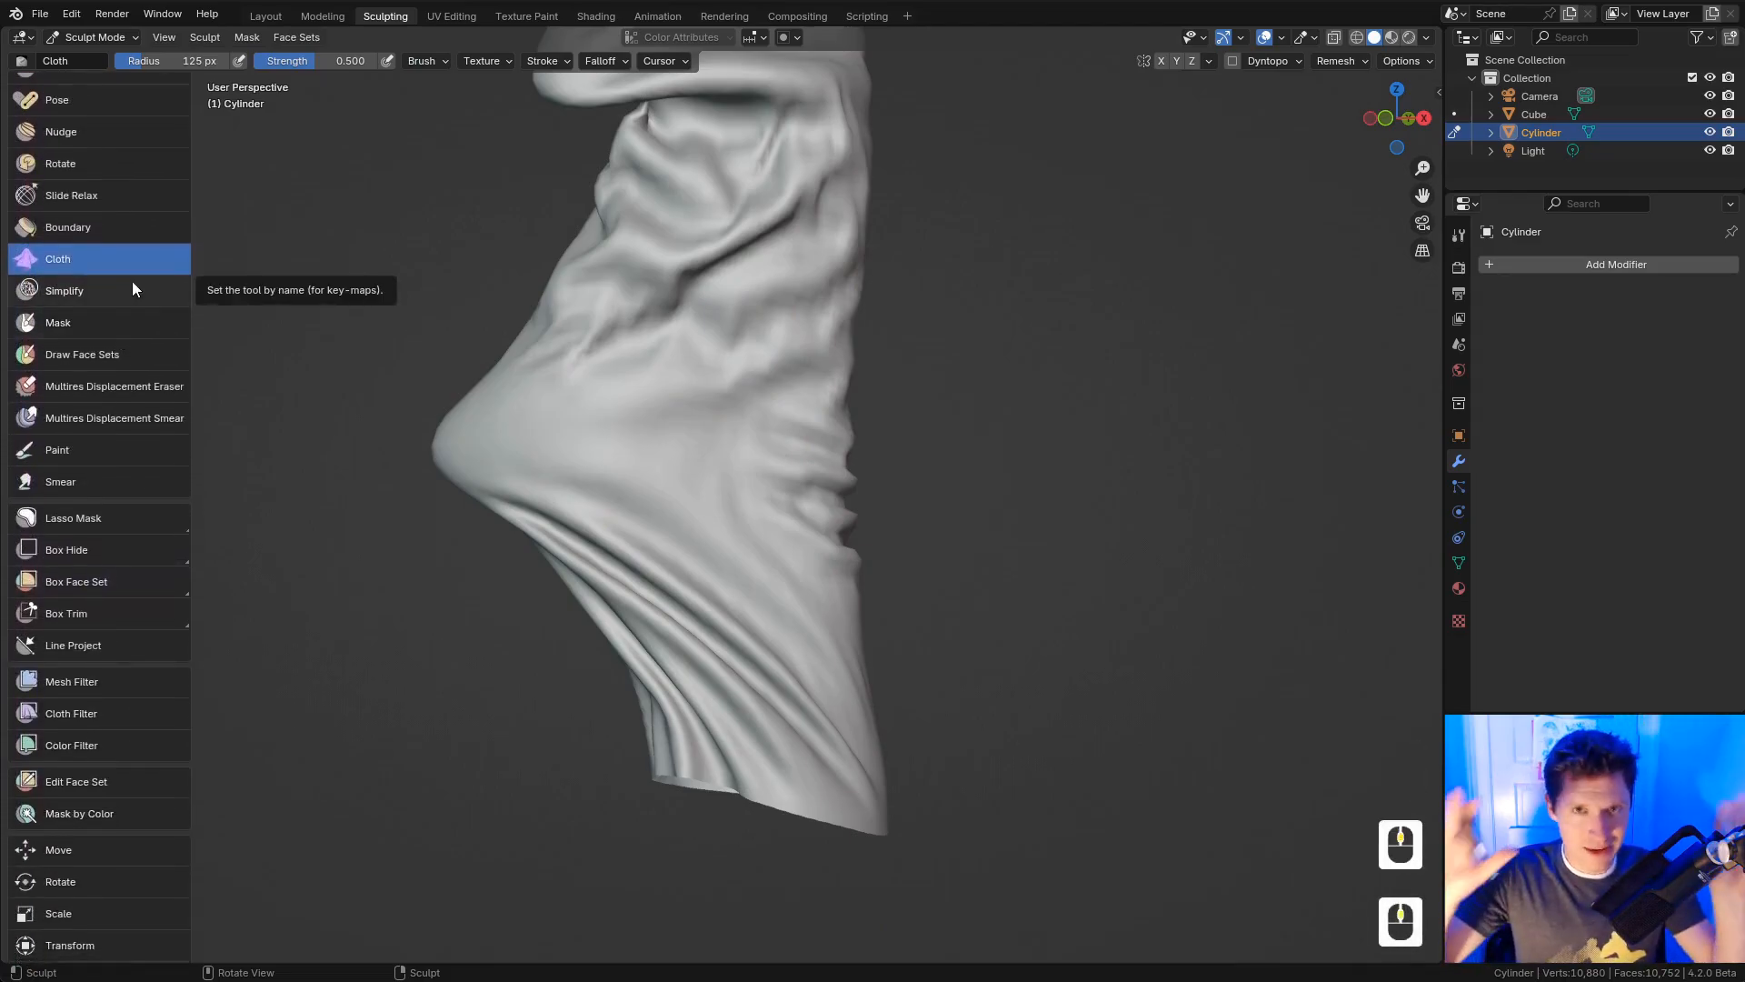
middle_drag(138, 544, 119, 336)
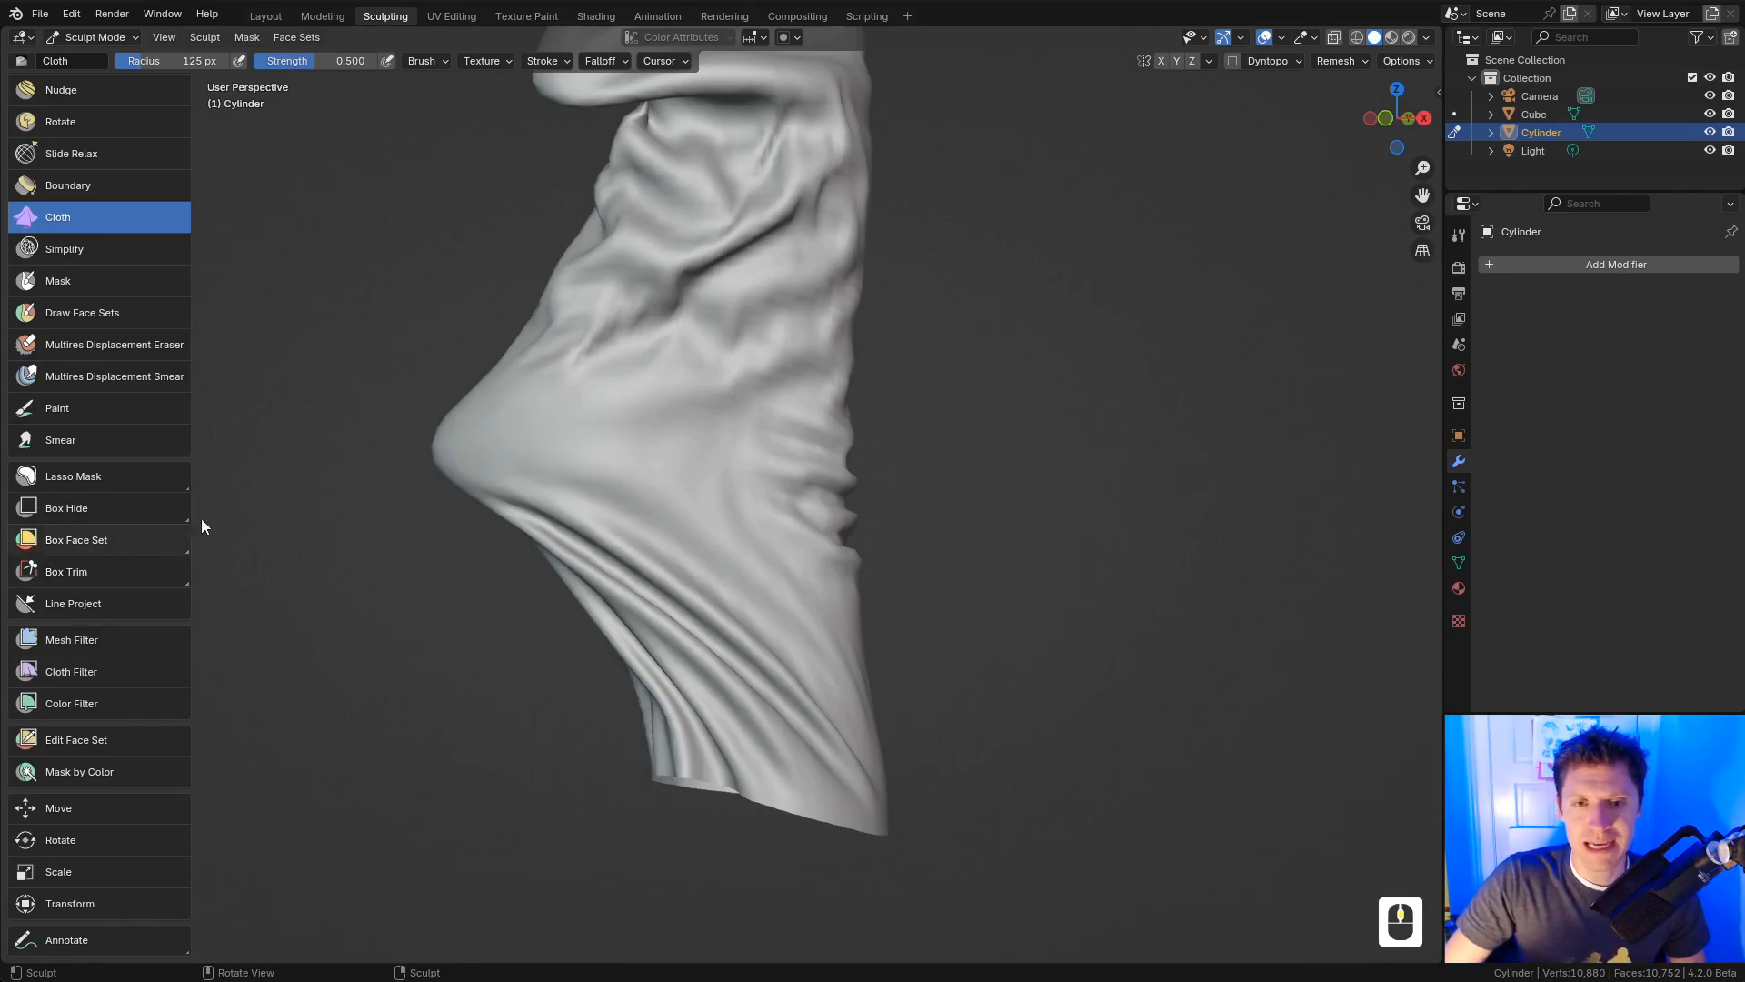
ctrl+middle_drag(683, 401, 704, 462)
shift+middle_drag(740, 418, 700, 511)
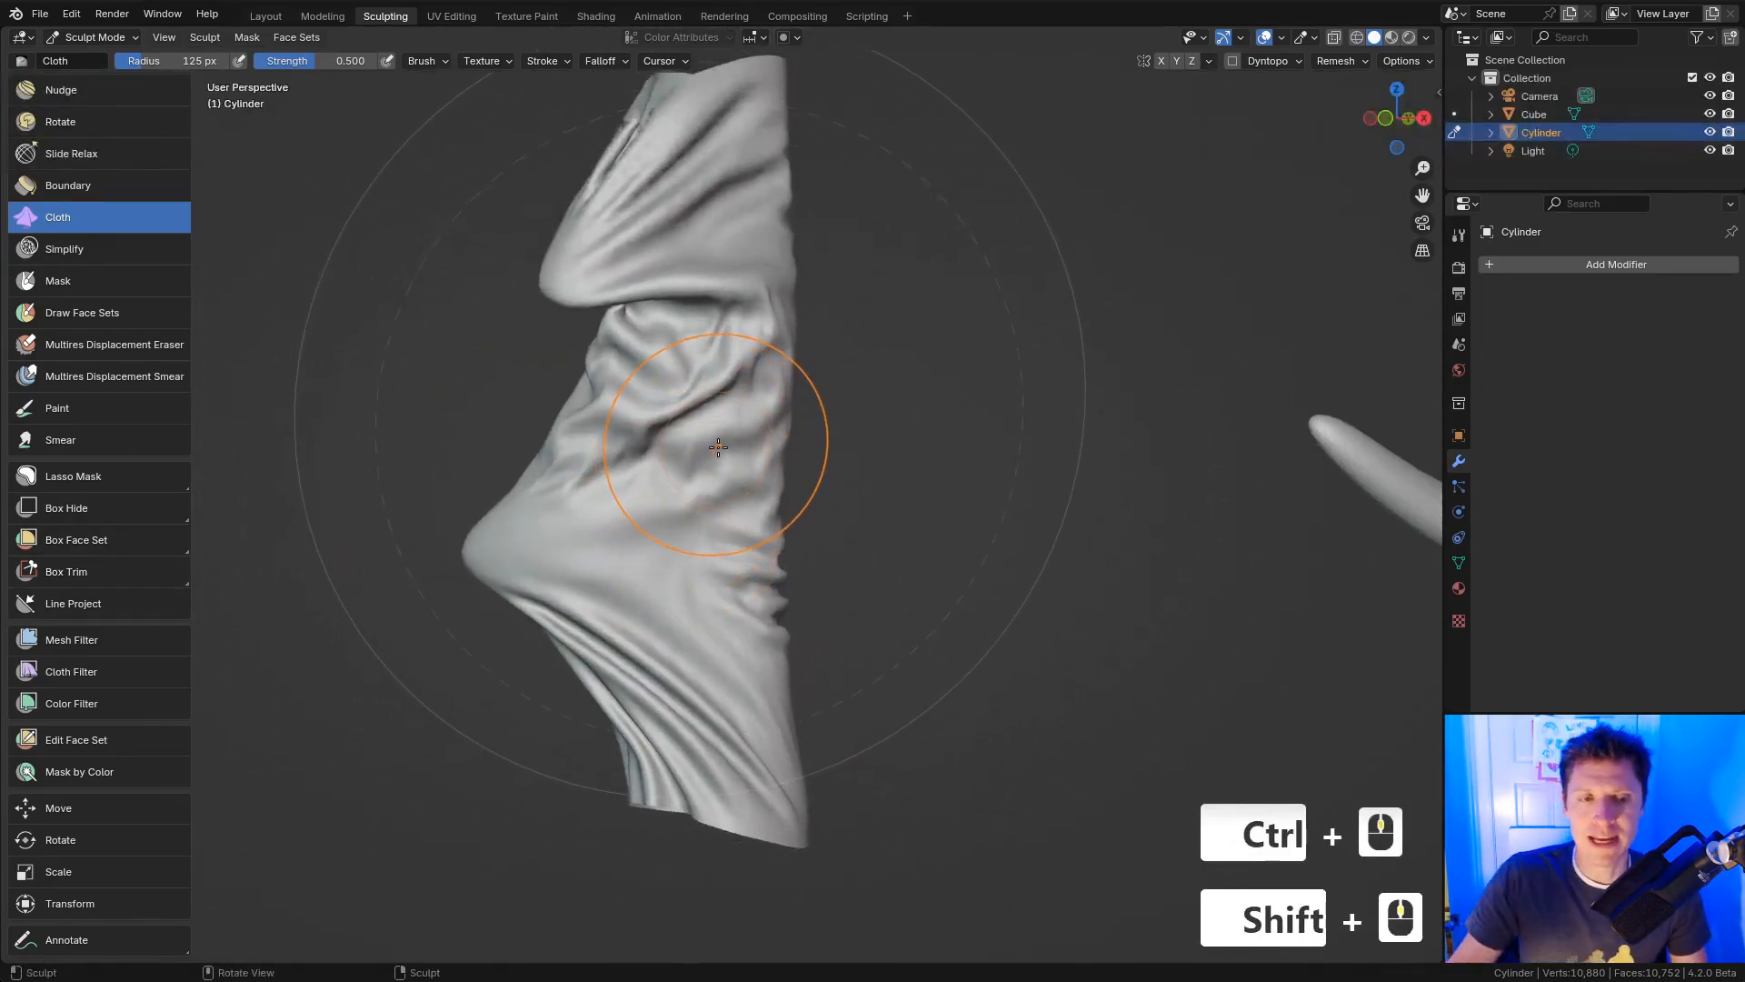
click(127, 573)
Step: Try cutting a rectangular notch out of the cylinder's middle with Box Trim, inspect the cut faces, and undo it
drag(943, 330, 652, 526)
mouse_move(989, 397)
middle_down()
mouse_move(919, 428)
mouse_move(759, 381)
middle_up()
ctrl+middle_drag(864, 509, 852, 461)
ctrl+middle_drag(740, 468, 906, 454)
shift+middle_drag(903, 324, 903, 364)
middle_drag(902, 363, 864, 460)
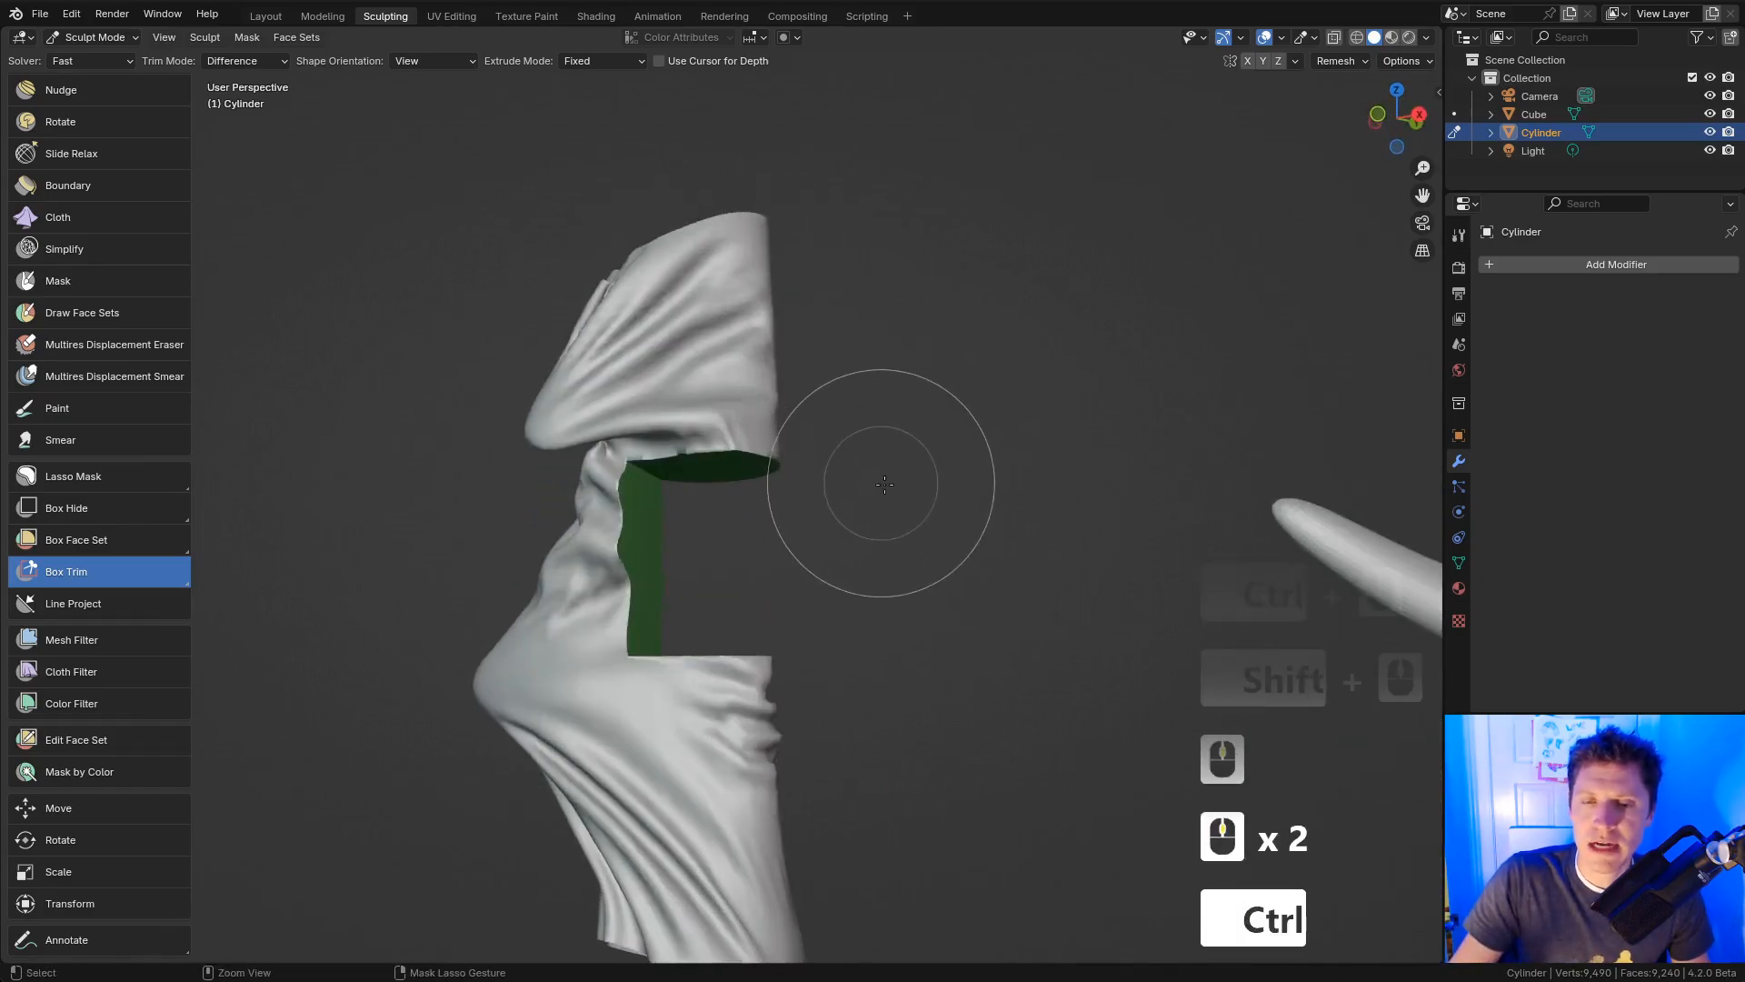
ctrl+middle_drag(799, 536, 731, 539)
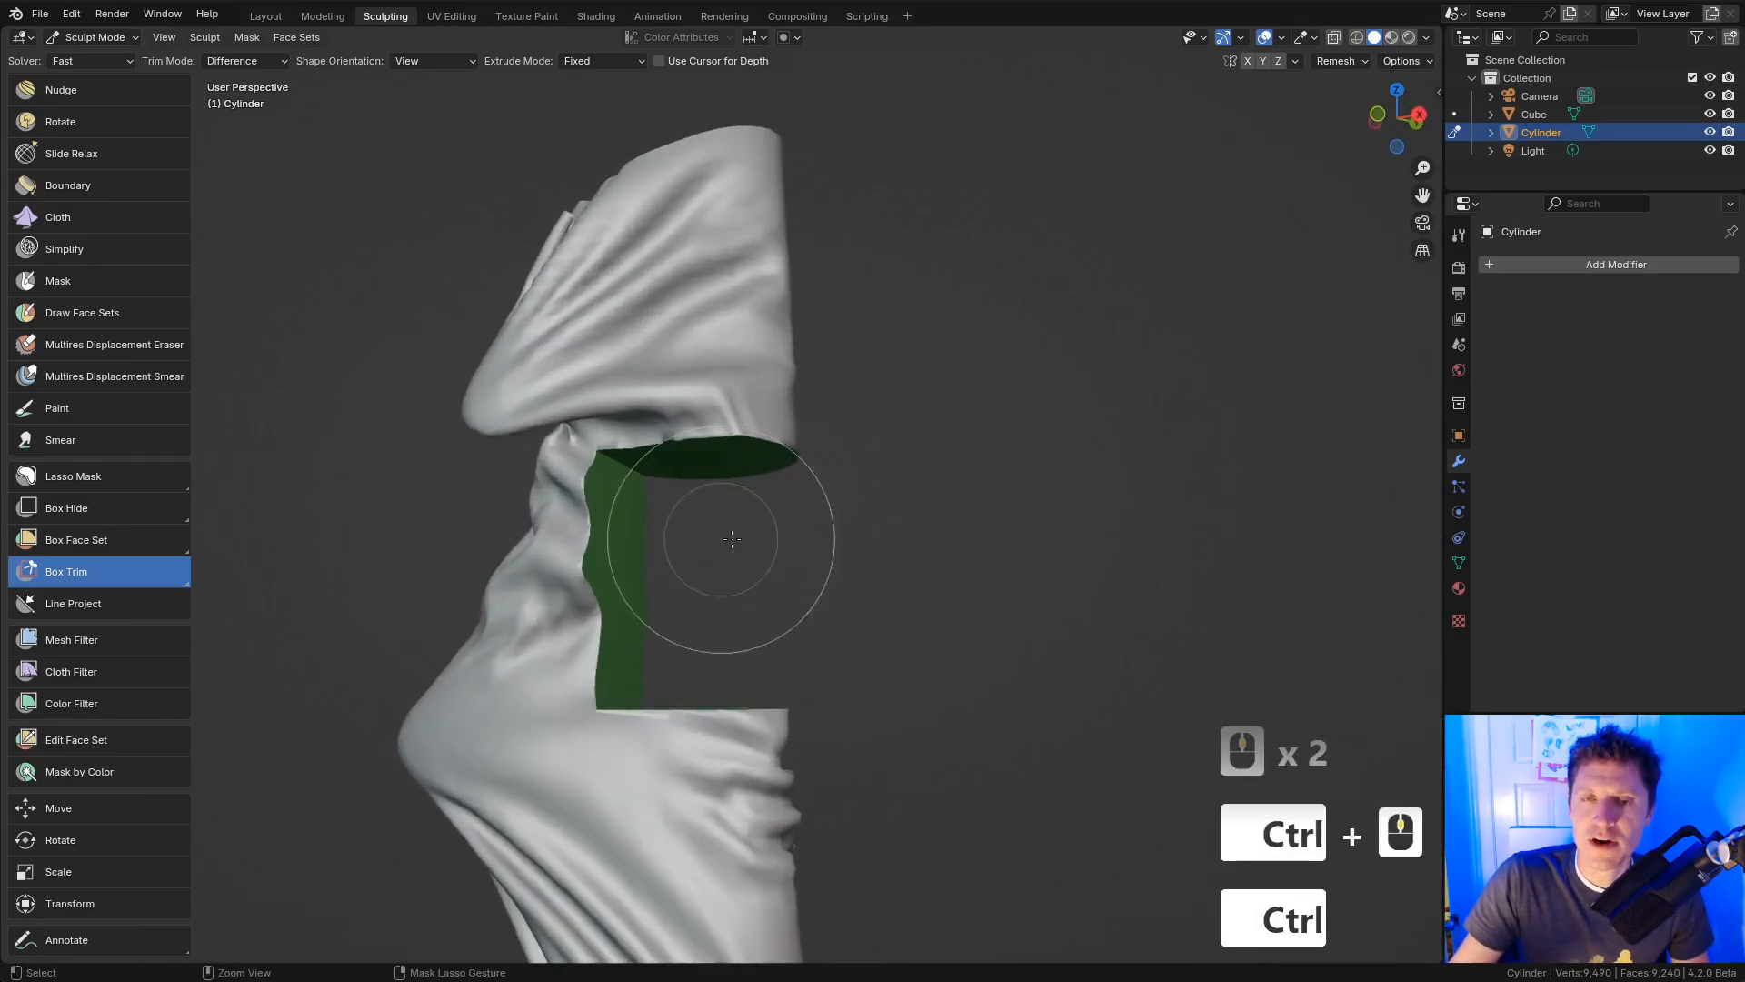
key(ctrl+z)
Step: Try trimming the upper corner off the cylinder with a Box Trim rectangle, then undo the cut
shift+middle_drag(764, 255, 902, 188)
drag(903, 188, 741, 338)
middle_drag(741, 338, 923, 319)
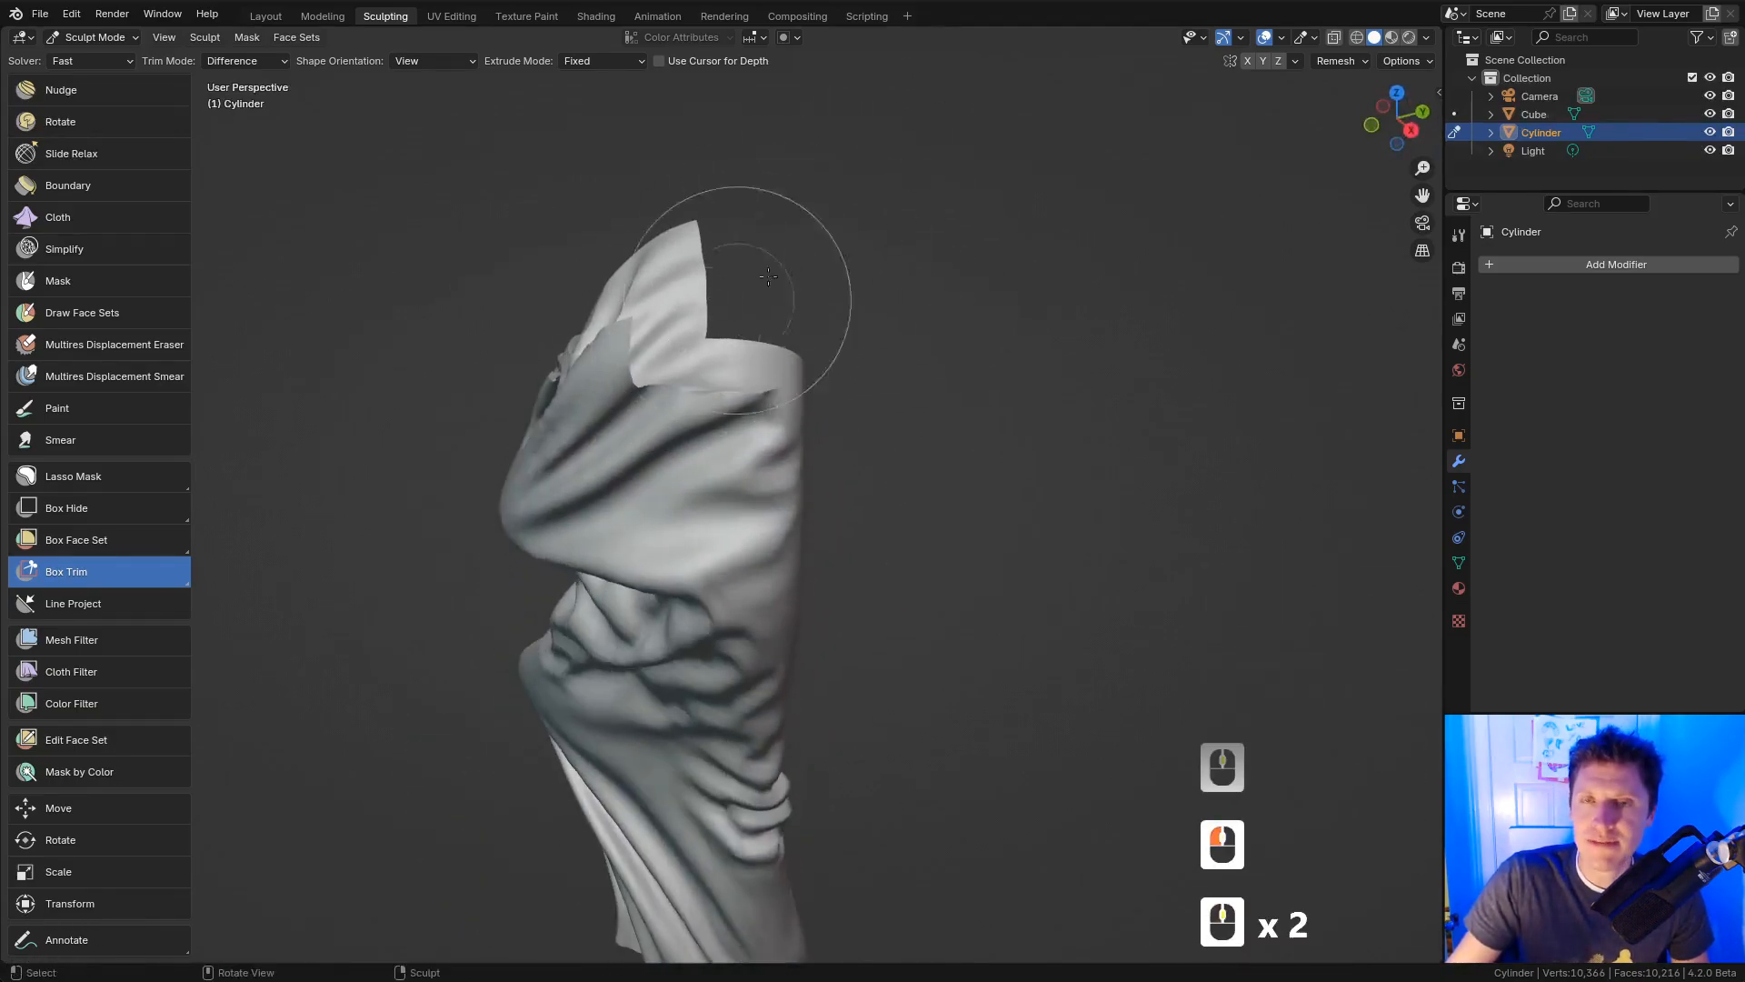
key(ctrl+z)
Step: Switch sculpting from the cylinder to the Cube object, the round head beside it
shift+middle_drag(865, 561, 795, 411)
ctrl+middle_drag(795, 411, 845, 518)
ctrl+middle_drag(863, 454, 986, 563)
shift+middle_drag(1000, 555, 844, 430)
middle_drag(843, 430, 995, 461)
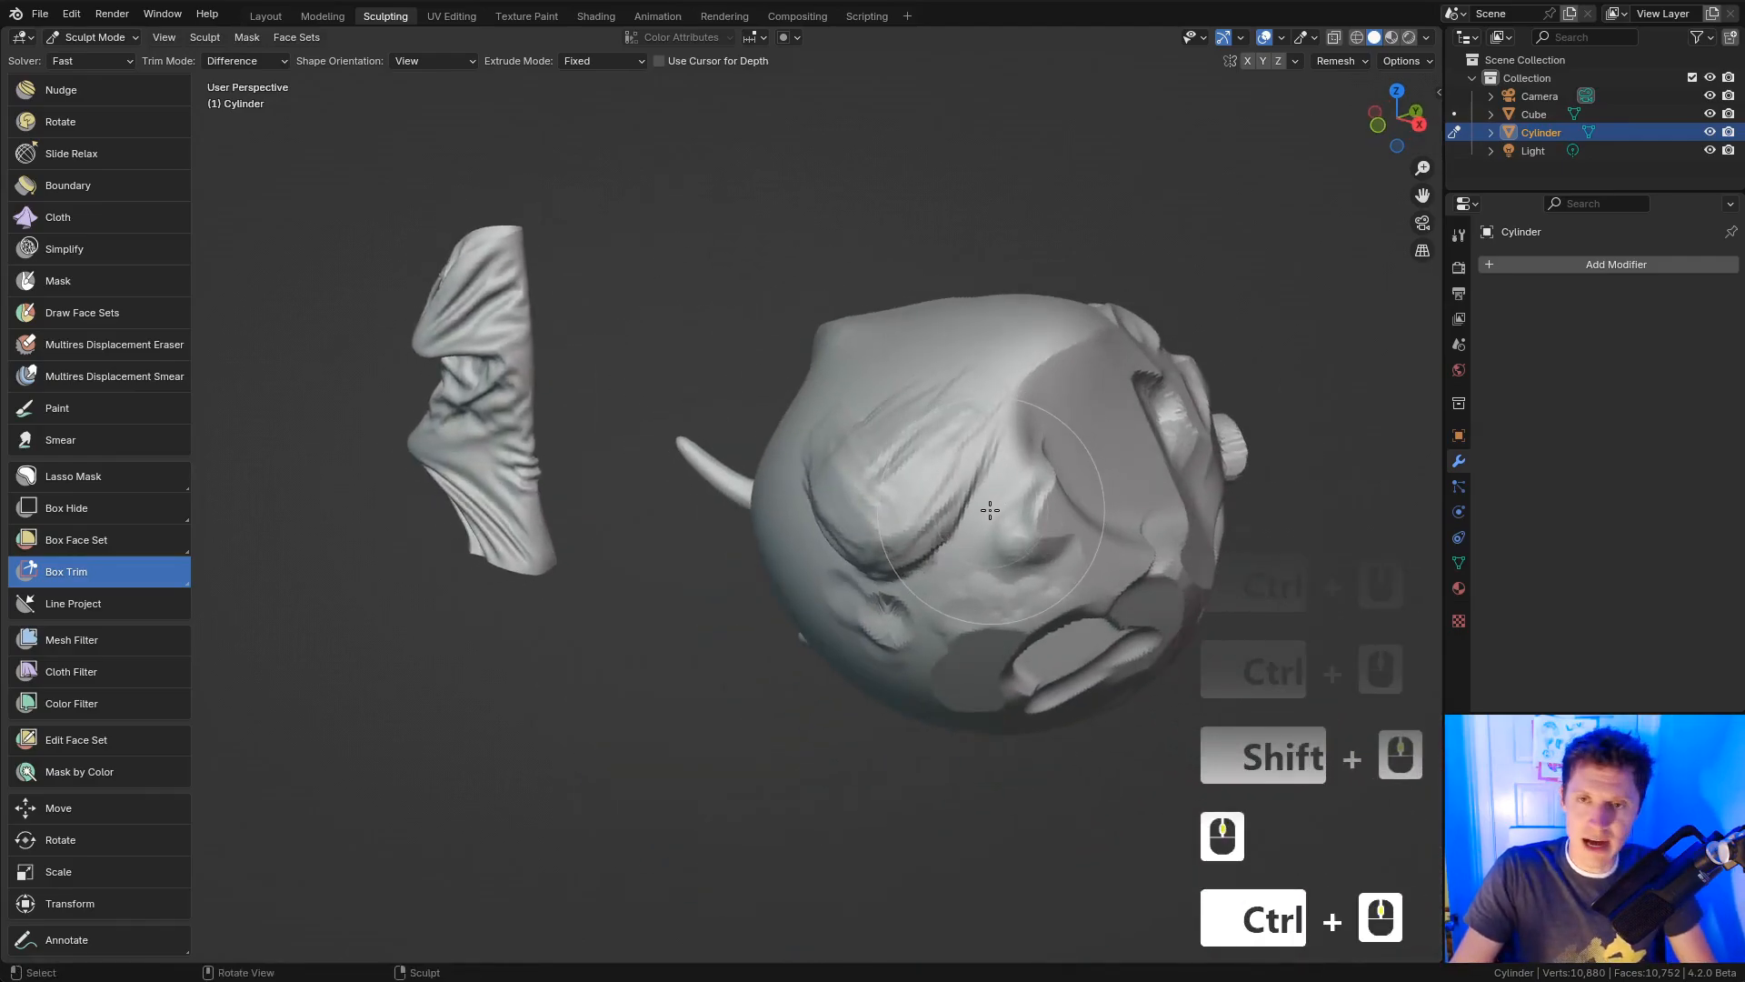
key(alt+q)
Step: Box Trim one rectangle off the top of the head and another off its side near the mouth
middle_drag(992, 506, 947, 355)
shift+middle_drag(947, 355, 942, 315)
drag(913, 258, 1025, 396)
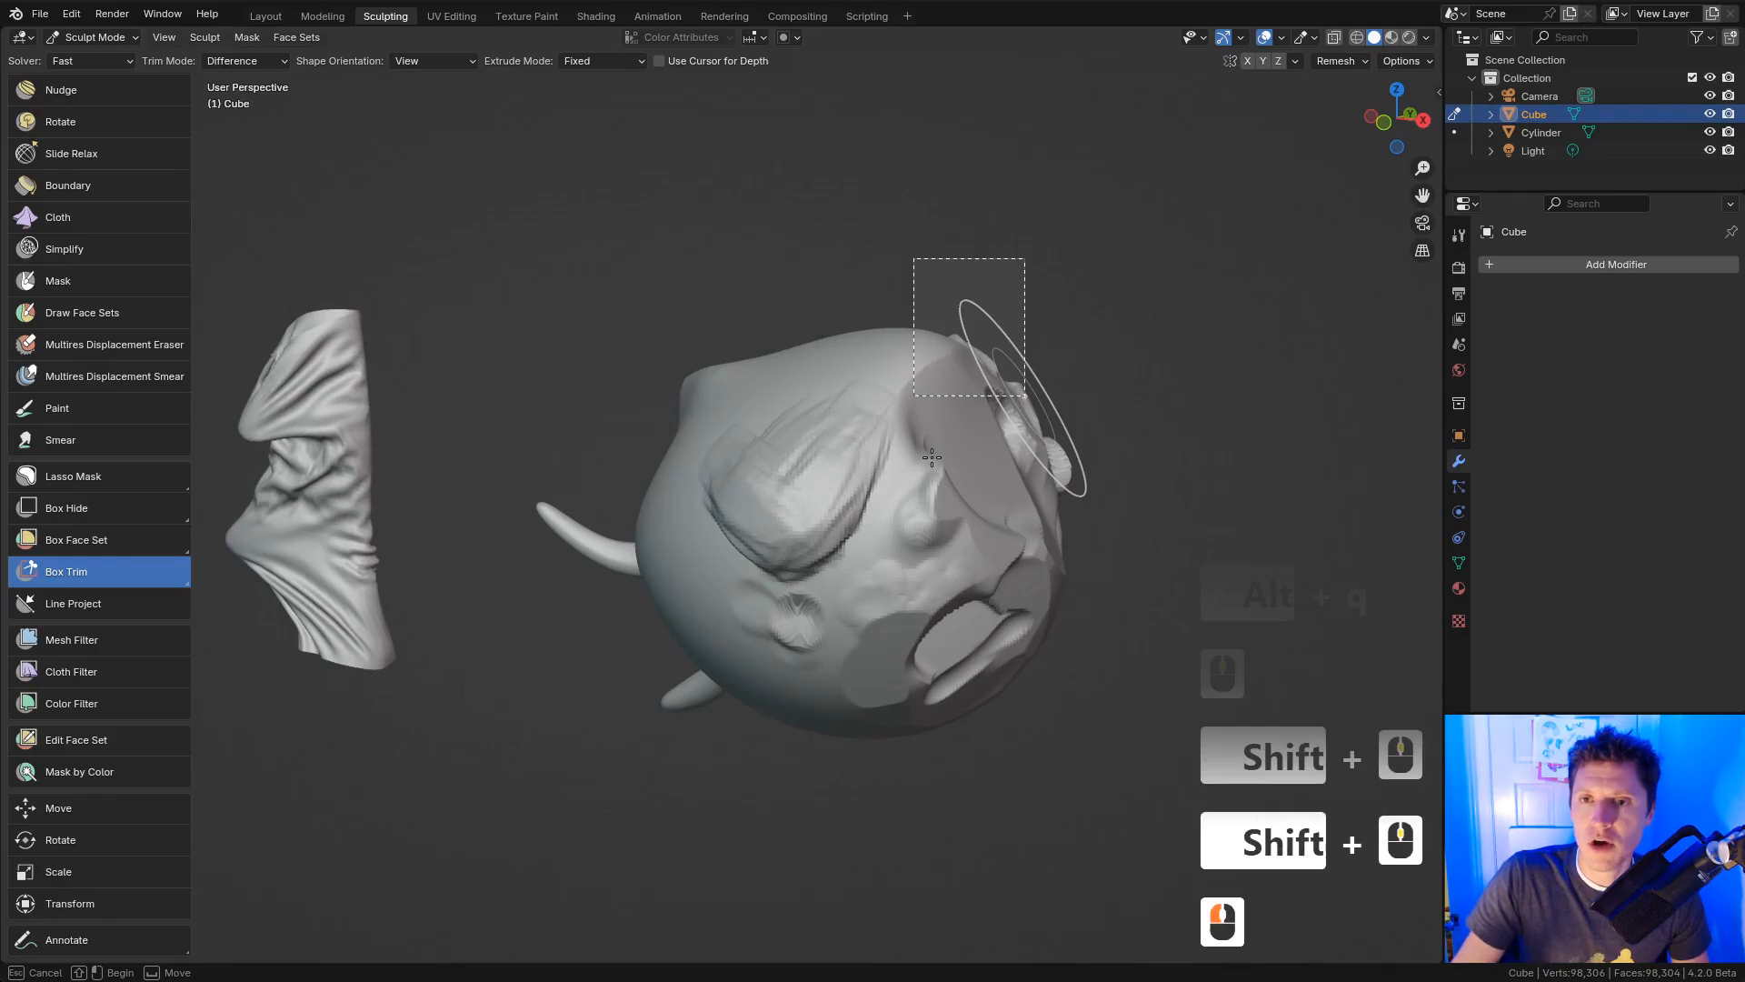
middle_drag(962, 455, 886, 460)
drag(934, 487, 780, 687)
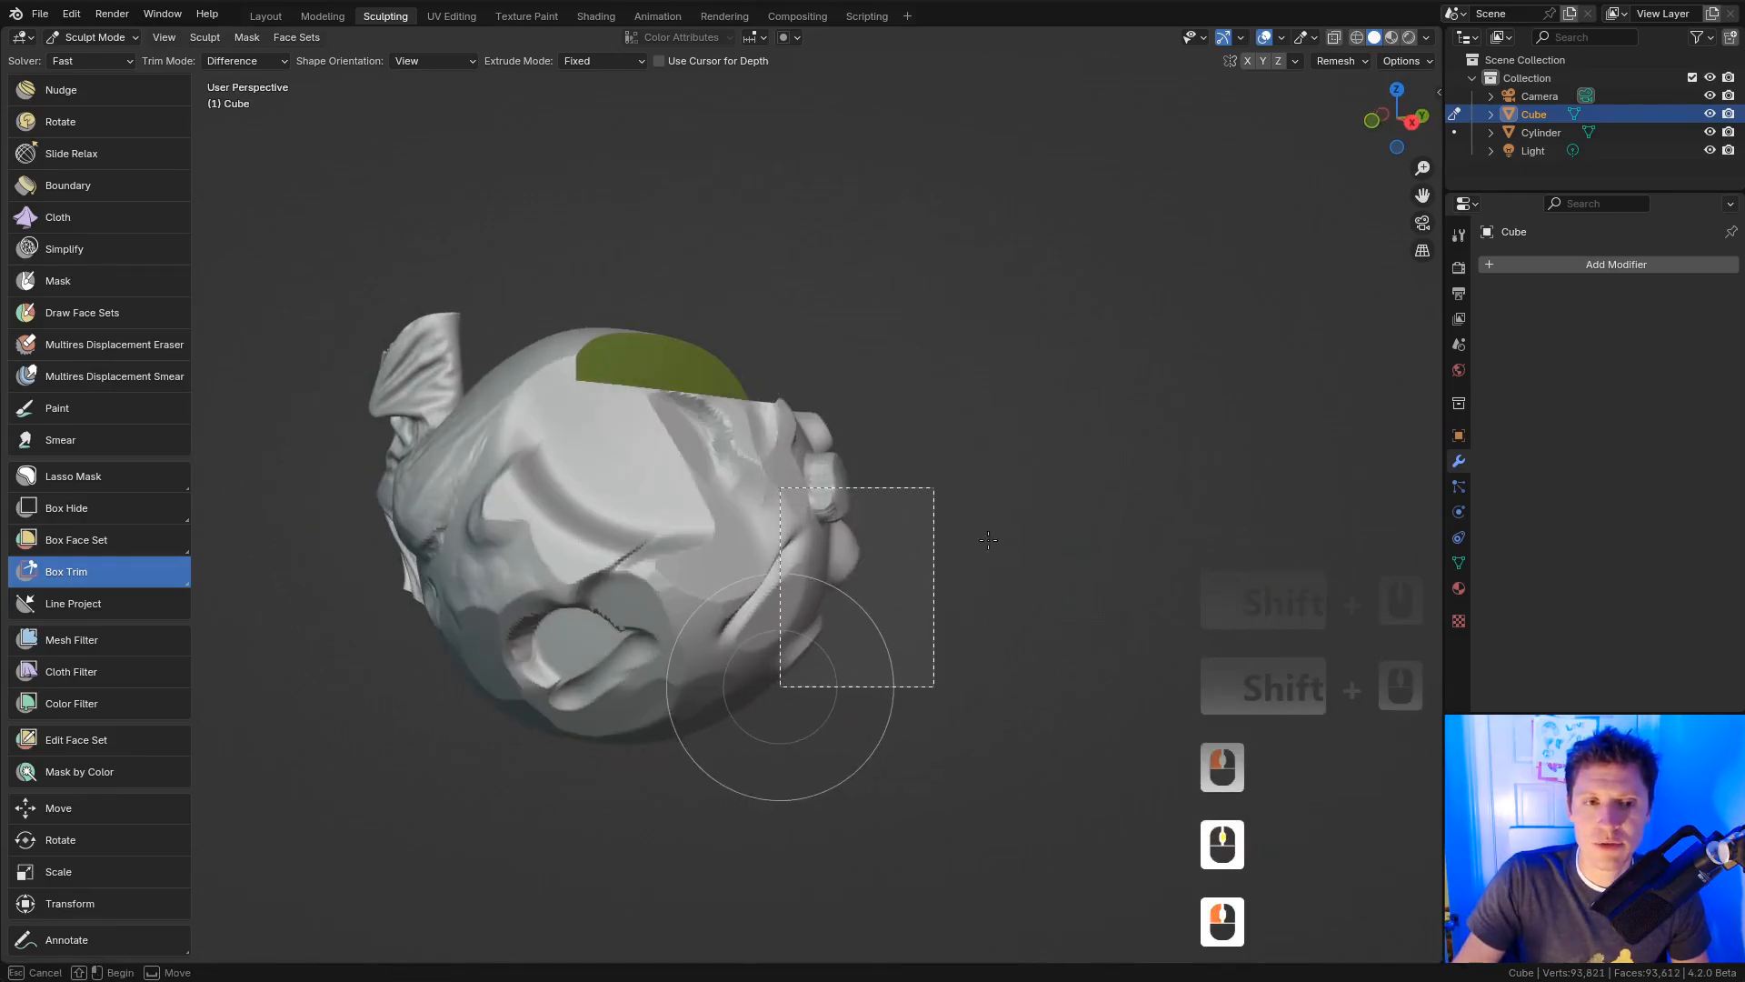
Step: Use Lasso Trim to cut a freehand curved piece from the lower side of the head beside the mouth
click(92, 571)
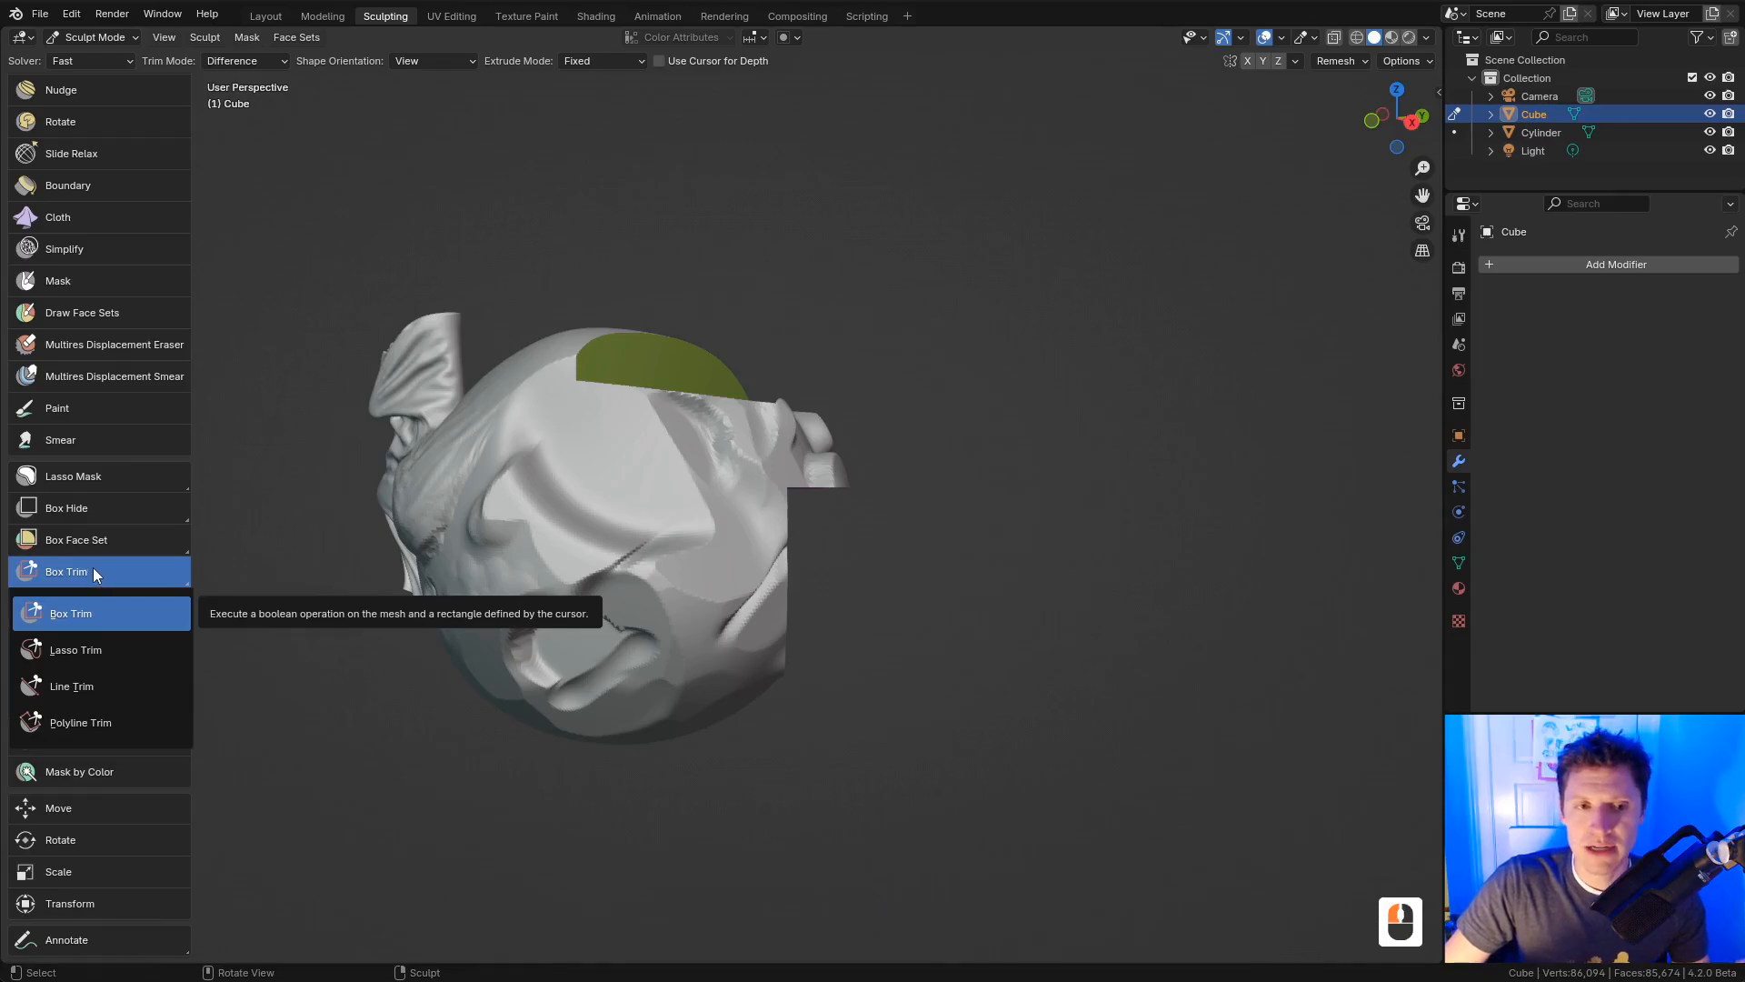
click(105, 647)
middle_drag(655, 636, 725, 643)
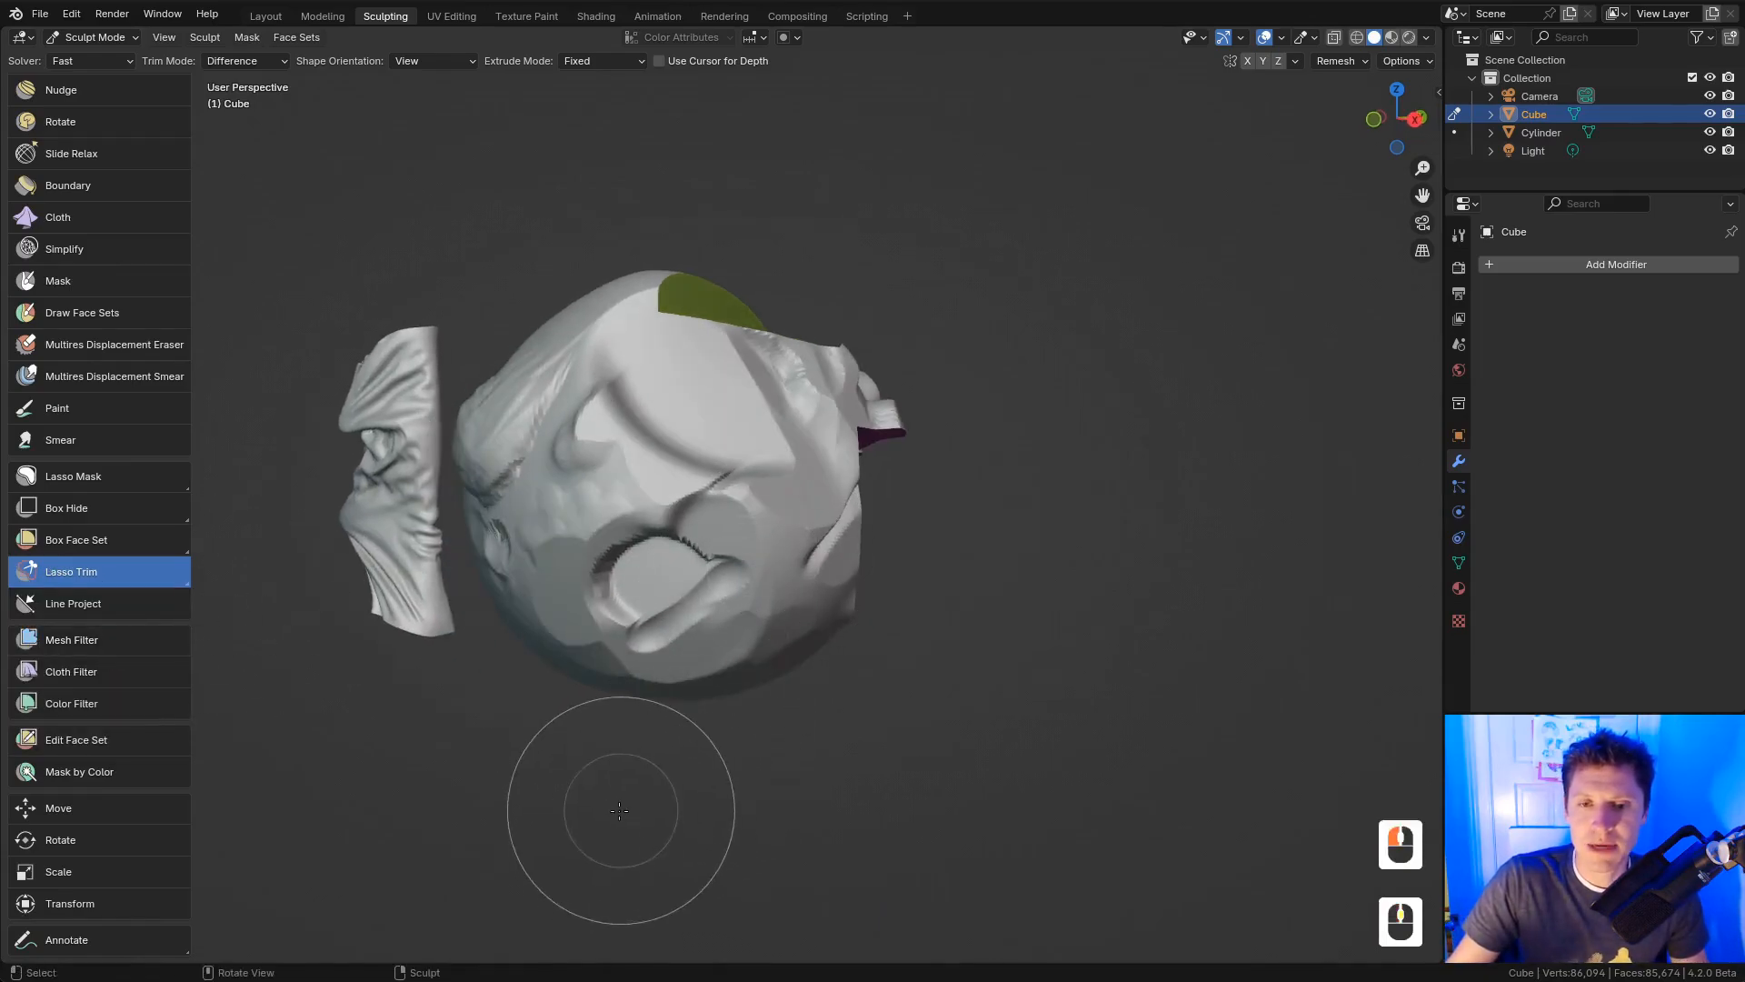
mouse_move(618, 814)
mouse_down()
mouse_move(709, 764)
mouse_move(738, 636)
mouse_move(946, 505)
mouse_move(872, 789)
mouse_move(698, 823)
mouse_up()
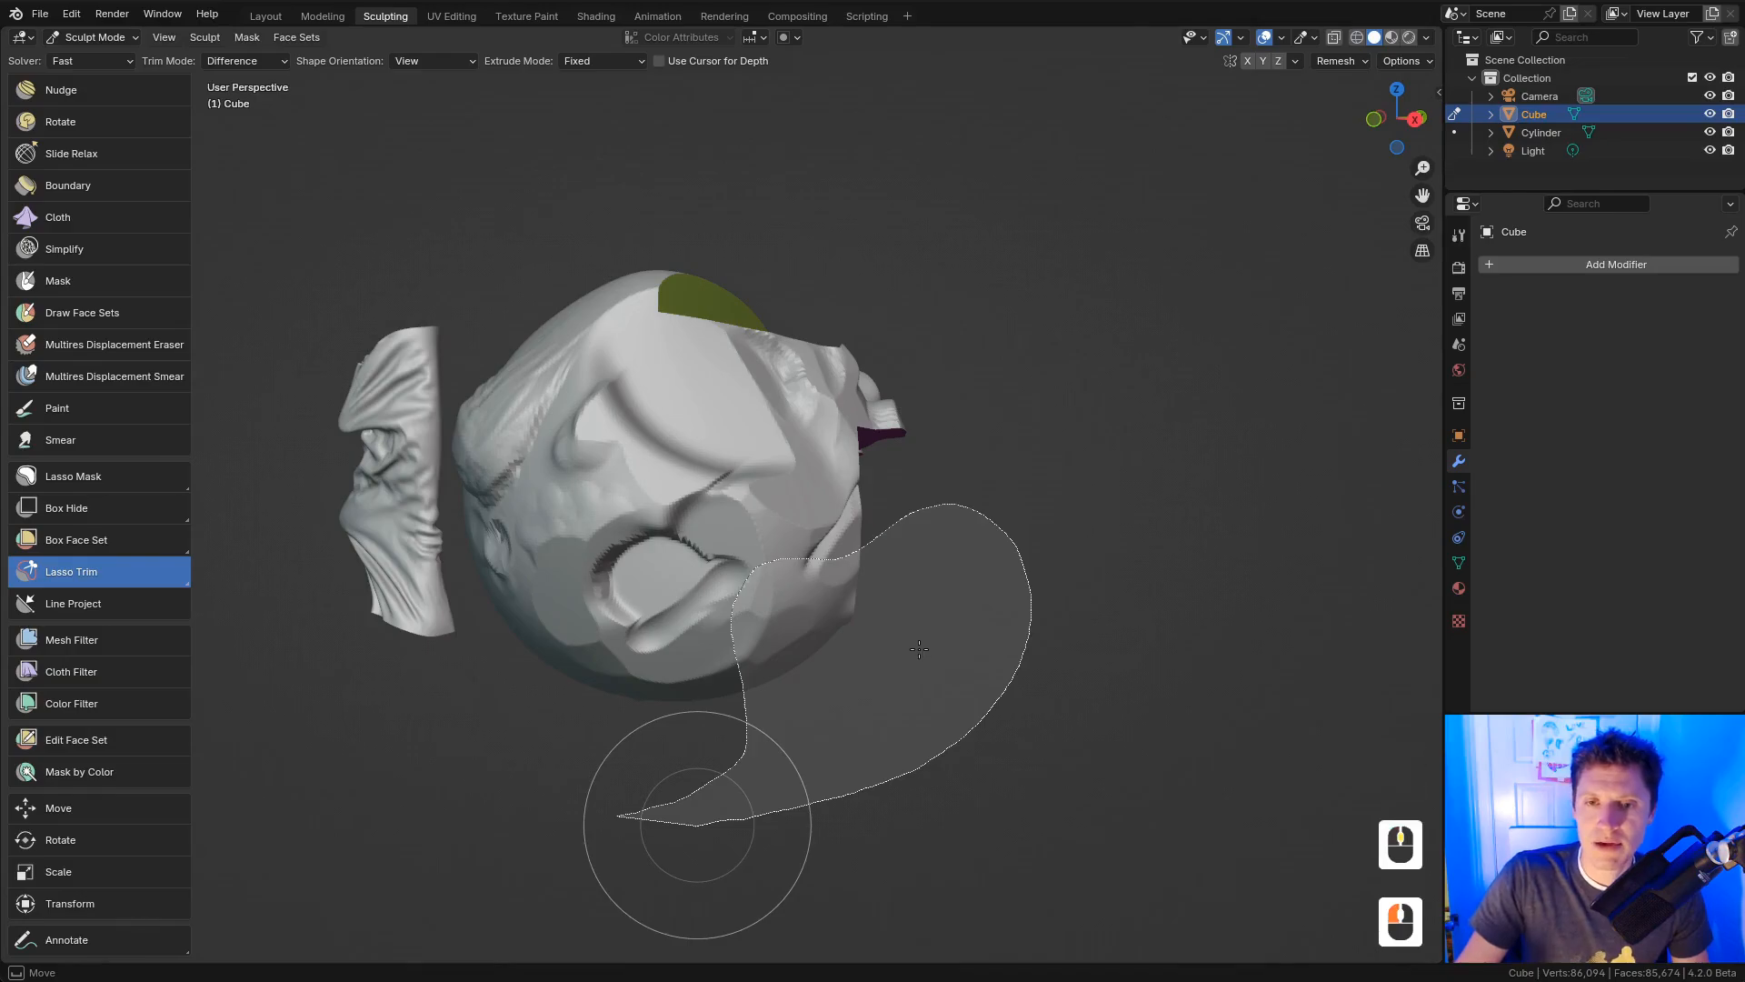
Step: Lasso Trim a wavy section off the back of the head, including both horn-like protrusions
mouse_move(919, 649)
middle_down()
mouse_move(795, 581)
mouse_move(769, 532)
middle_up()
mouse_move(769, 532)
shift+middle_down()
mouse_move(1036, 562)
mouse_move(920, 553)
mouse_move(953, 587)
shift+middle_up()
ctrl+middle_drag(953, 587, 909, 527)
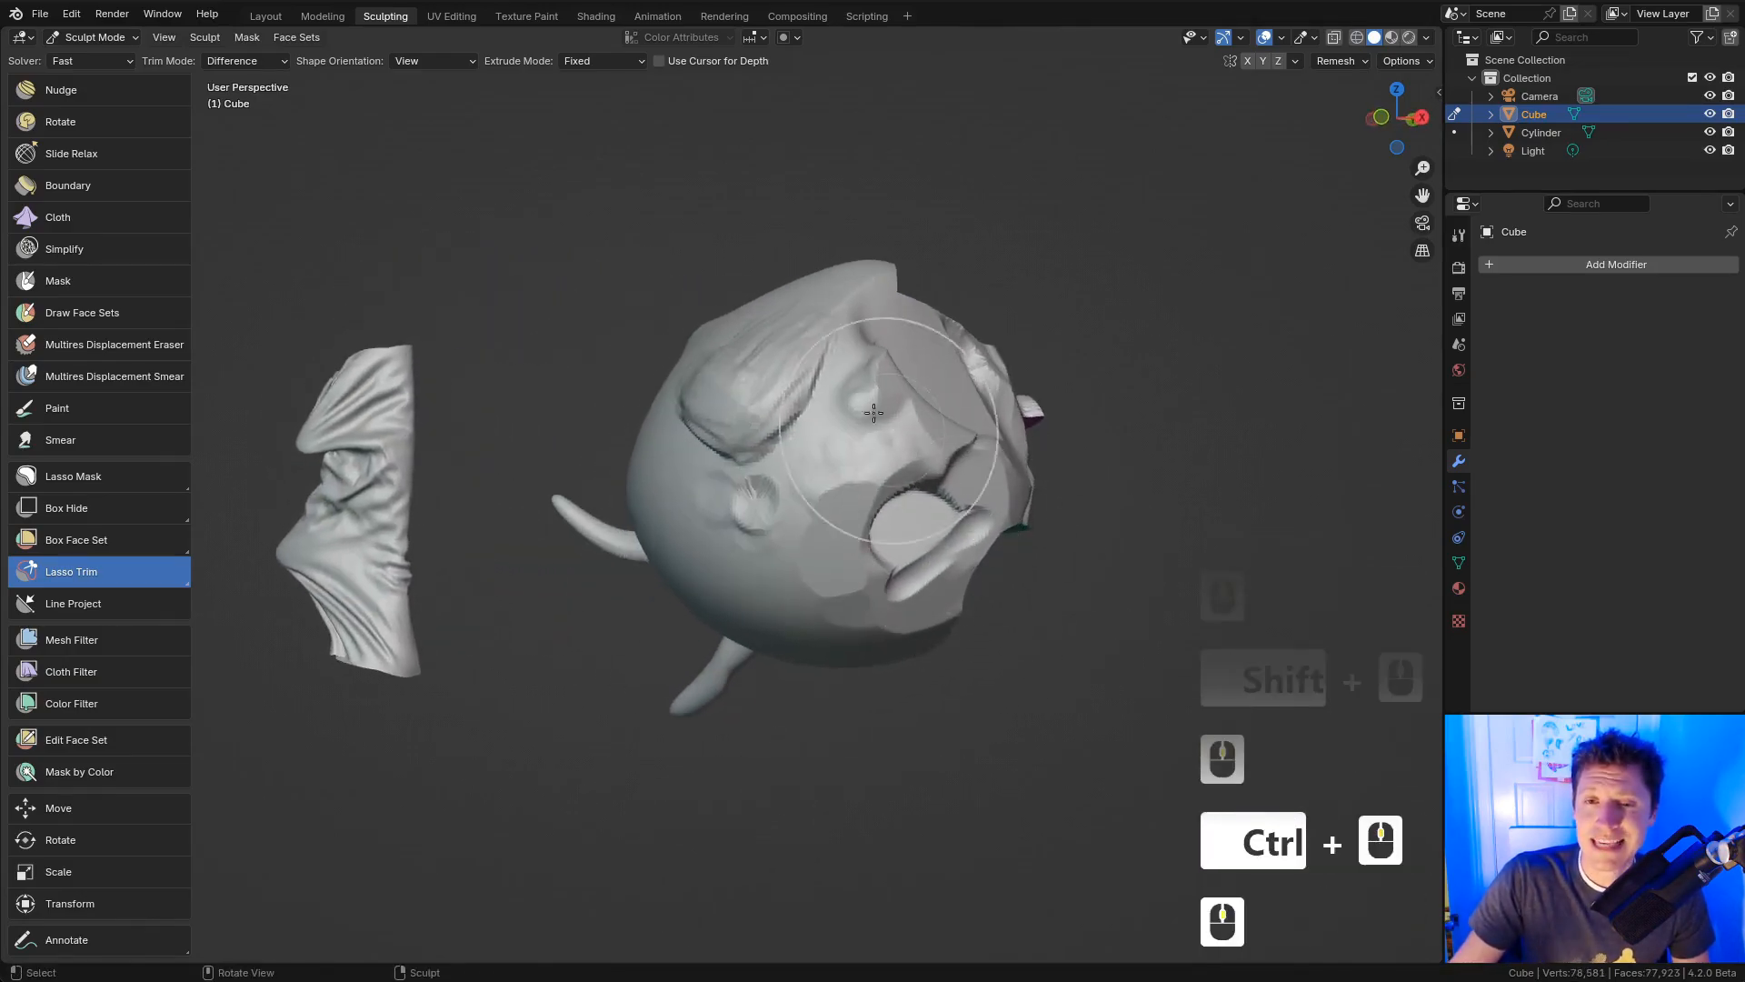
middle_drag(681, 265, 740, 156)
mouse_move(768, 138)
mouse_down()
mouse_move(755, 241)
mouse_move(837, 370)
mouse_move(795, 545)
mouse_move(809, 727)
mouse_up()
mouse_move(507, 666)
mouse_down()
mouse_move(472, 391)
mouse_move(796, 334)
mouse_up()
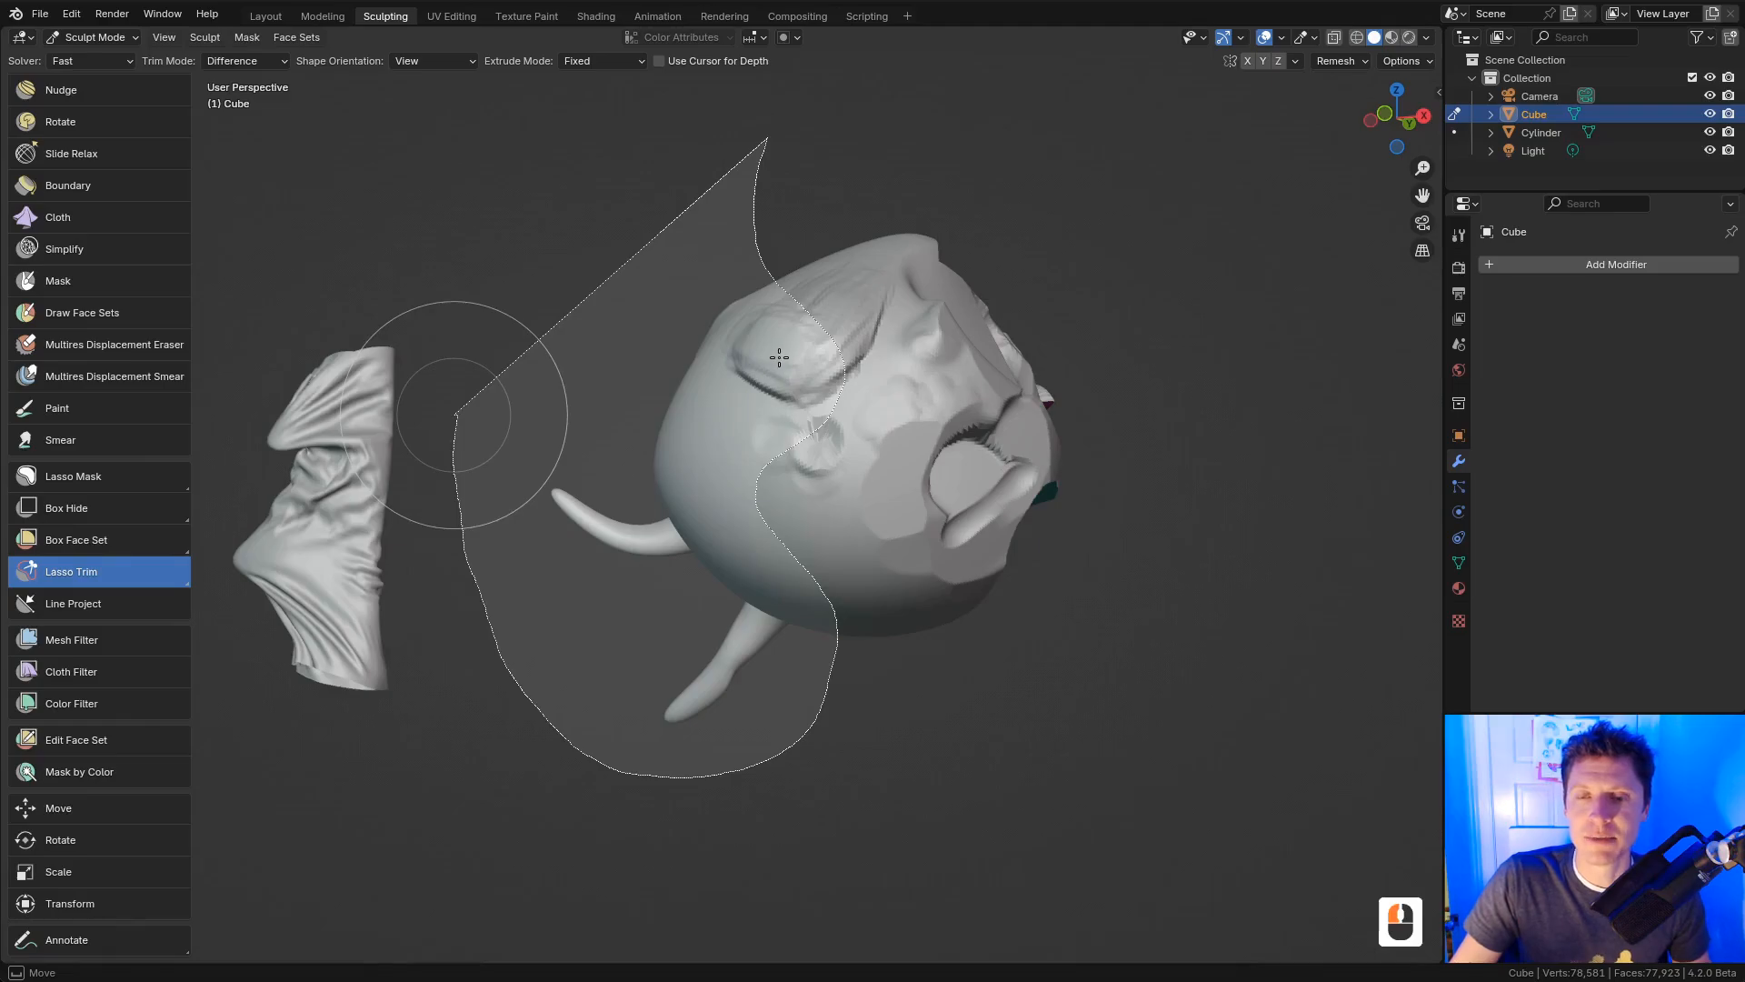
Step: Use Line Trim to slice the back of the head along a diagonal and cut a slanted piece off its top
mouse_move(748, 397)
middle_down()
mouse_move(912, 425)
mouse_move(845, 437)
middle_up()
mouse_move(873, 409)
middle_down()
mouse_move(793, 482)
mouse_move(808, 477)
mouse_move(698, 536)
middle_up()
drag(74, 573, 89, 680)
mouse_move(907, 234)
mouse_down()
mouse_move(662, 468)
mouse_move(614, 586)
mouse_up()
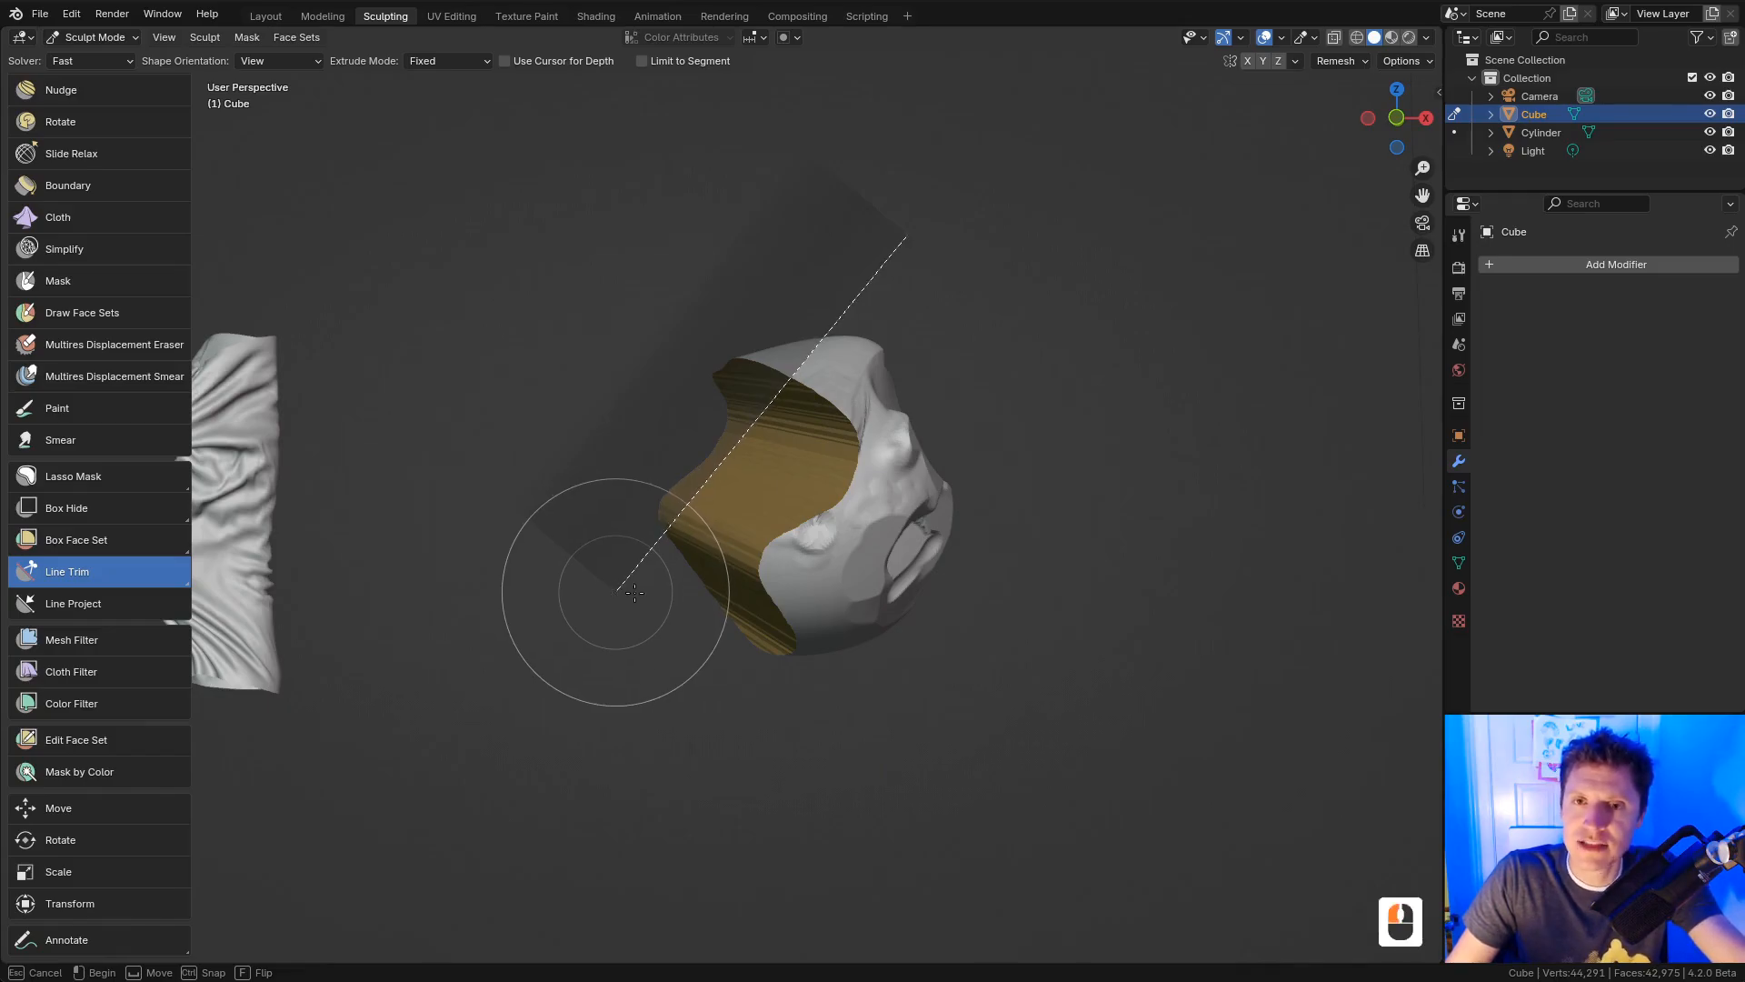
drag(624, 596, 627, 589)
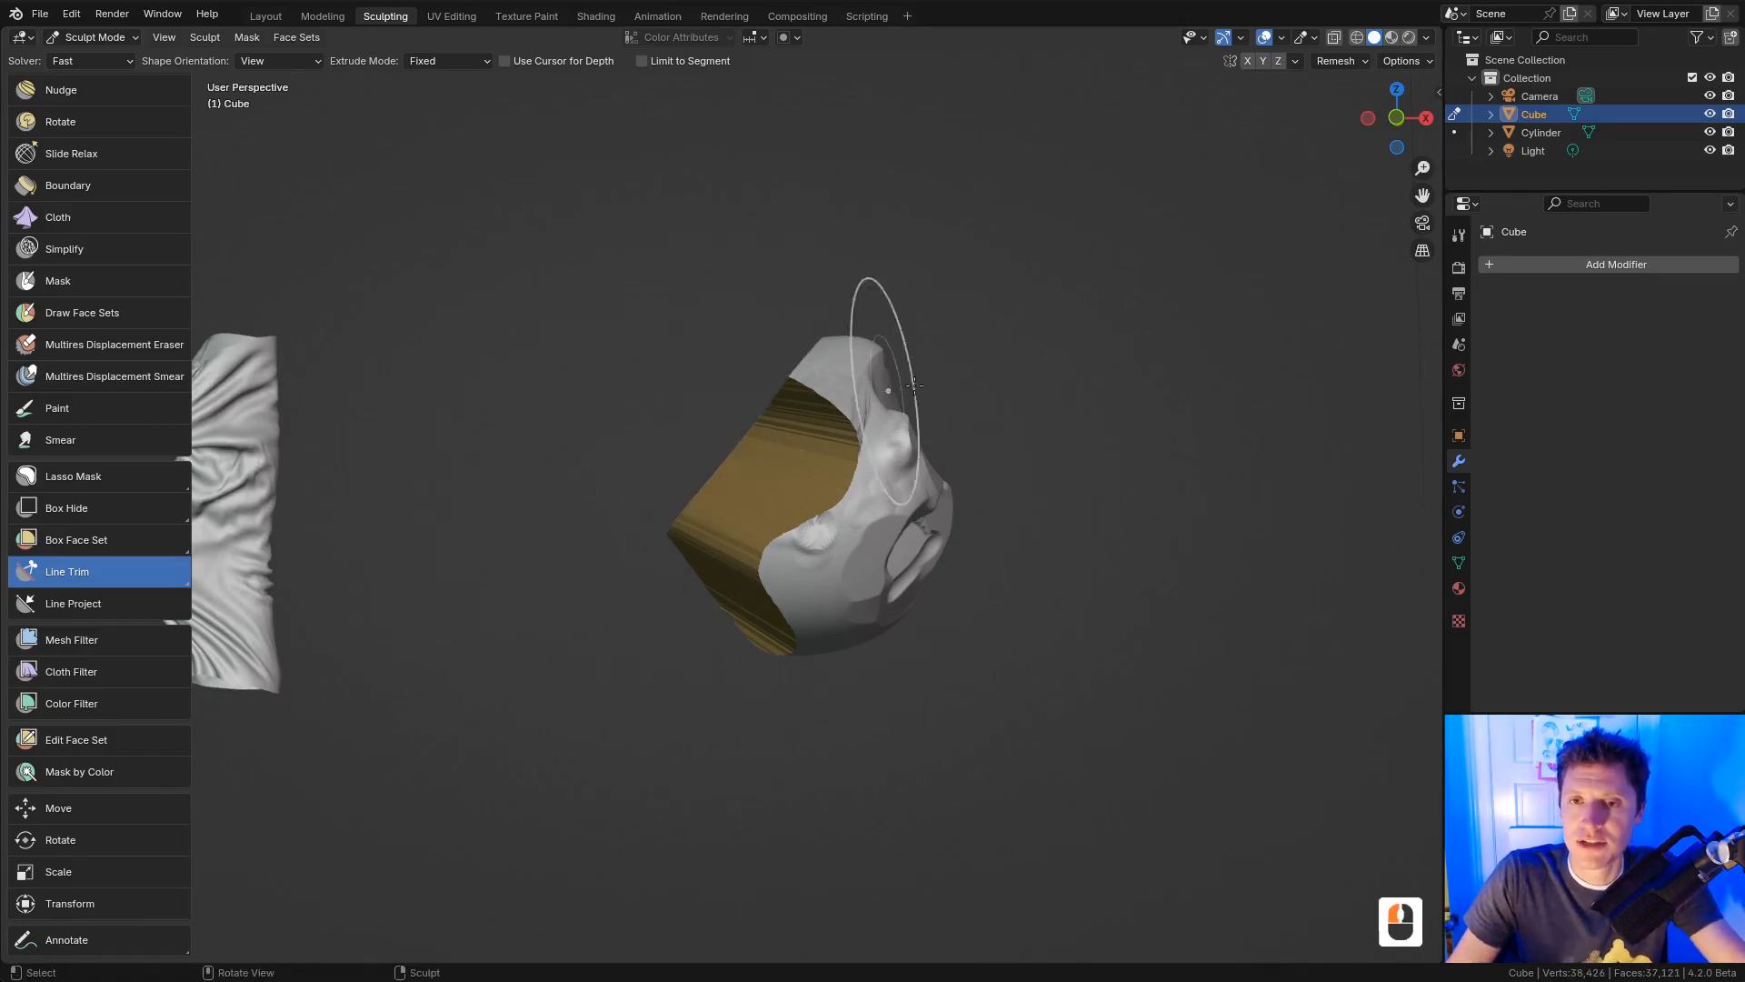
mouse_move(997, 422)
mouse_down()
mouse_move(712, 178)
mouse_move(724, 309)
mouse_up()
Step: Try Line Trim slices along the front of the face from opposite drawing directions, undoing each one
mouse_move(1004, 354)
mouse_down()
mouse_move(895, 537)
mouse_move(865, 727)
mouse_move(896, 695)
mouse_move(923, 537)
mouse_move(891, 656)
mouse_move(923, 594)
mouse_move(880, 697)
mouse_move(779, 674)
mouse_move(740, 390)
mouse_move(927, 175)
mouse_move(1025, 172)
mouse_move(985, 175)
mouse_move(829, 641)
mouse_move(842, 229)
mouse_move(1043, 139)
mouse_up()
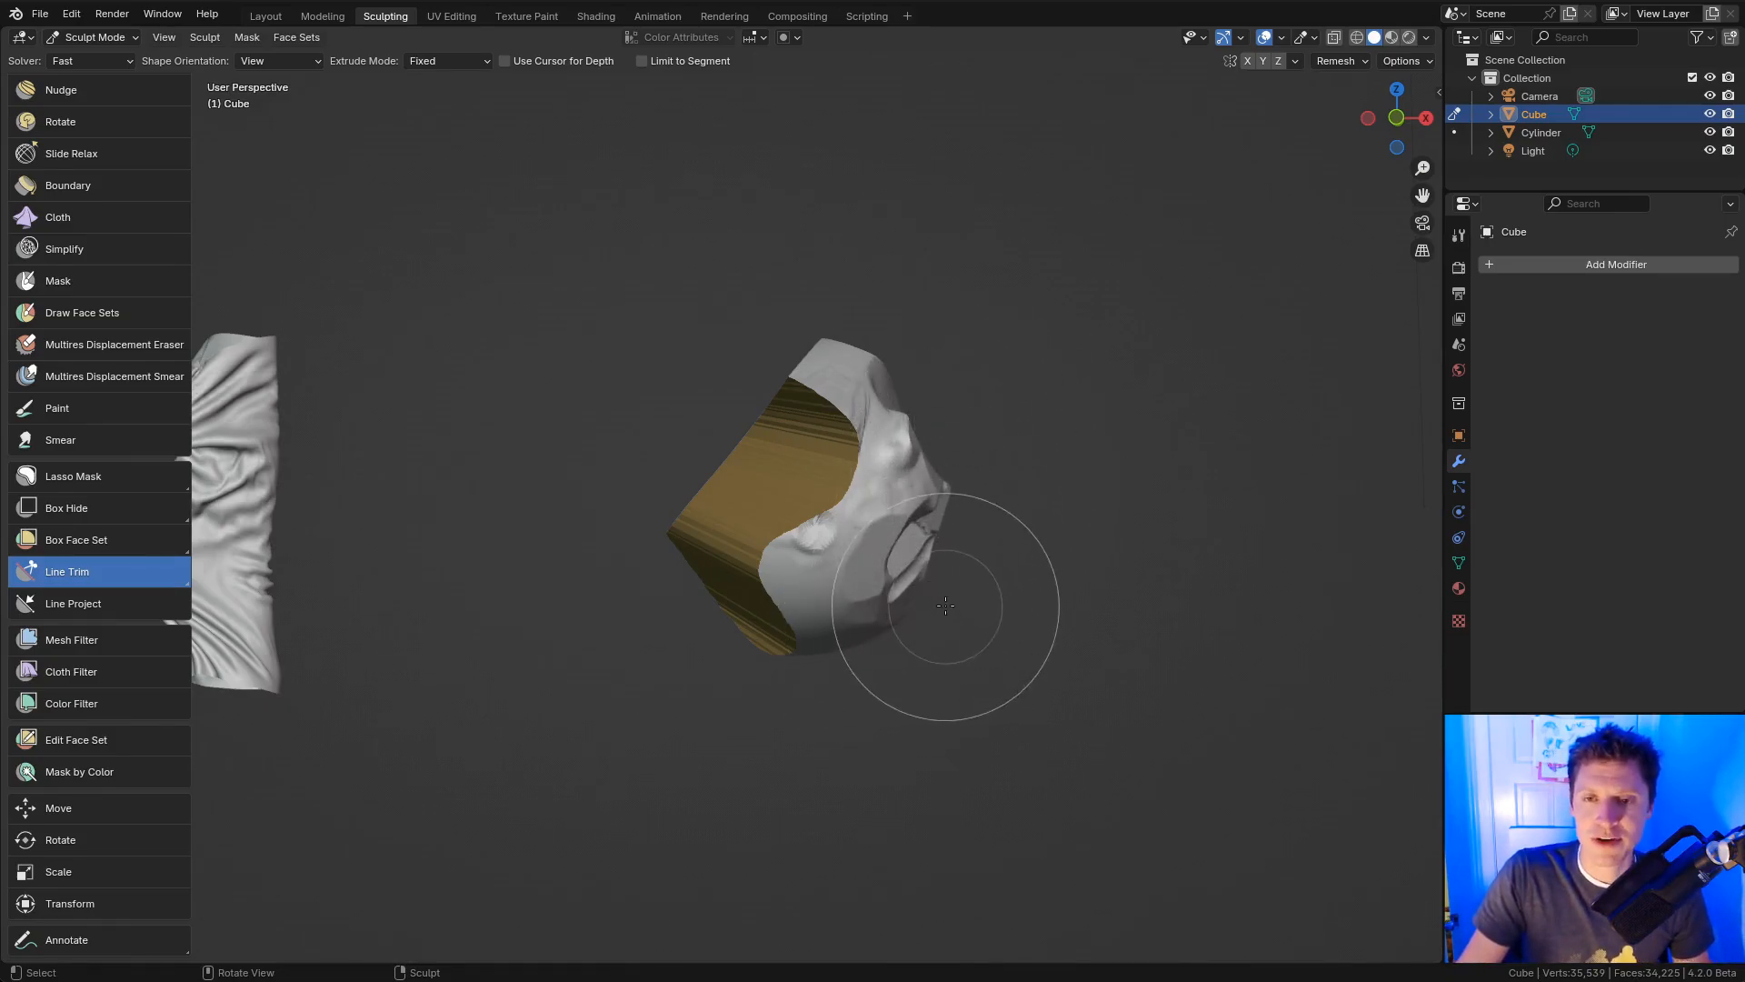
key(ctrl+z)
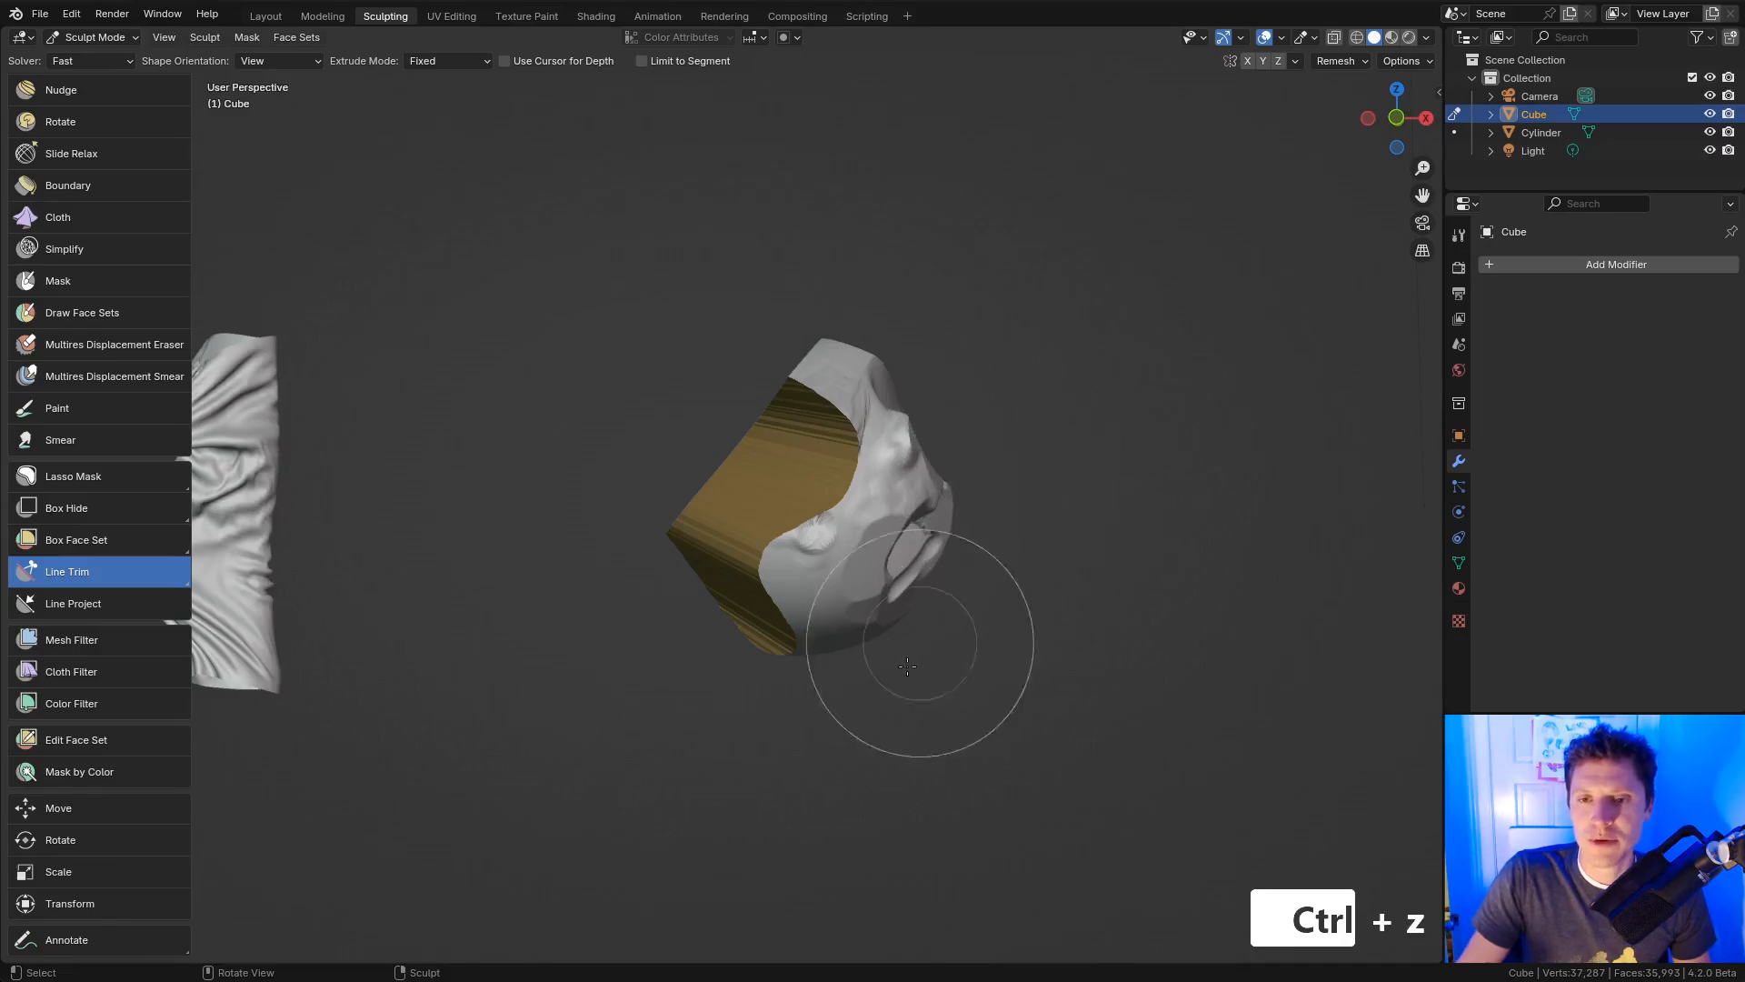
drag(877, 750, 966, 289)
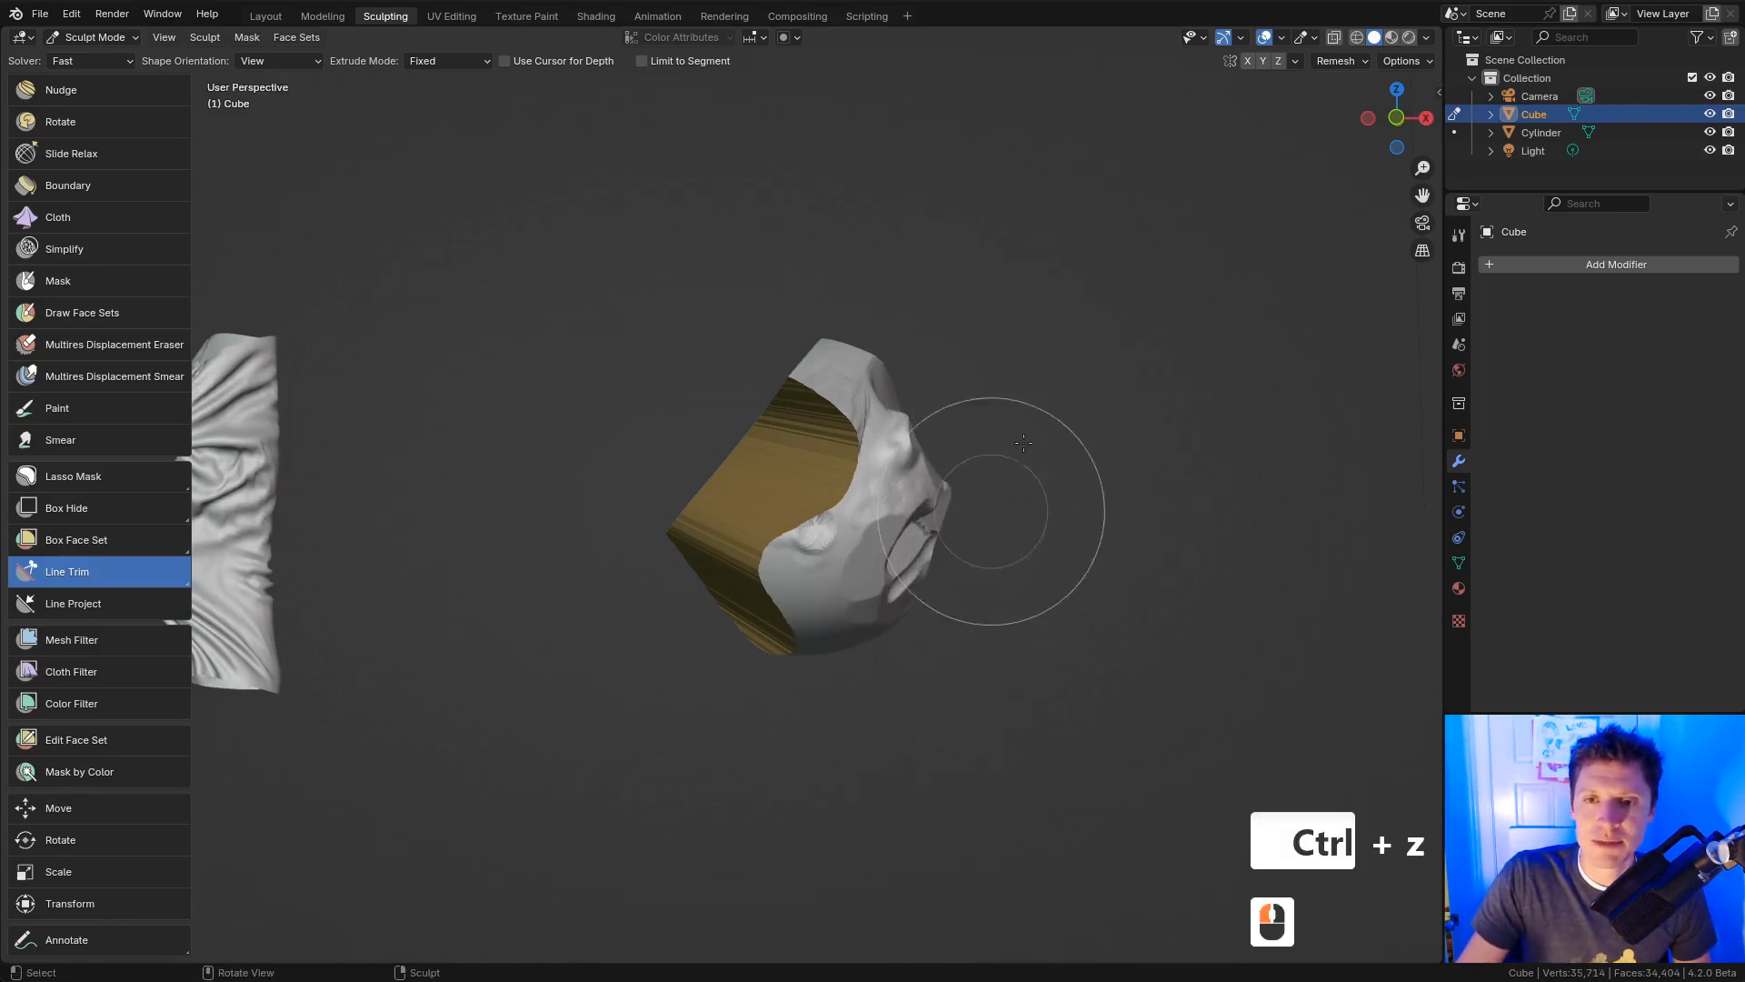
key(ctrl+z)
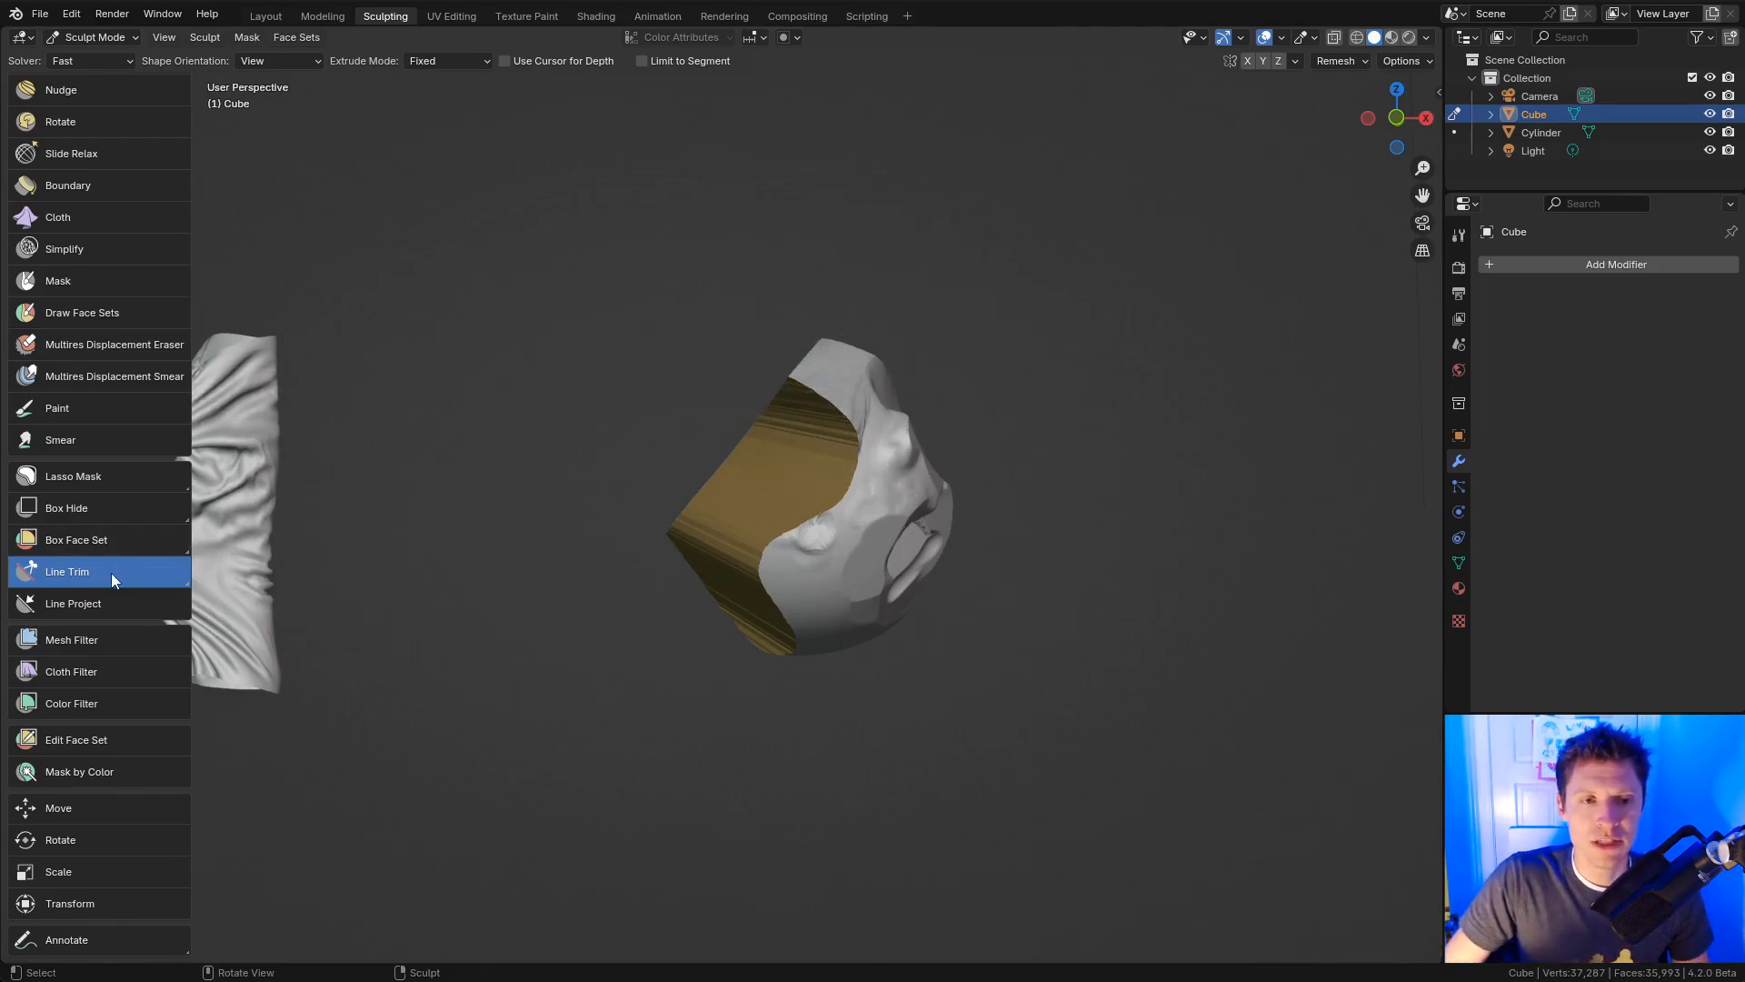
Step: Use Polyline Trim to cut a closed zigzag polygon out of the back of the head
drag(111, 572, 123, 723)
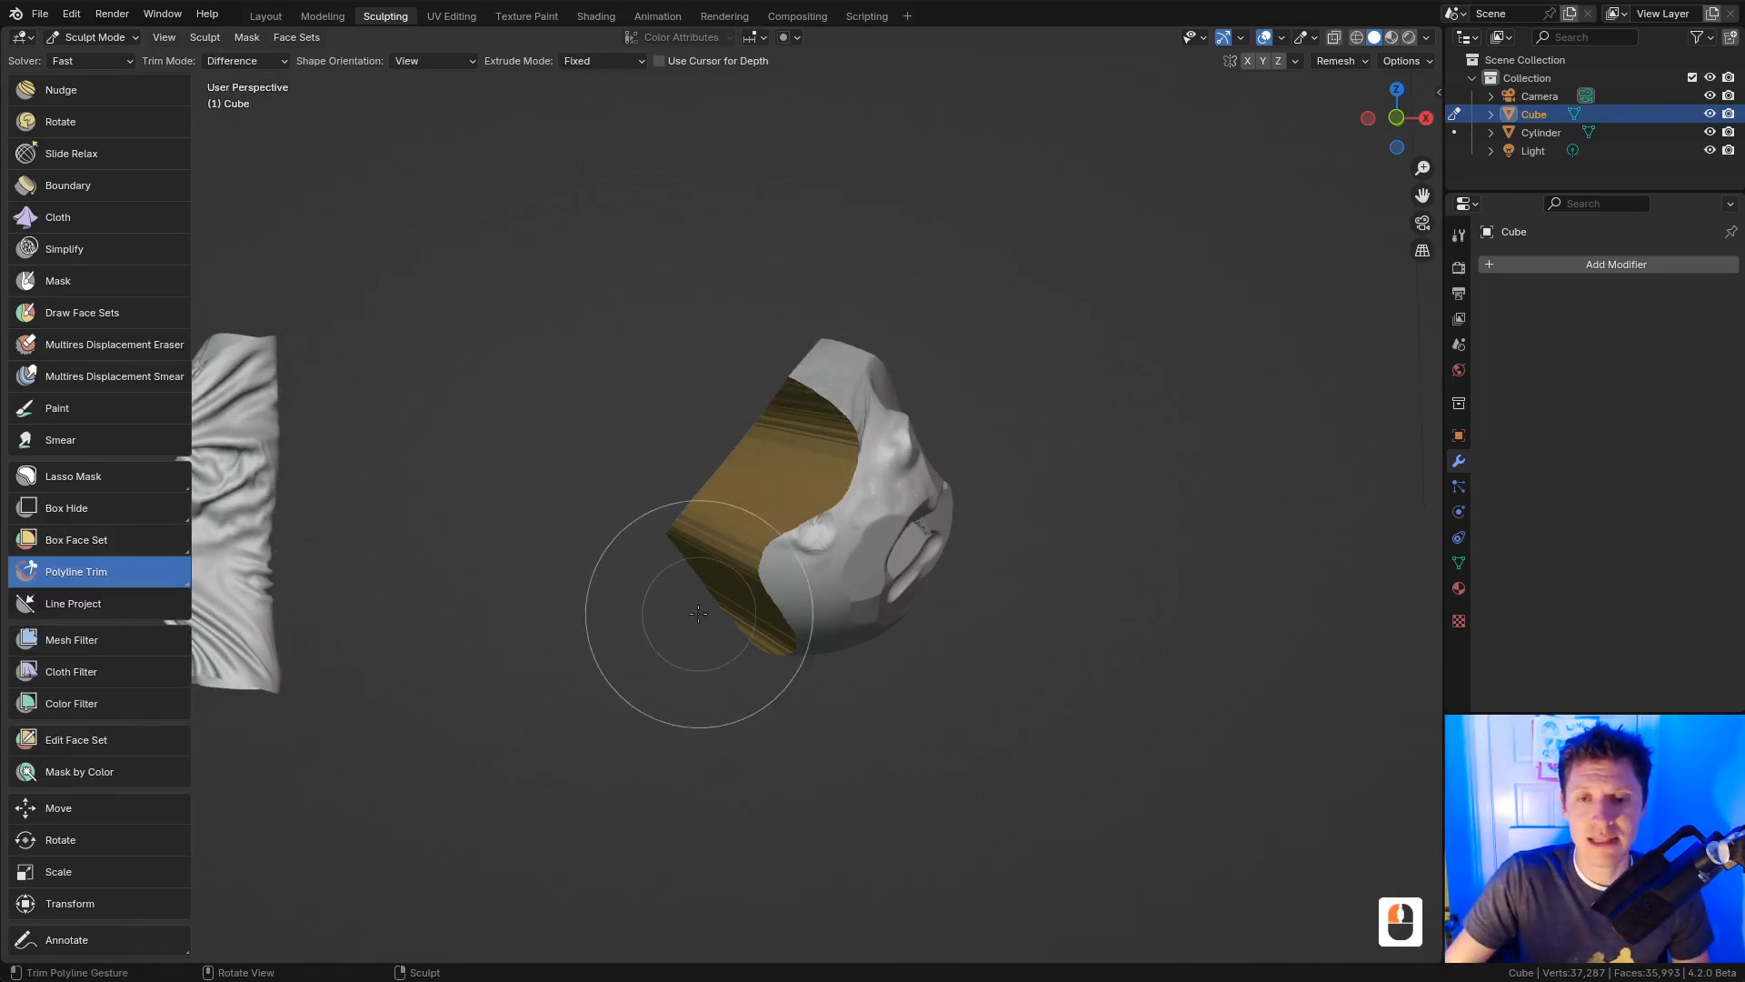
click(704, 377)
click(772, 480)
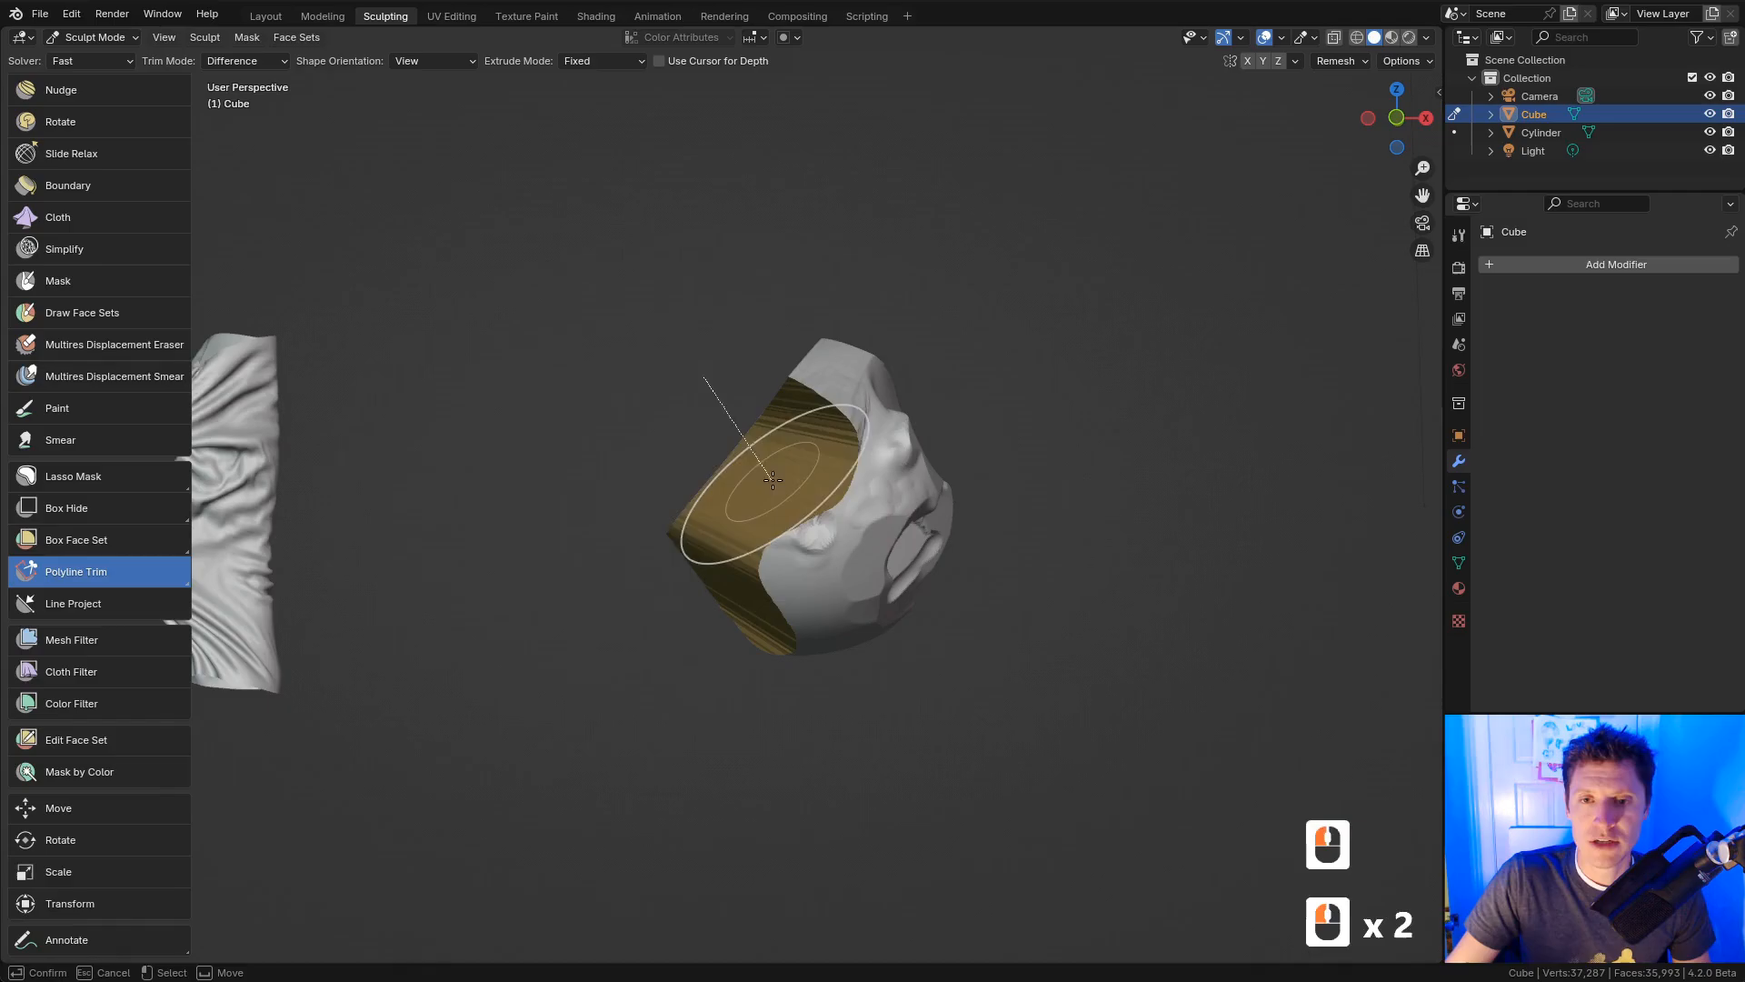
click(714, 542)
click(770, 622)
click(698, 700)
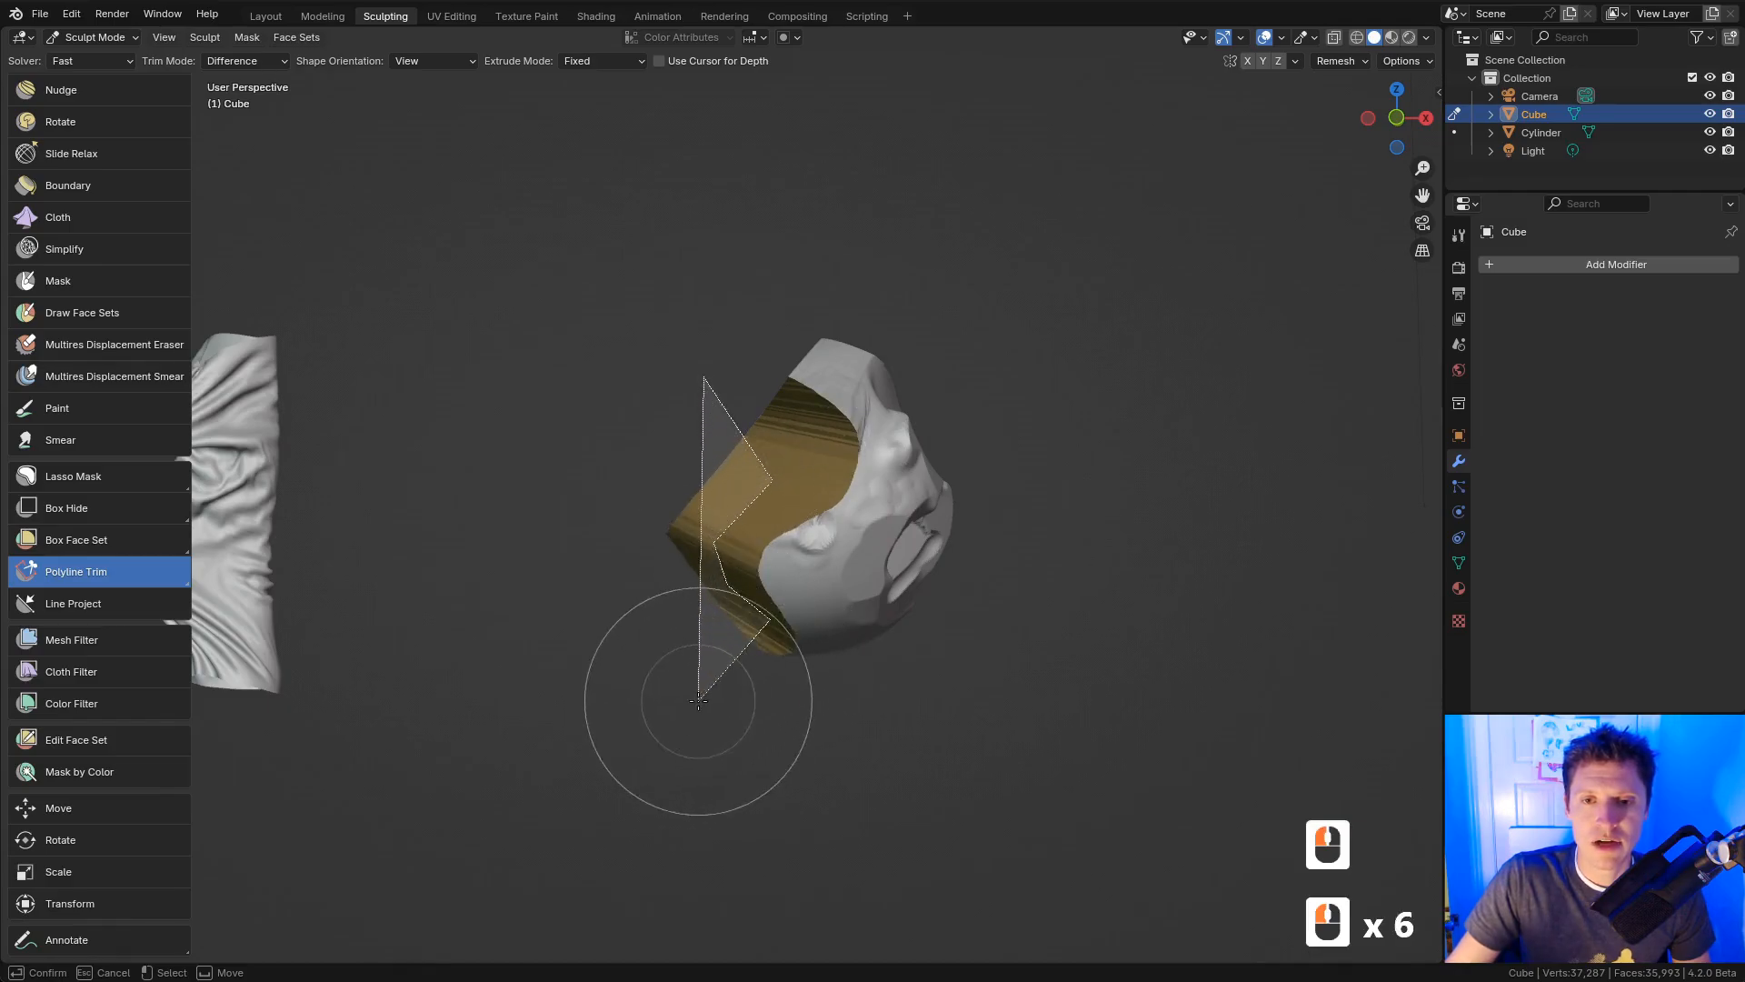
click(562, 571)
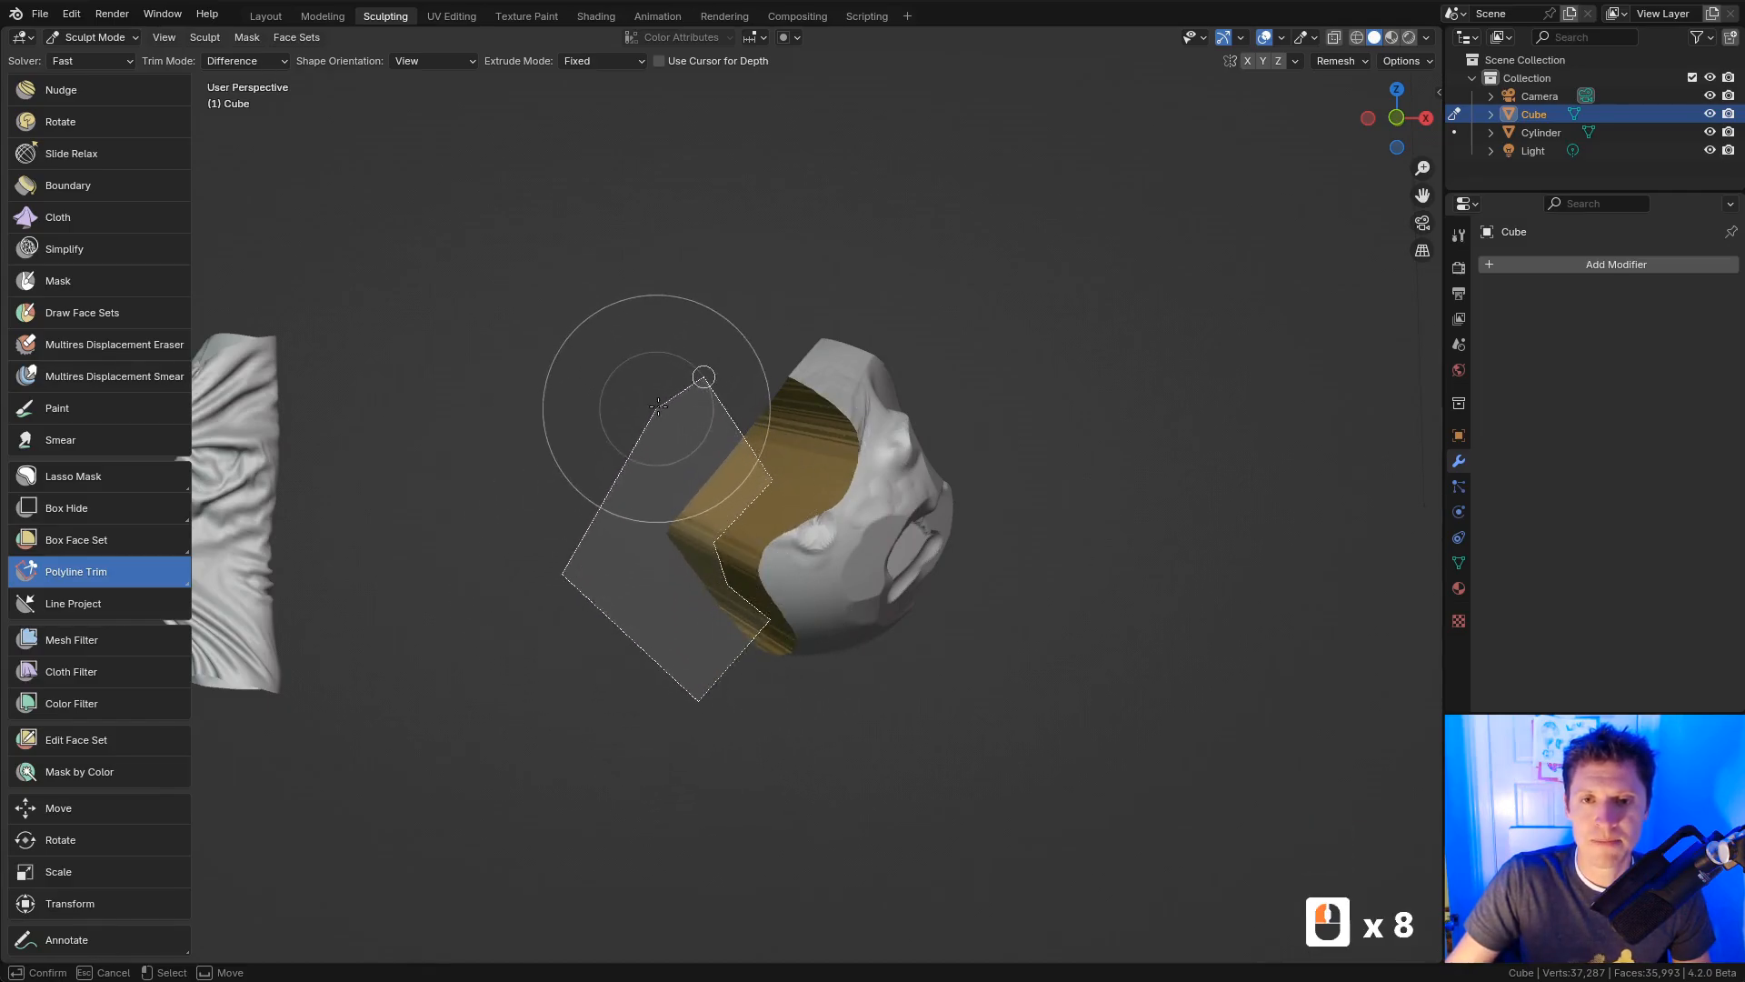
click(704, 376)
middle_drag(720, 507, 909, 467)
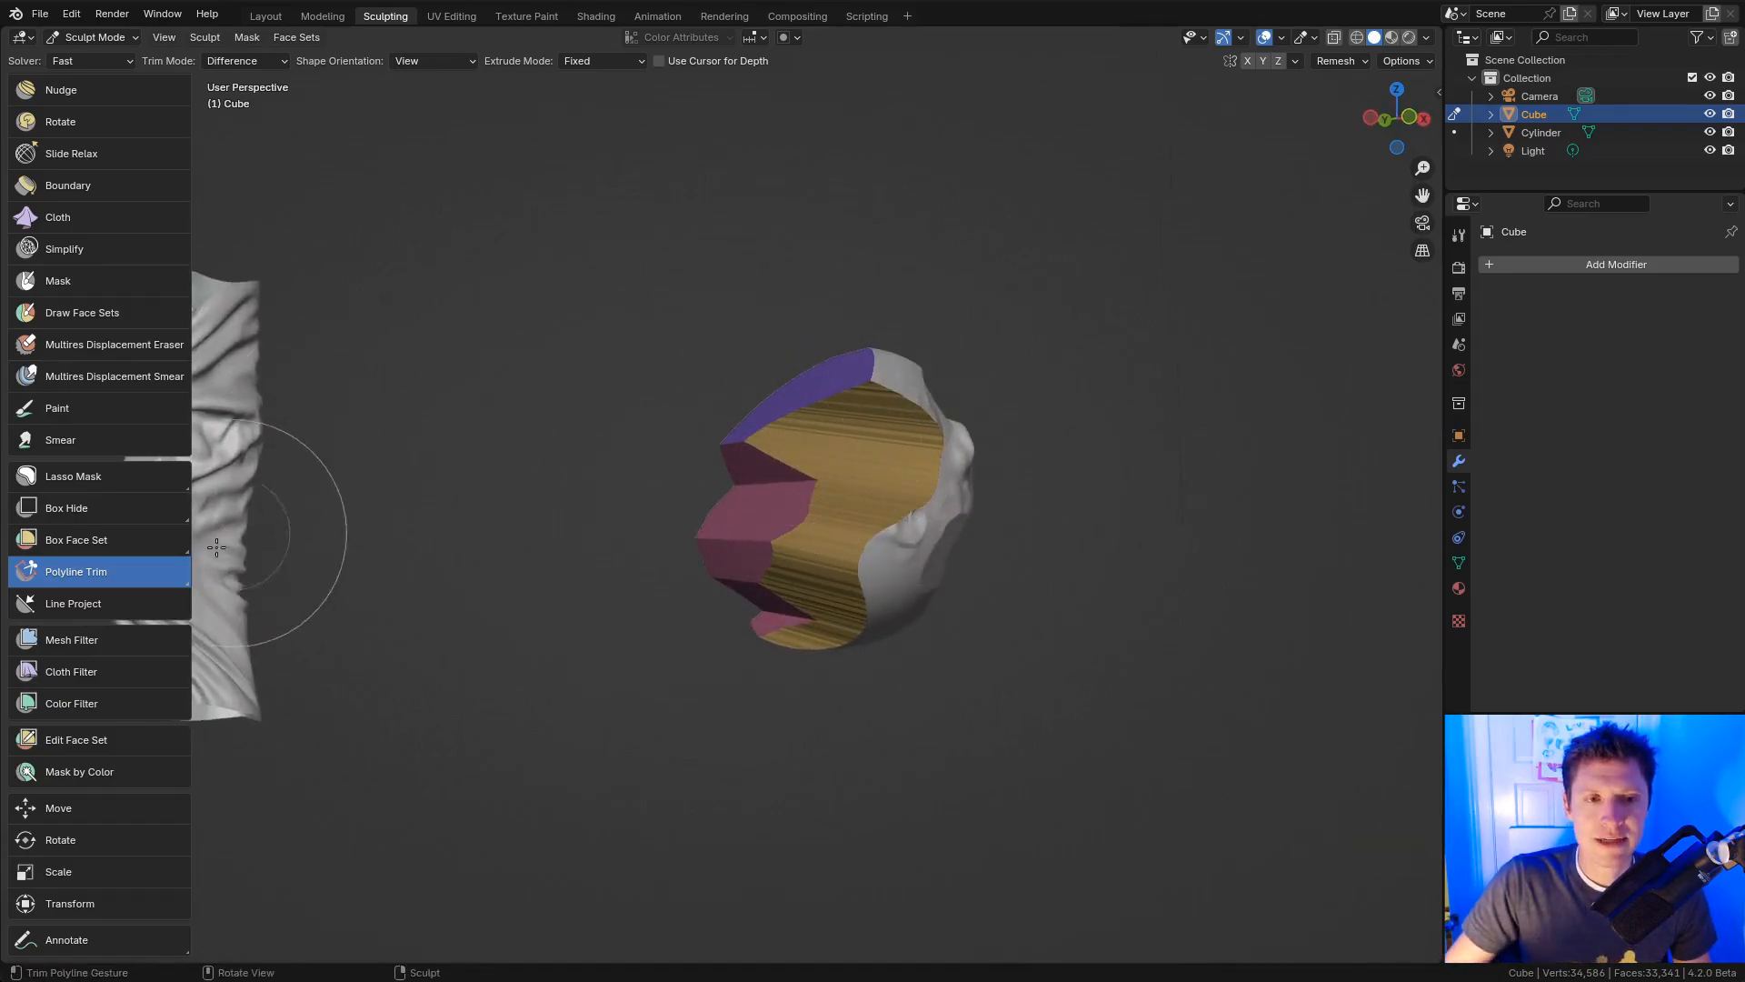
Step: Use Line Project to flatten the jagged lower back of the head against a diagonal line
click(94, 609)
middle_drag(312, 604, 760, 253)
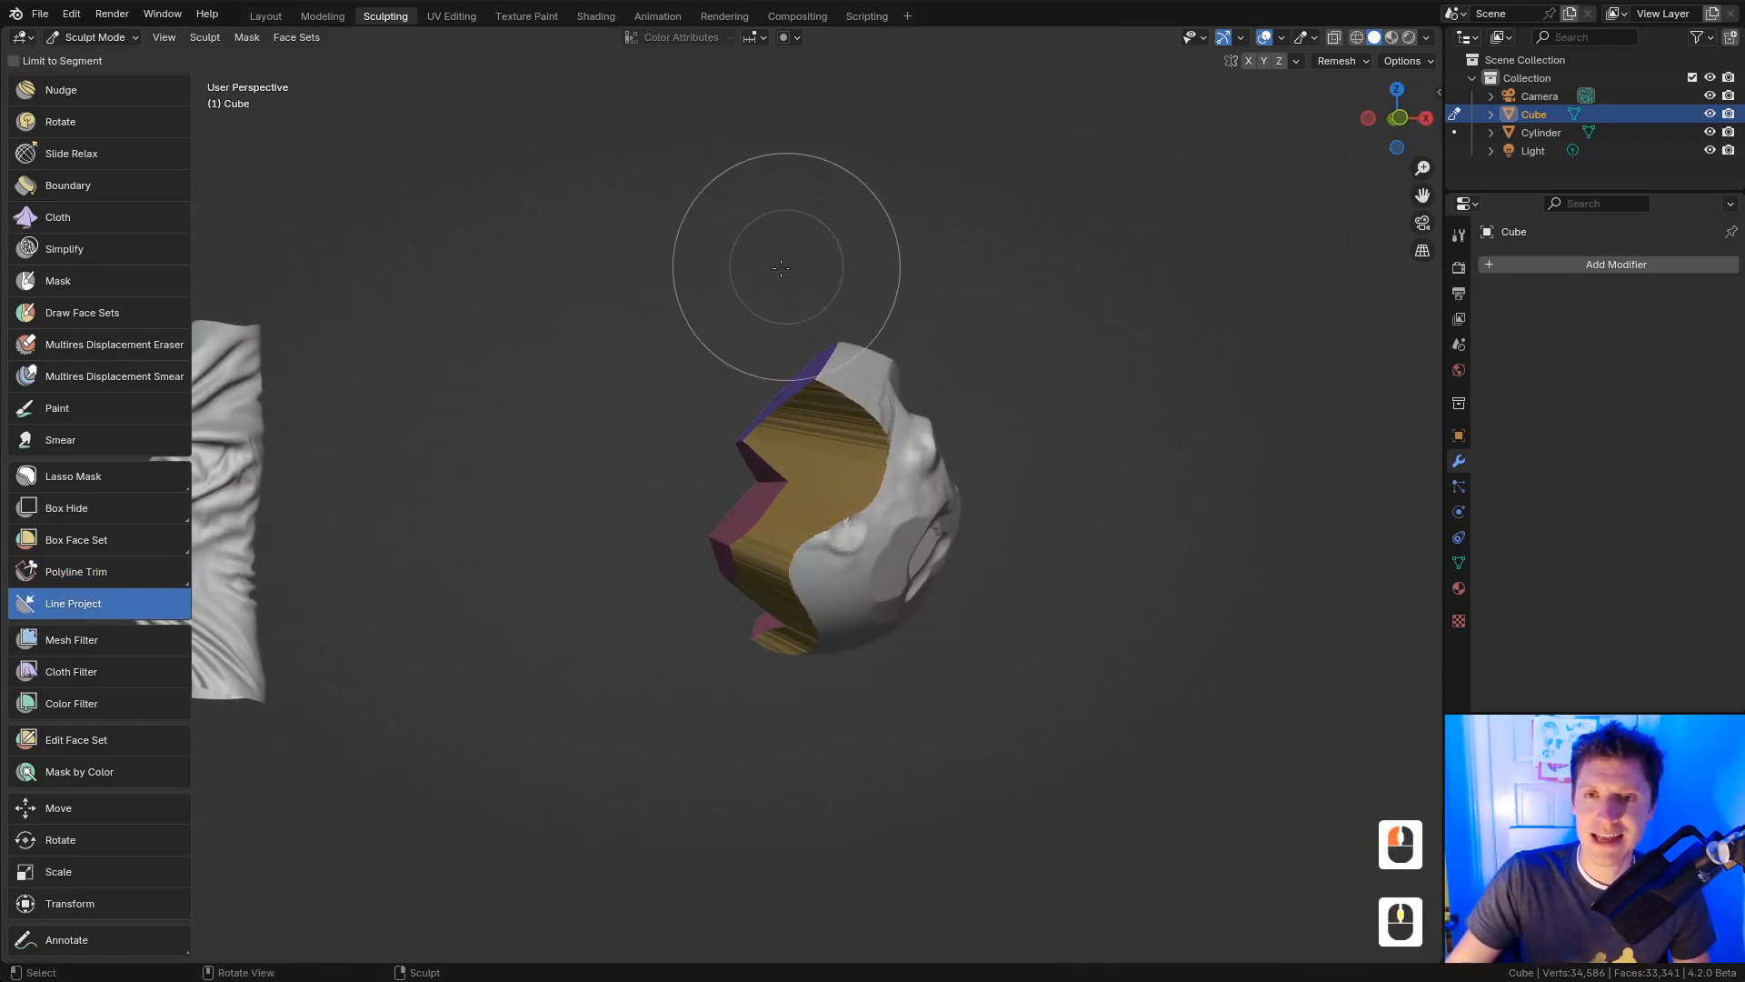
drag(680, 281, 814, 369)
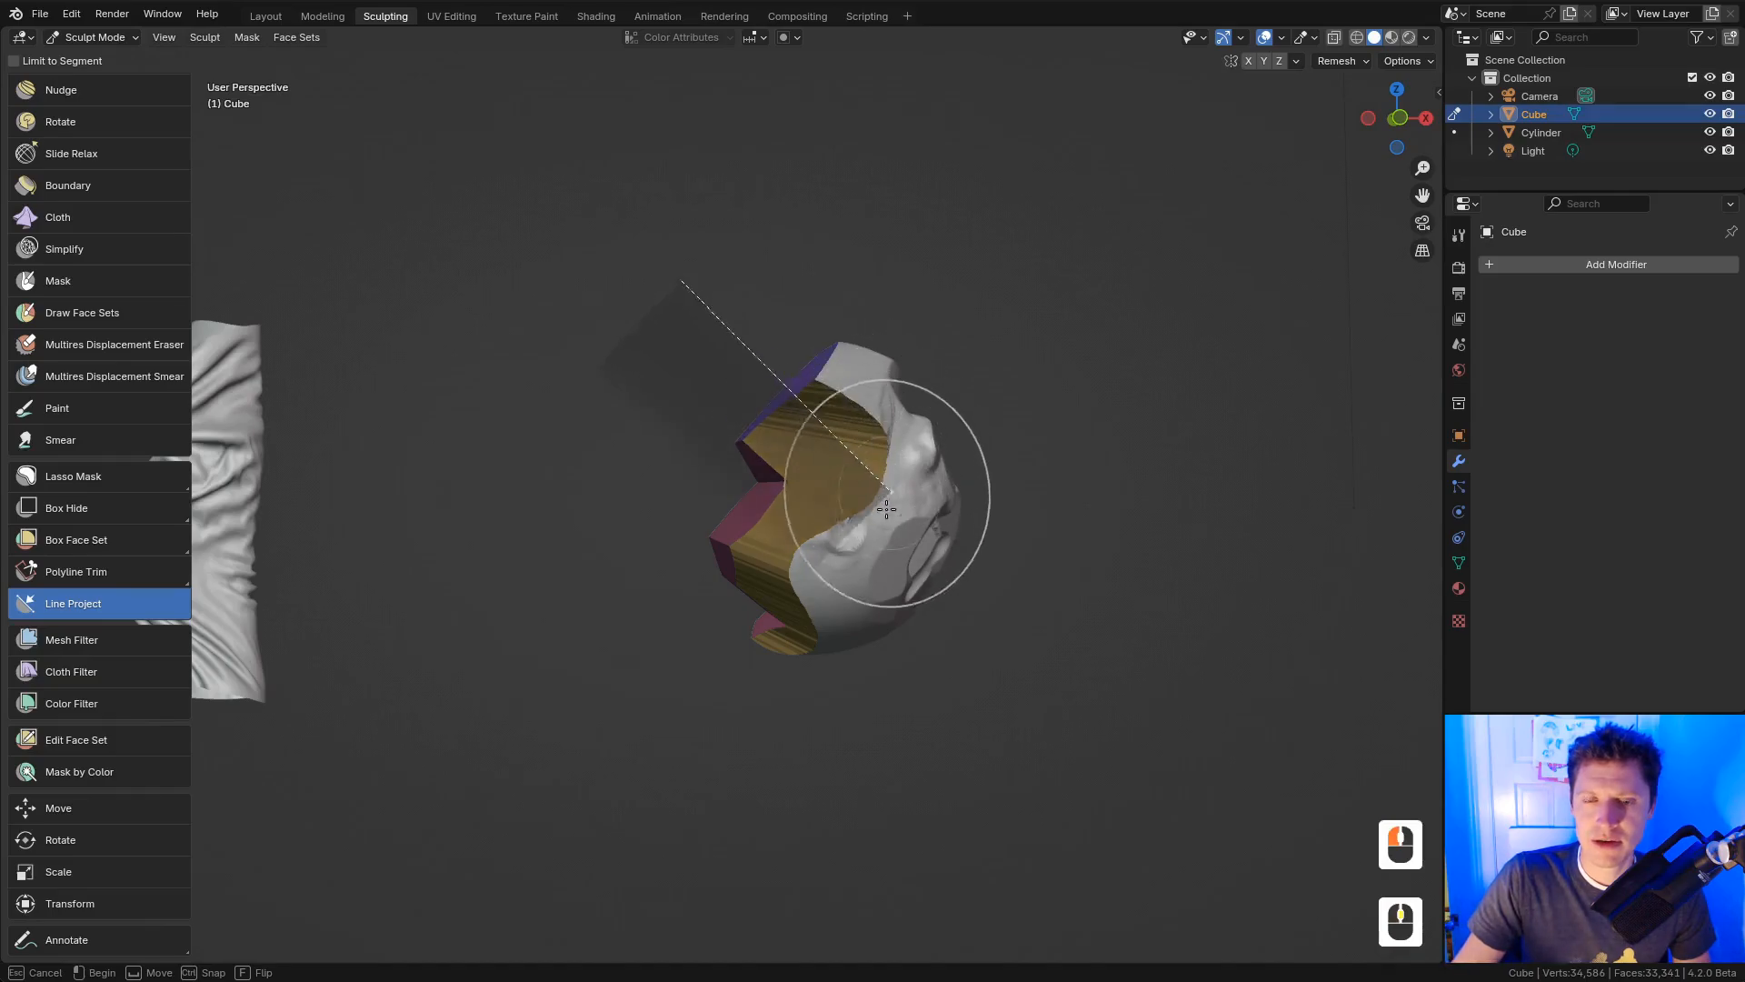
drag(886, 509, 881, 730)
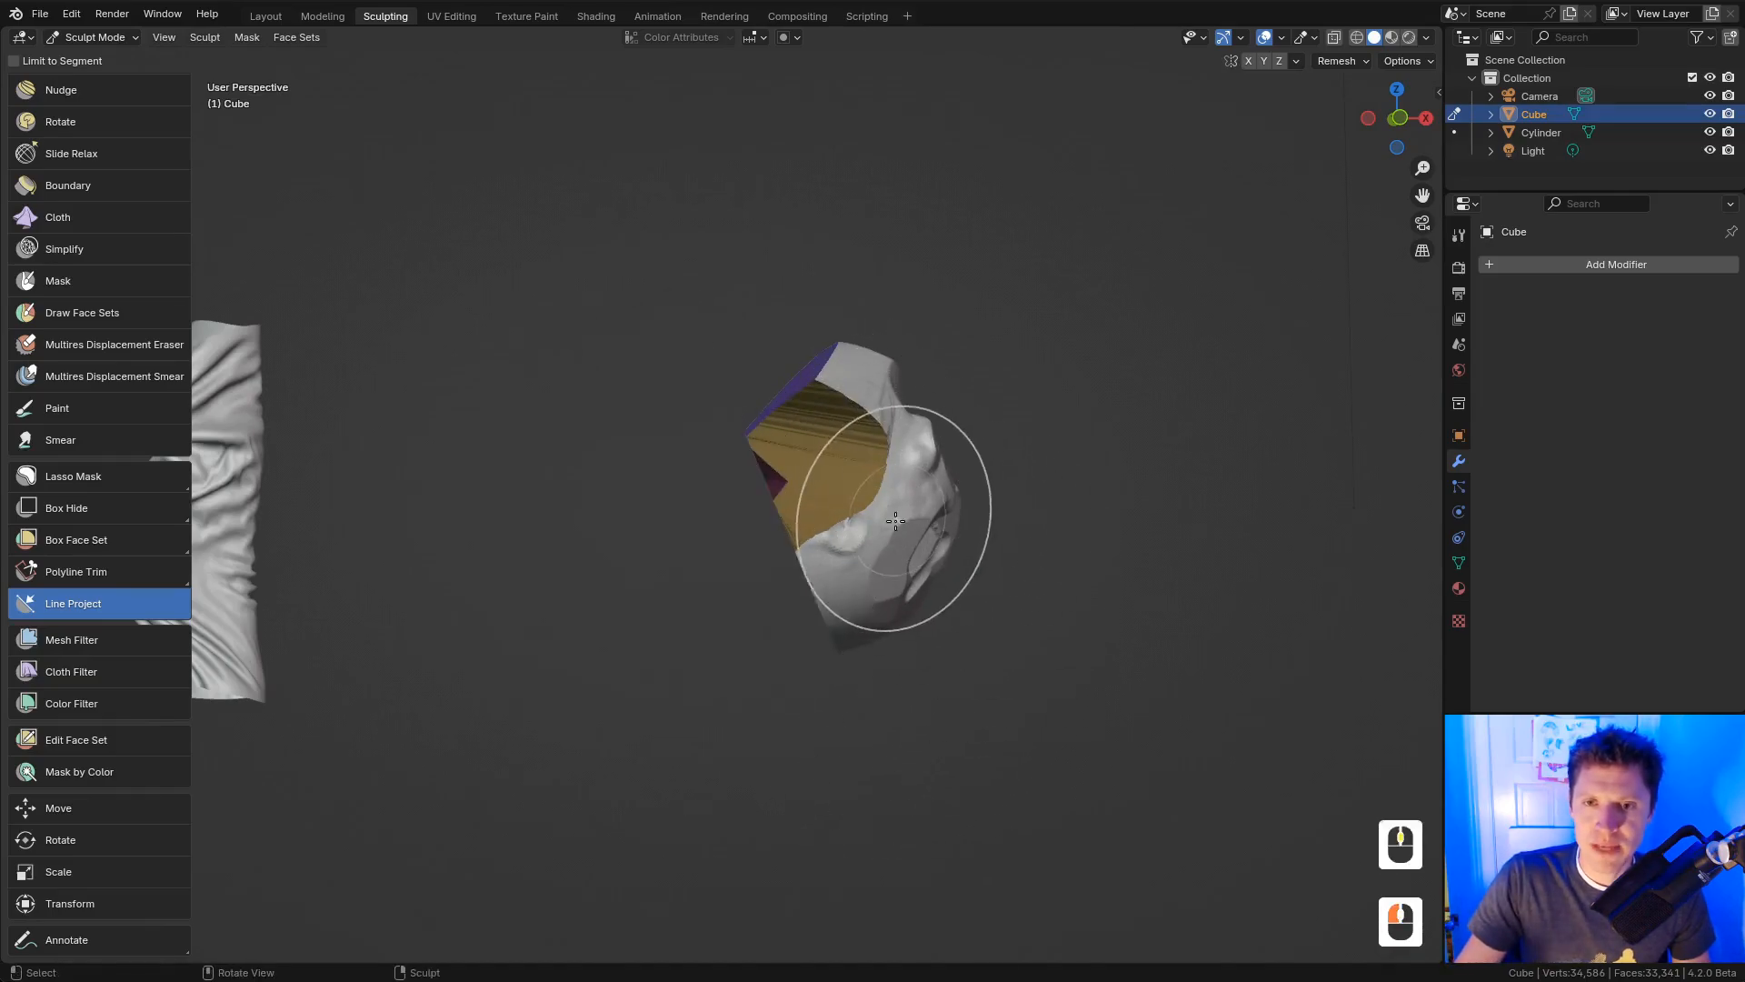
middle_drag(895, 521, 954, 565)
middle_drag(954, 565, 917, 418)
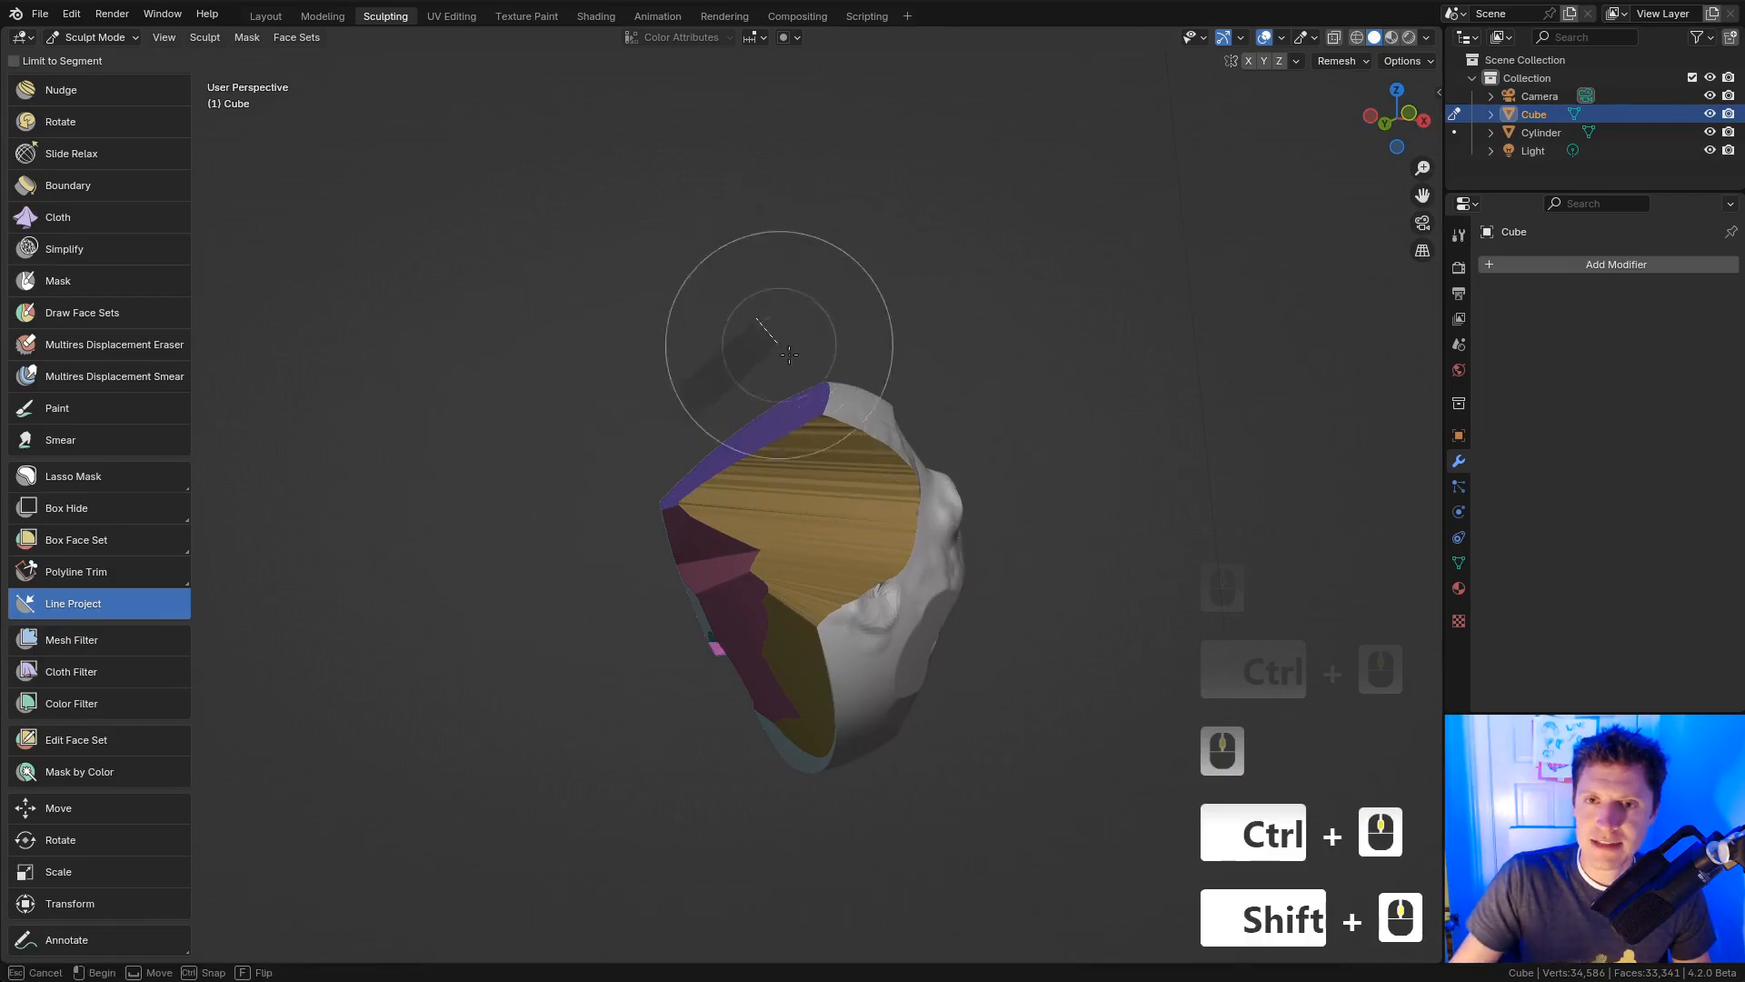
Step: Use Line Project along steep lines to flatten the back of the head and its protruding ear side
drag(965, 532, 888, 653)
drag(713, 681, 676, 723)
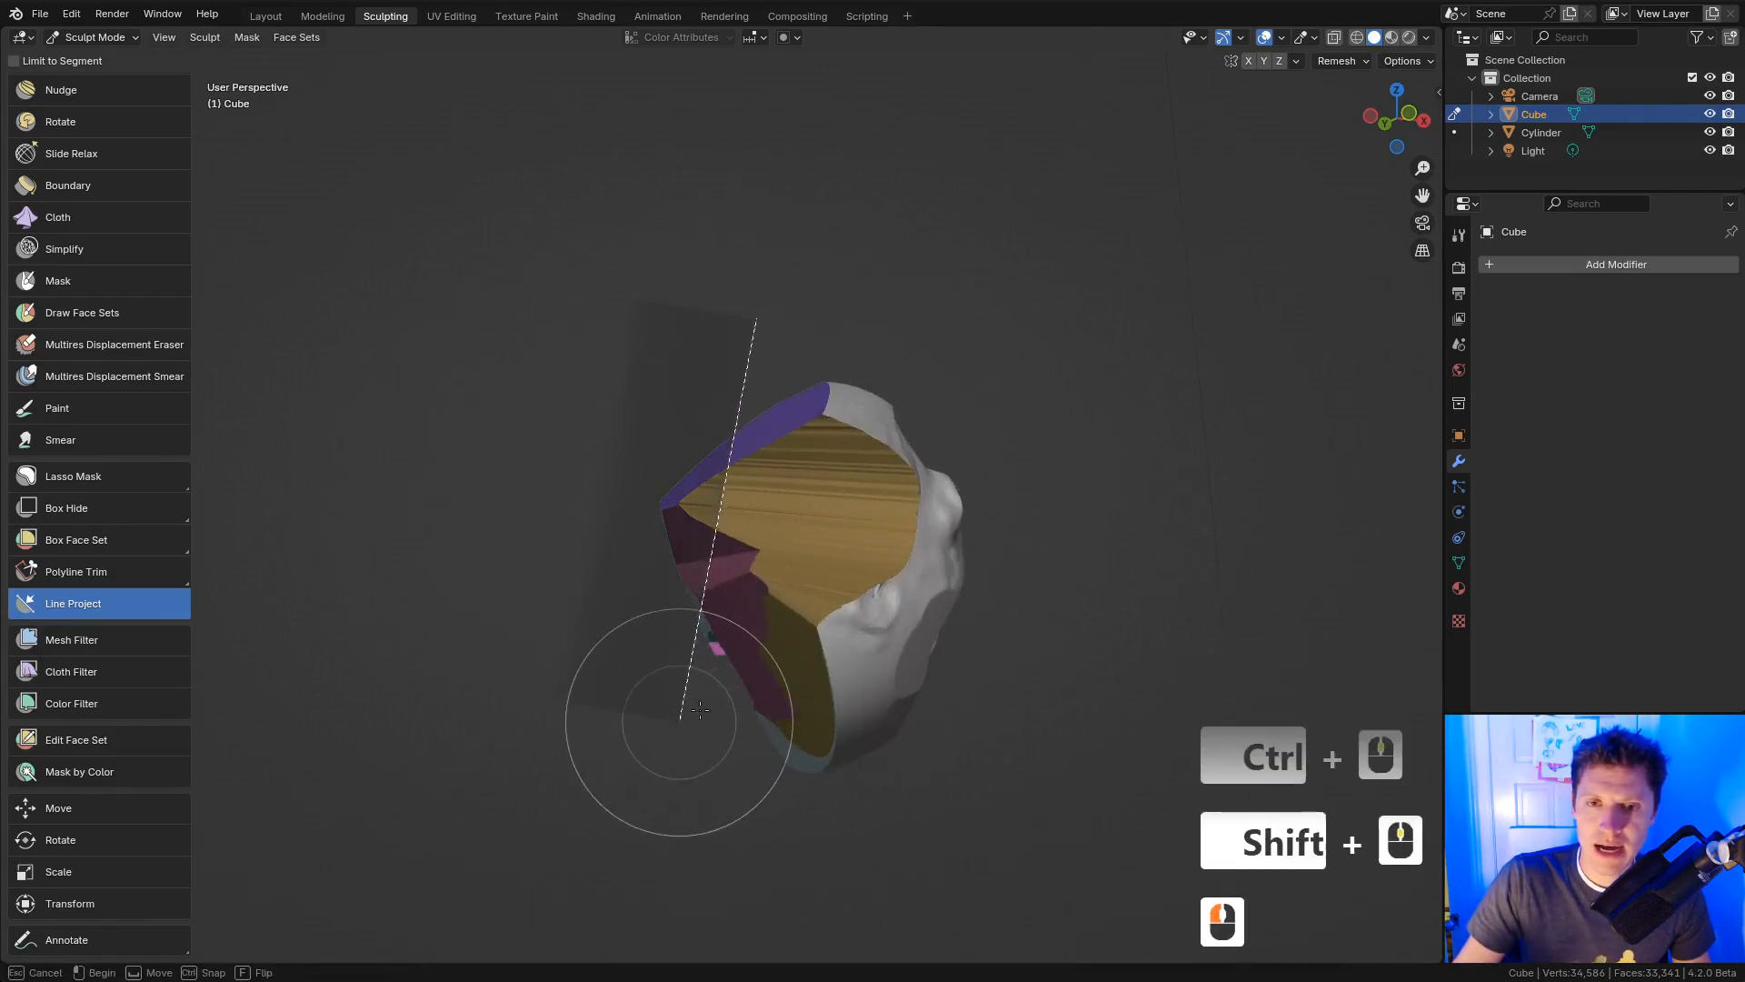
middle_drag(864, 520, 731, 435)
shift+middle_drag(868, 441, 918, 455)
drag(655, 315, 864, 468)
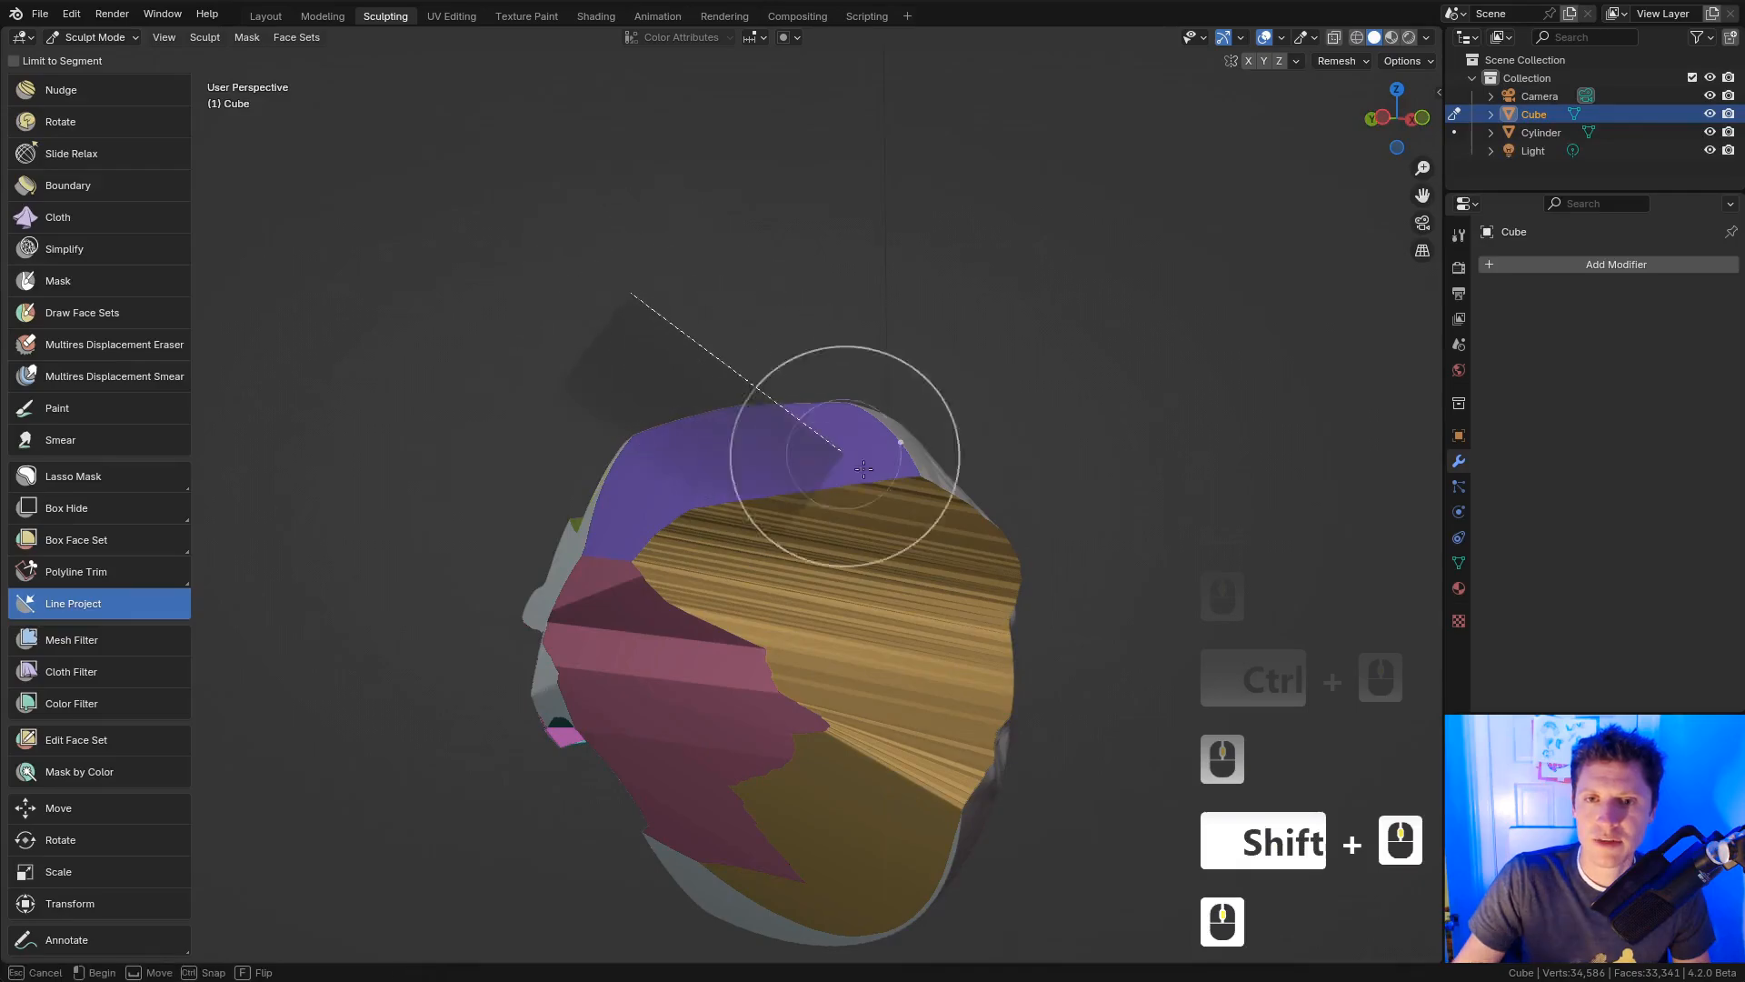
drag(796, 621, 545, 837)
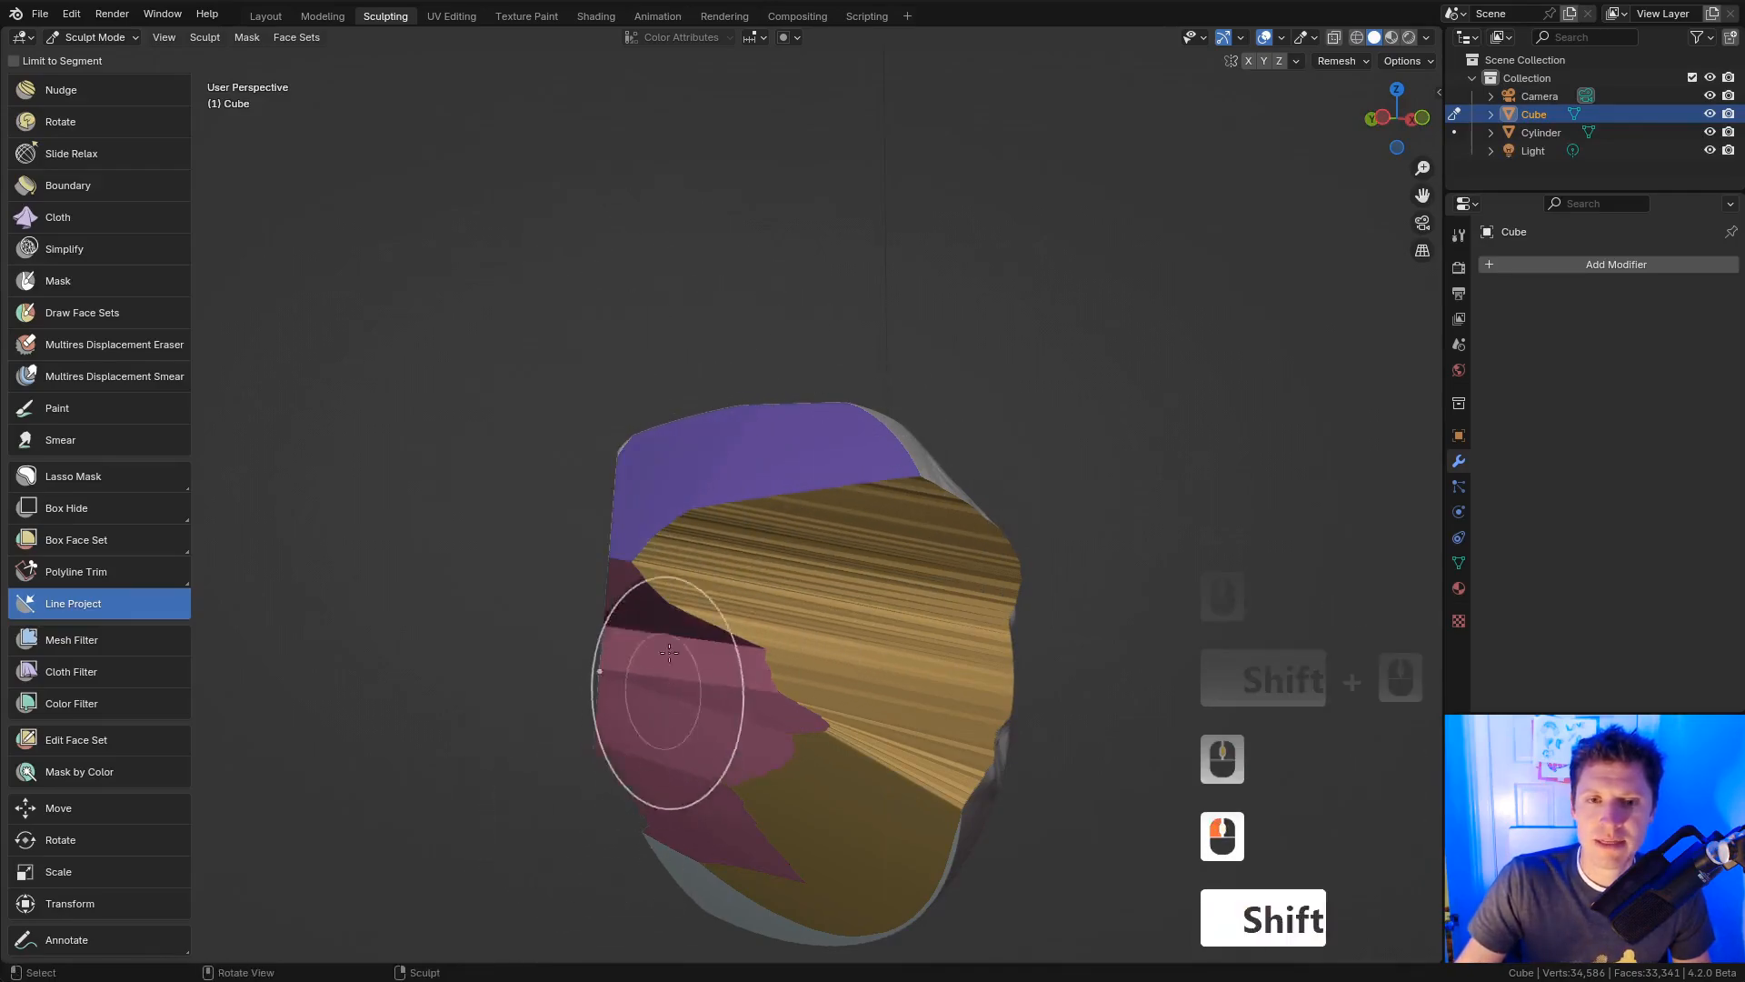
Step: Use Line Project along a diagonal line to flatten the upper side of the head opposite the first flattened side
middle_drag(663, 702, 960, 452)
middle_drag(656, 451, 561, 526)
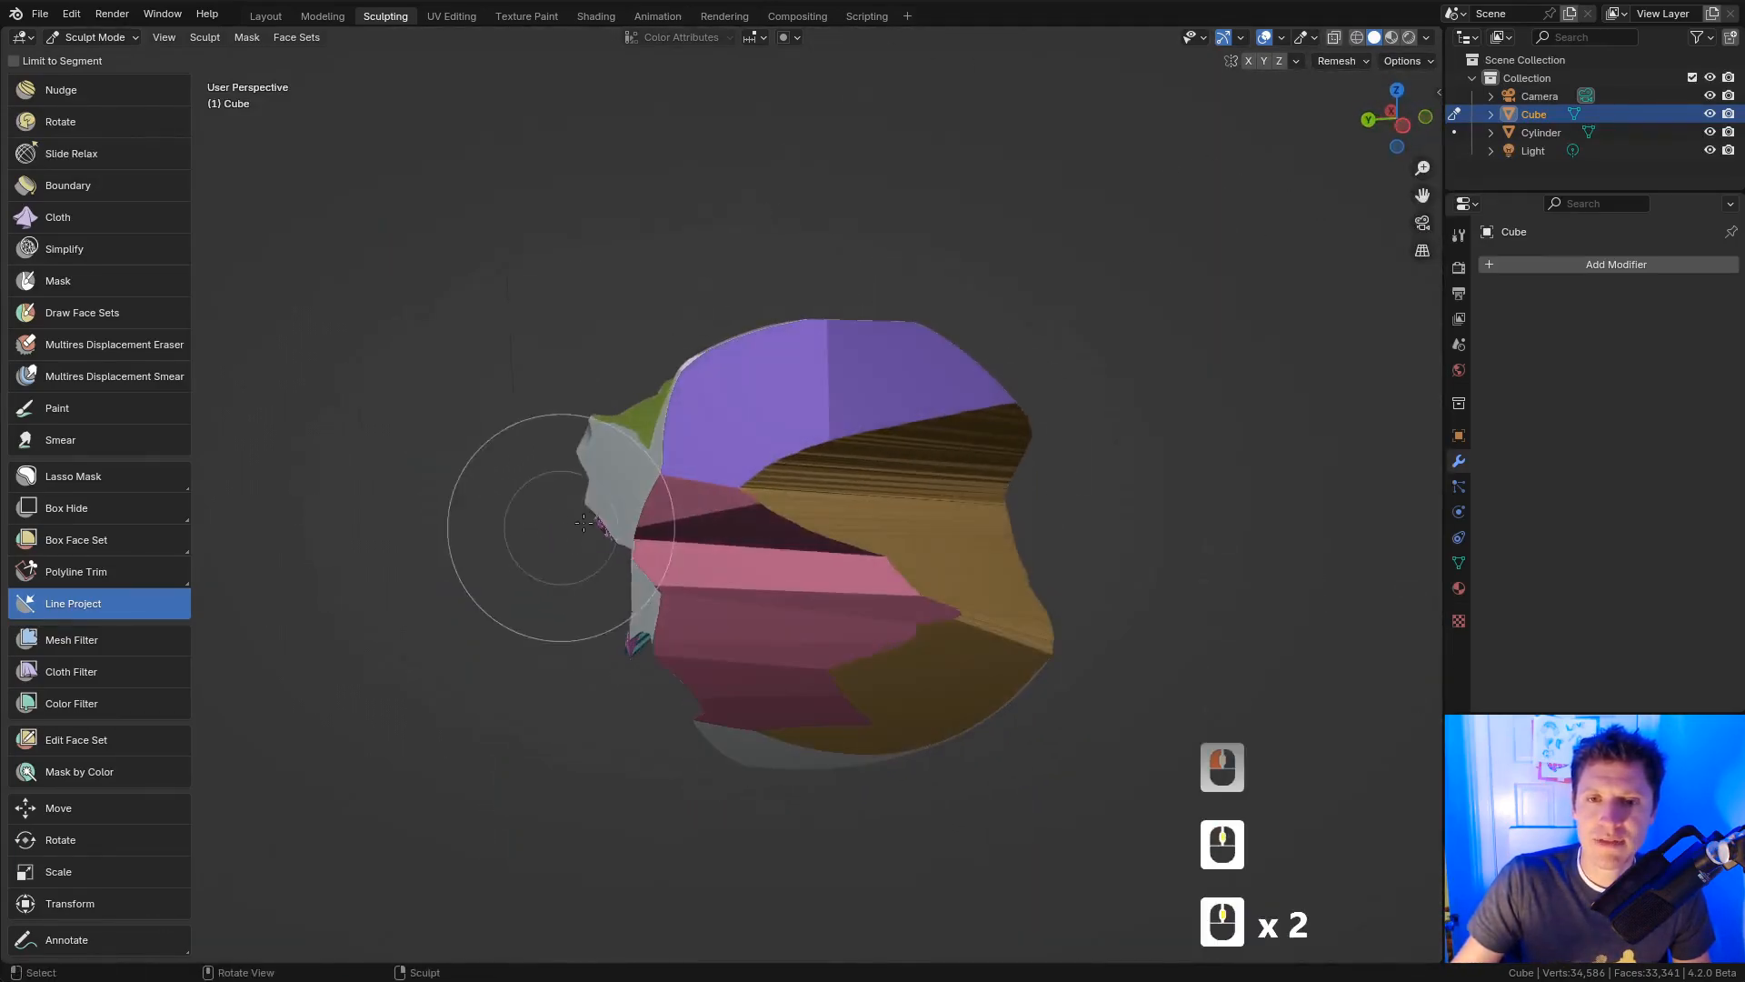
middle_drag(677, 546, 637, 504)
shift+middle_drag(682, 495, 925, 586)
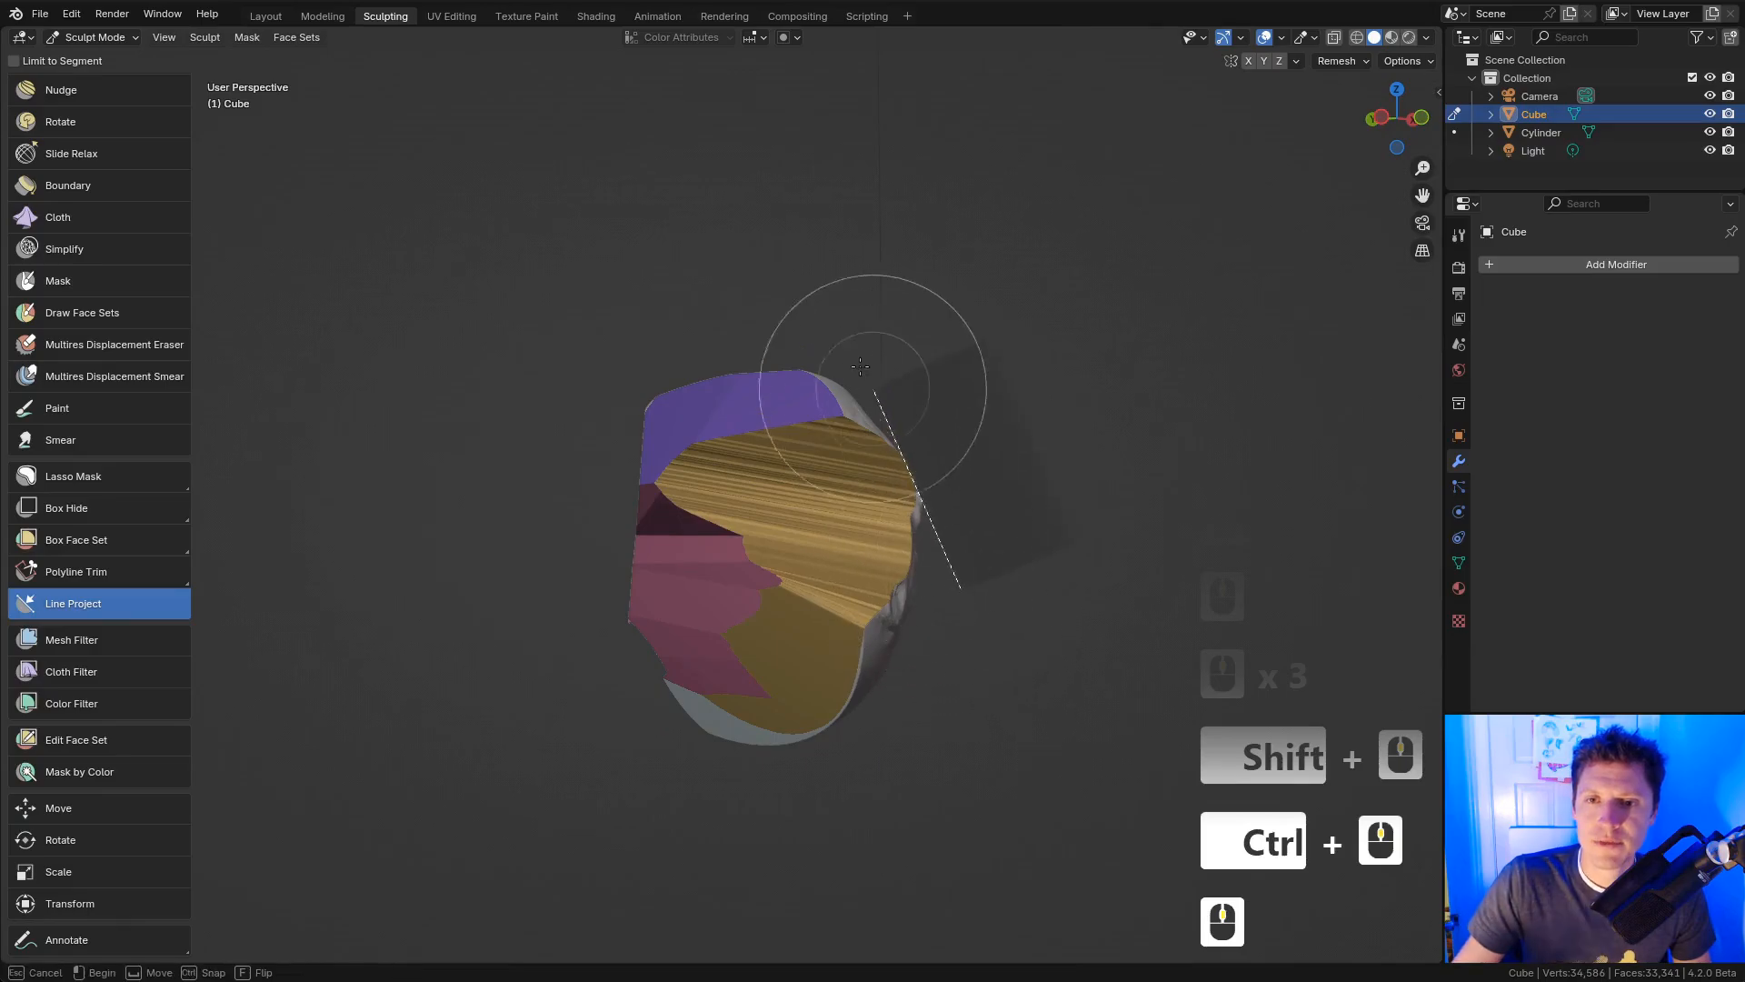
drag(861, 366, 826, 293)
mouse_move(826, 292)
middle_down()
mouse_move(1026, 537)
mouse_move(808, 543)
middle_up()
Step: Activate the Mesh Filter tool and switch sculpting from the head to the folded cylinder
click(80, 571)
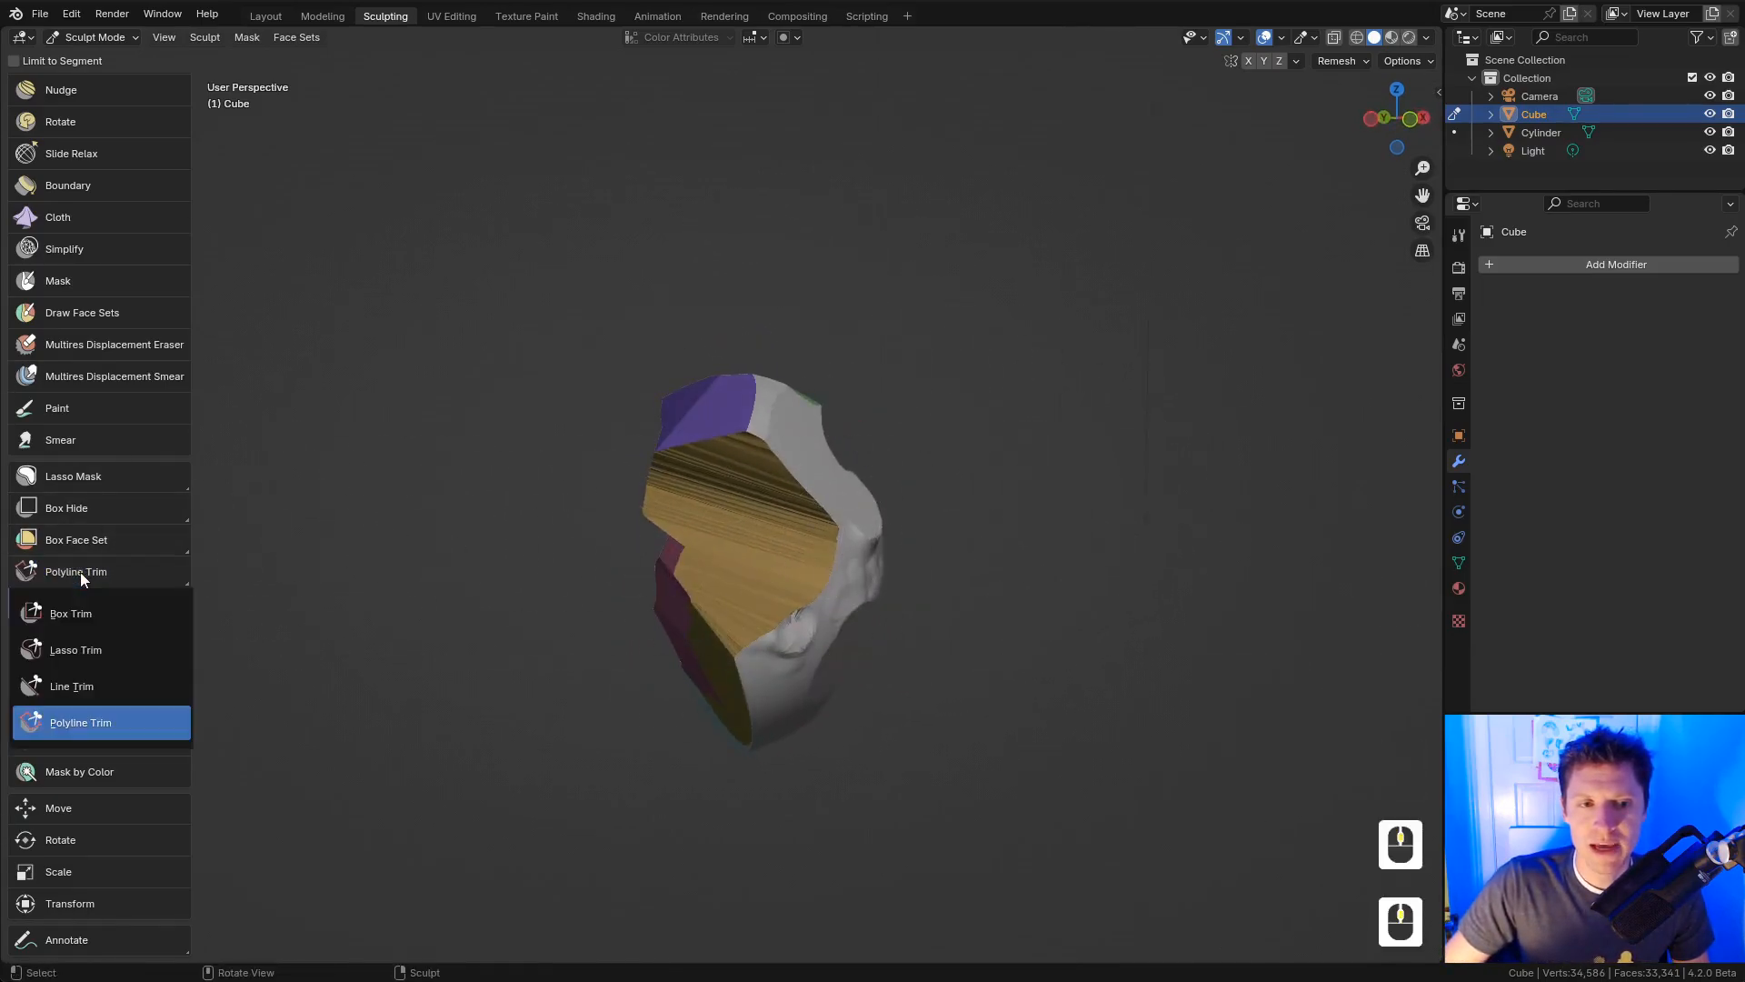
click(98, 689)
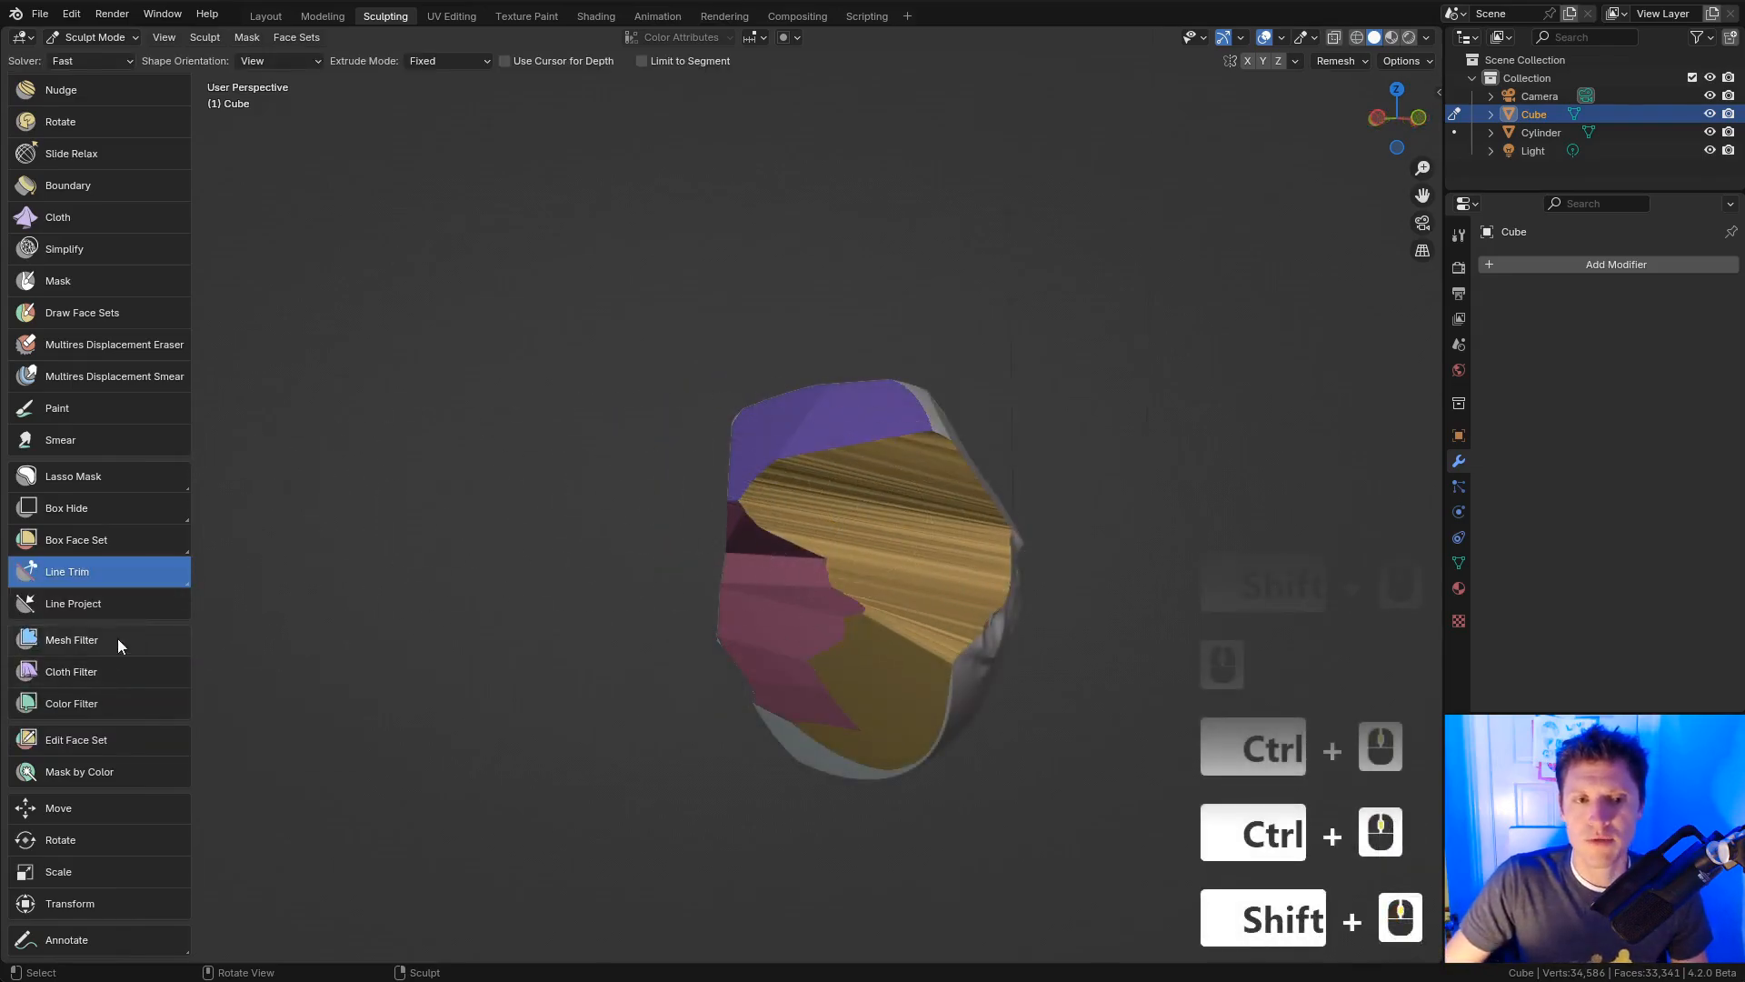
click(106, 641)
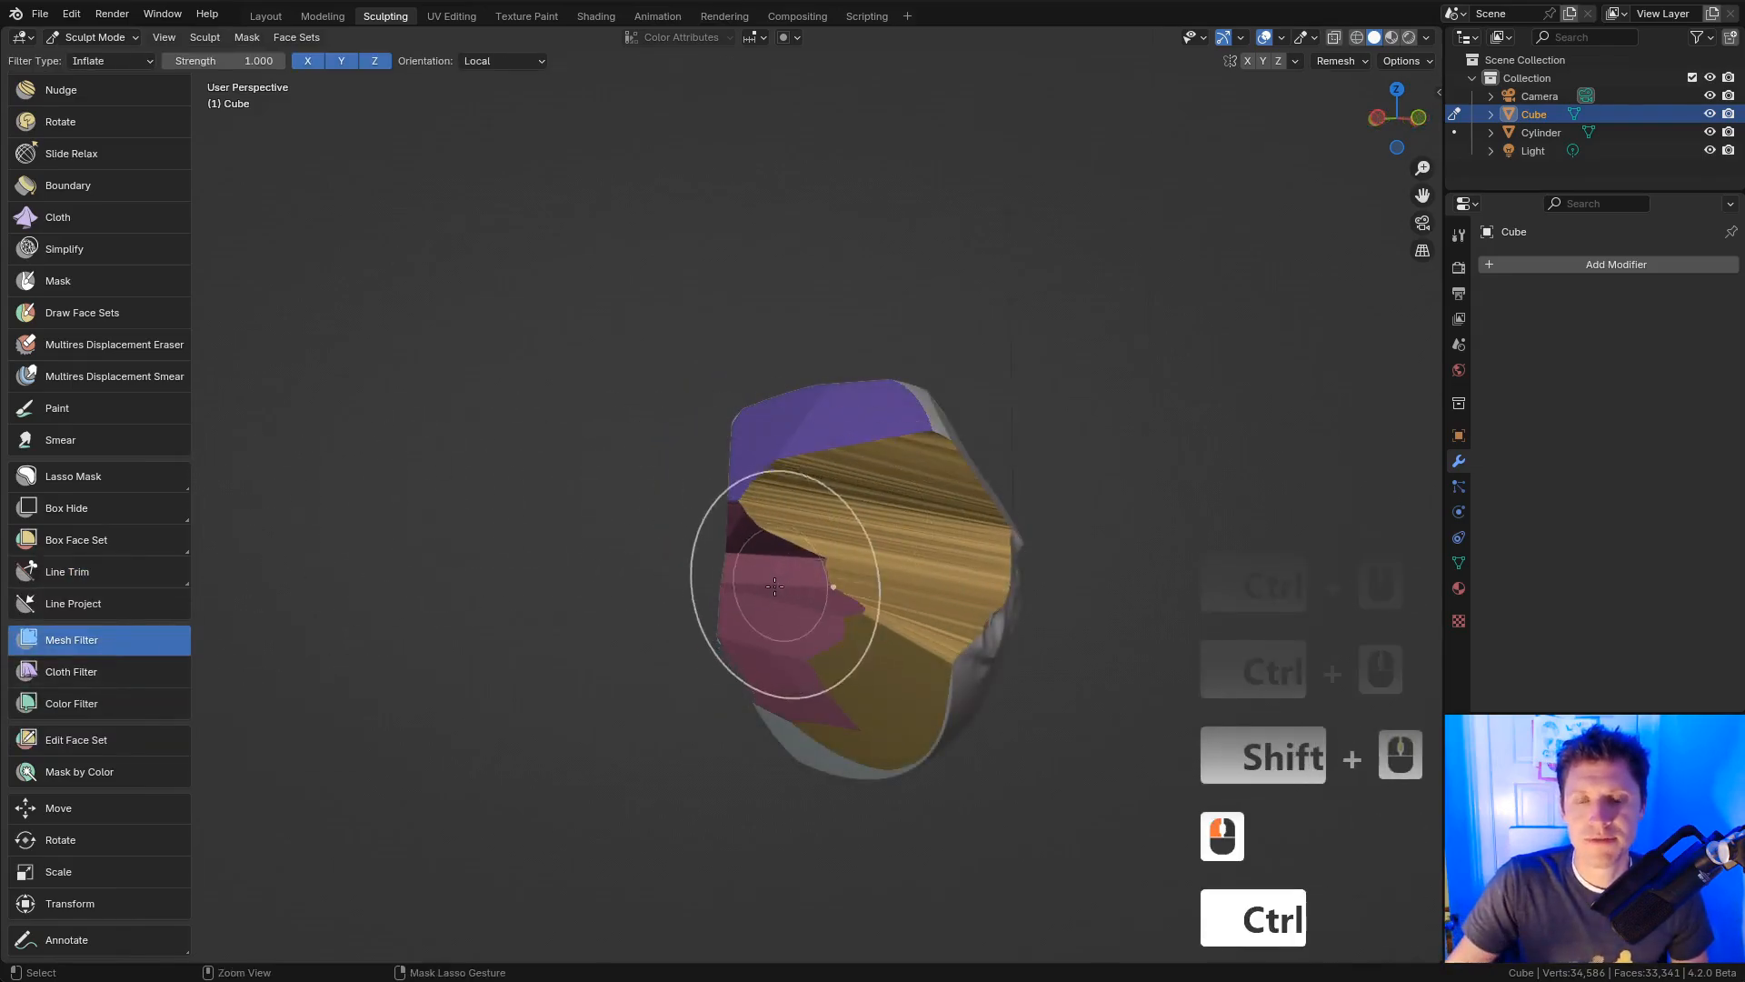
ctrl+middle_drag(796, 585, 599, 537)
middle_drag(582, 491, 678, 472)
mouse_move(677, 459)
shift+middle_down()
mouse_move(827, 452)
mouse_move(570, 486)
mouse_move(718, 441)
mouse_move(696, 350)
shift+middle_up()
key(alt)
key(alt+q)
middle_drag(682, 382, 546, 445)
mouse_move(500, 490)
shift+middle_down()
mouse_move(663, 460)
mouse_move(653, 441)
shift+middle_up()
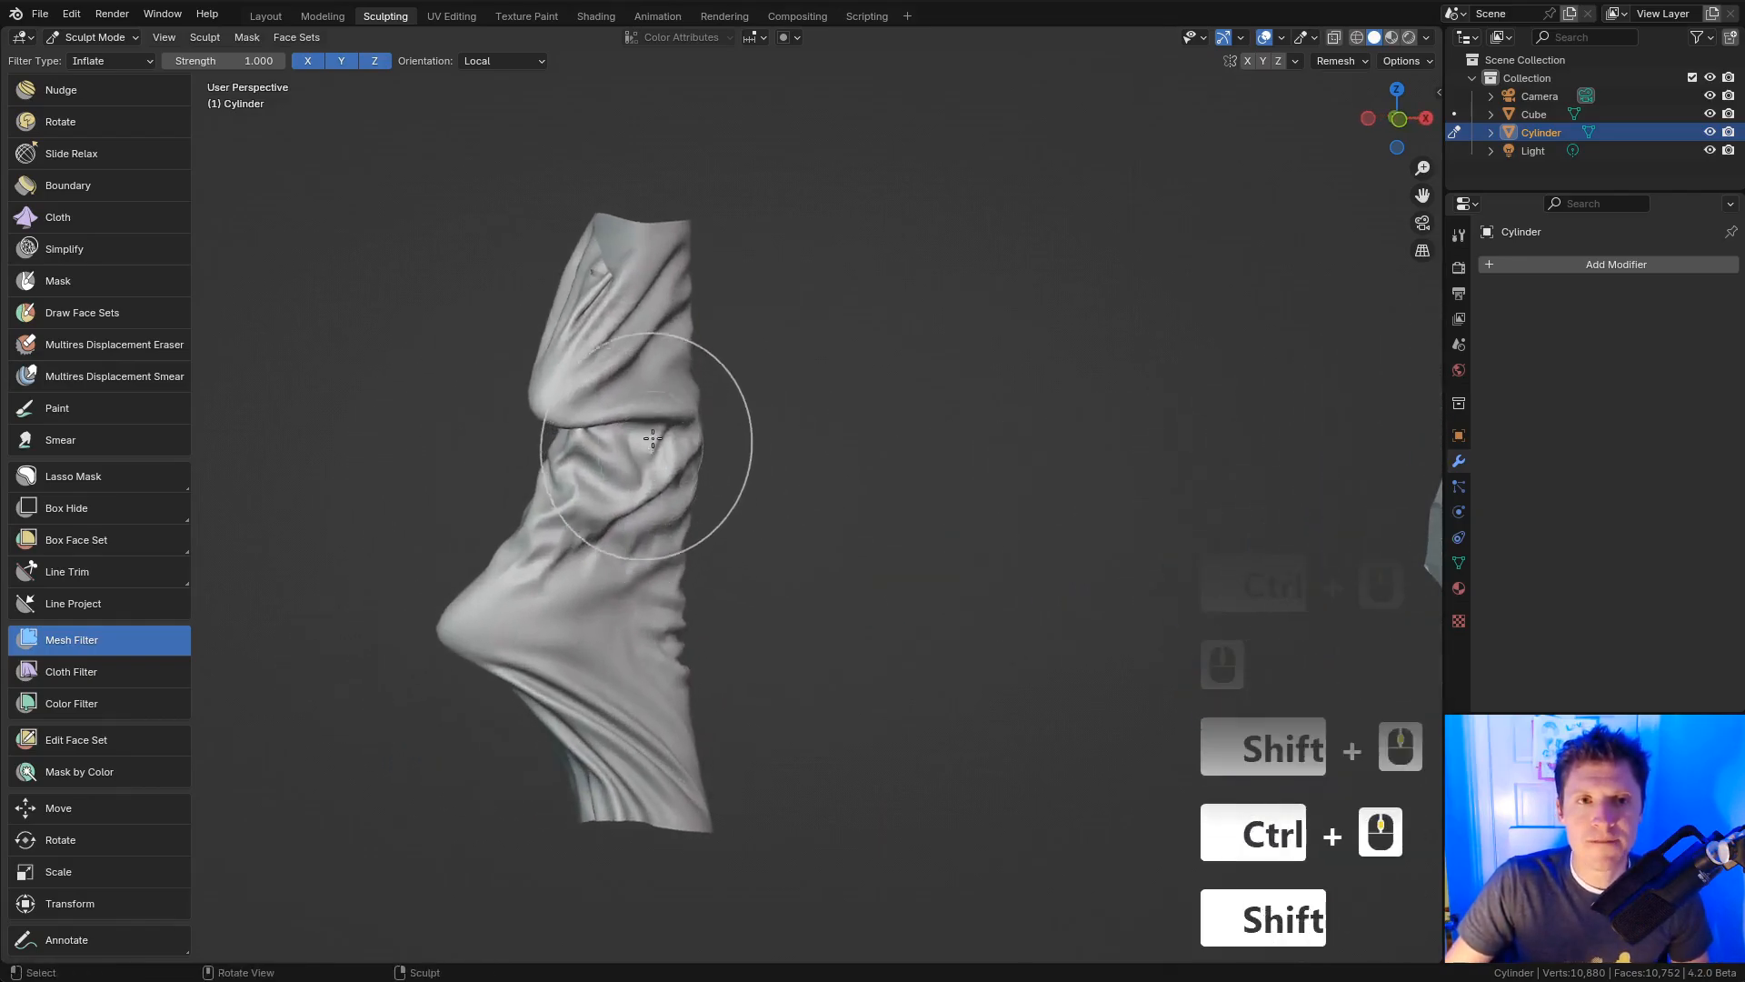
Step: Try the Inflate mesh filter on the folded cylinder and cancel it
click(109, 60)
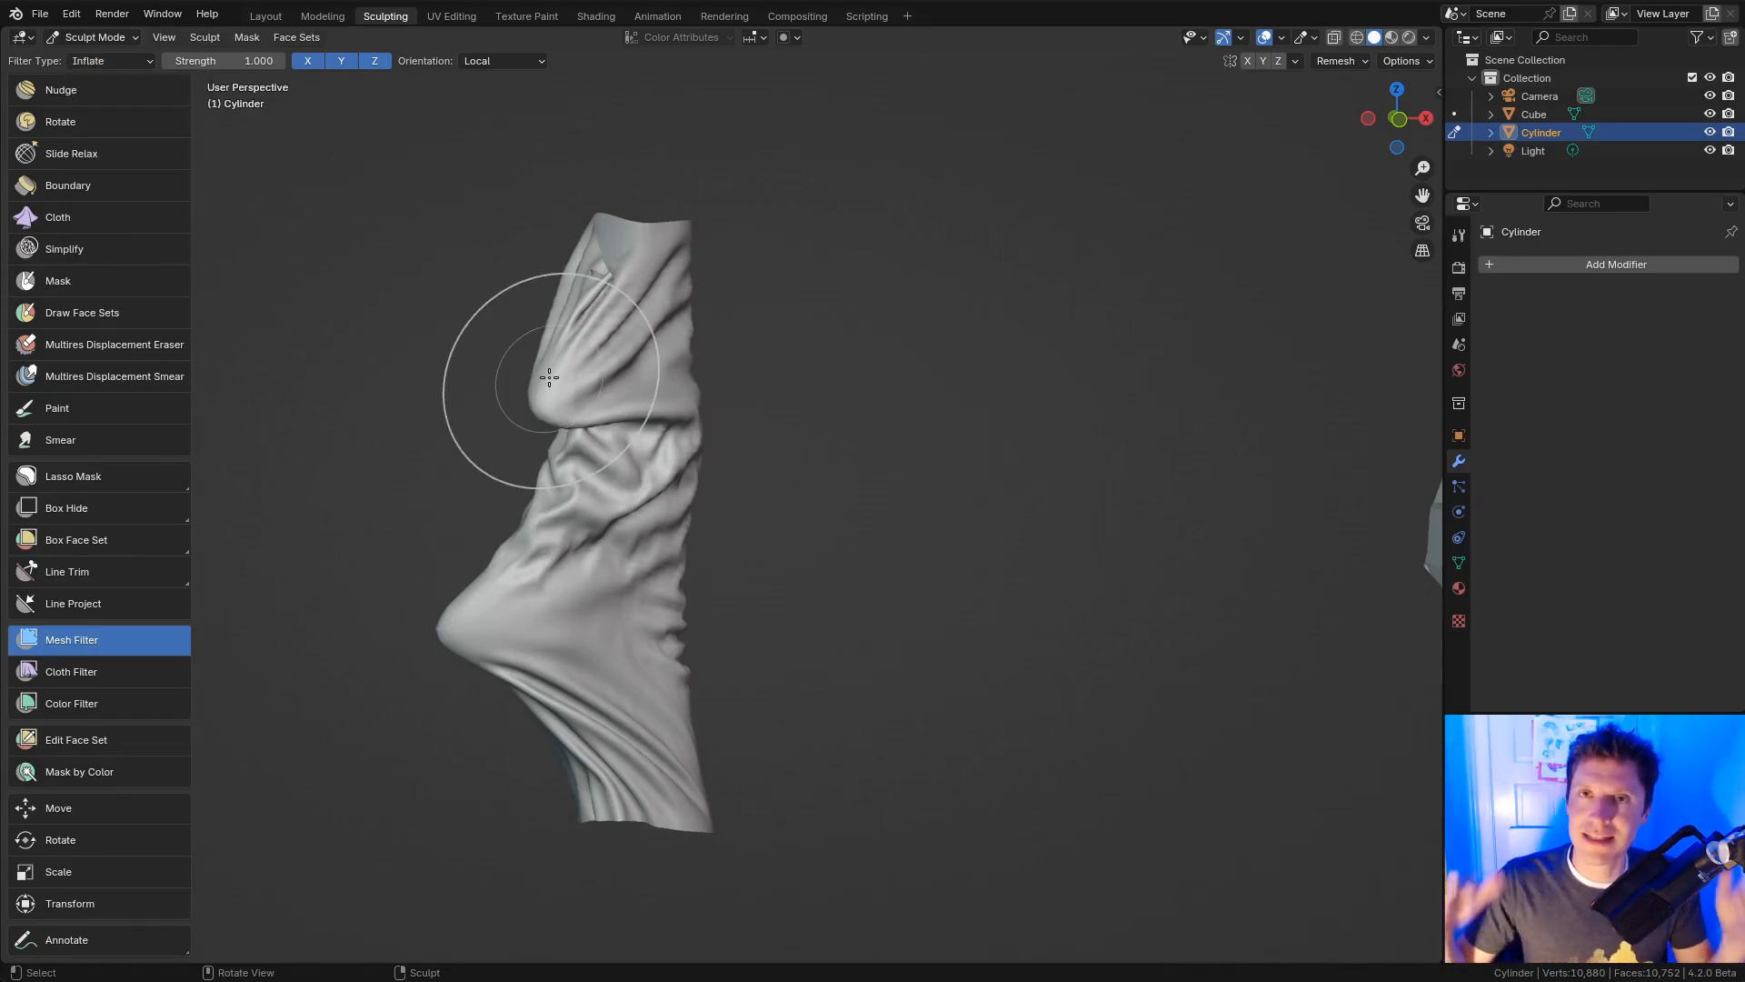
click(124, 56)
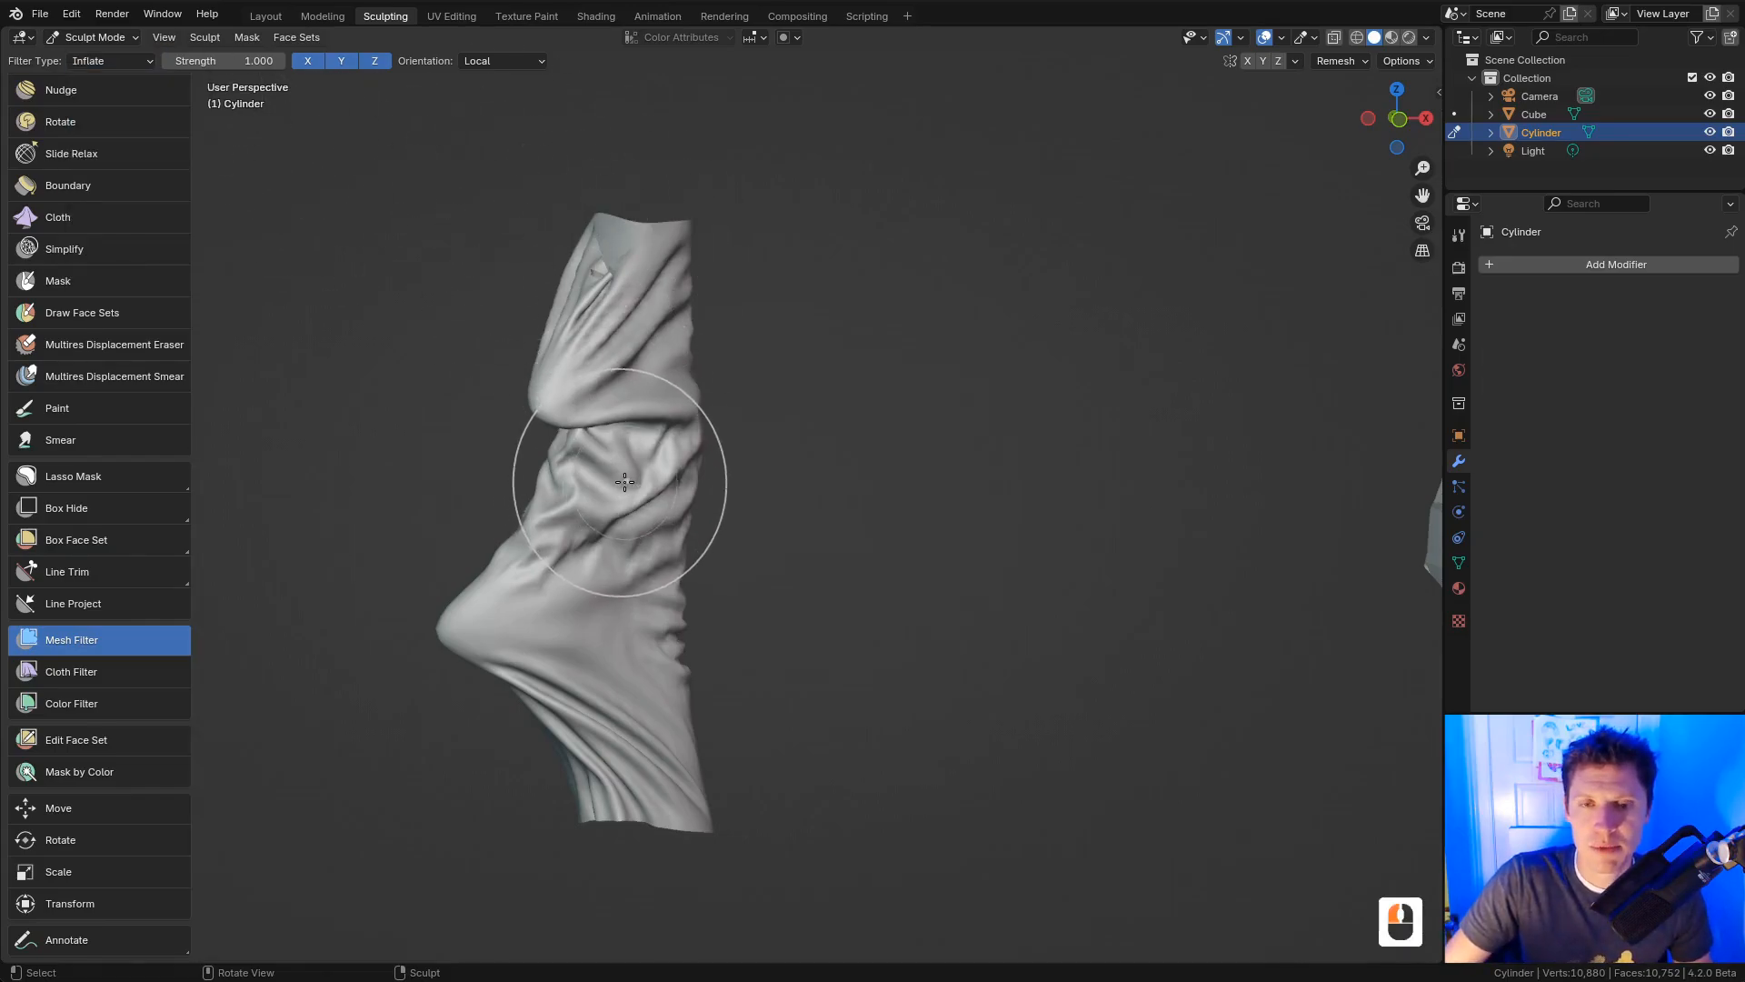
drag(624, 482, 656, 510)
key(Escape)
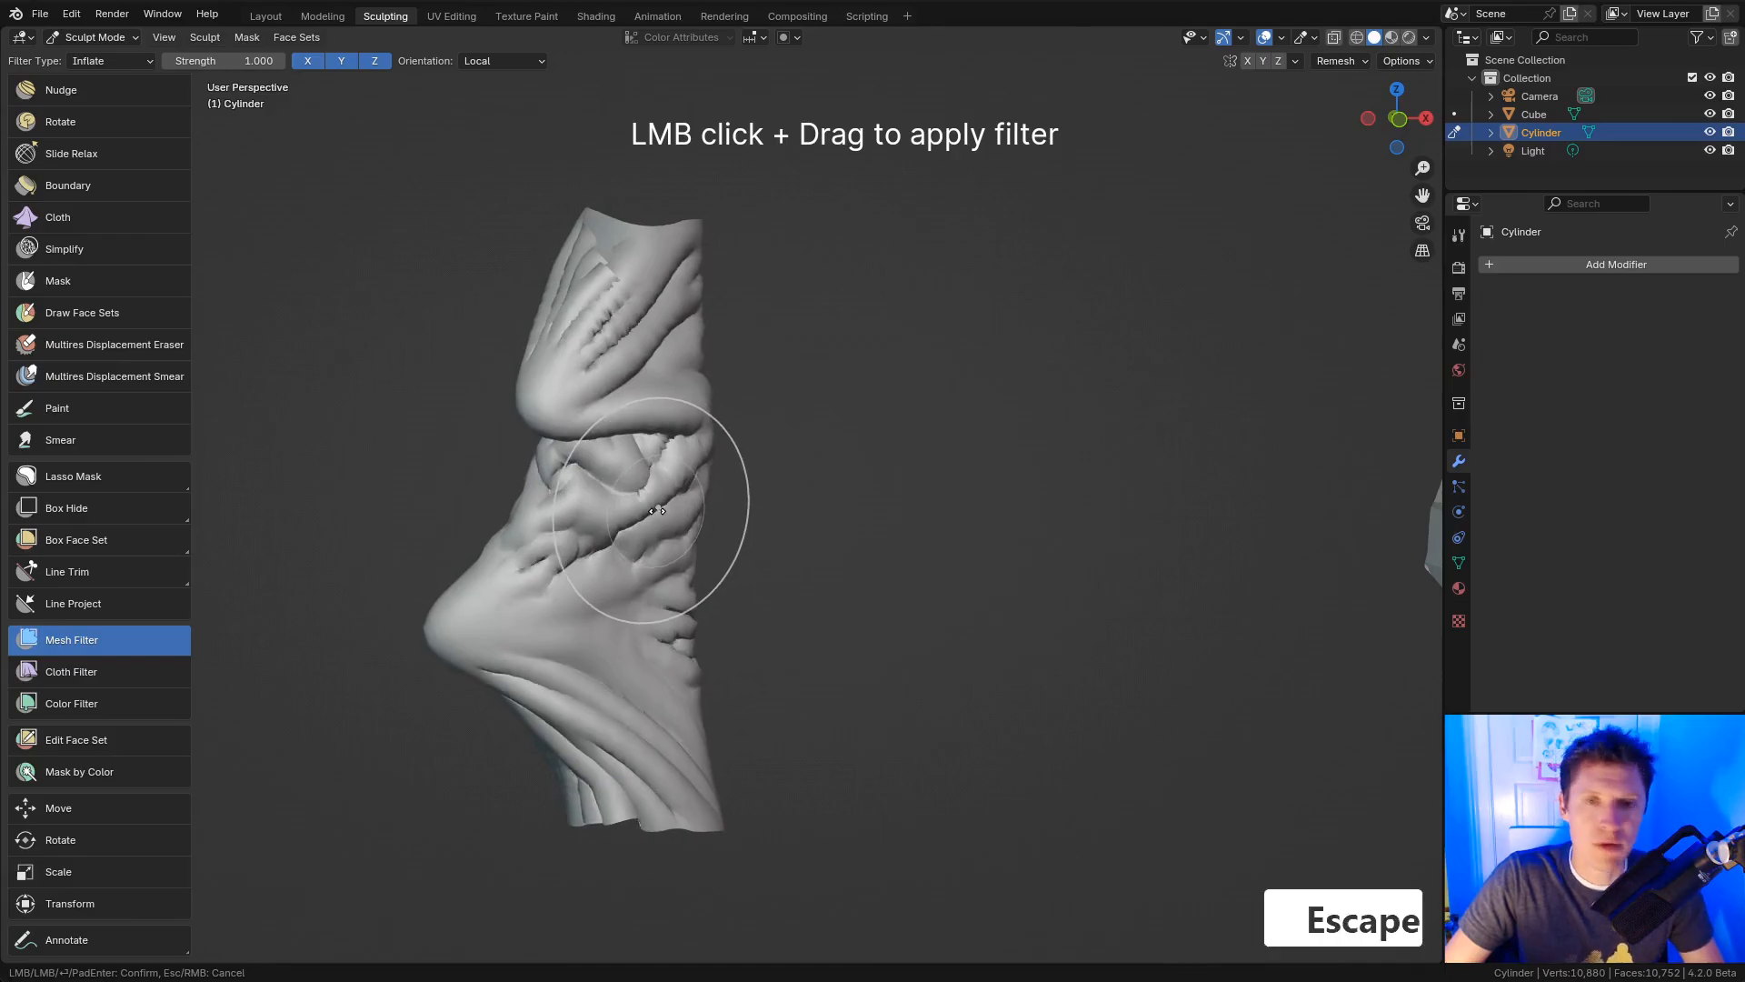
Step: Set the Mesh Filter type to Smooth, try a strong smoothing of the whole cylinder and undo it
click(91, 60)
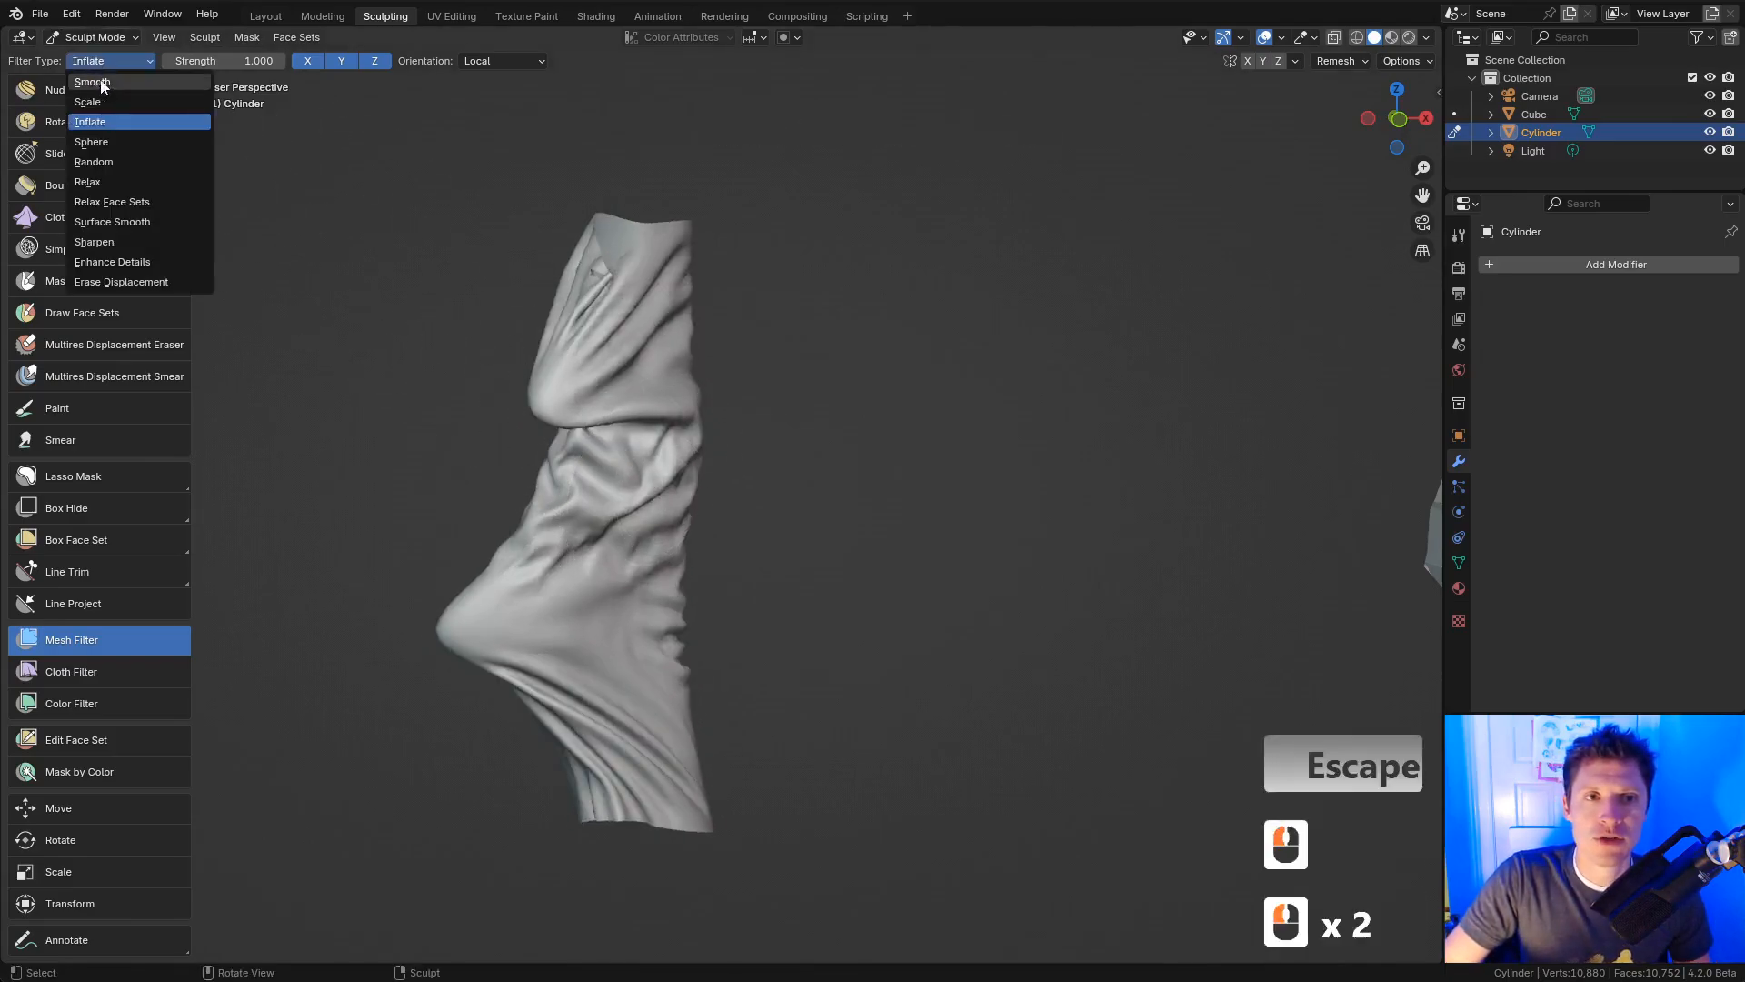
click(96, 80)
drag(572, 520, 581, 521)
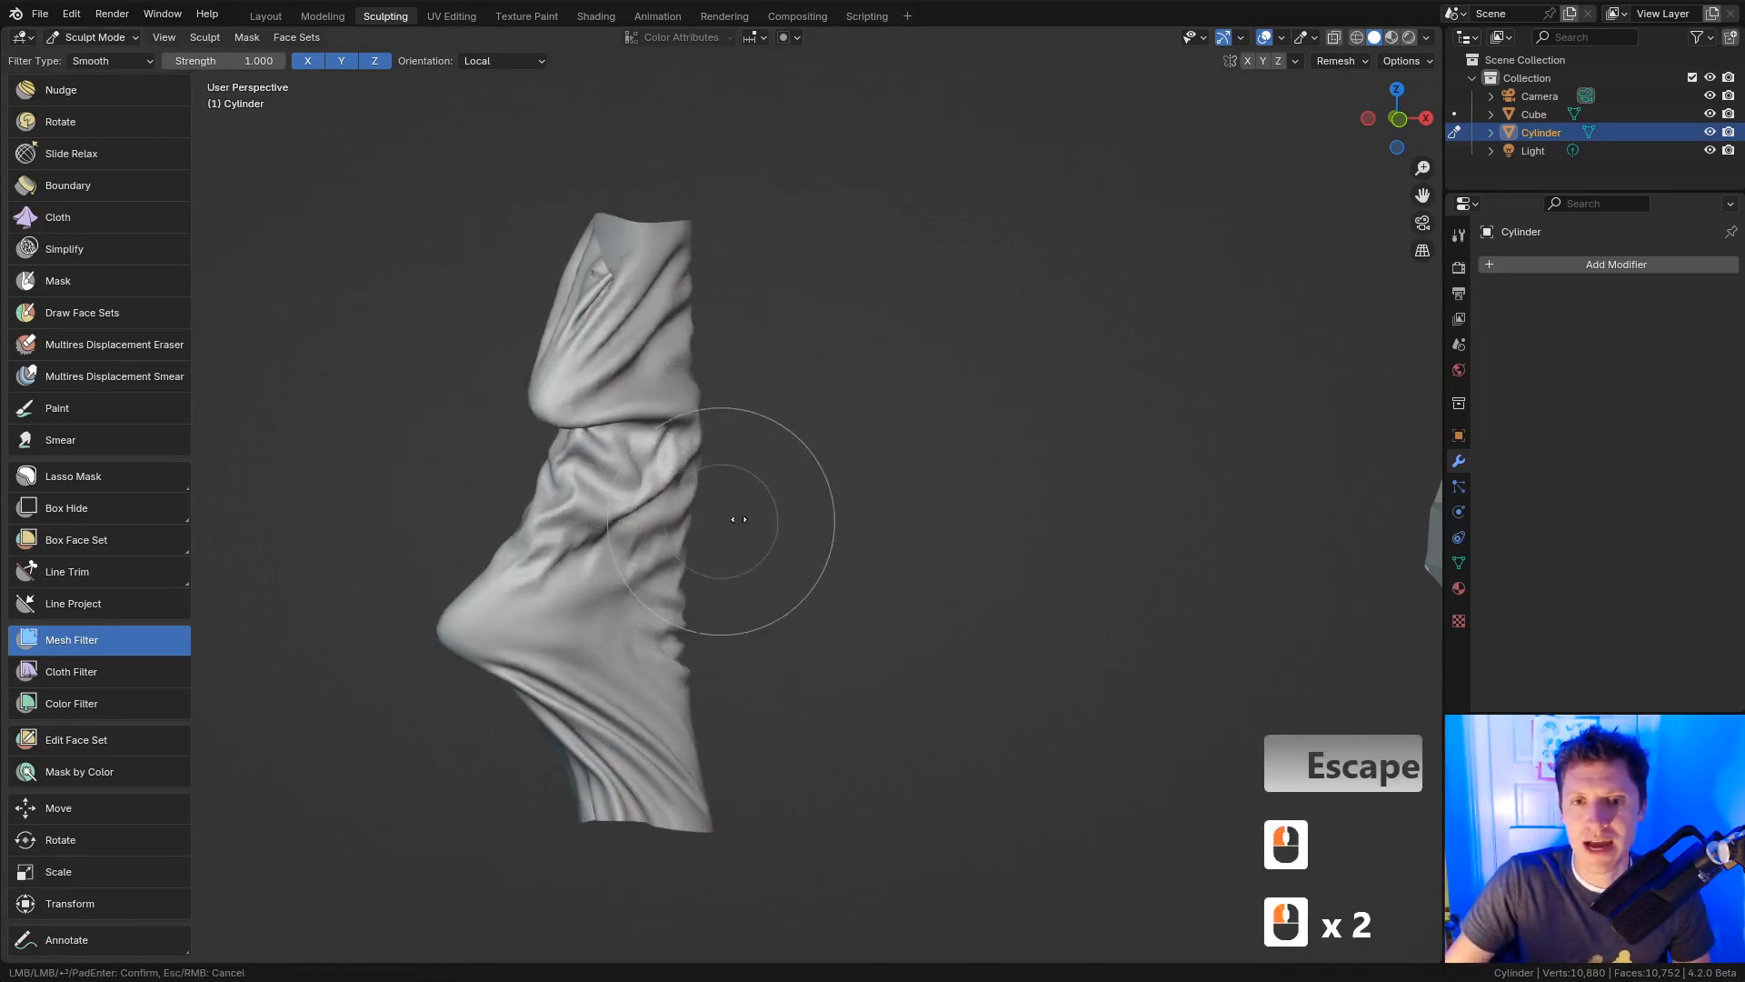
drag(738, 519, 1418, 537)
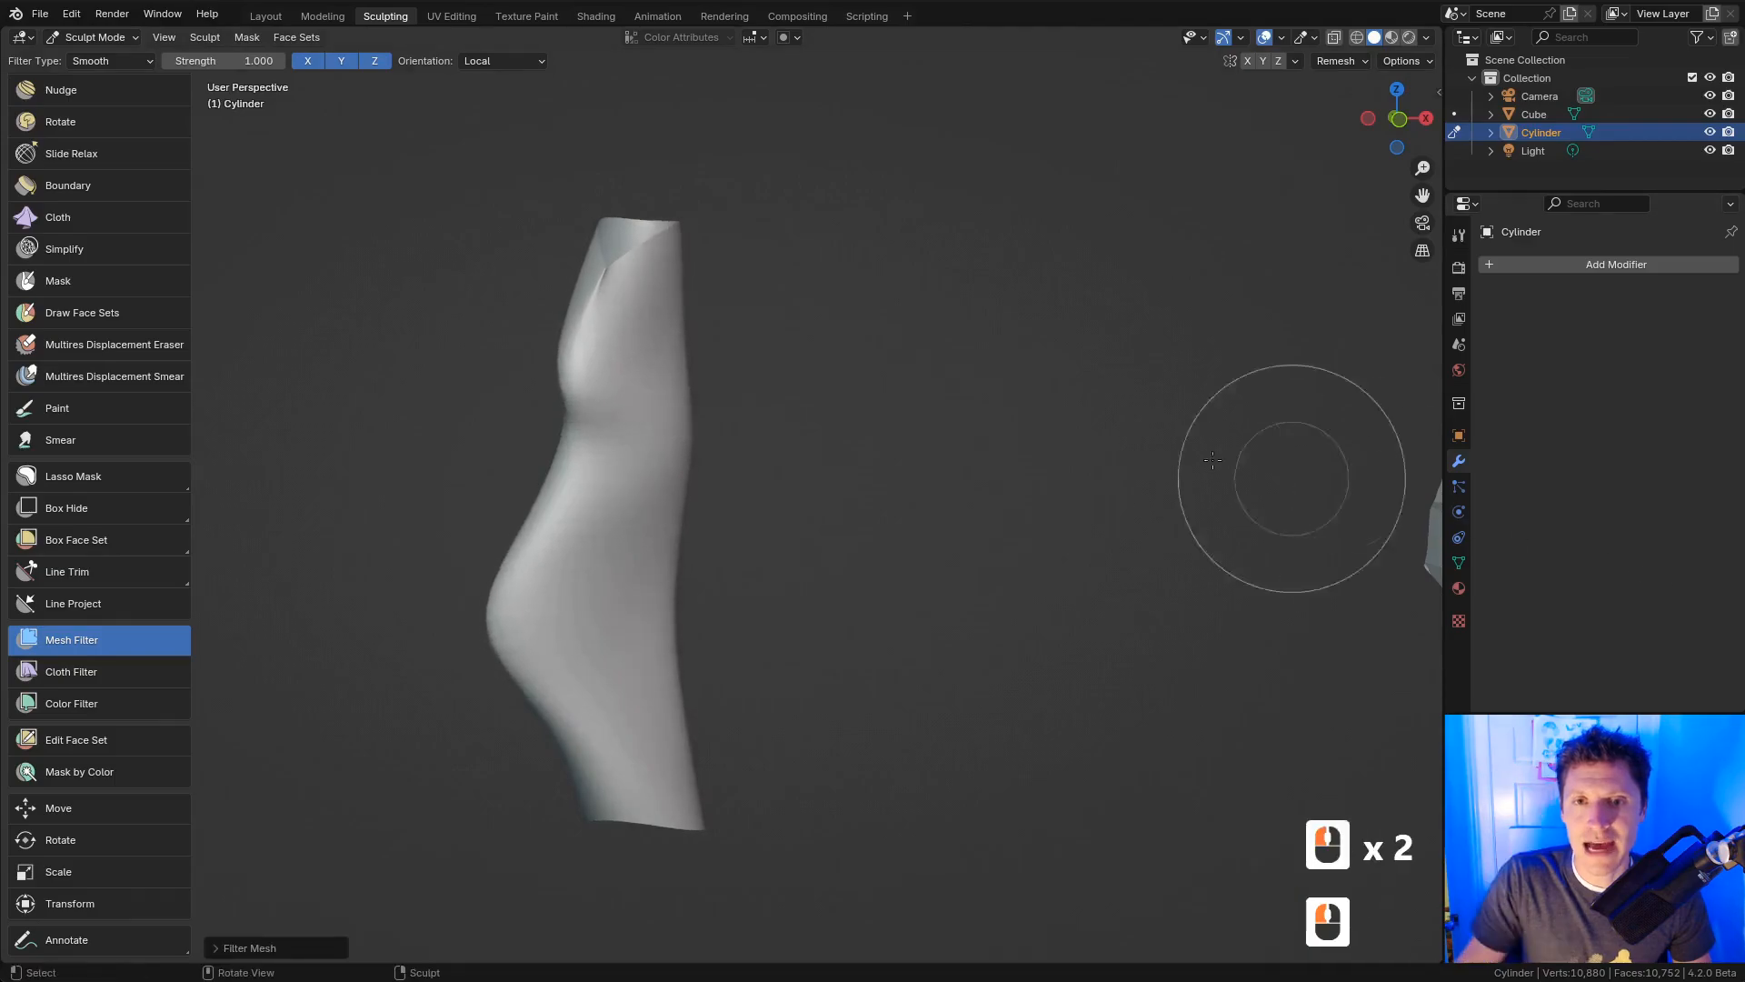
key(ctrl+z)
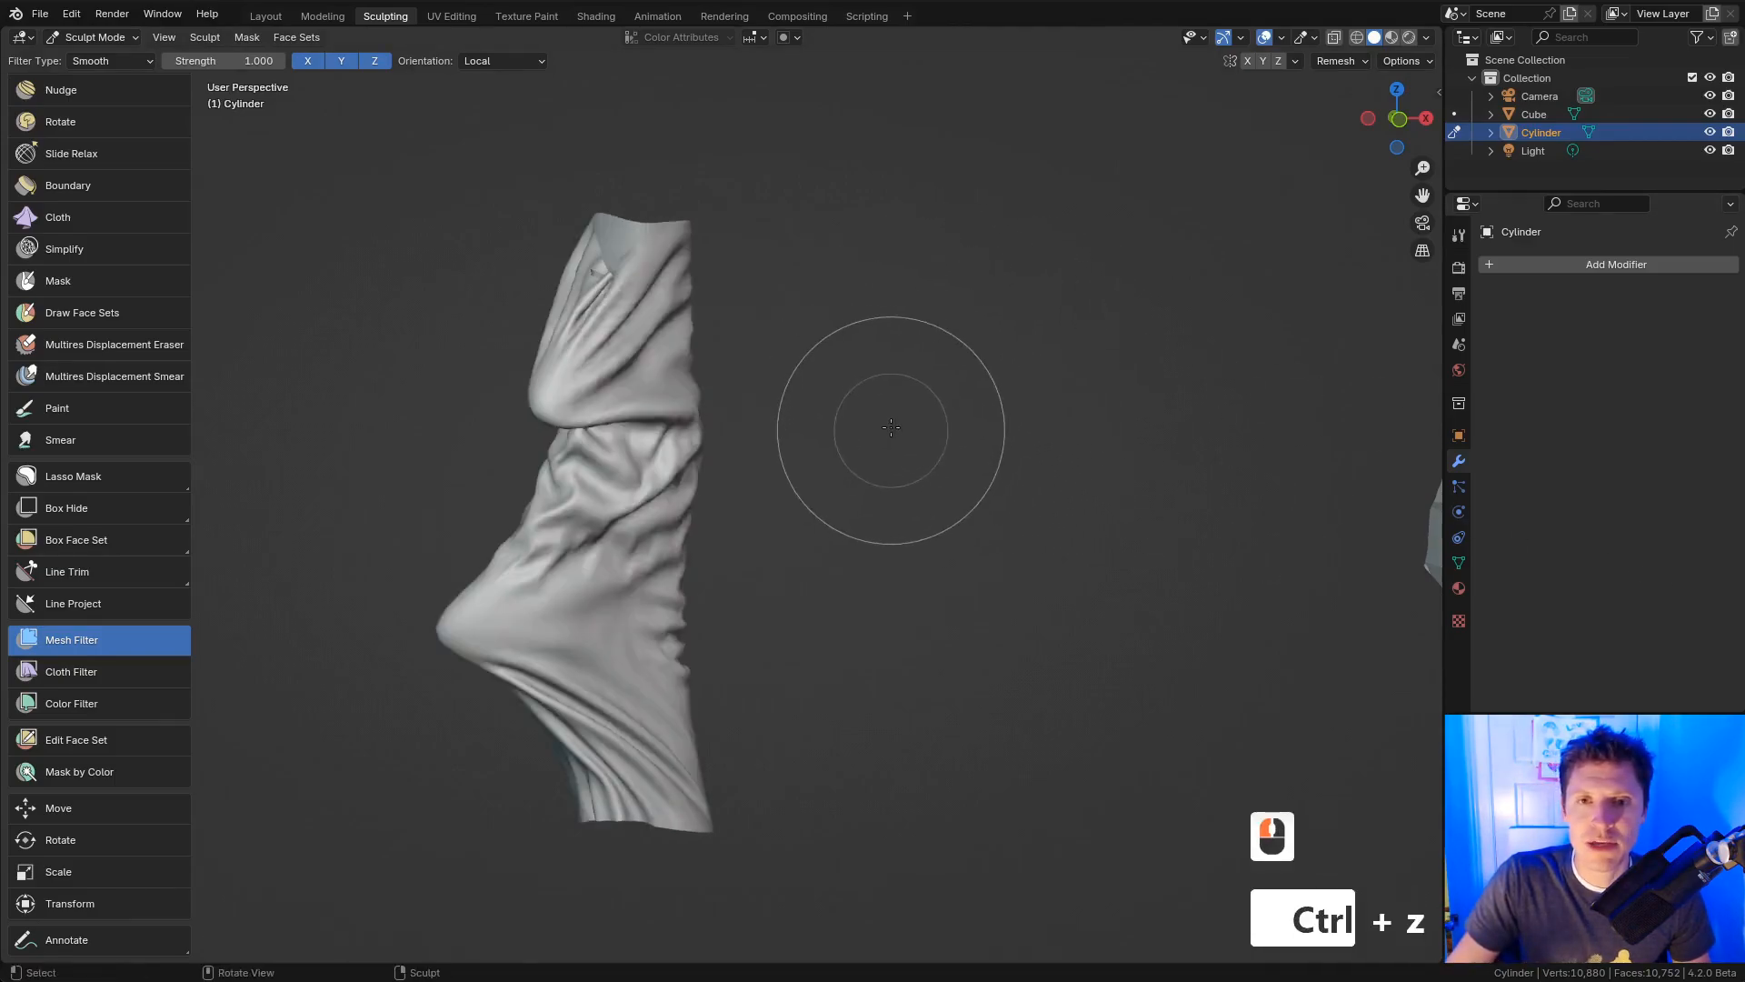
Step: Apply a light Smooth filter pass to soften the cylinder's folds
middle_drag(861, 342, 874, 343)
shift+middle_drag(874, 343, 787, 506)
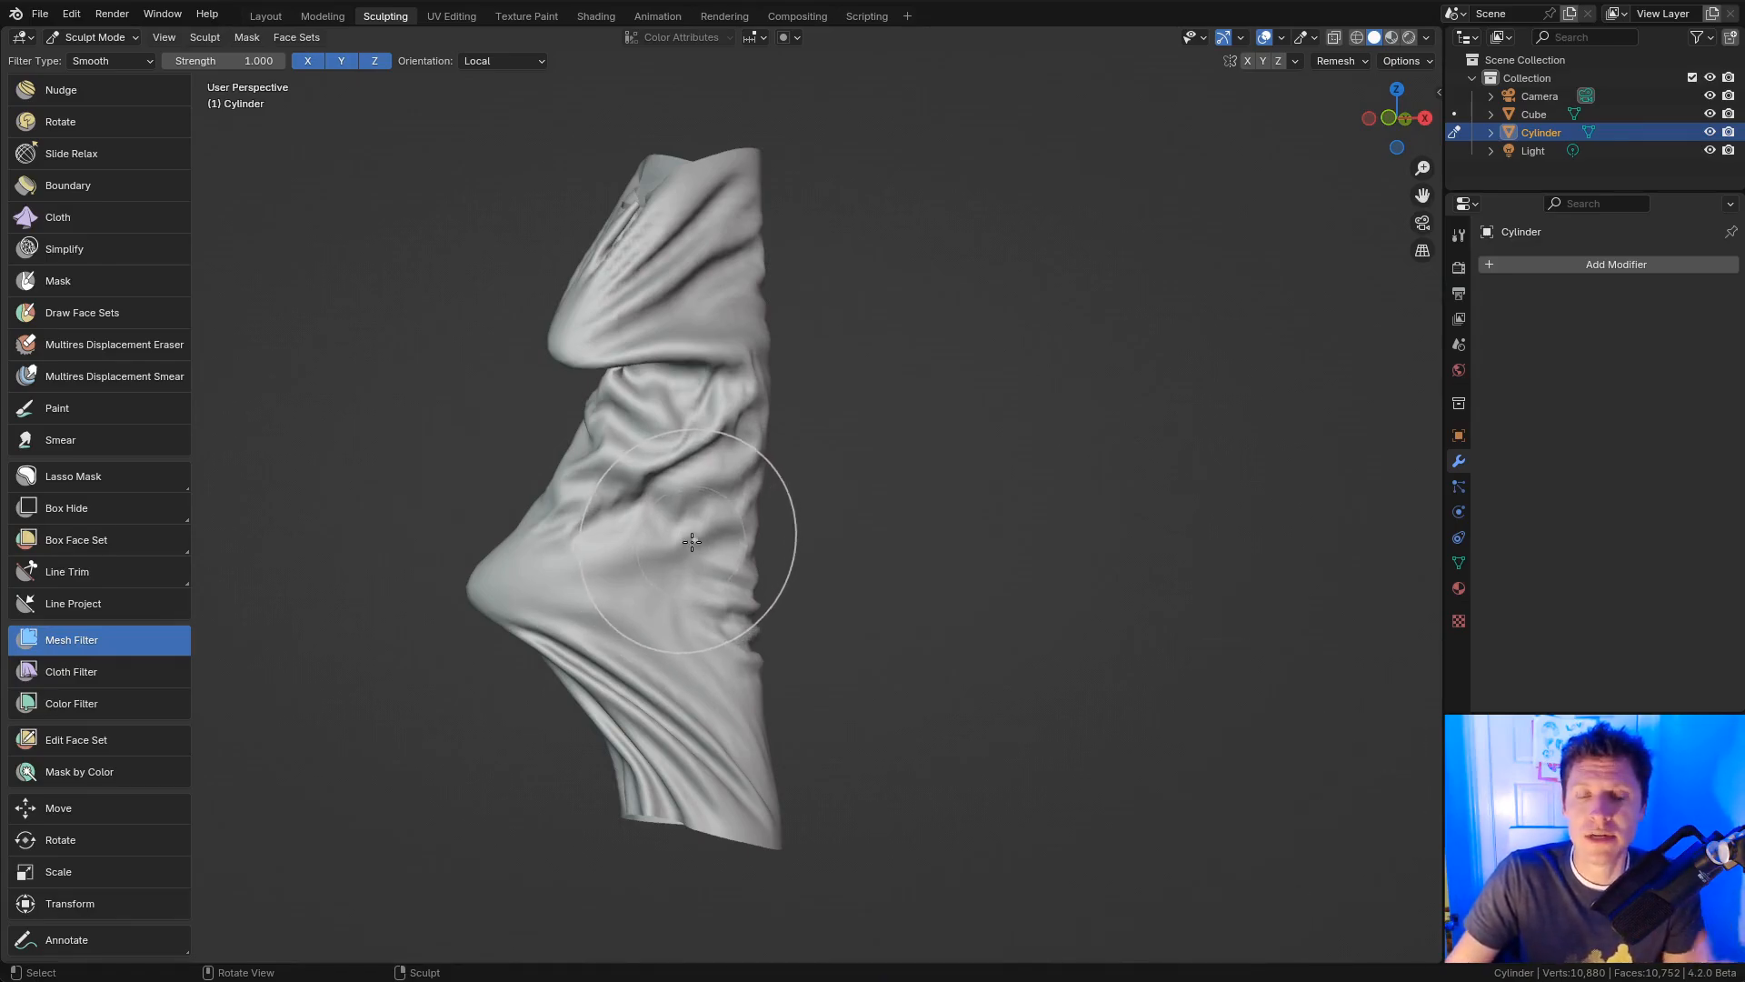
drag(704, 504, 1360, 522)
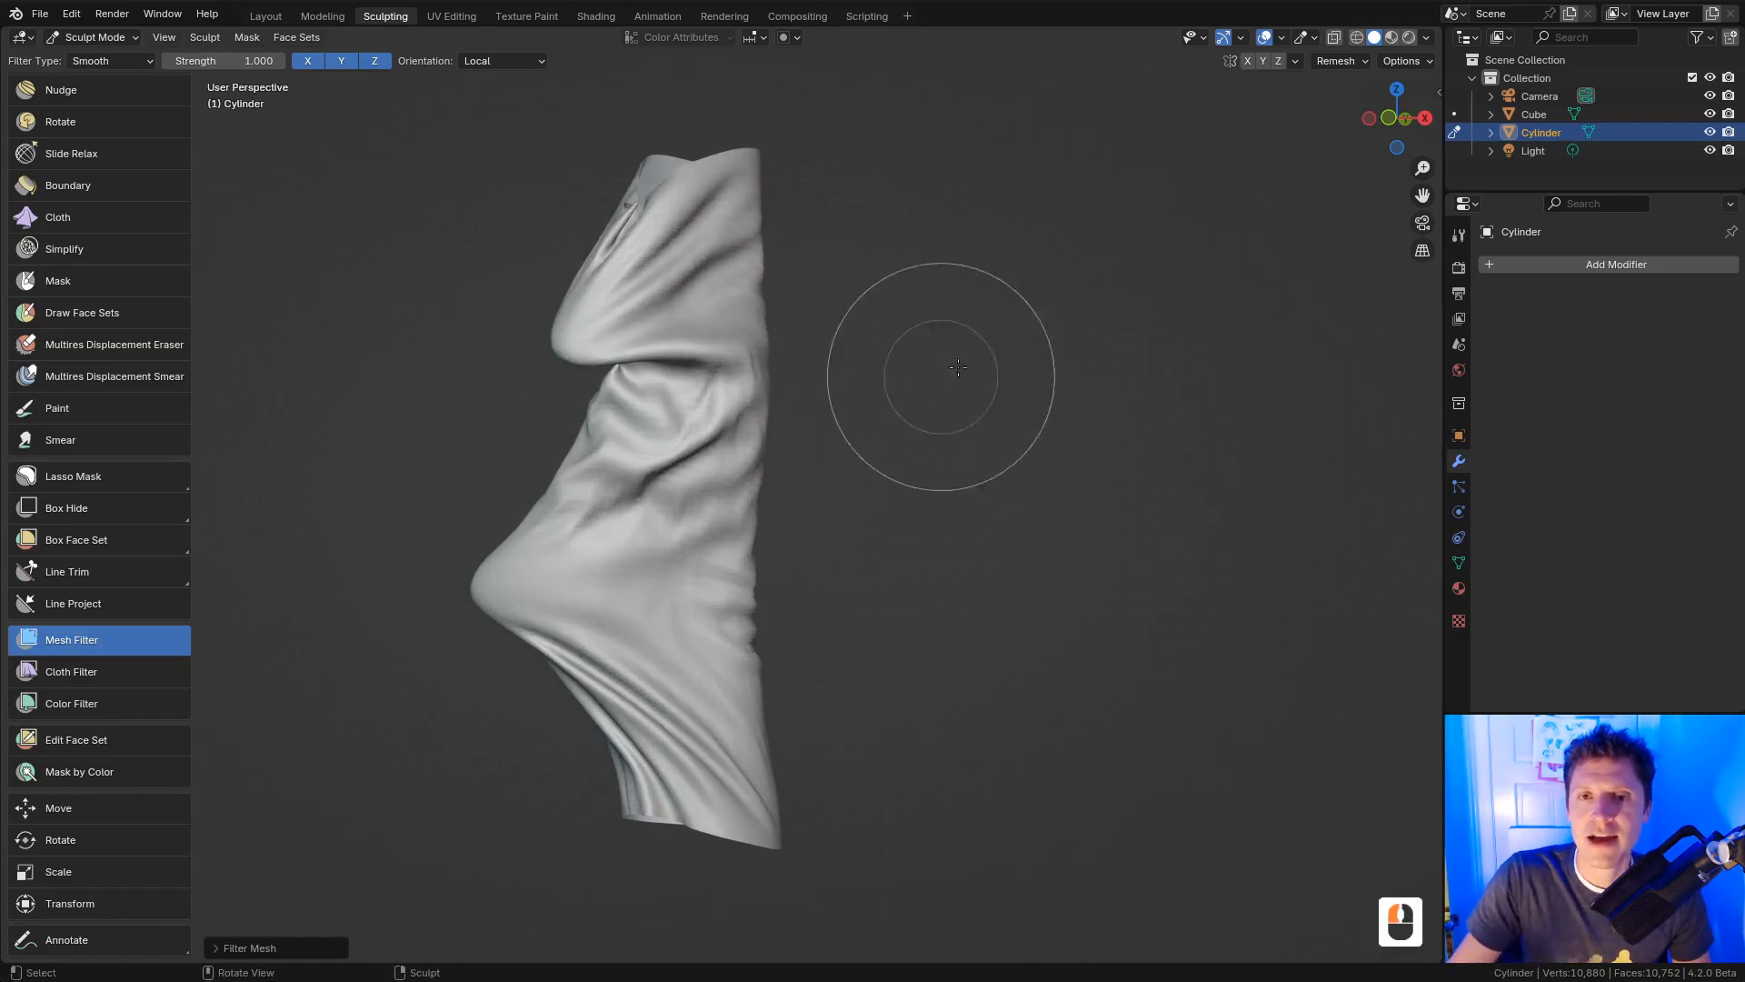
Step: Try a second Smooth filter pass on the cylinder, inspect the folds from the other side and undo that pass
drag(686, 496, 1414, 545)
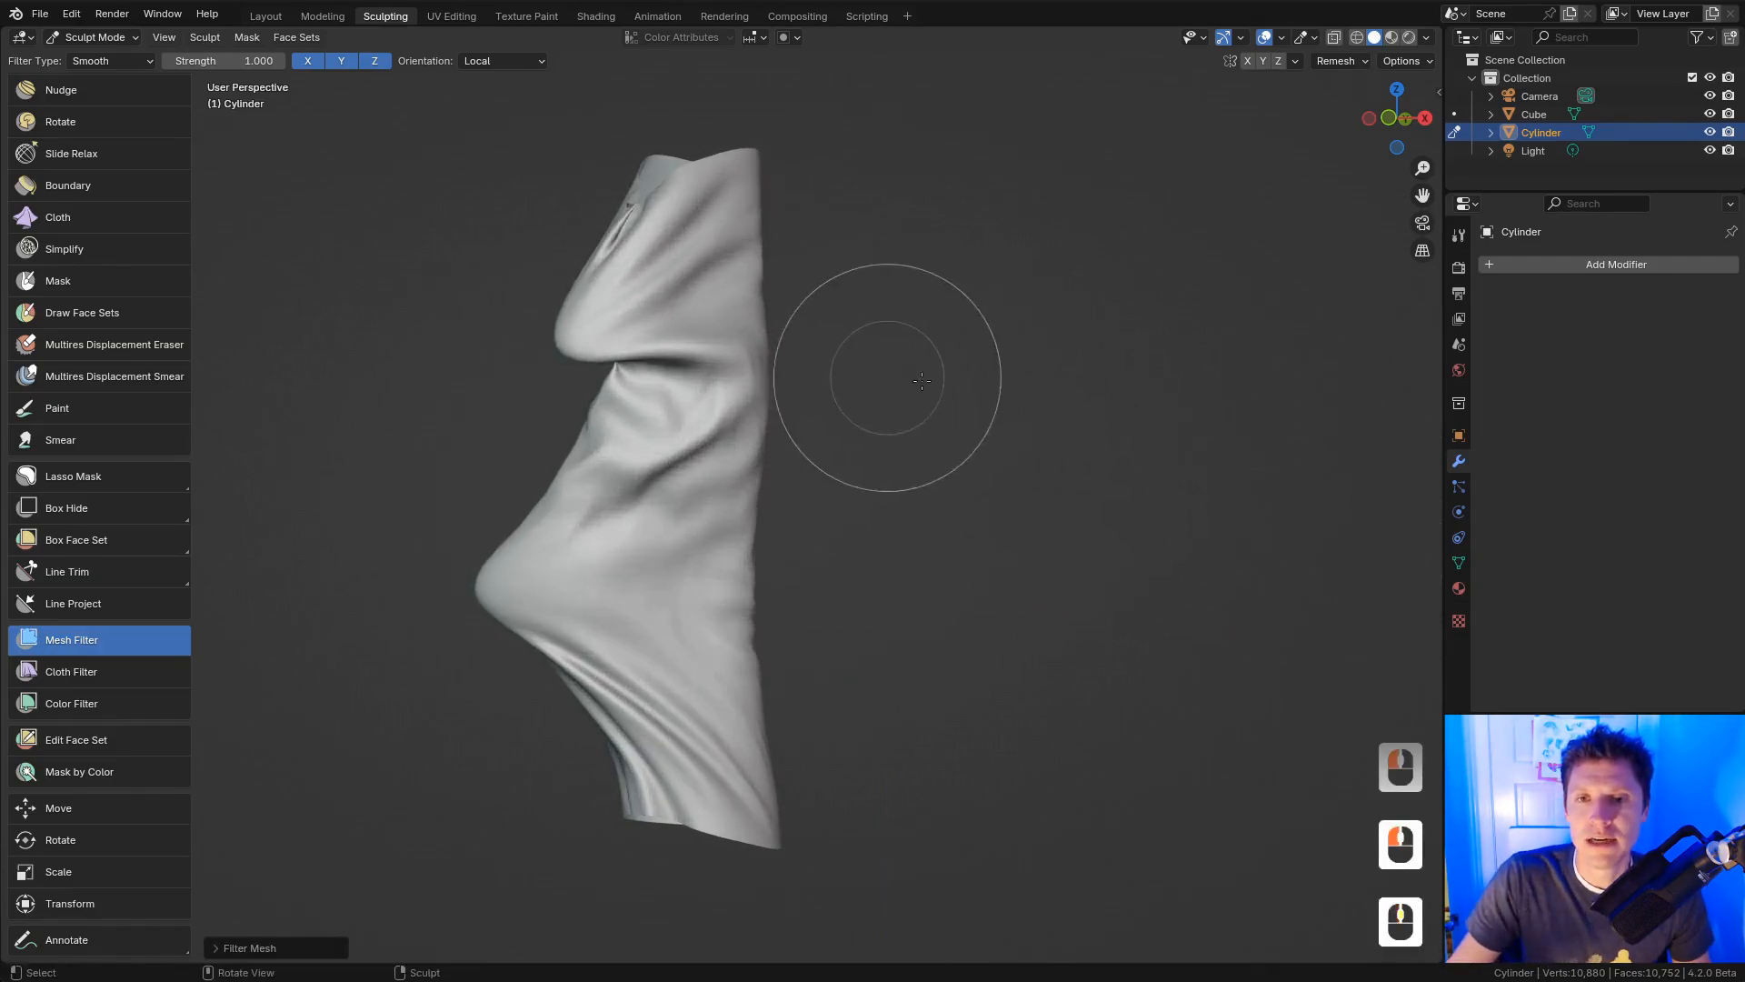
middle_drag(886, 377, 806, 373)
ctrl+middle_drag(773, 500, 766, 463)
middle_drag(766, 464, 987, 454)
shift+middle_drag(986, 455, 948, 407)
ctrl+middle_drag(945, 487, 885, 432)
key(ctrl+z)
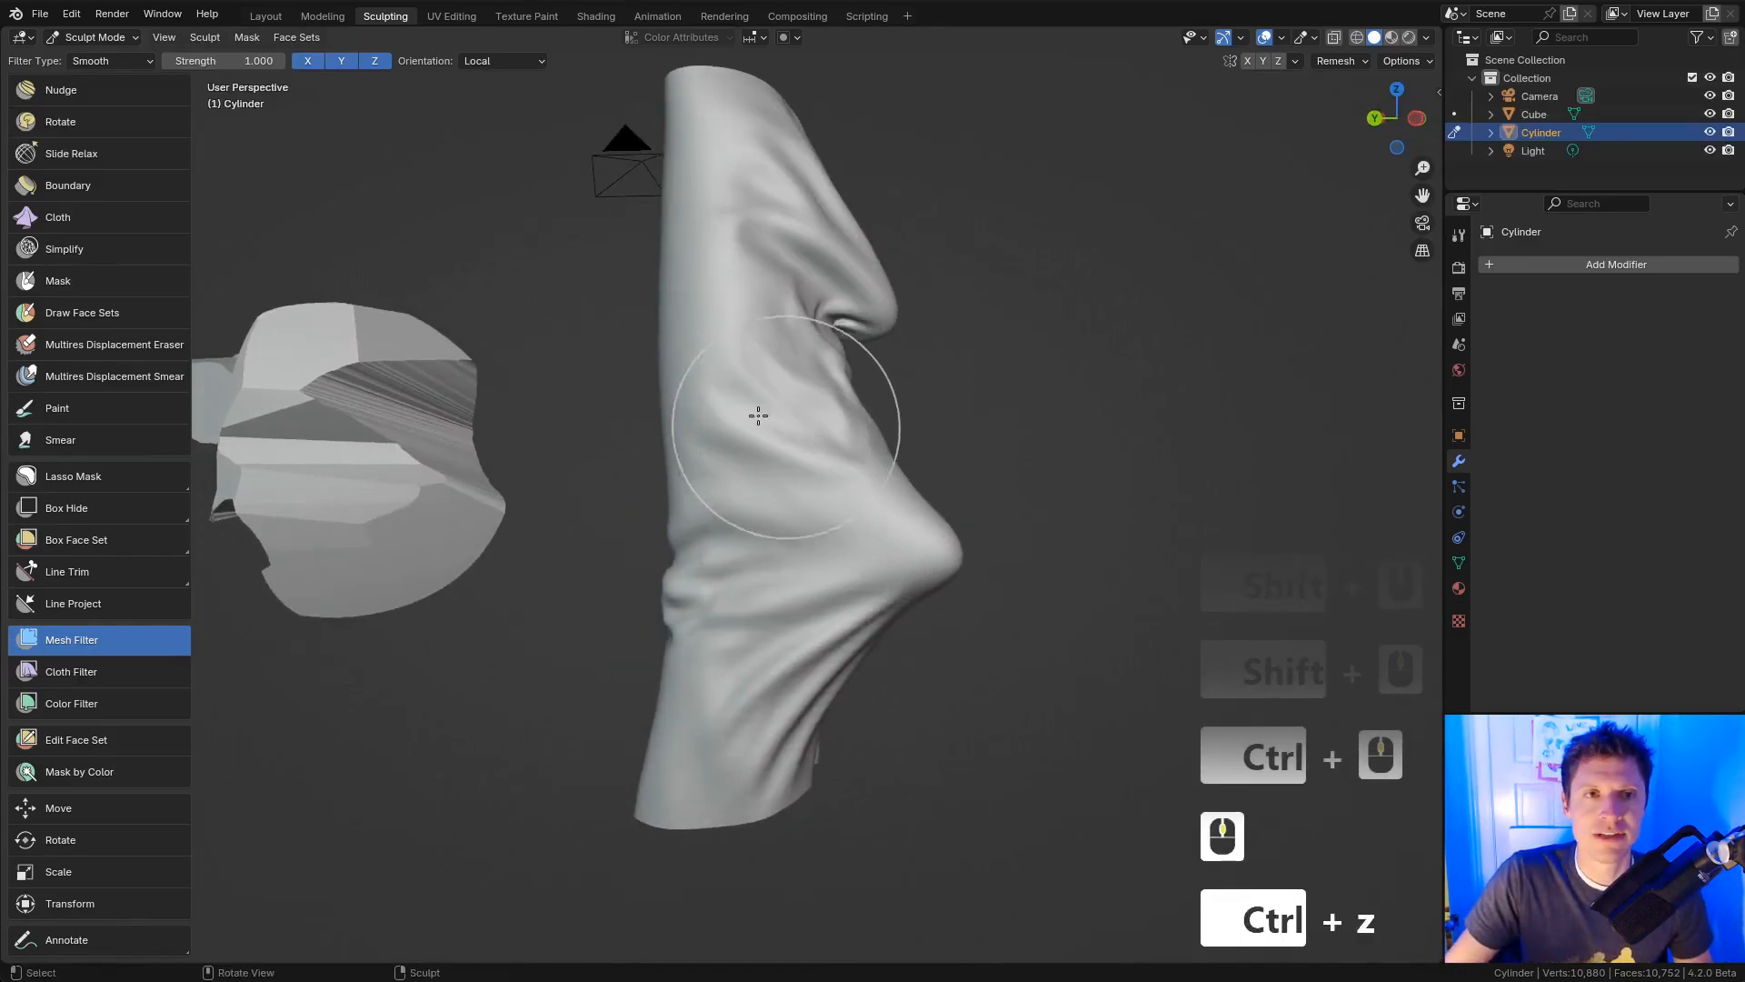
Step: Set the Mesh Filter type to Relax and turn on the wireframe overlay
click(106, 60)
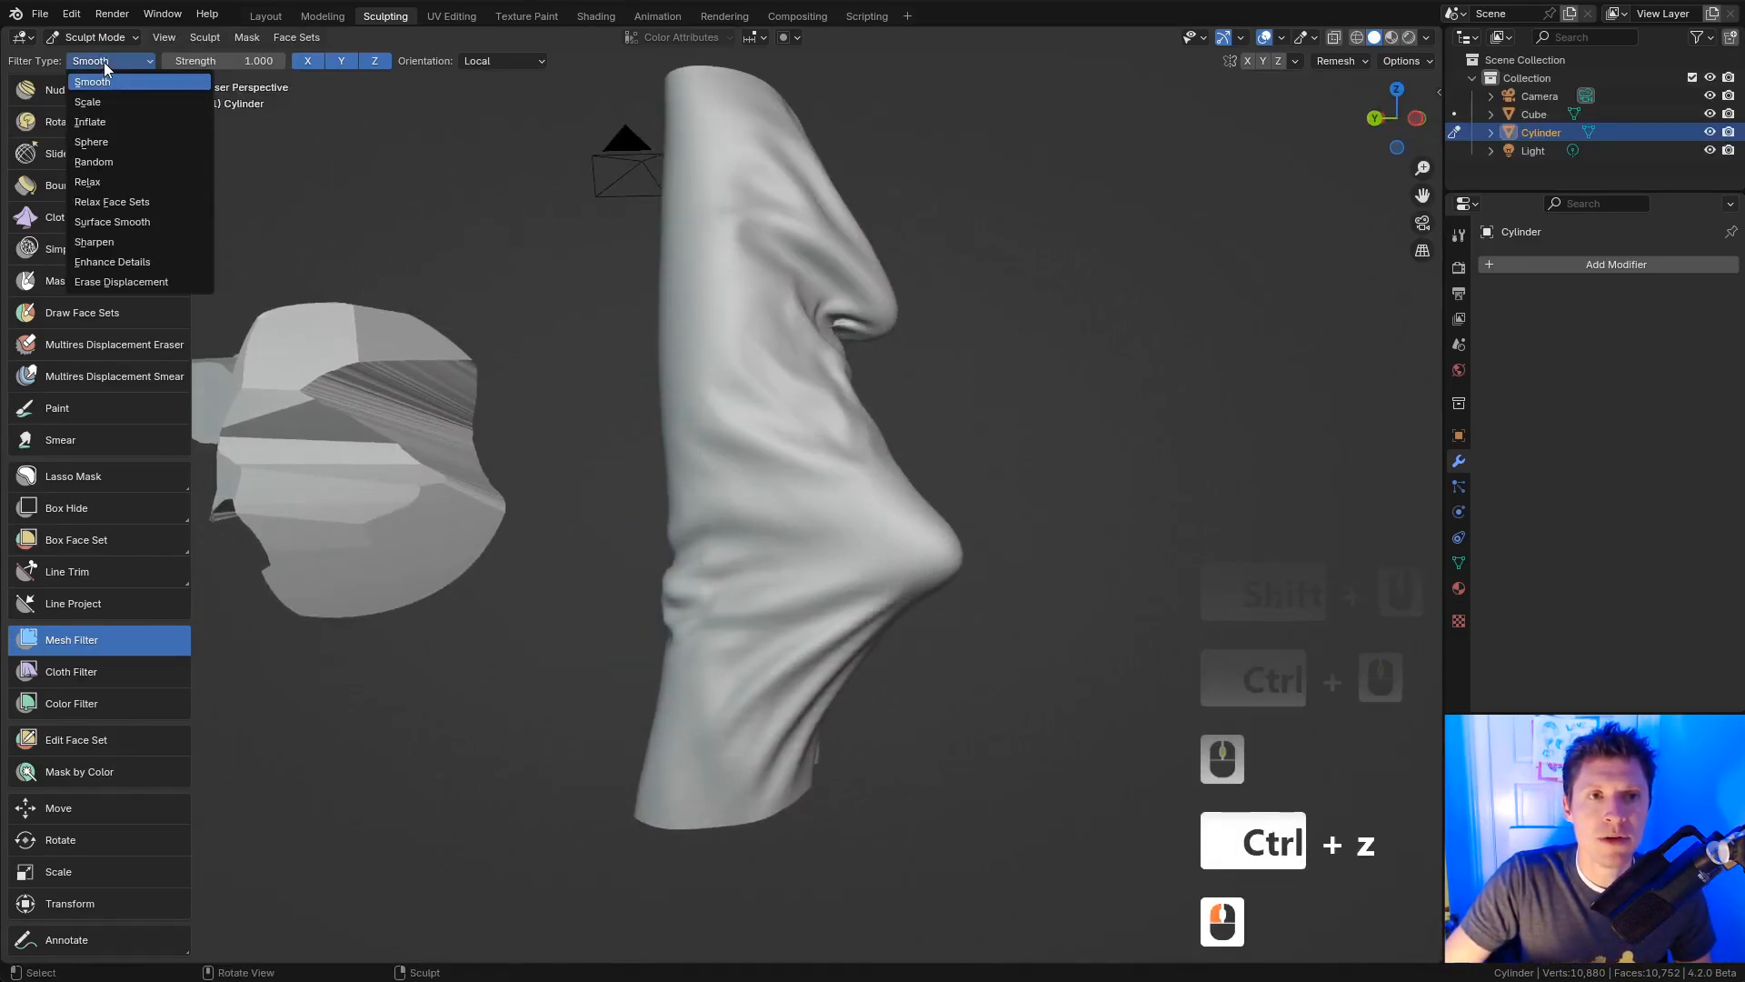
click(82, 182)
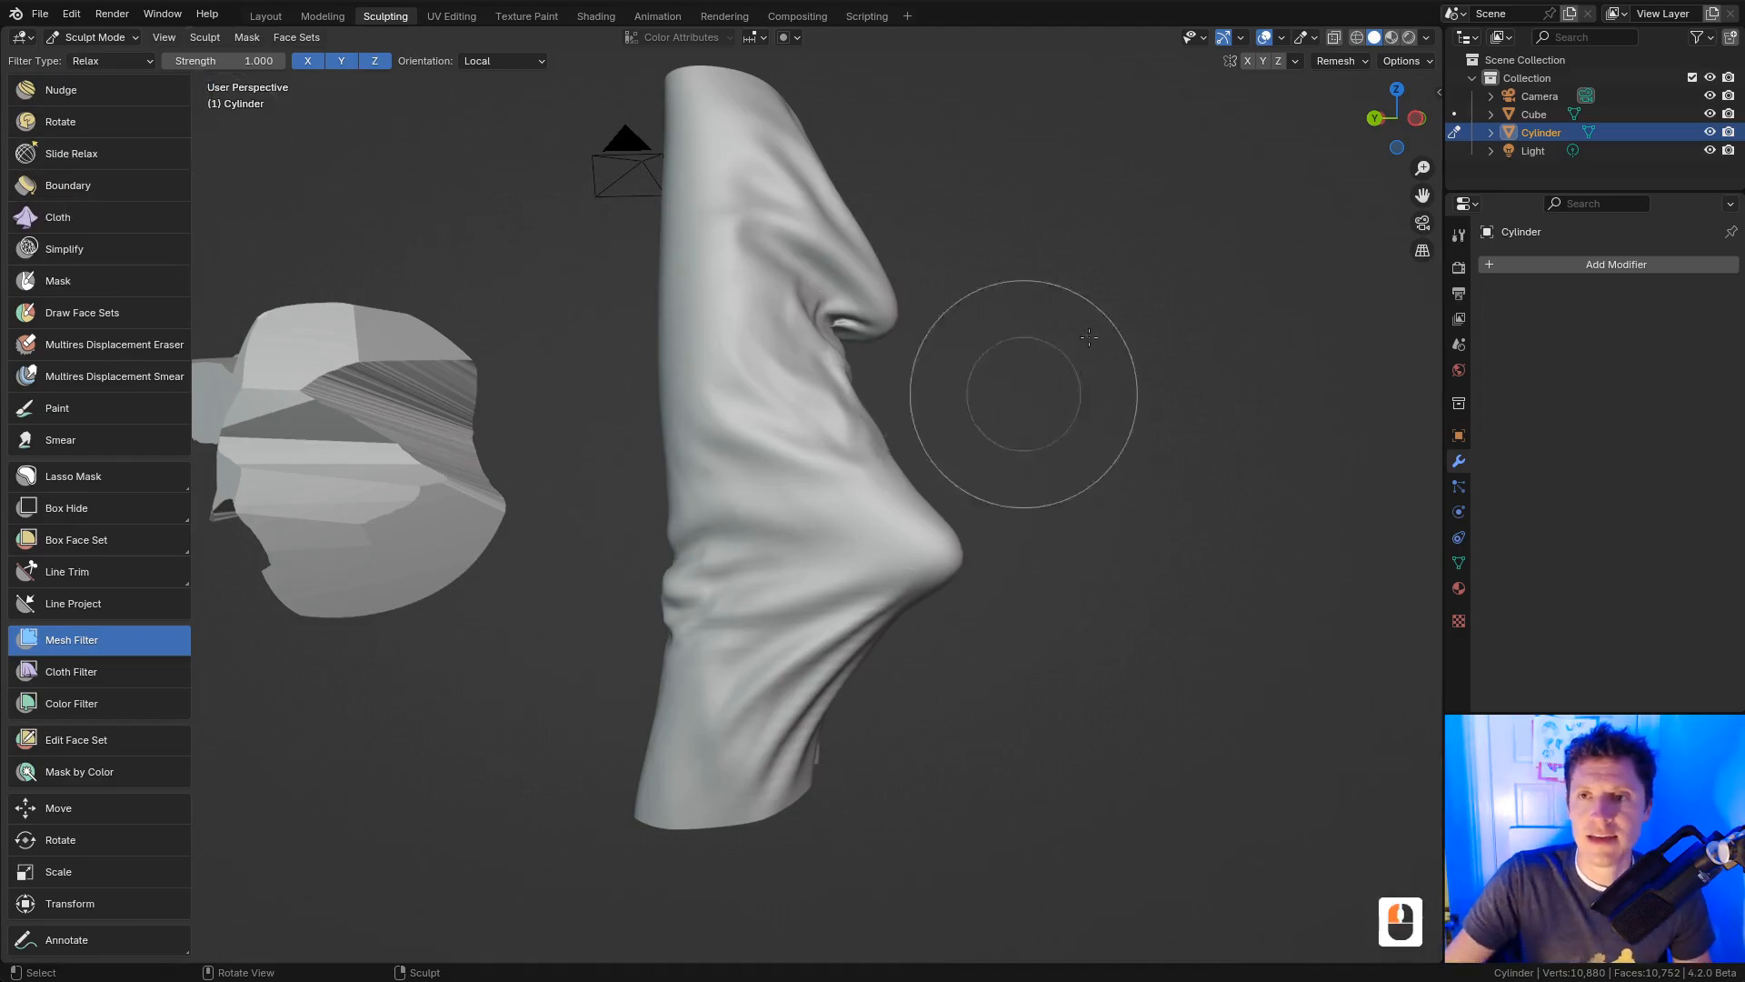
click(1280, 38)
click(1170, 346)
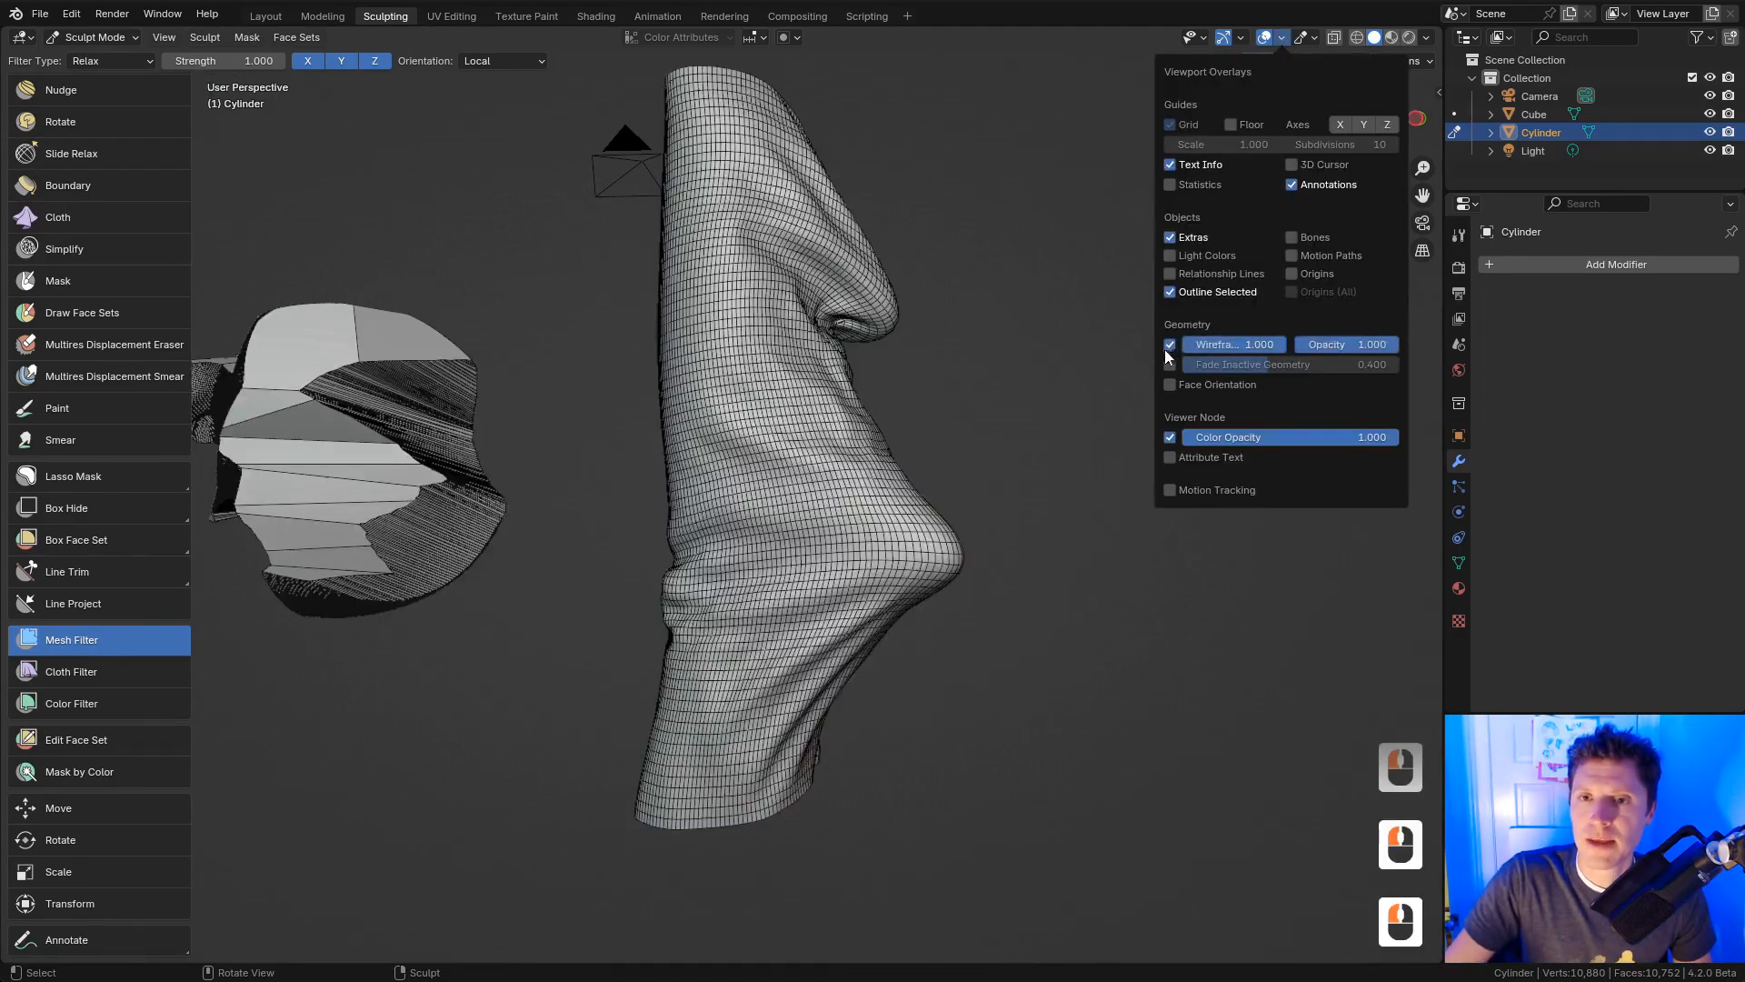
Step: Apply the Relax filter to even out the cylinder's mesh grid, checking the wireframe around the upper fold
ctrl+middle_drag(1027, 409, 1007, 332)
shift+middle_drag(1007, 331, 918, 427)
middle_drag(936, 473, 872, 502)
shift+middle_drag(1000, 363, 875, 513)
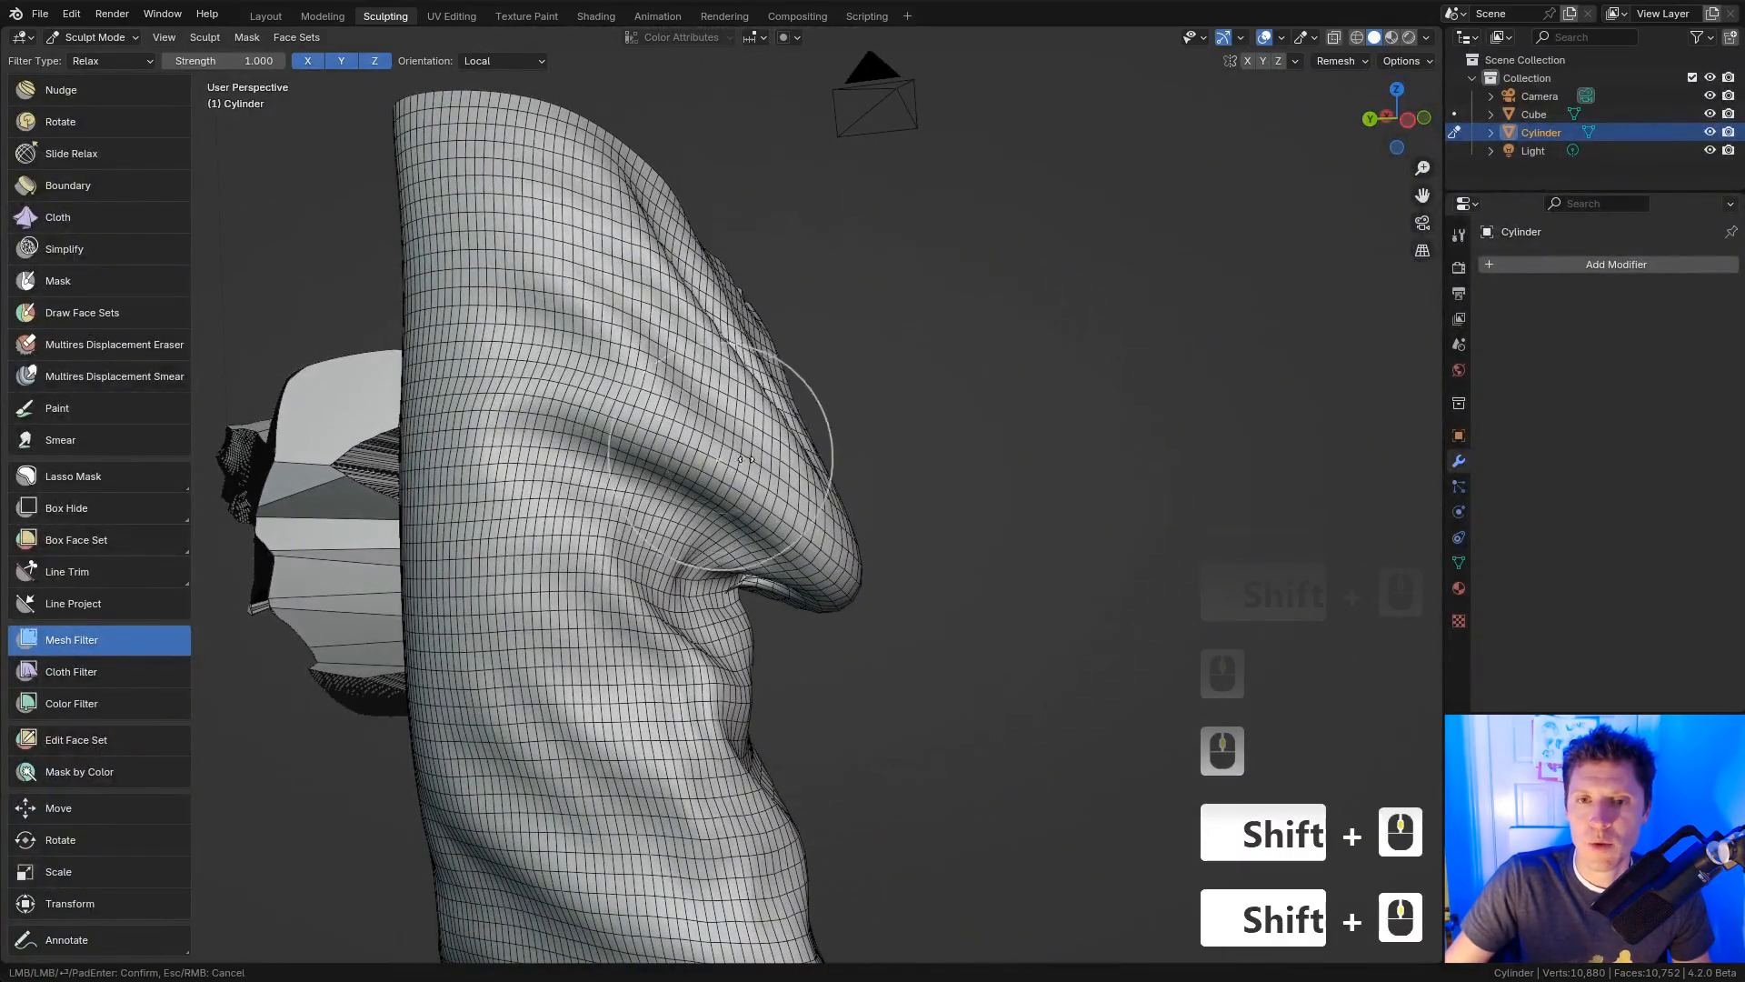
drag(1095, 483, 1592, 530)
shift+middle_drag(980, 488, 992, 443)
ctrl+middle_drag(978, 423, 962, 475)
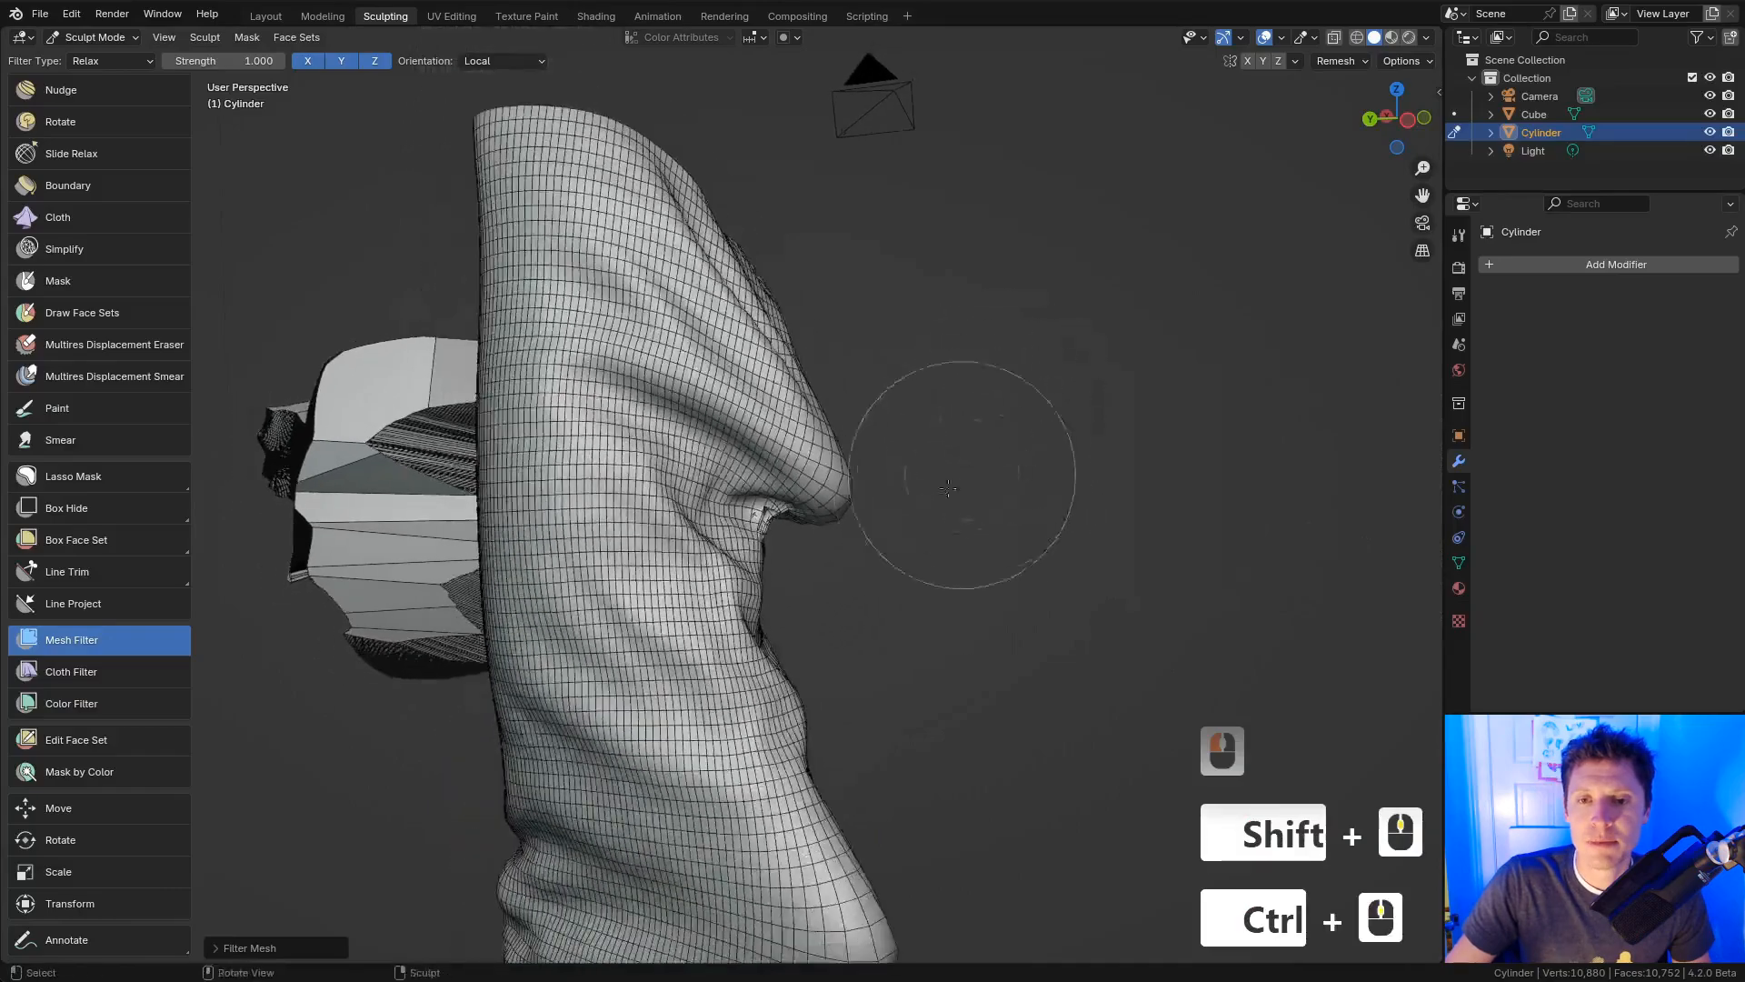
Step: Try another Relax filter pass while viewing the stretched lower bulge, and undo it
shift+middle_drag(876, 599, 921, 443)
shift+middle_drag(943, 703, 927, 550)
middle_drag(927, 550, 967, 562)
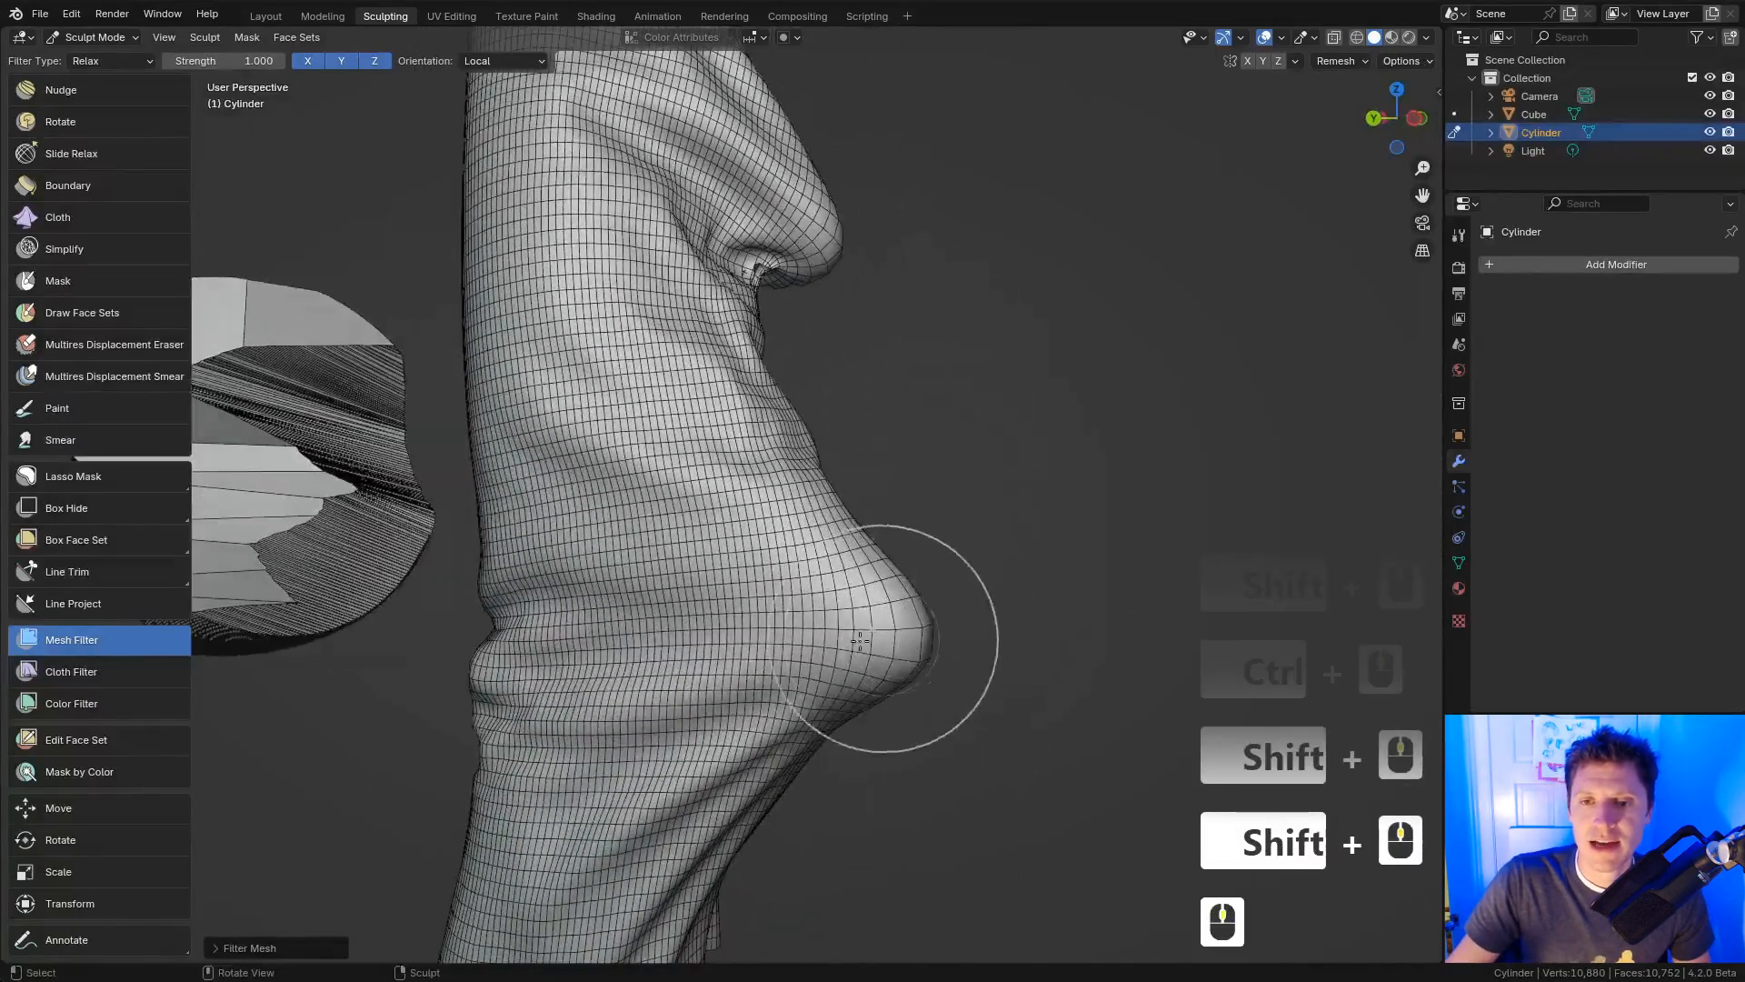
drag(816, 659, 1509, 618)
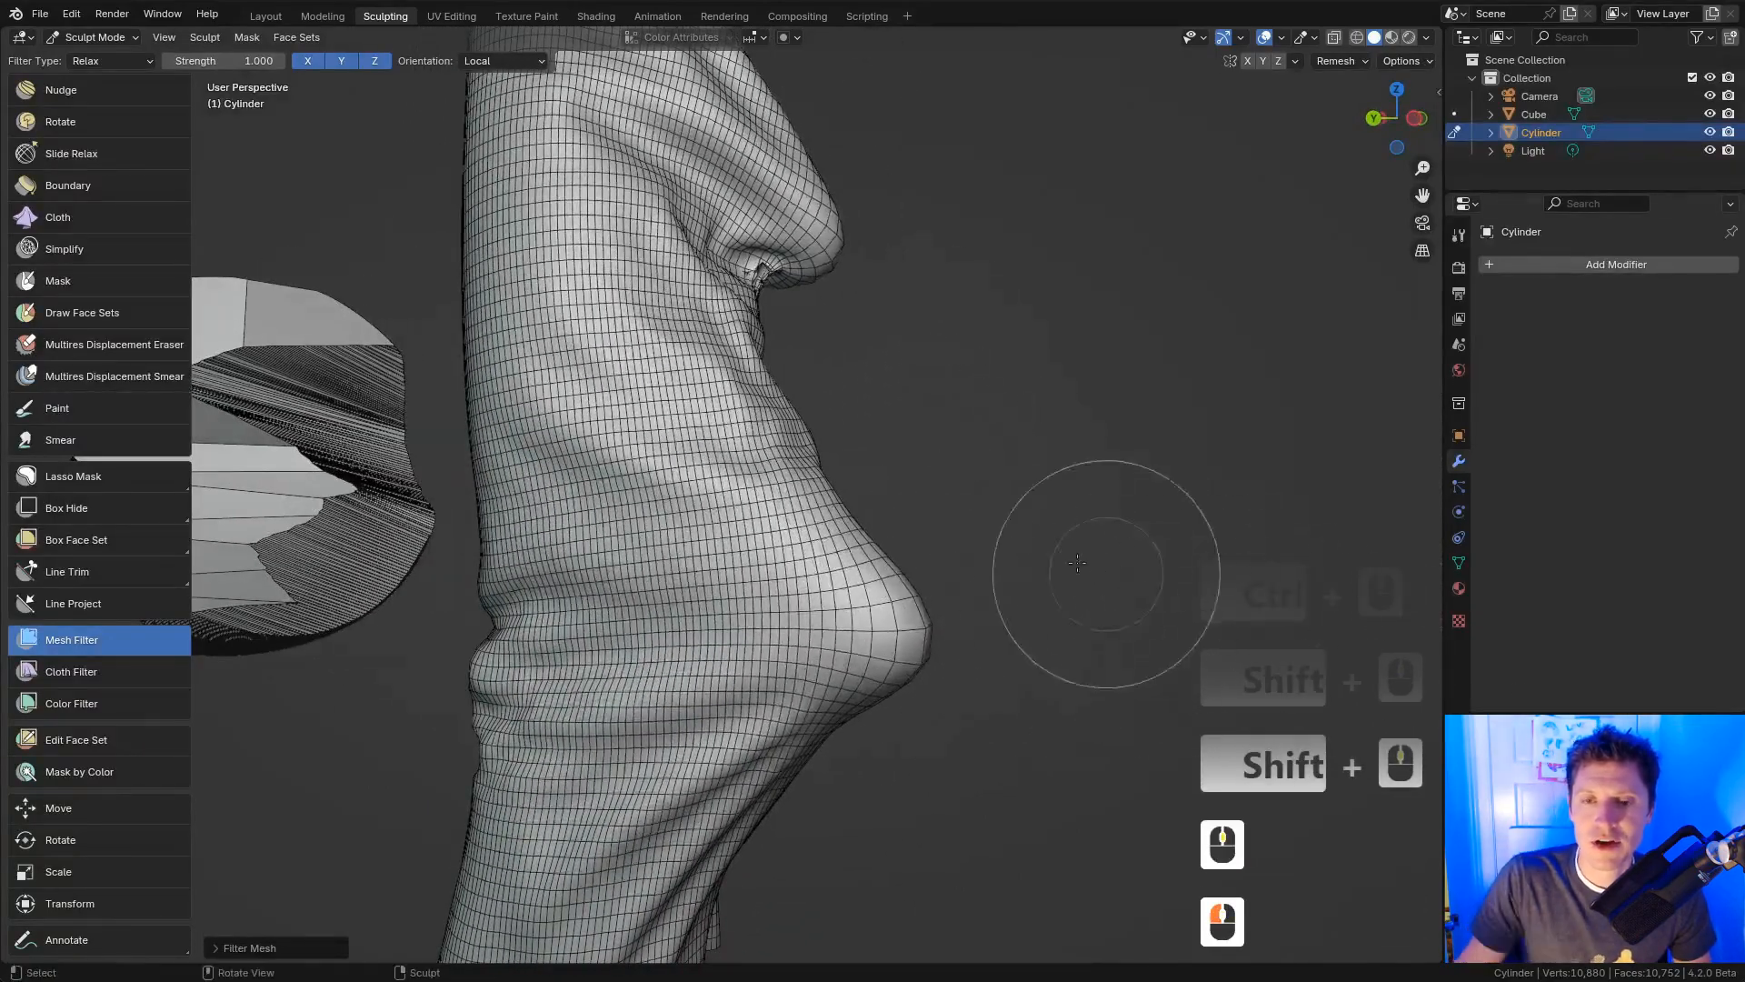
key(ctrl)
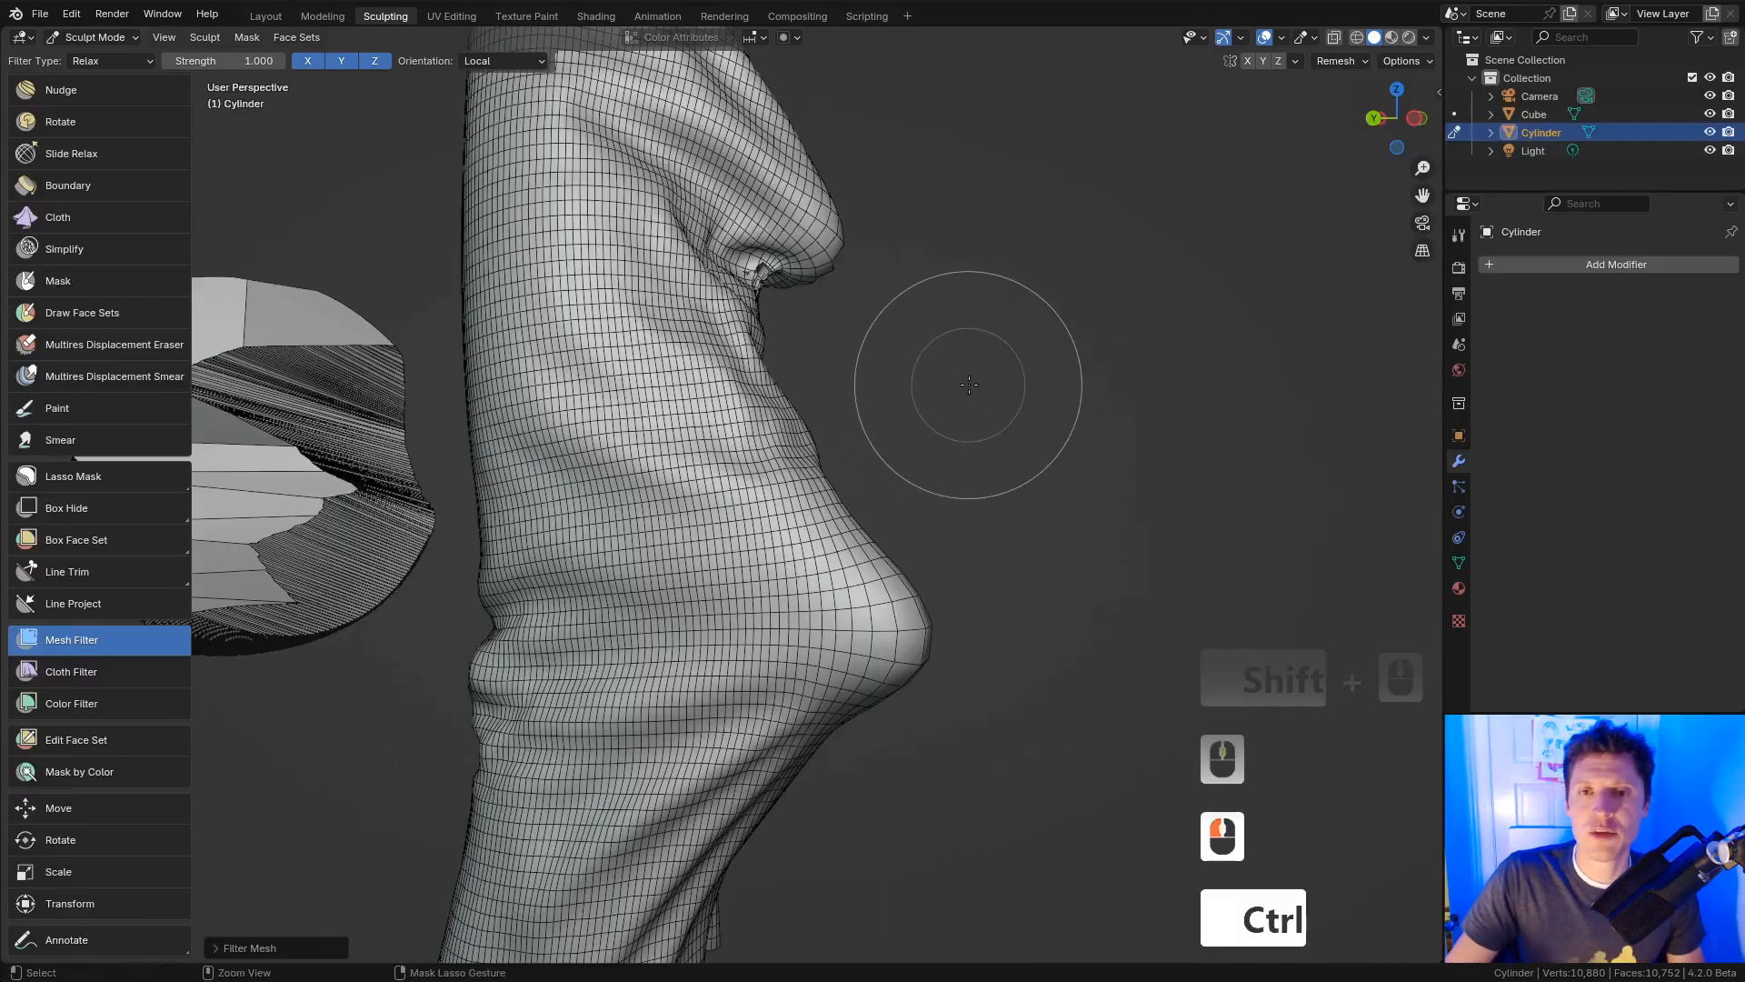
key(ctrl+z)
Step: Turn off the wireframe overlay on the sculpted objects
ctrl+middle_drag(967, 363, 993, 312)
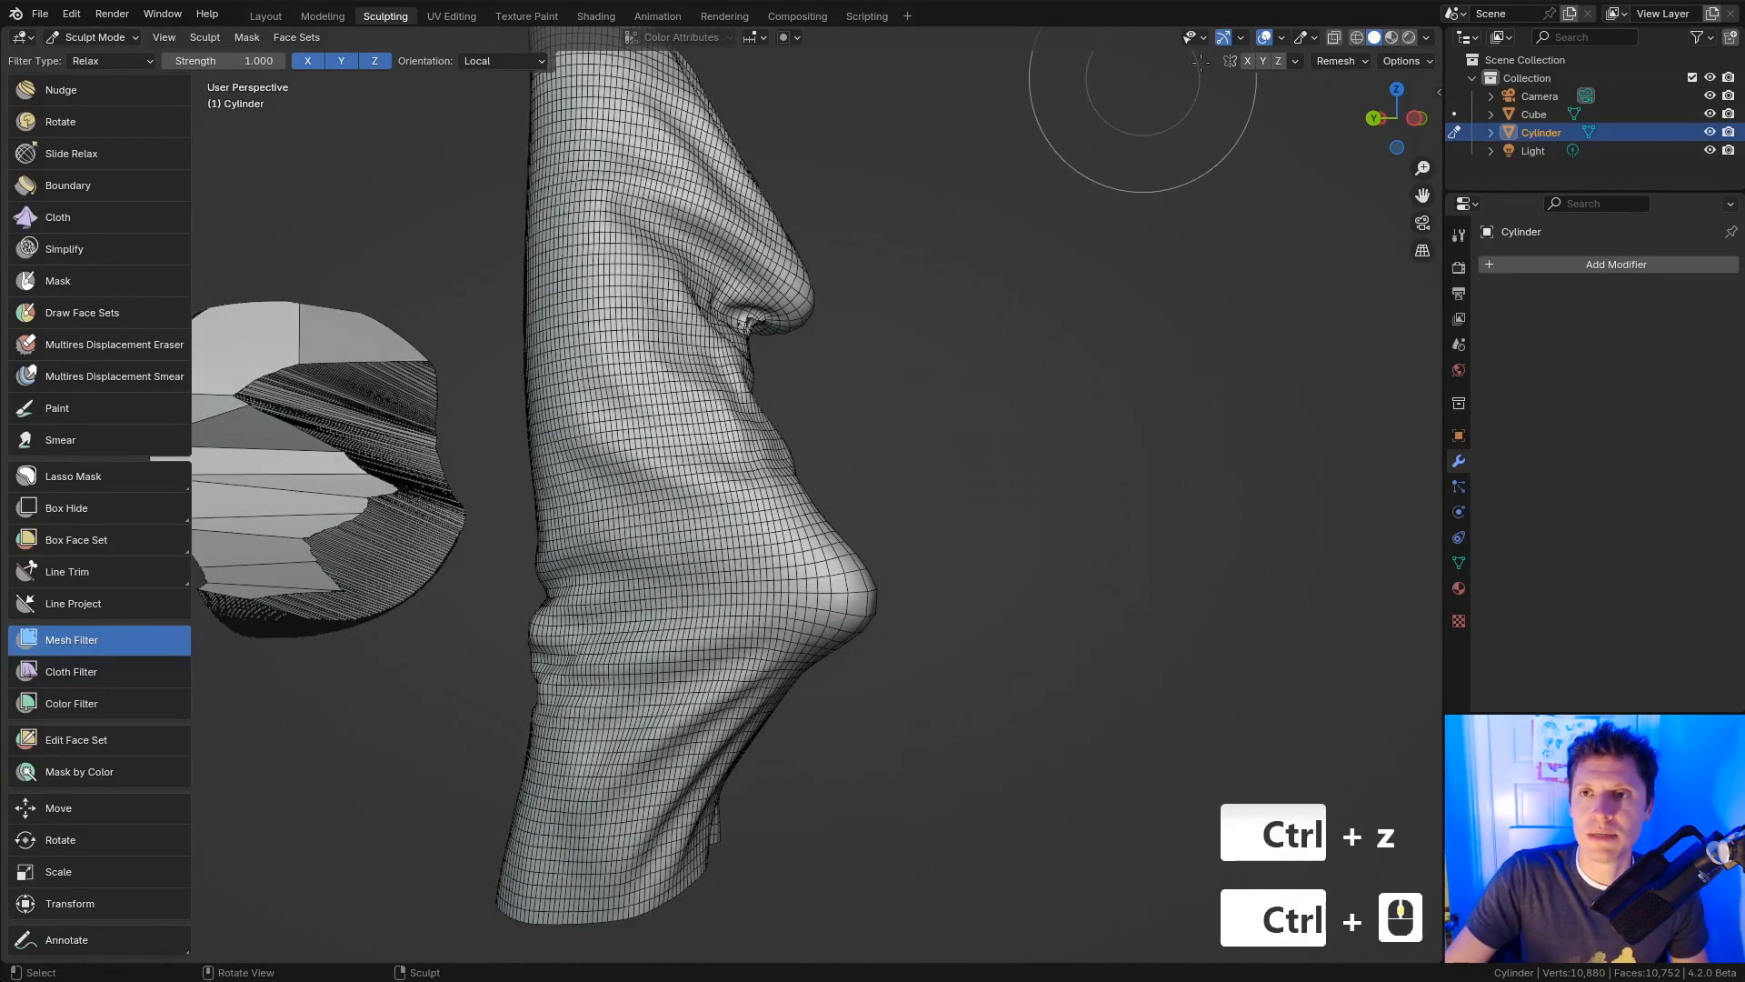
click(1280, 38)
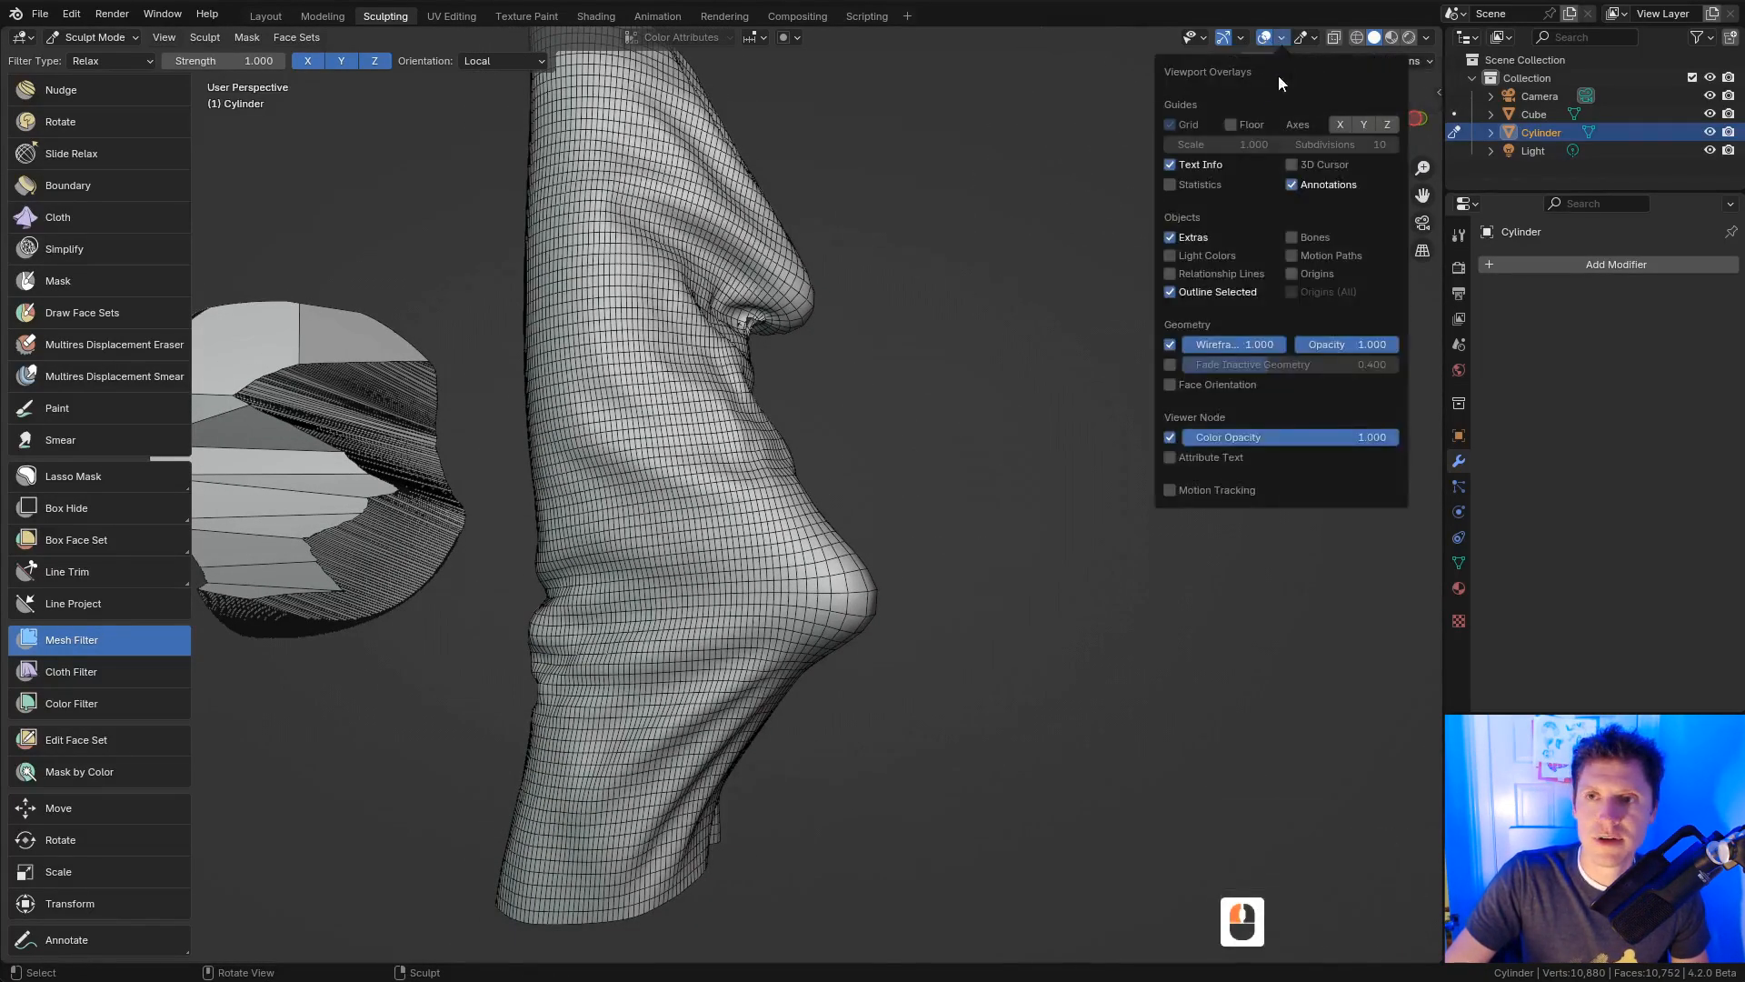
click(1177, 339)
Step: Set the Mesh Filter type to Sharpen, sharpen the cylinder's folds and inspect the creases up close
click(112, 60)
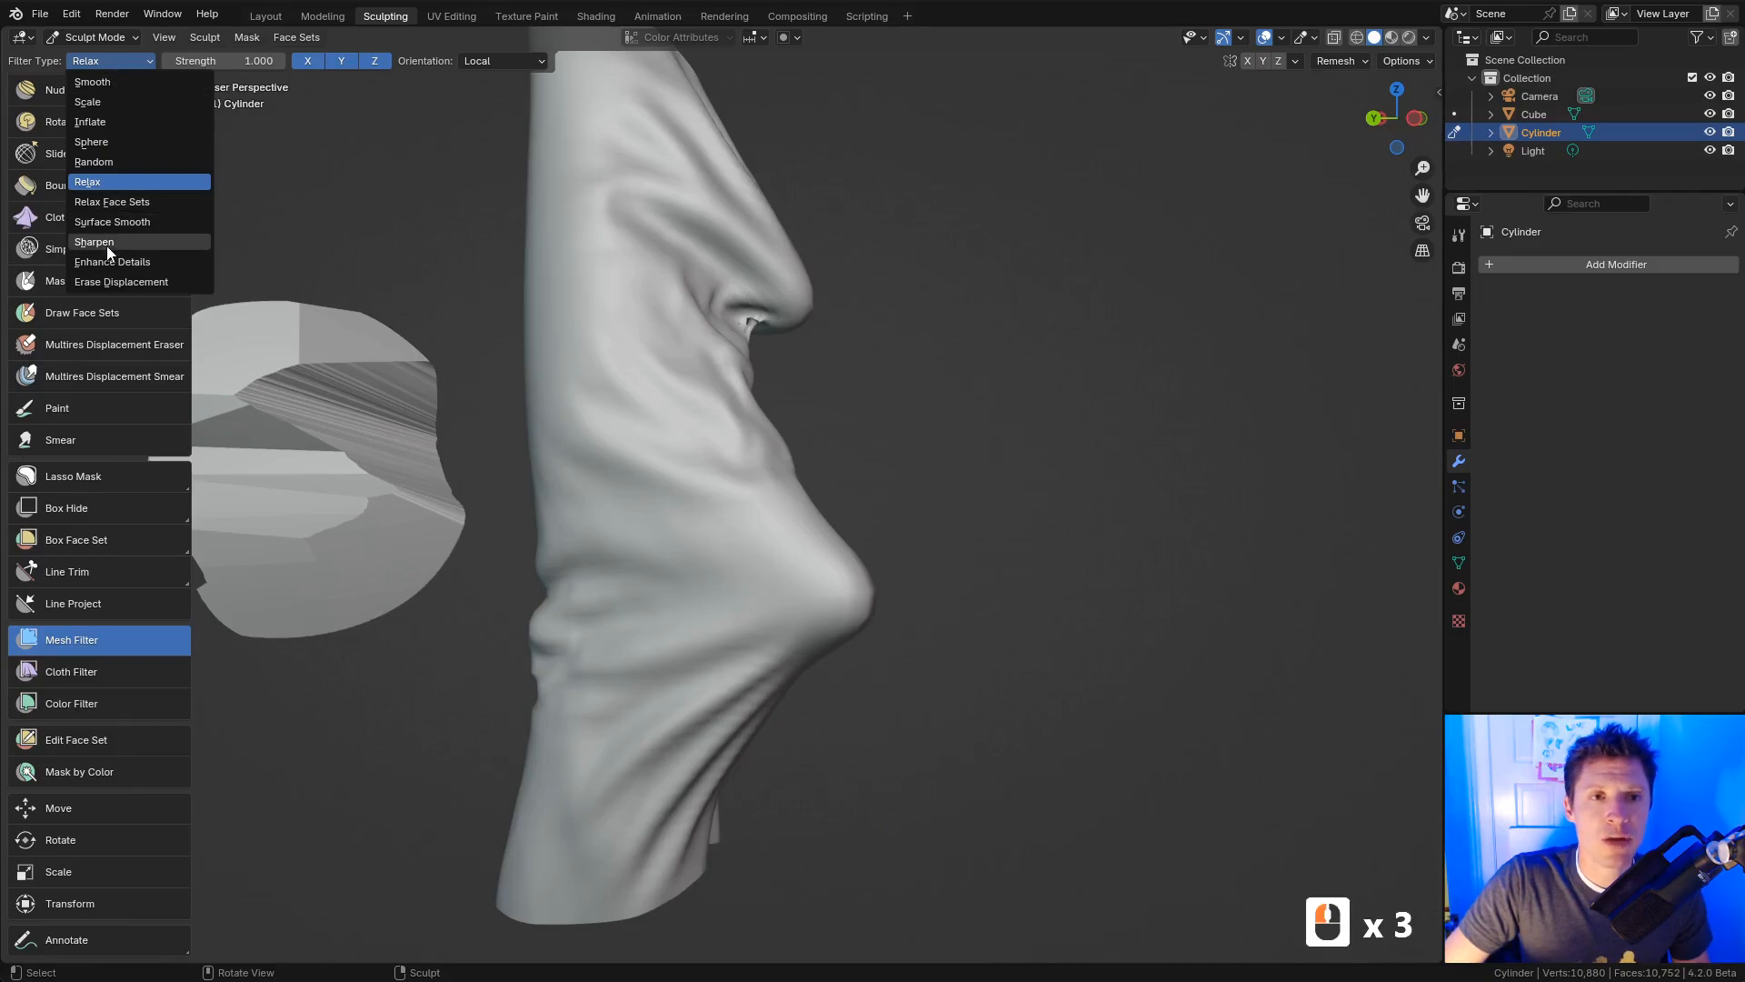
middle_drag(1045, 357, 800, 300)
ctrl+middle_drag(863, 250, 874, 318)
middle_drag(945, 386, 829, 400)
ctrl+middle_drag(825, 428, 841, 359)
middle_drag(841, 359, 850, 432)
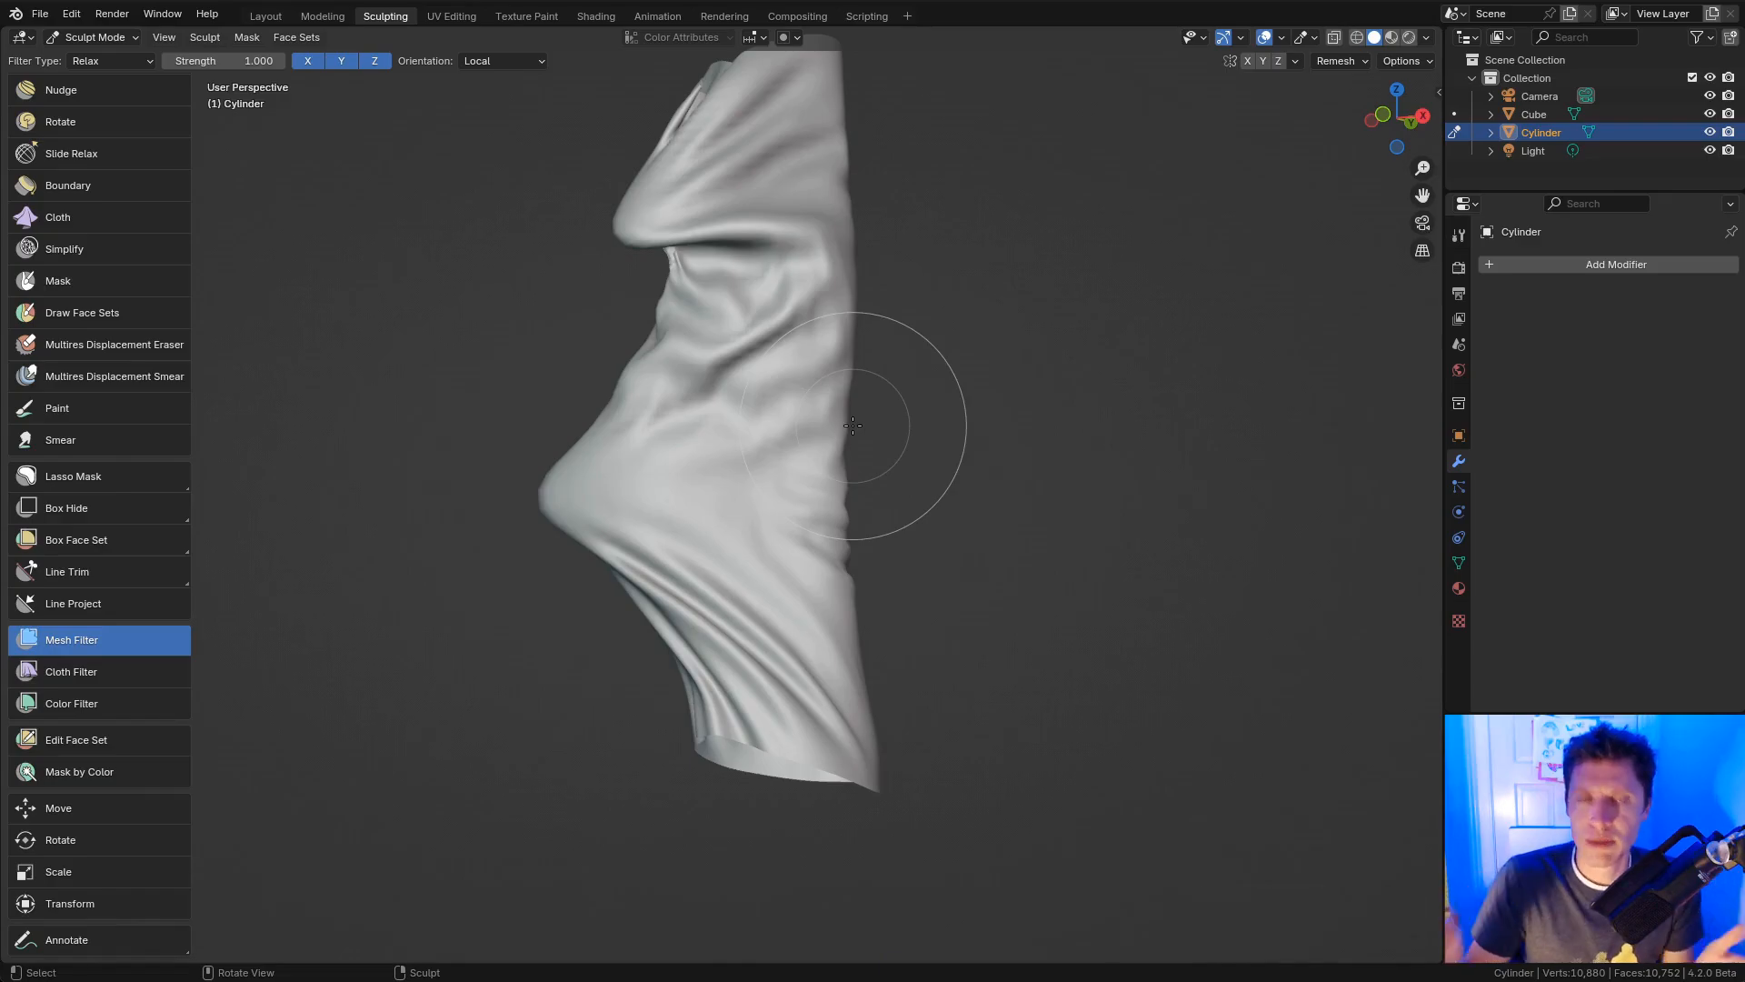
click(106, 62)
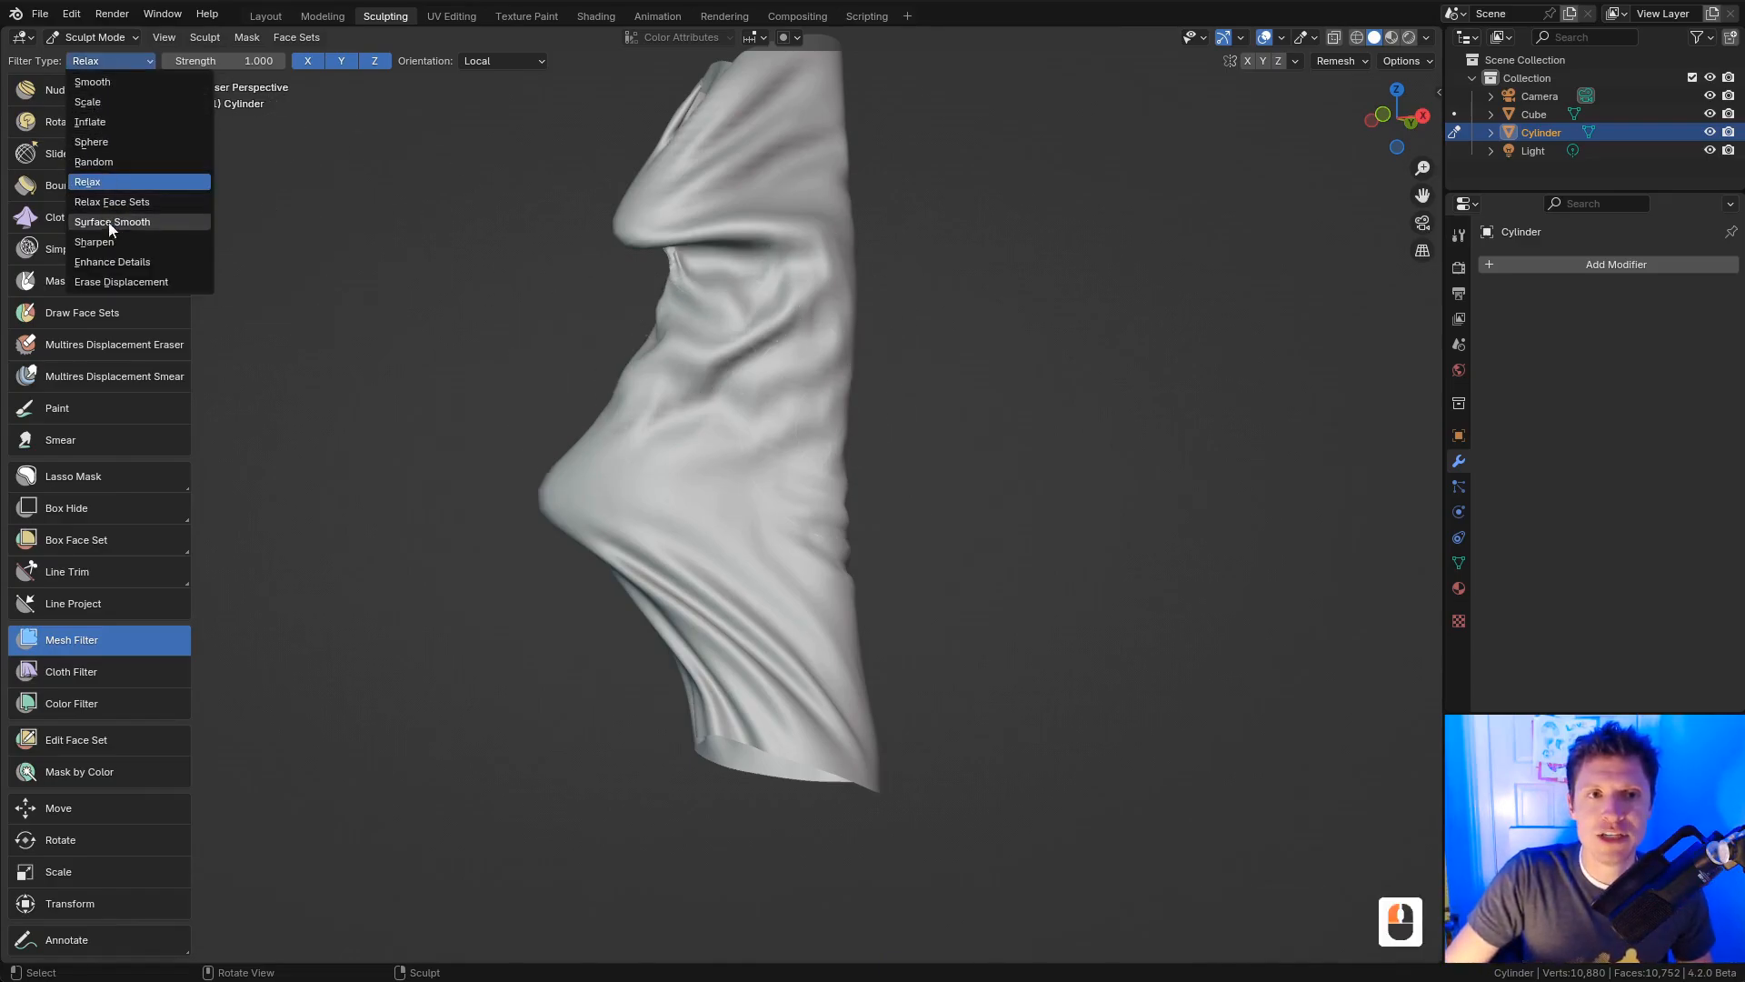
click(202, 227)
drag(620, 484, 946, 518)
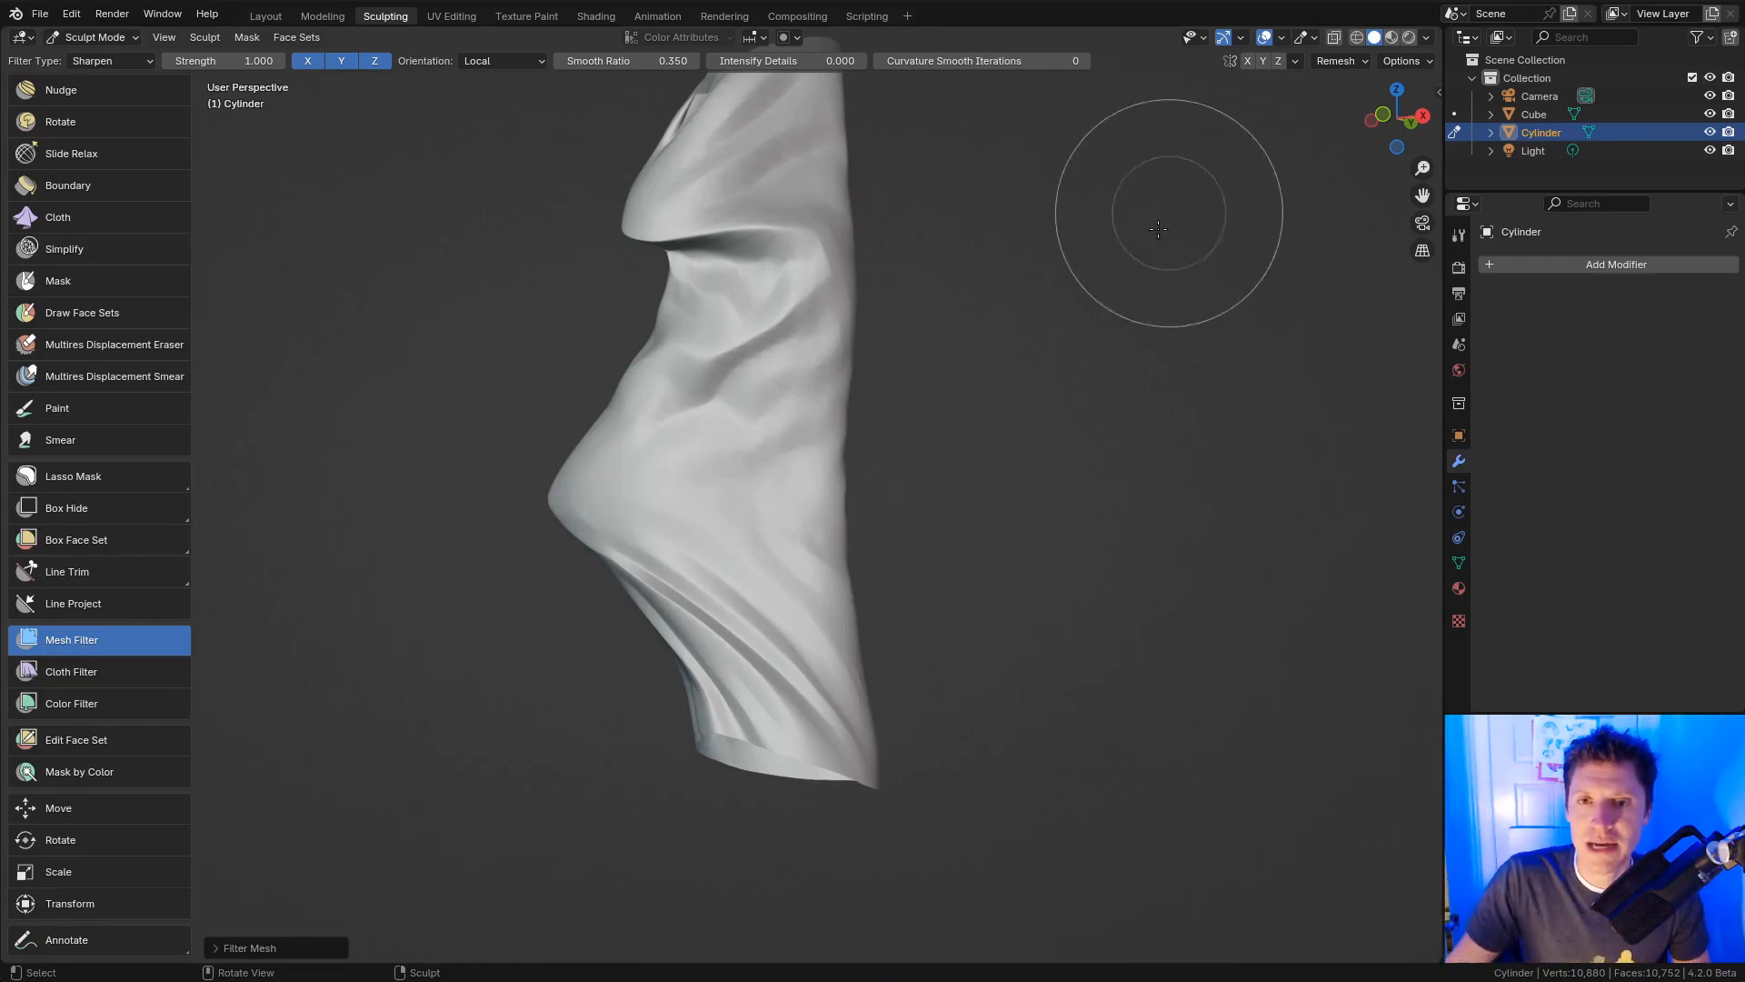
mouse_move(777, 491)
middle_down()
mouse_move(857, 495)
mouse_move(800, 498)
middle_up()
shift+middle_drag(829, 505, 745, 492)
middle_drag(778, 491, 705, 494)
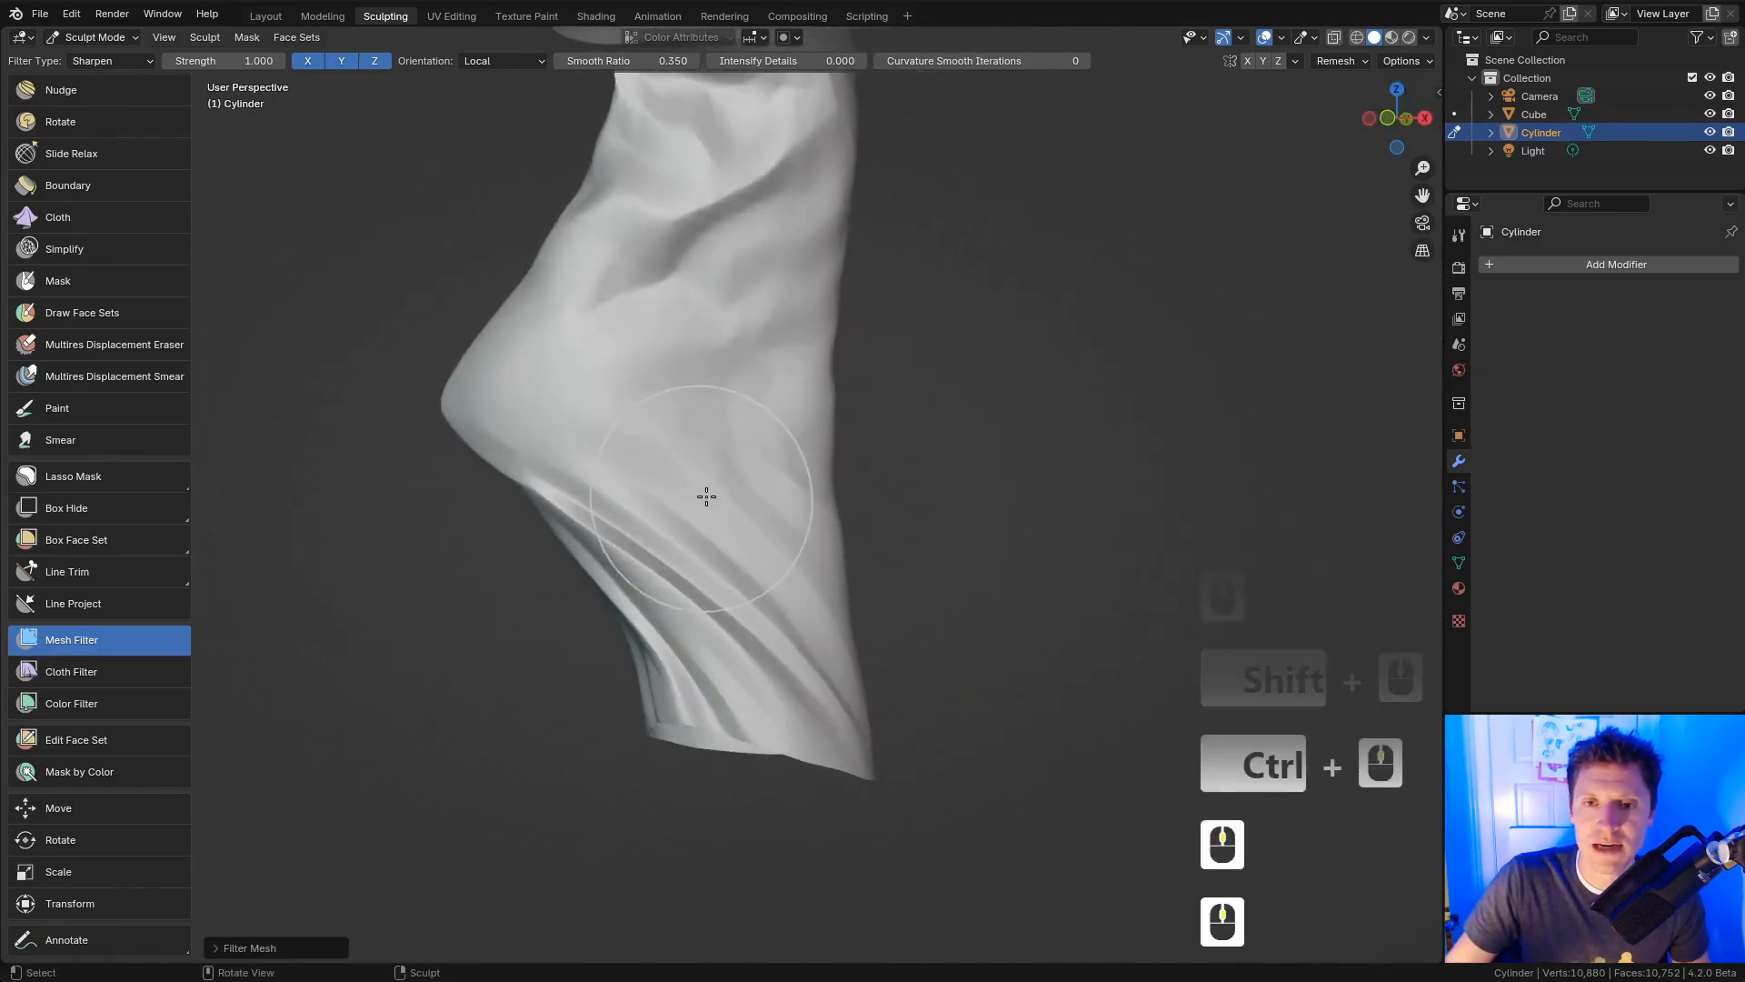
Step: Inspect the cylinder's sharpened folds, and undo the last Mesh Filter pass
middle_drag(841, 495, 809, 402)
shift+middle_drag(809, 403, 834, 517)
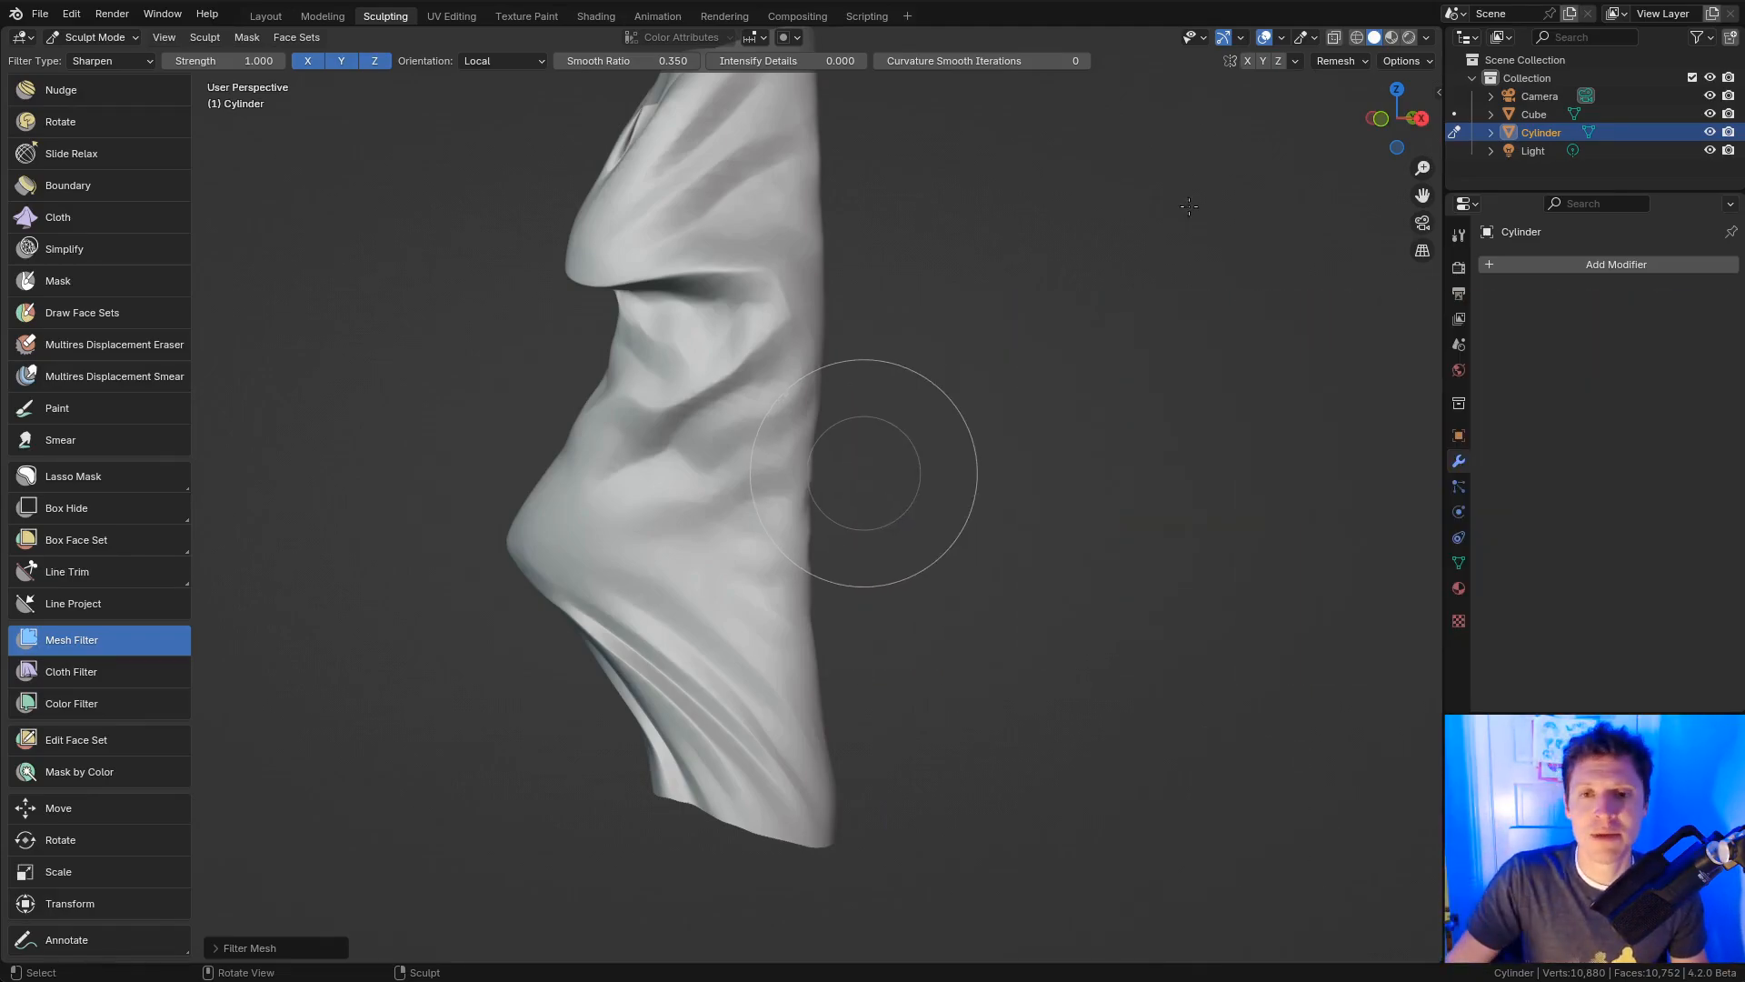
ctrl+middle_drag(759, 518, 855, 419)
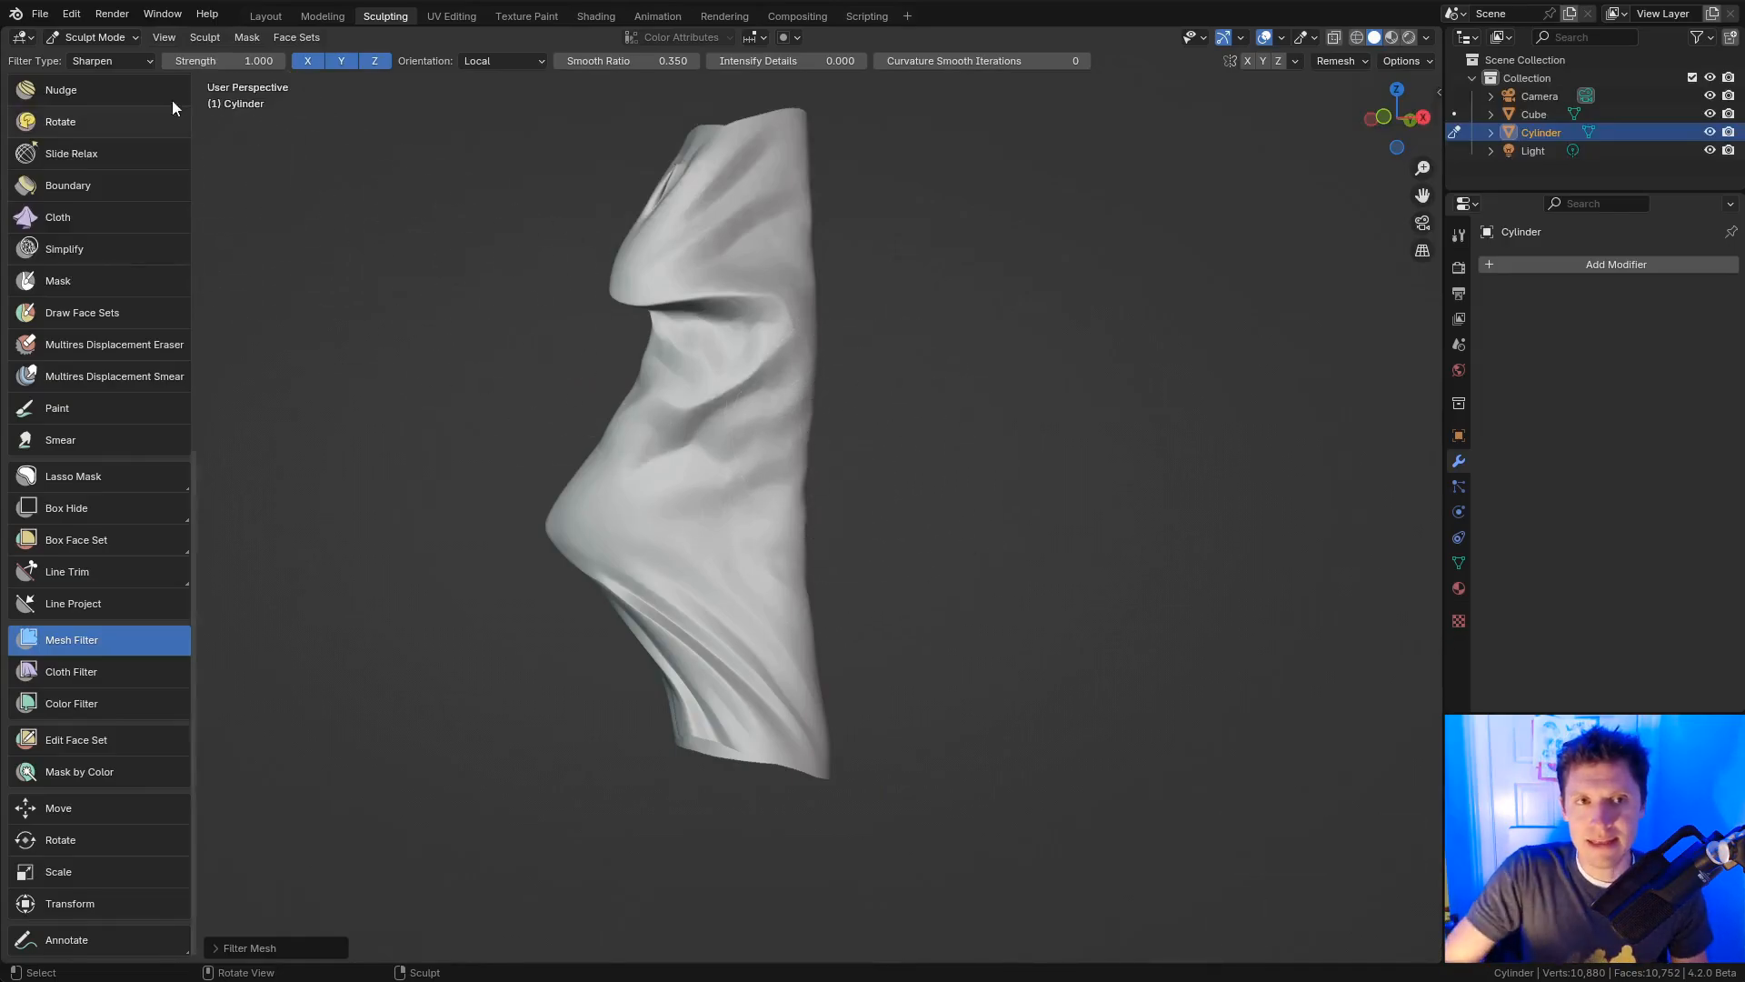
click(108, 60)
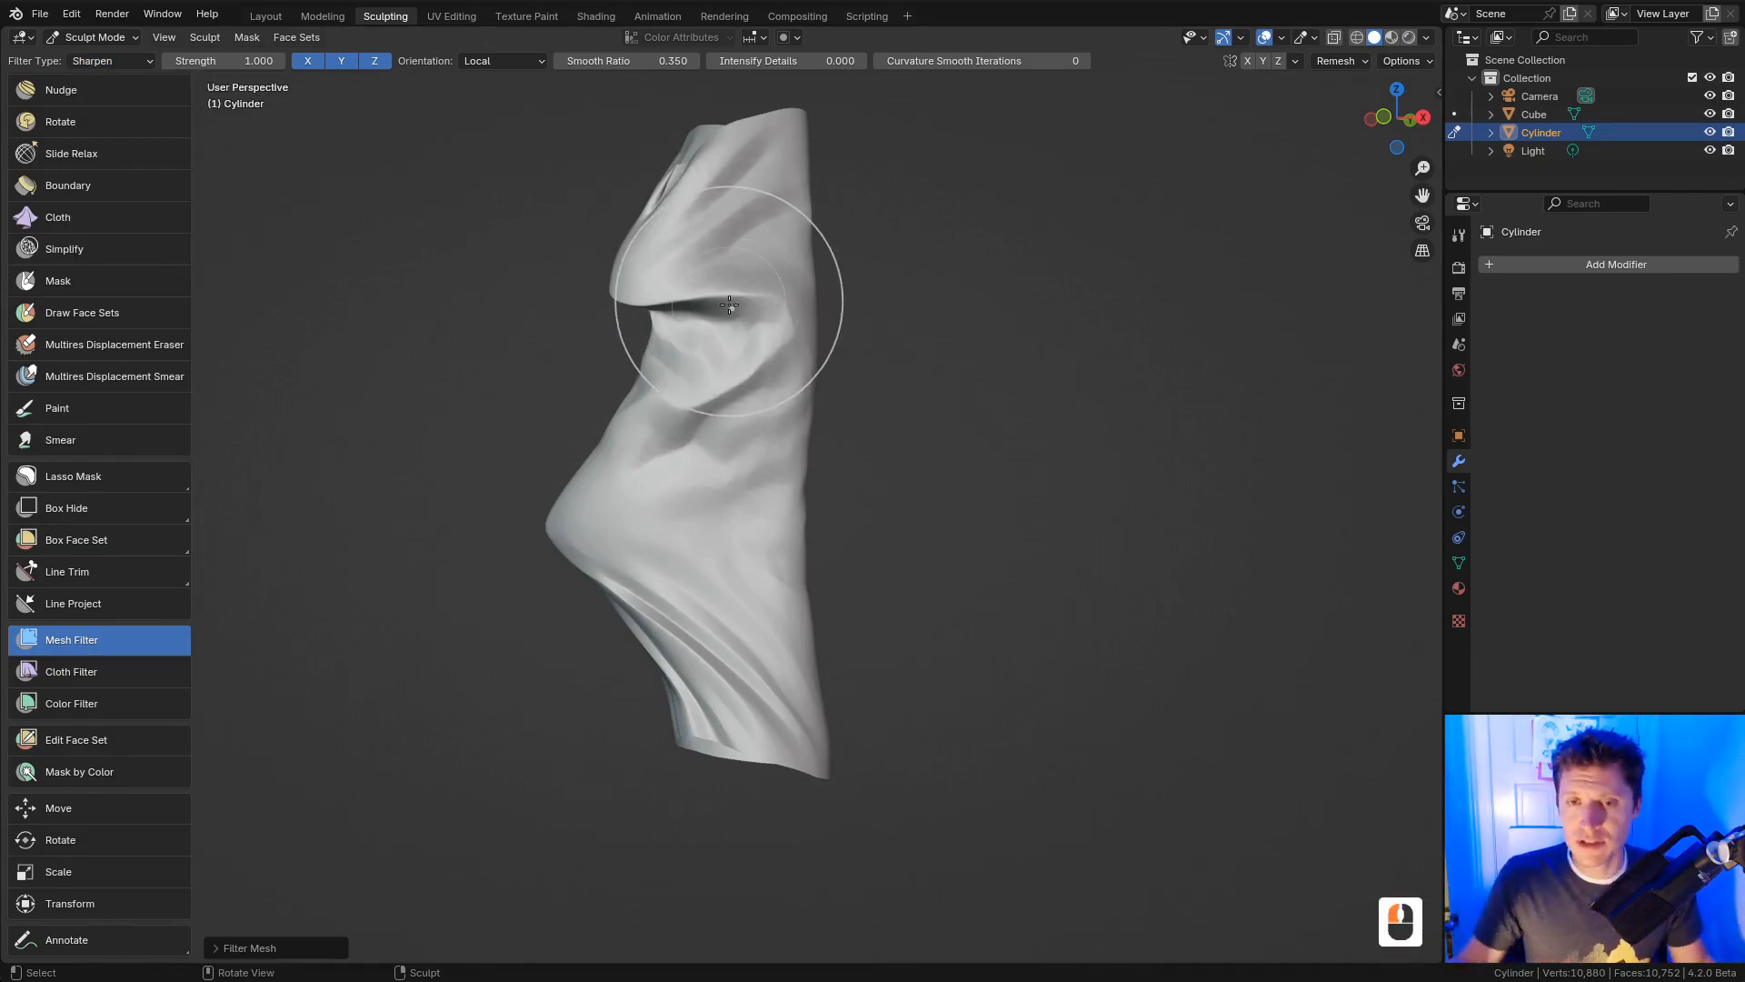
shift+middle_drag(728, 441, 757, 423)
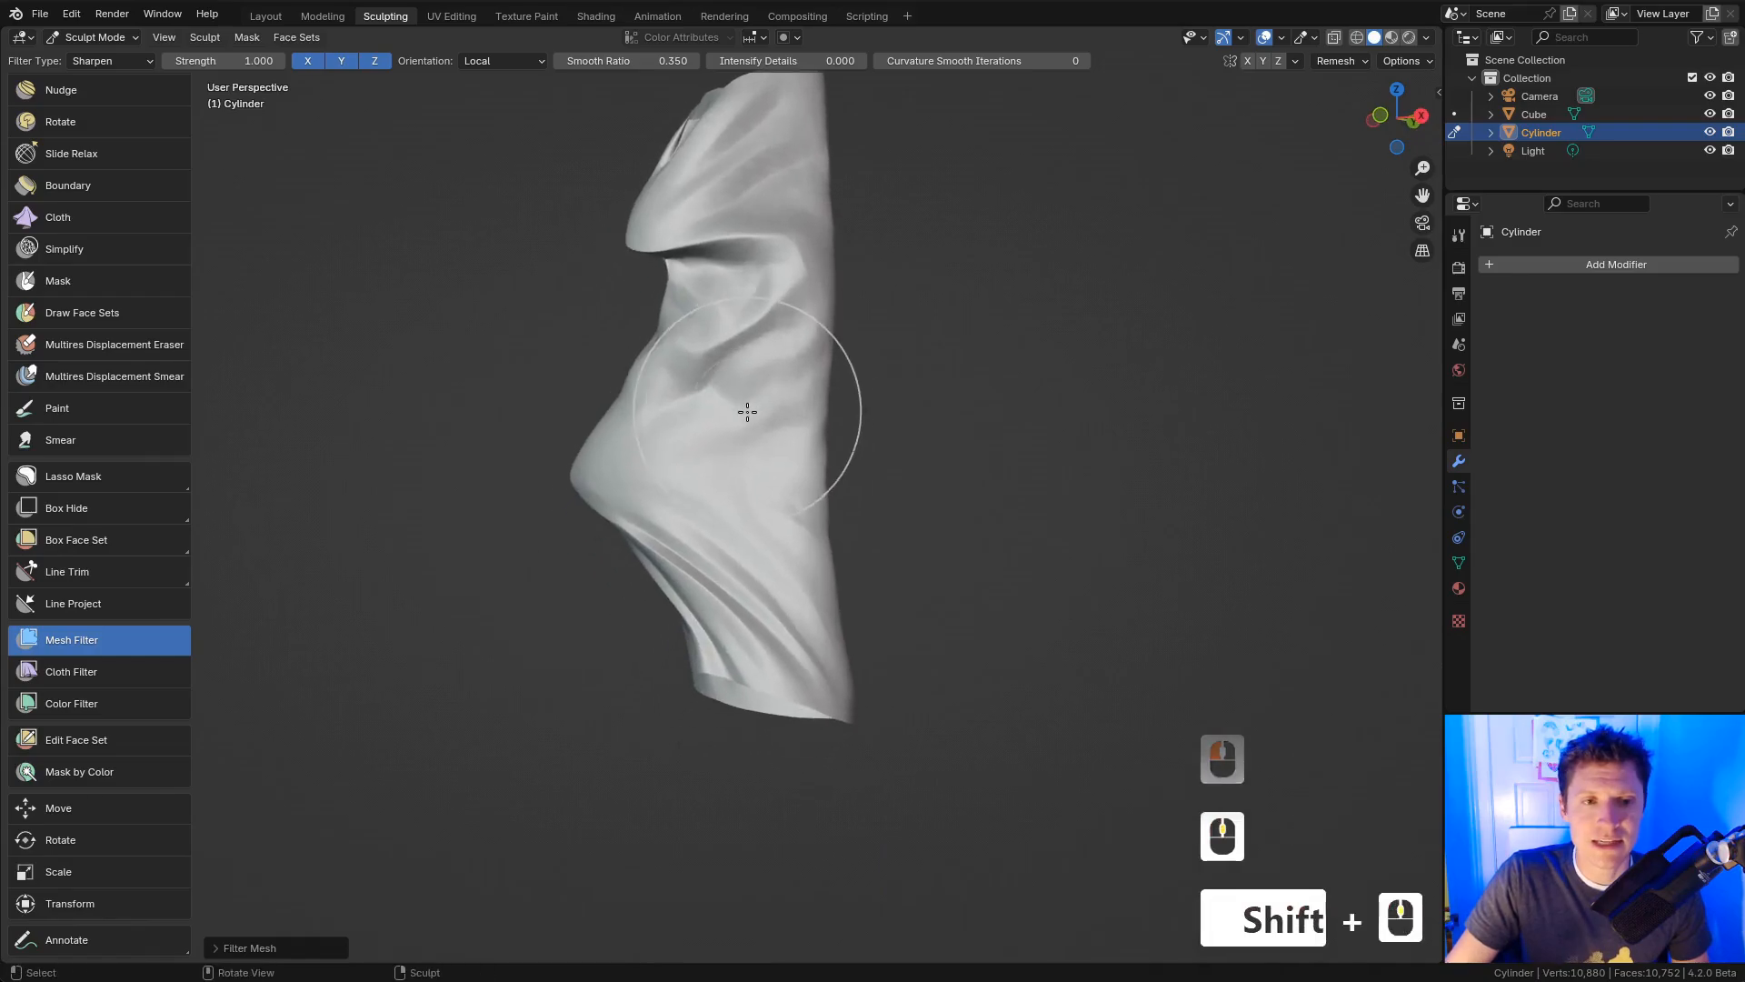
key(ctrl+z)
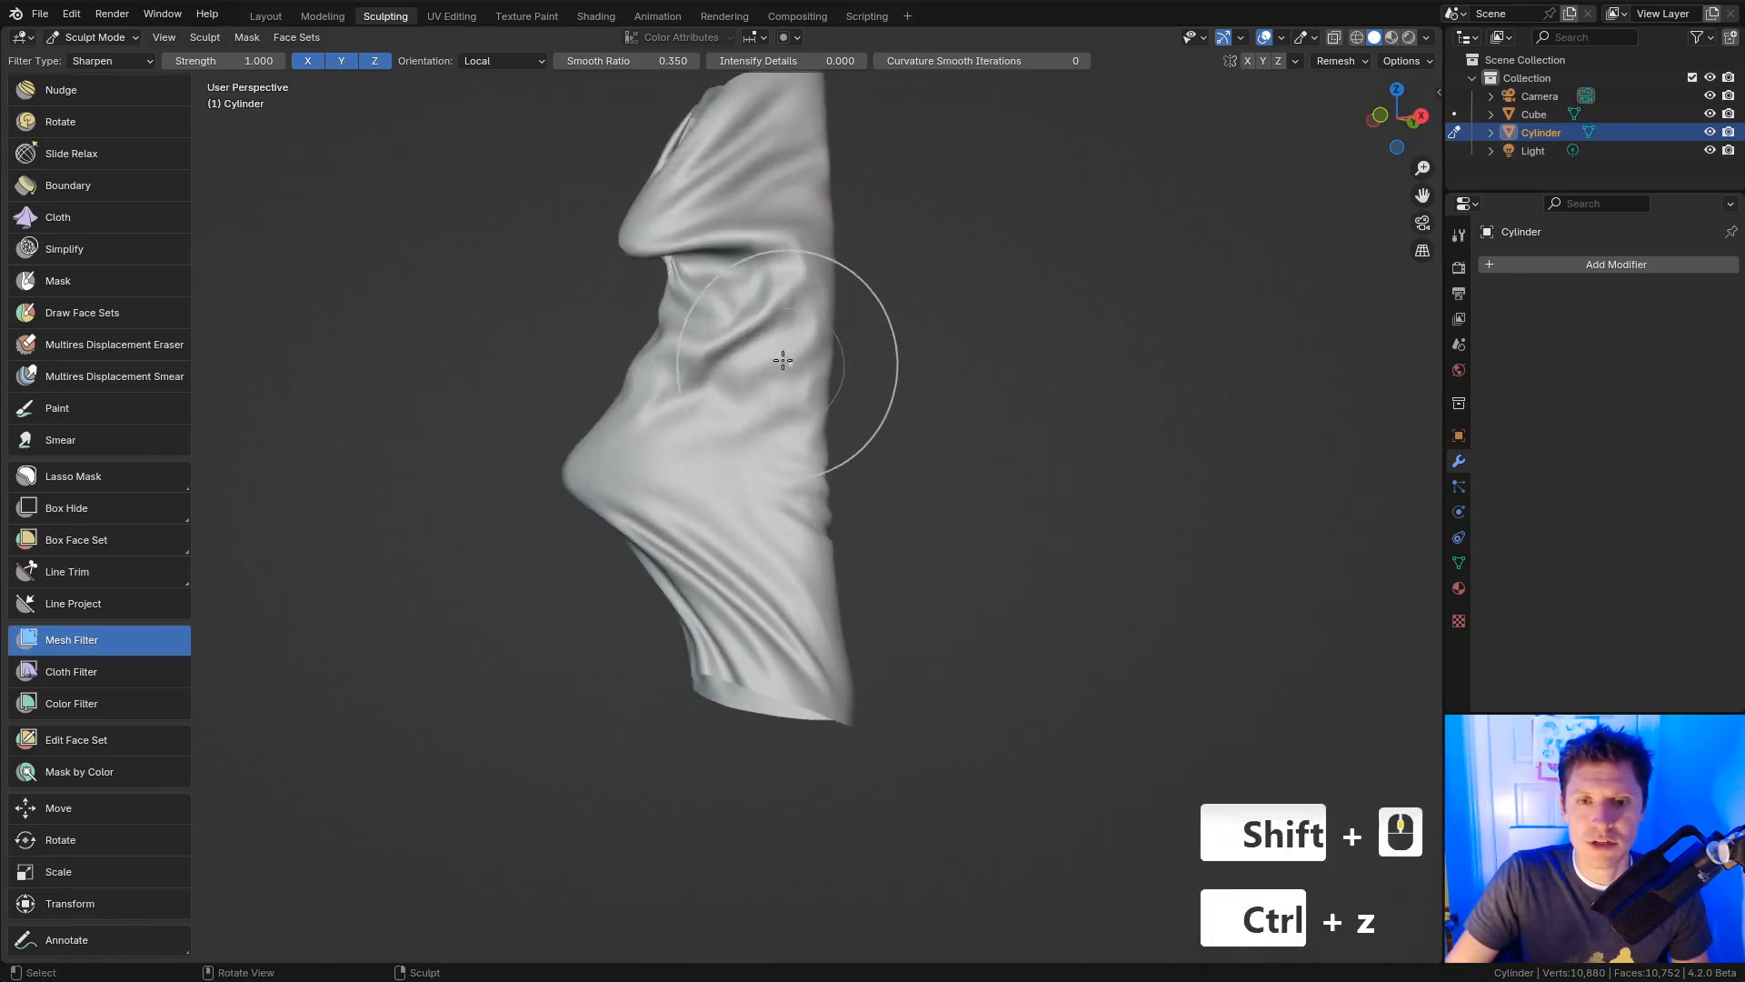
Step: Try the Cloth Filter's Gravity type on the whole unmasked cylinder, and undo it
click(98, 673)
shift+middle_drag(688, 329, 630, 535)
middle_drag(681, 467, 712, 440)
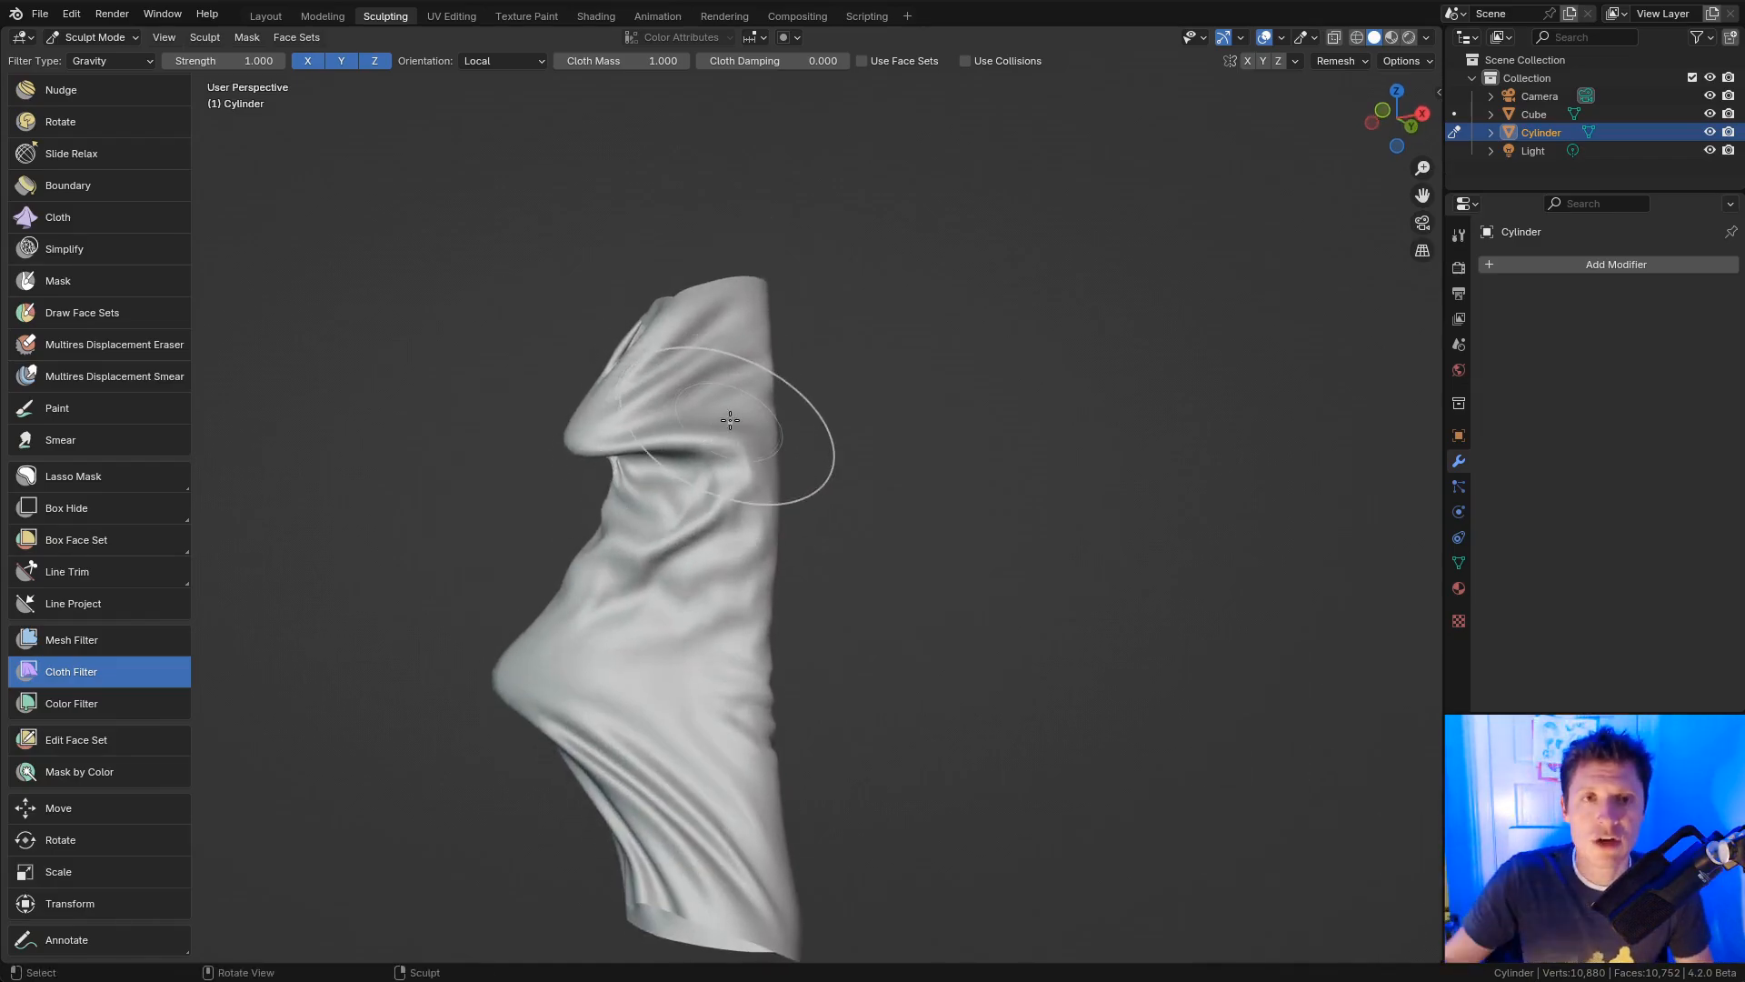
shift+middle_drag(701, 649, 694, 475)
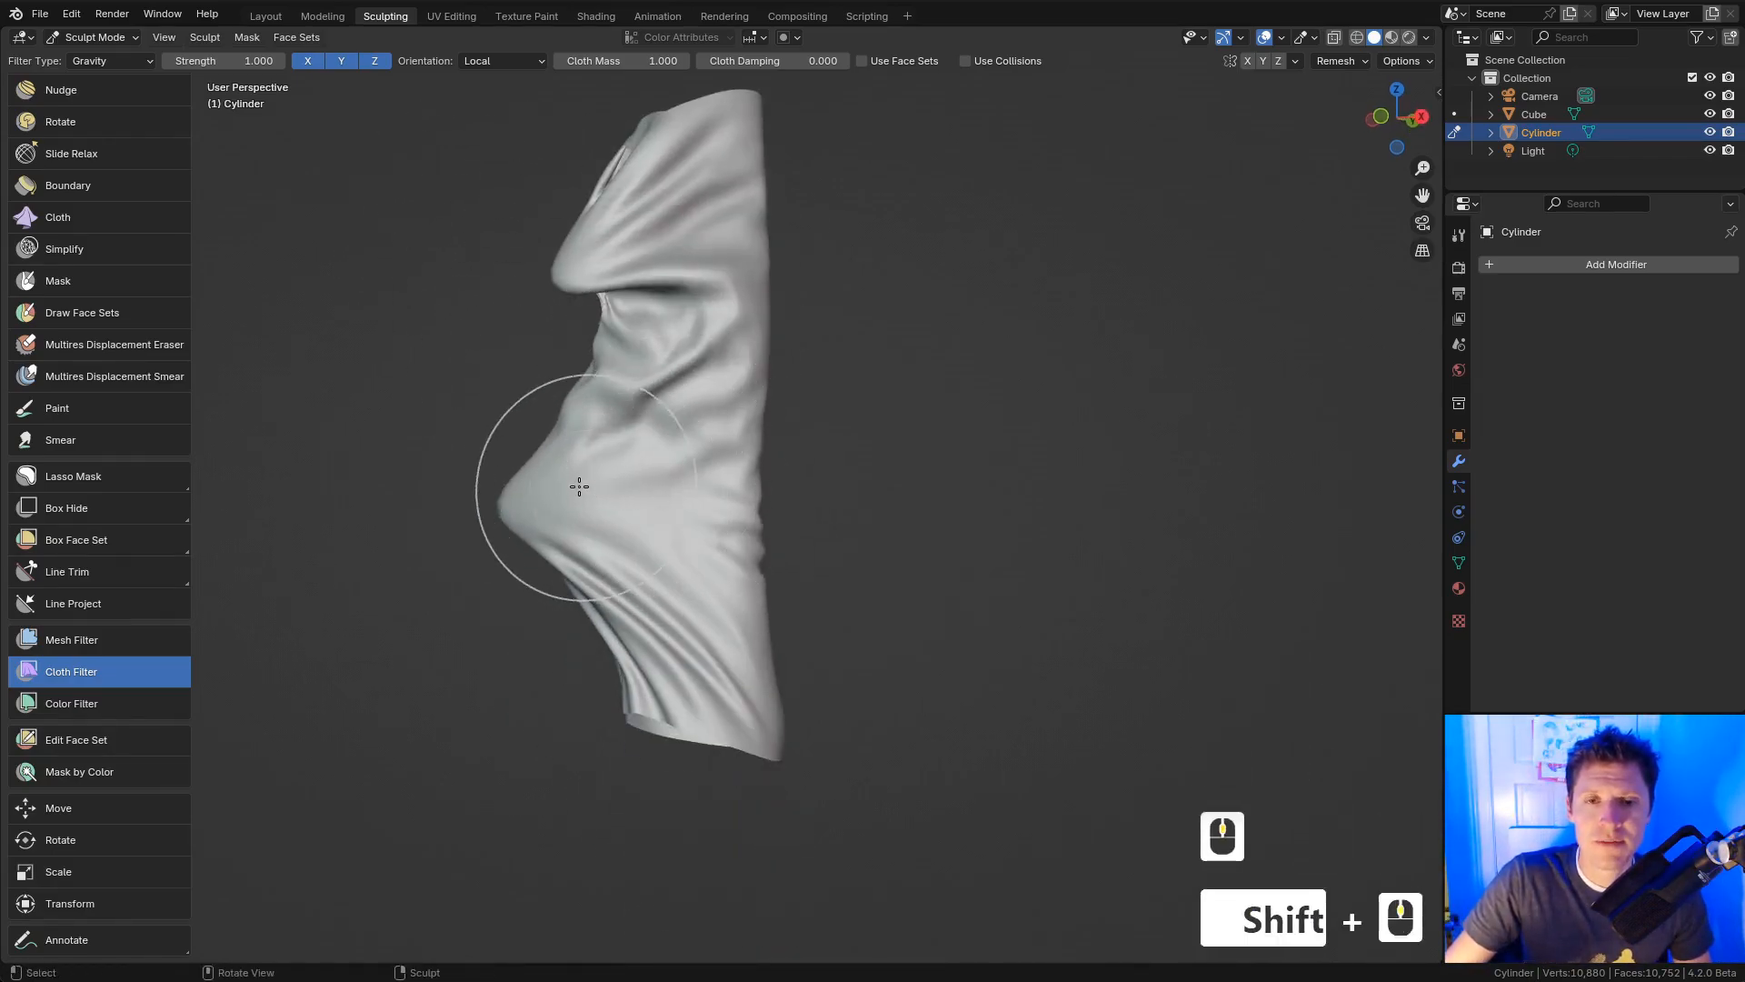
mouse_move(578, 488)
middle_down()
mouse_move(830, 475)
mouse_move(1099, 530)
middle_up()
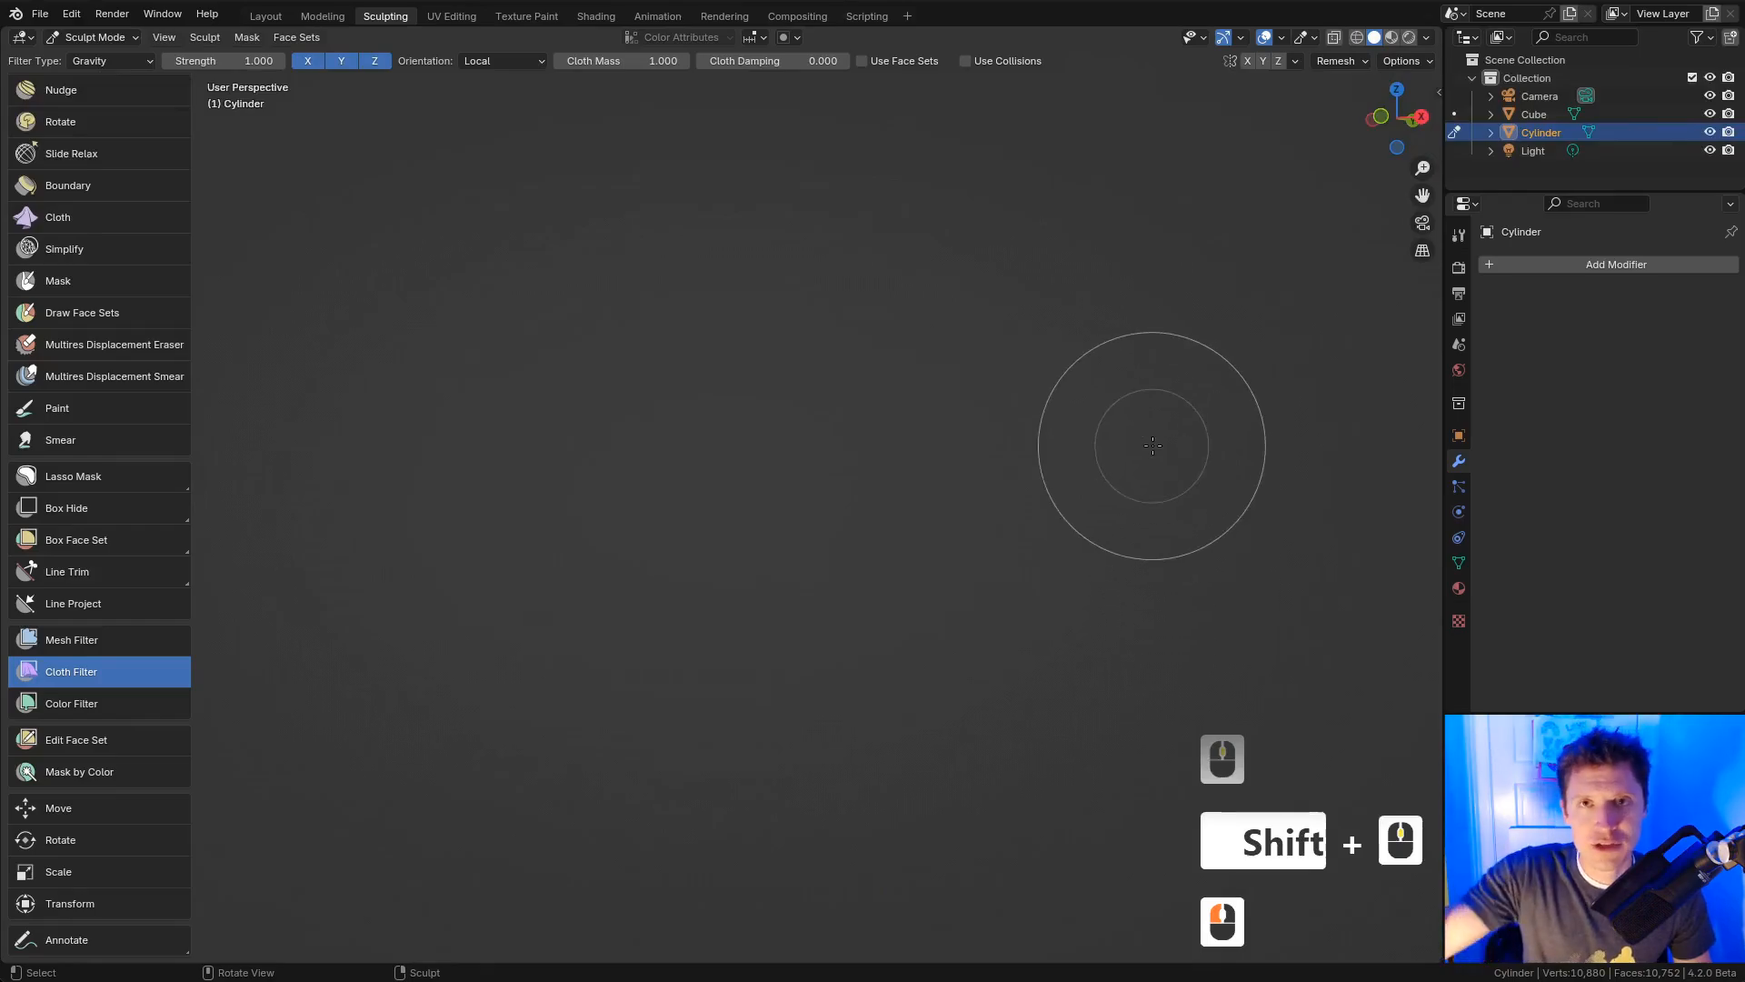
key(ctrl+z)
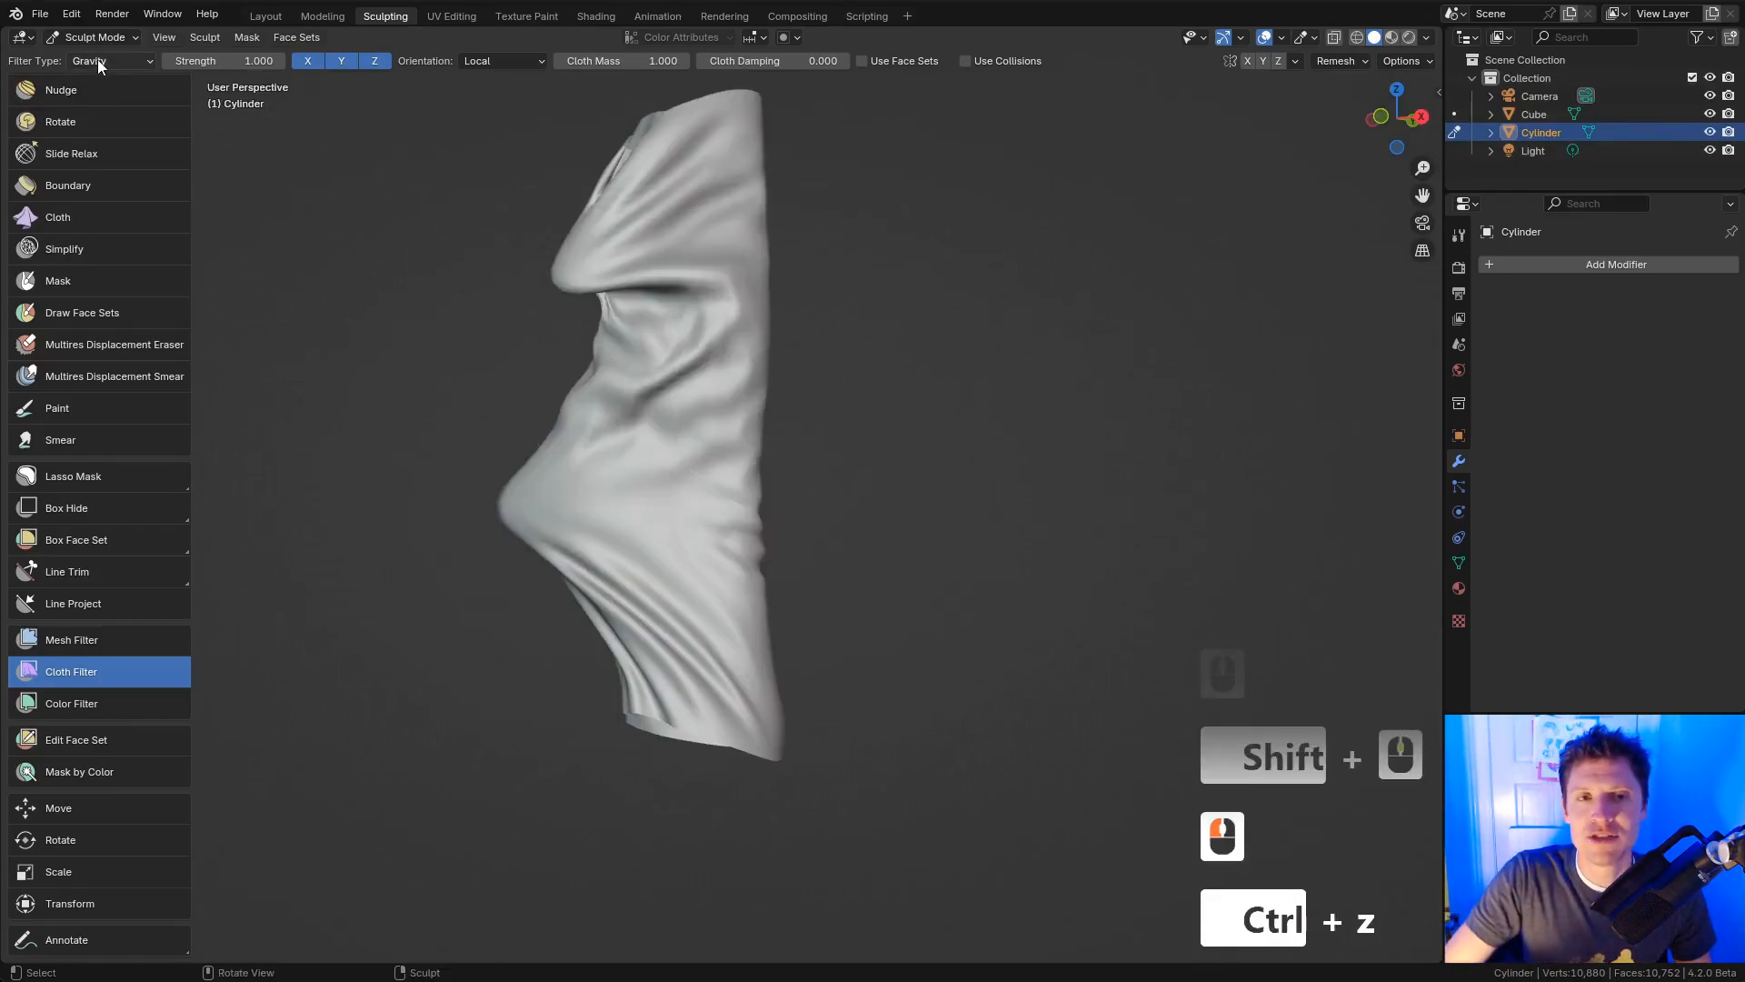
Step: Mask the cylinder's lower bulge with the Mask brush at a 102 px radius, and invert the mask
mouse_move(682, 506)
ctrl+middle_down()
mouse_move(629, 509)
mouse_move(731, 510)
ctrl+middle_up()
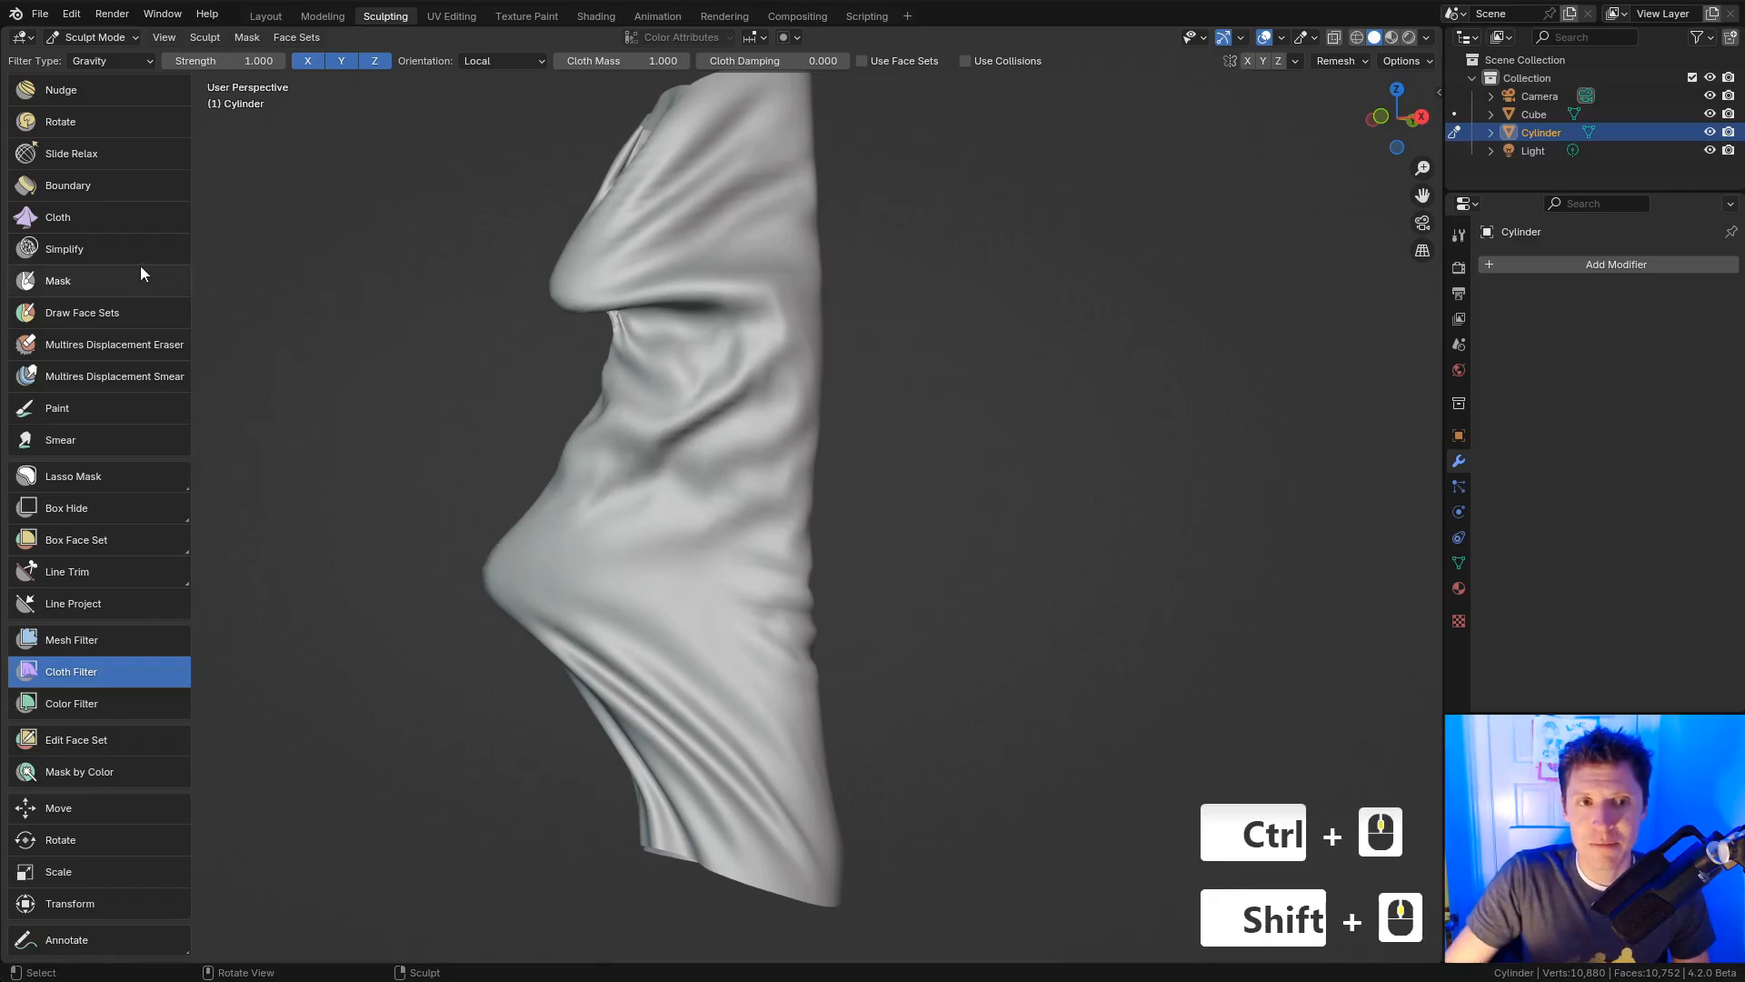
click(111, 285)
key(f)
click(670, 585)
key(f)
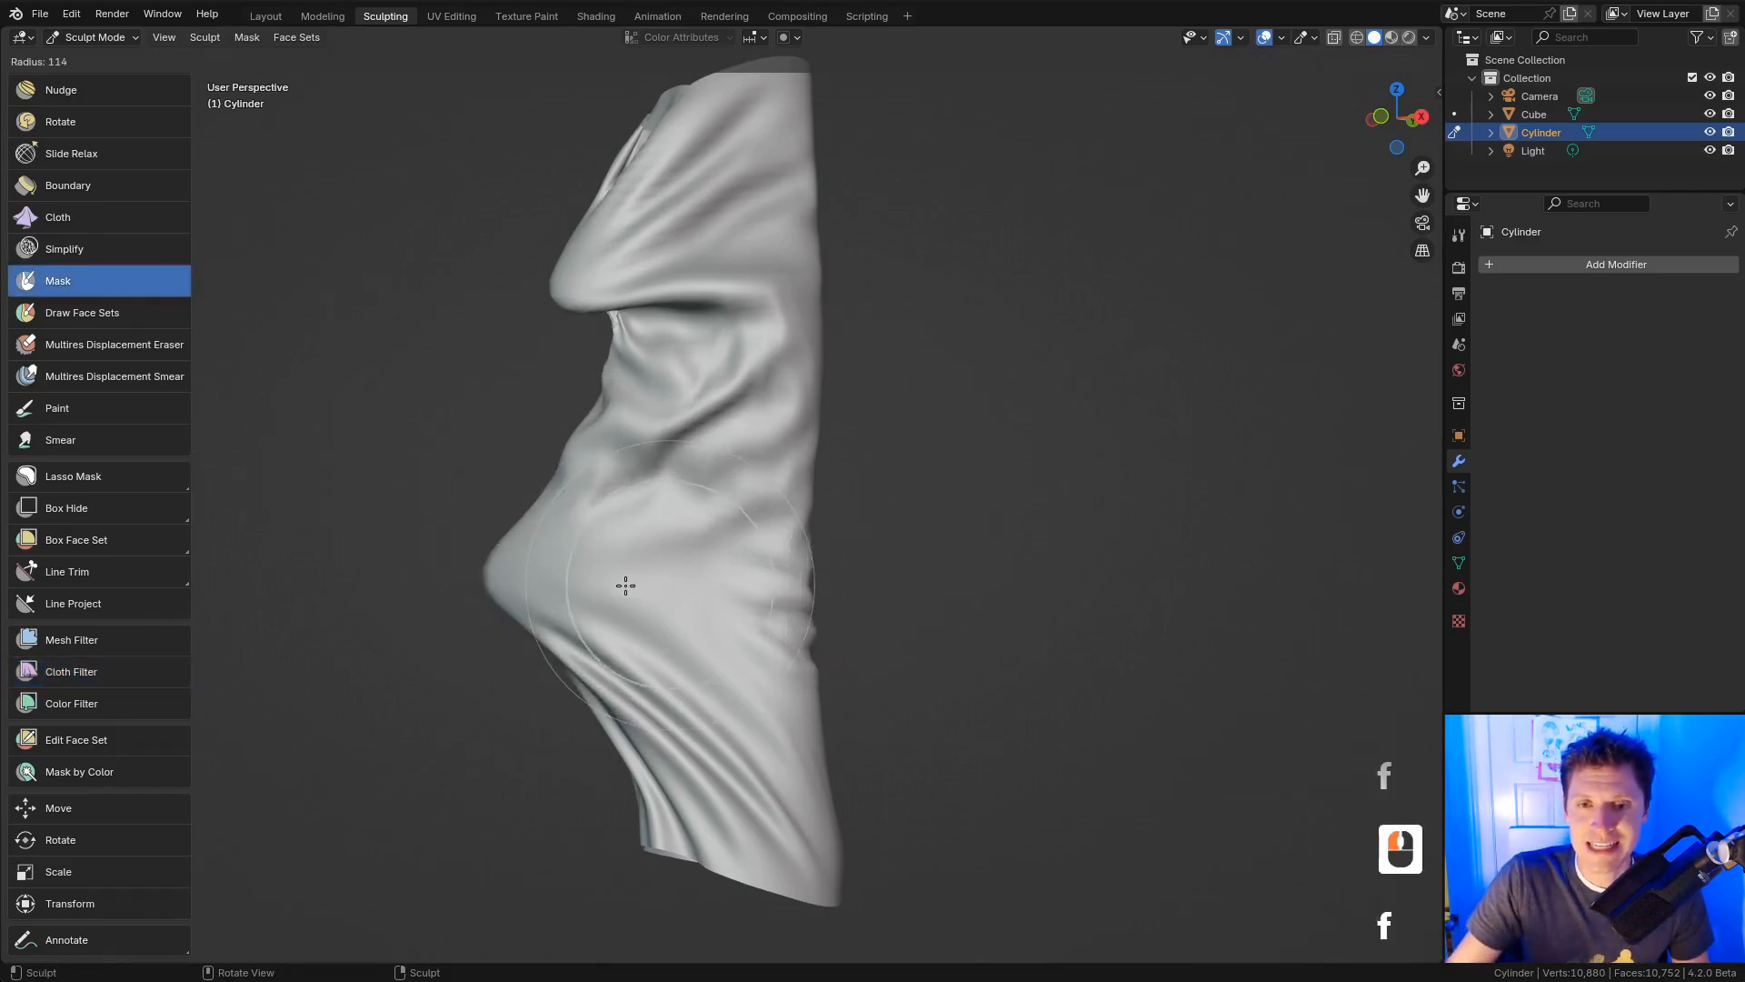
click(625, 587)
middle_drag(683, 565, 690, 533)
key(f)
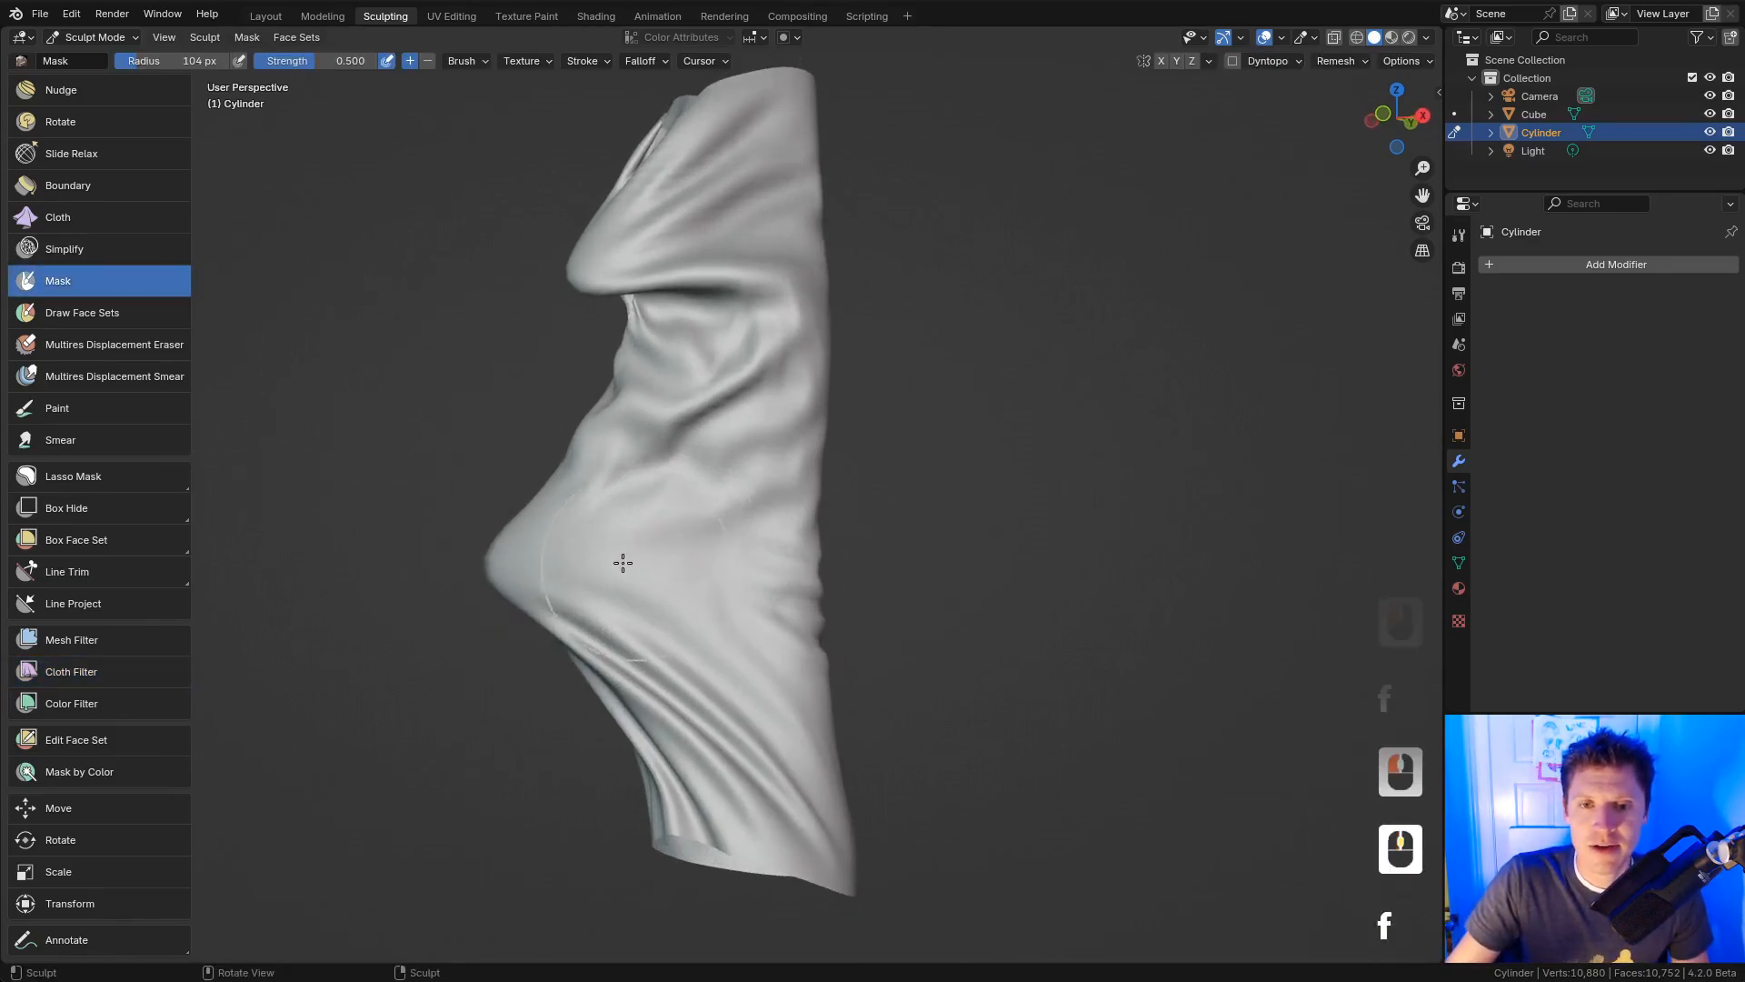
click(622, 559)
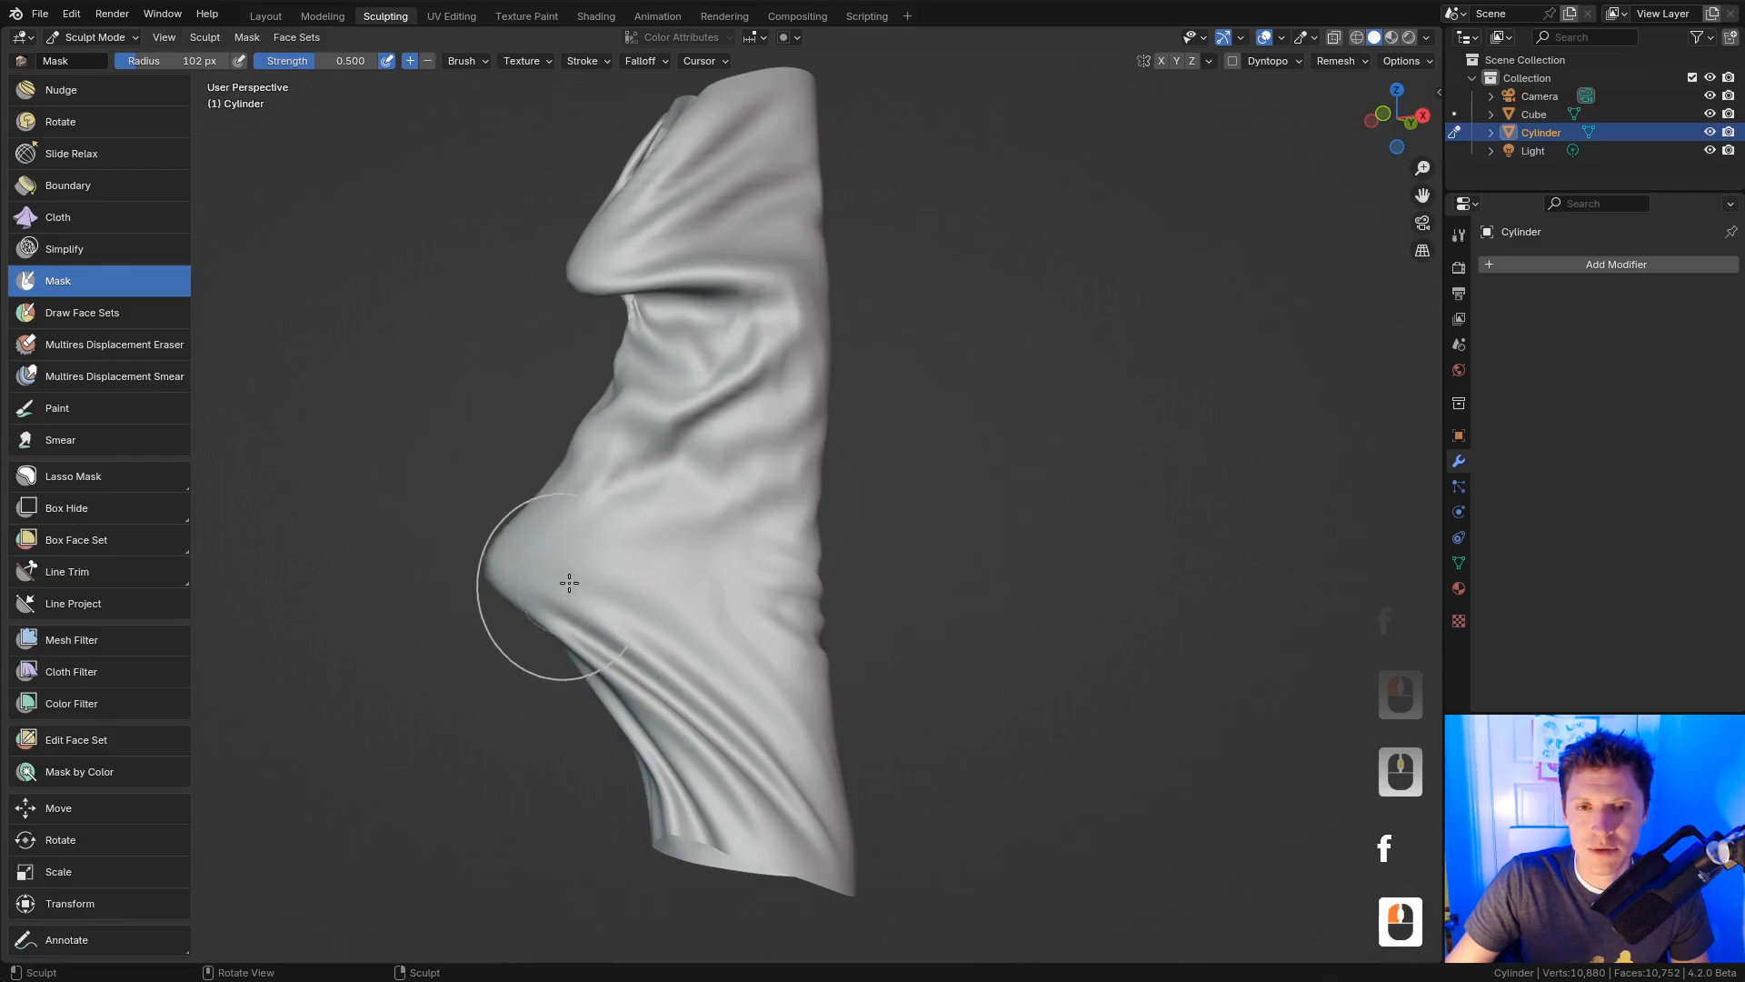
mouse_move(569, 582)
mouse_down()
mouse_move(609, 568)
mouse_move(554, 571)
mouse_move(591, 509)
mouse_up()
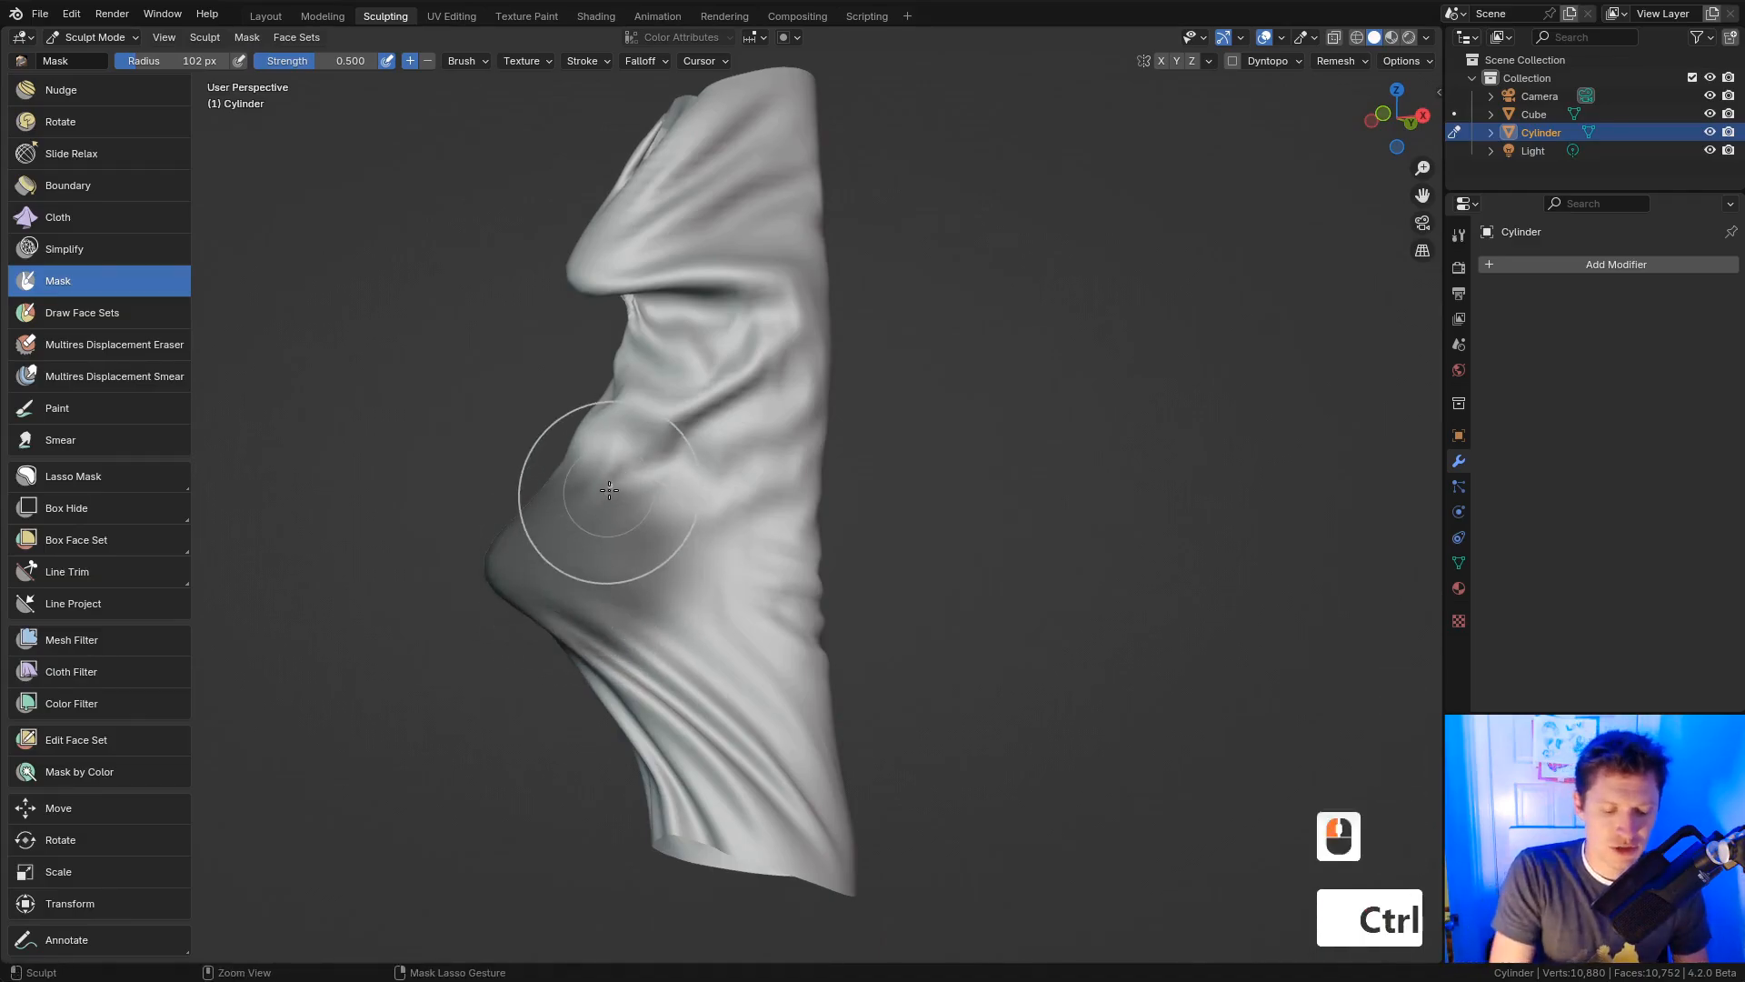
key(ctrl+i)
Step: Apply the Cloth Filter's Gravity to the unmasked lower bulge so it sags into folds, and clear the mask
click(127, 673)
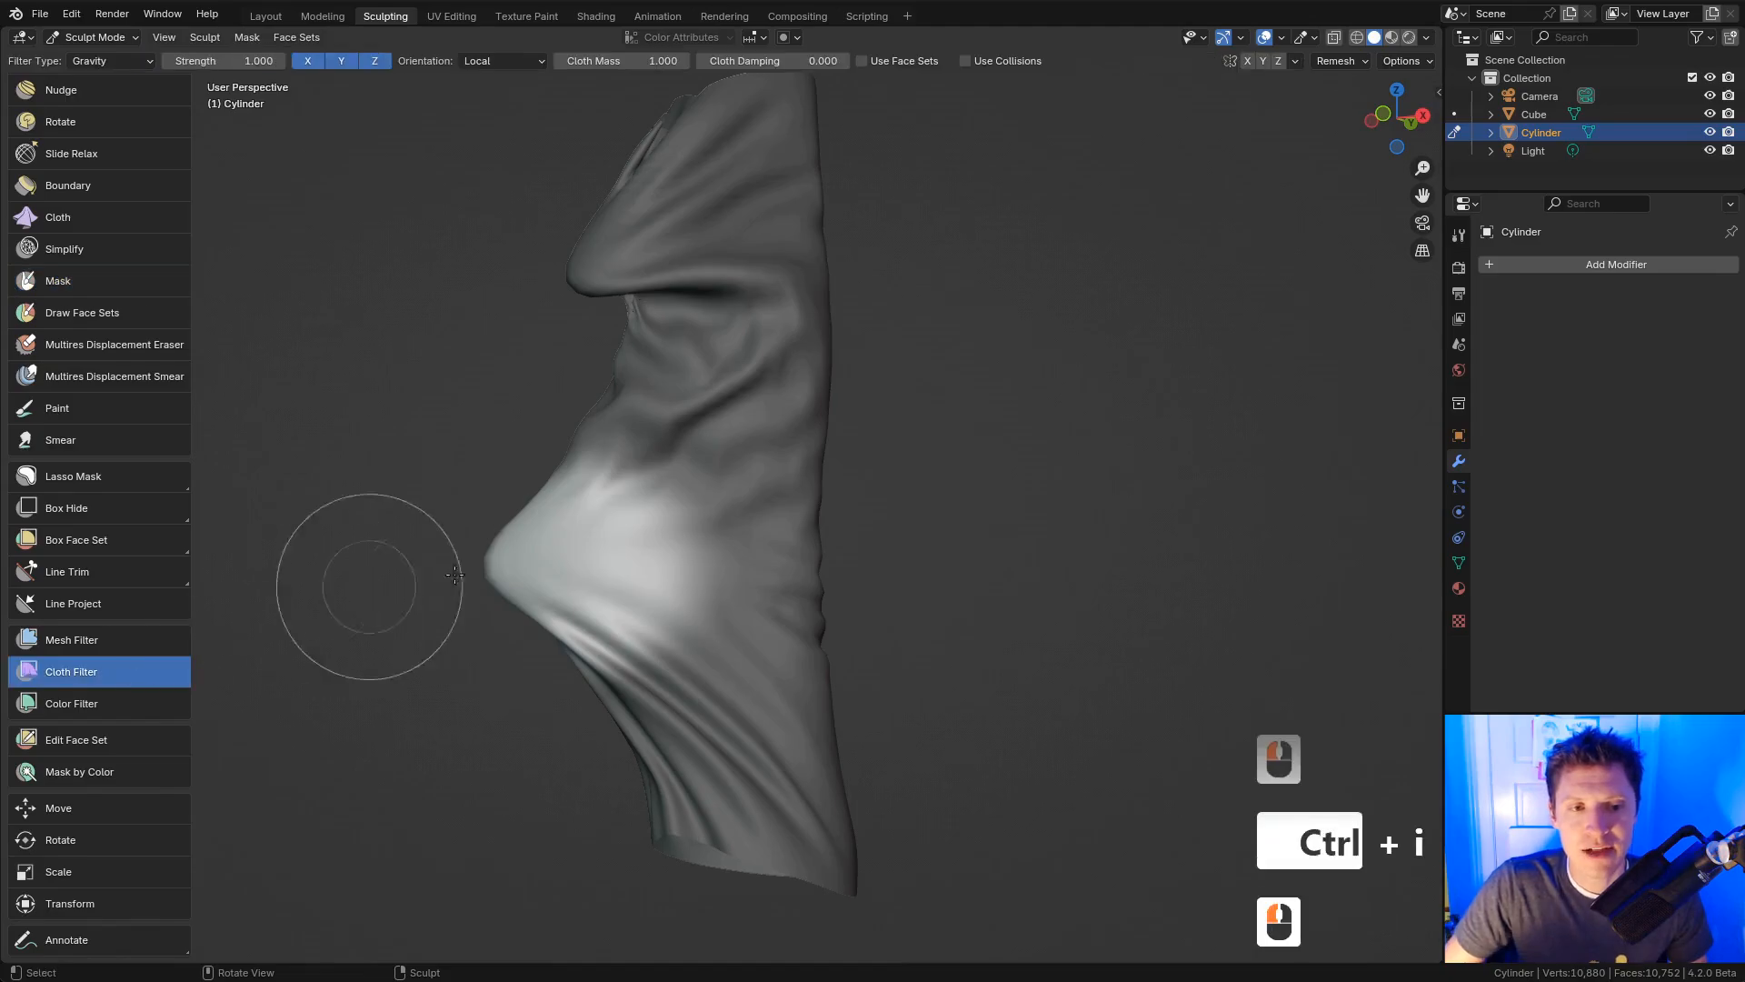
drag(611, 556, 661, 486)
middle_drag(755, 358, 790, 535)
key(alt+m)
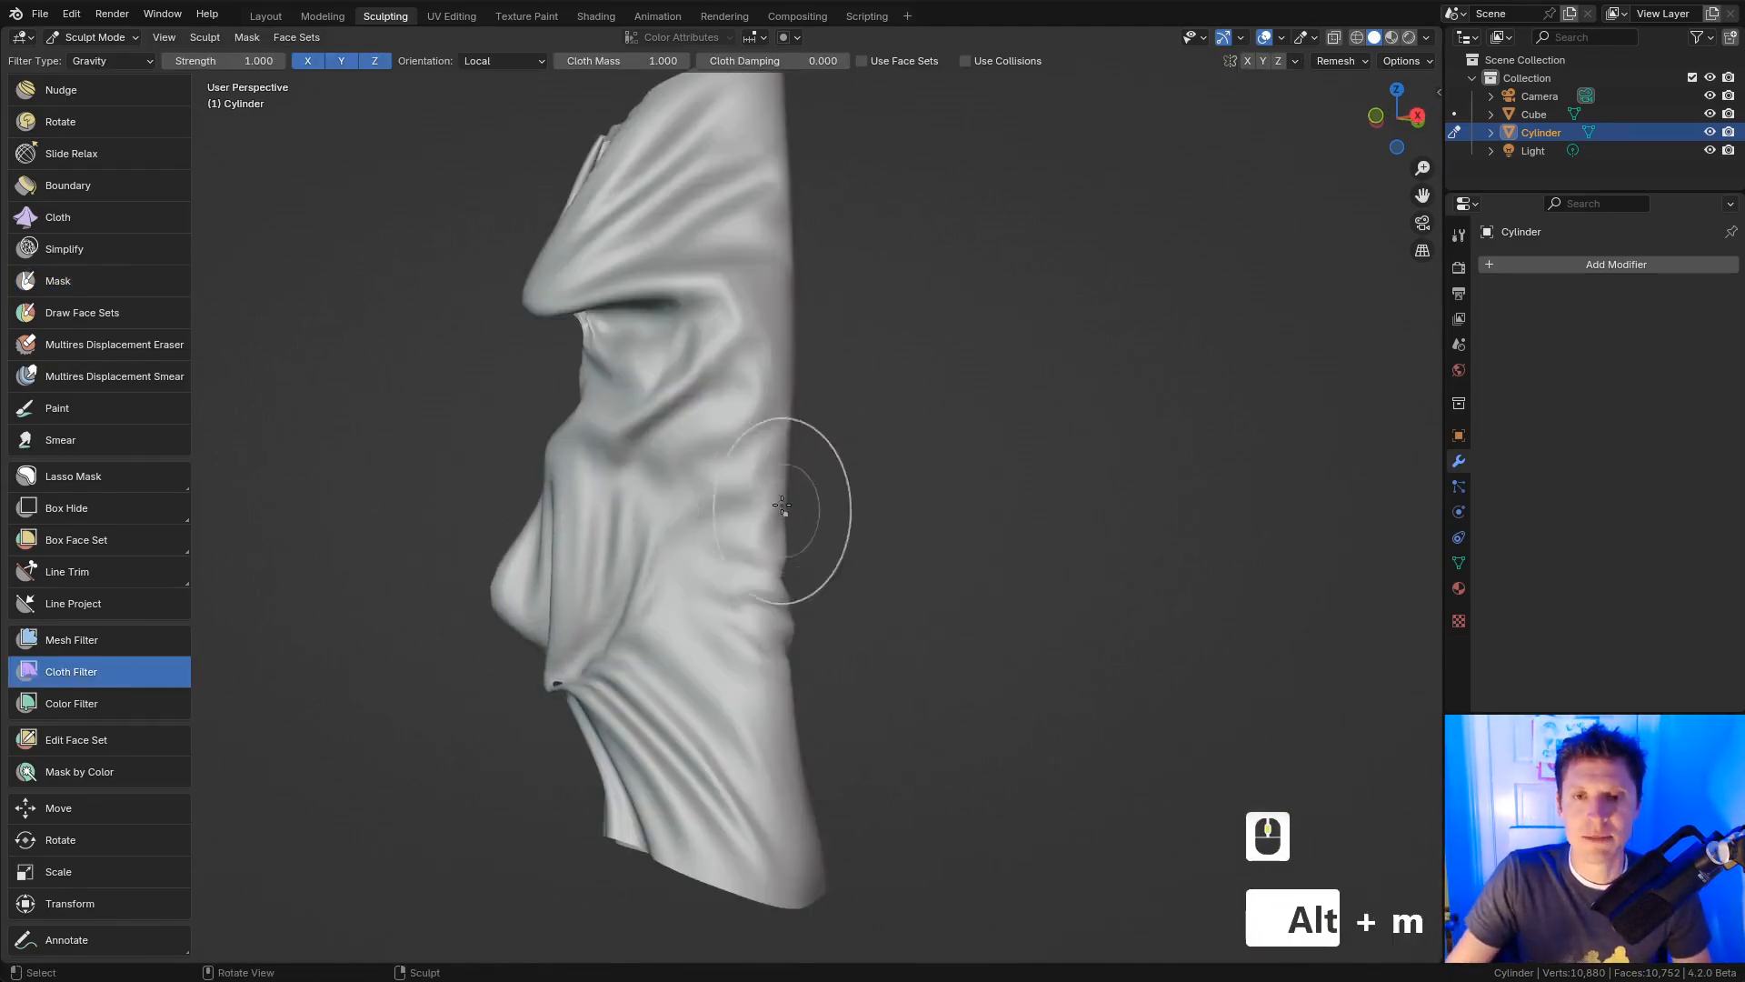
Step: Try the Cloth Filter's Inflate type on the whole cylinder, view it from several angles, and undo it
click(114, 62)
click(105, 101)
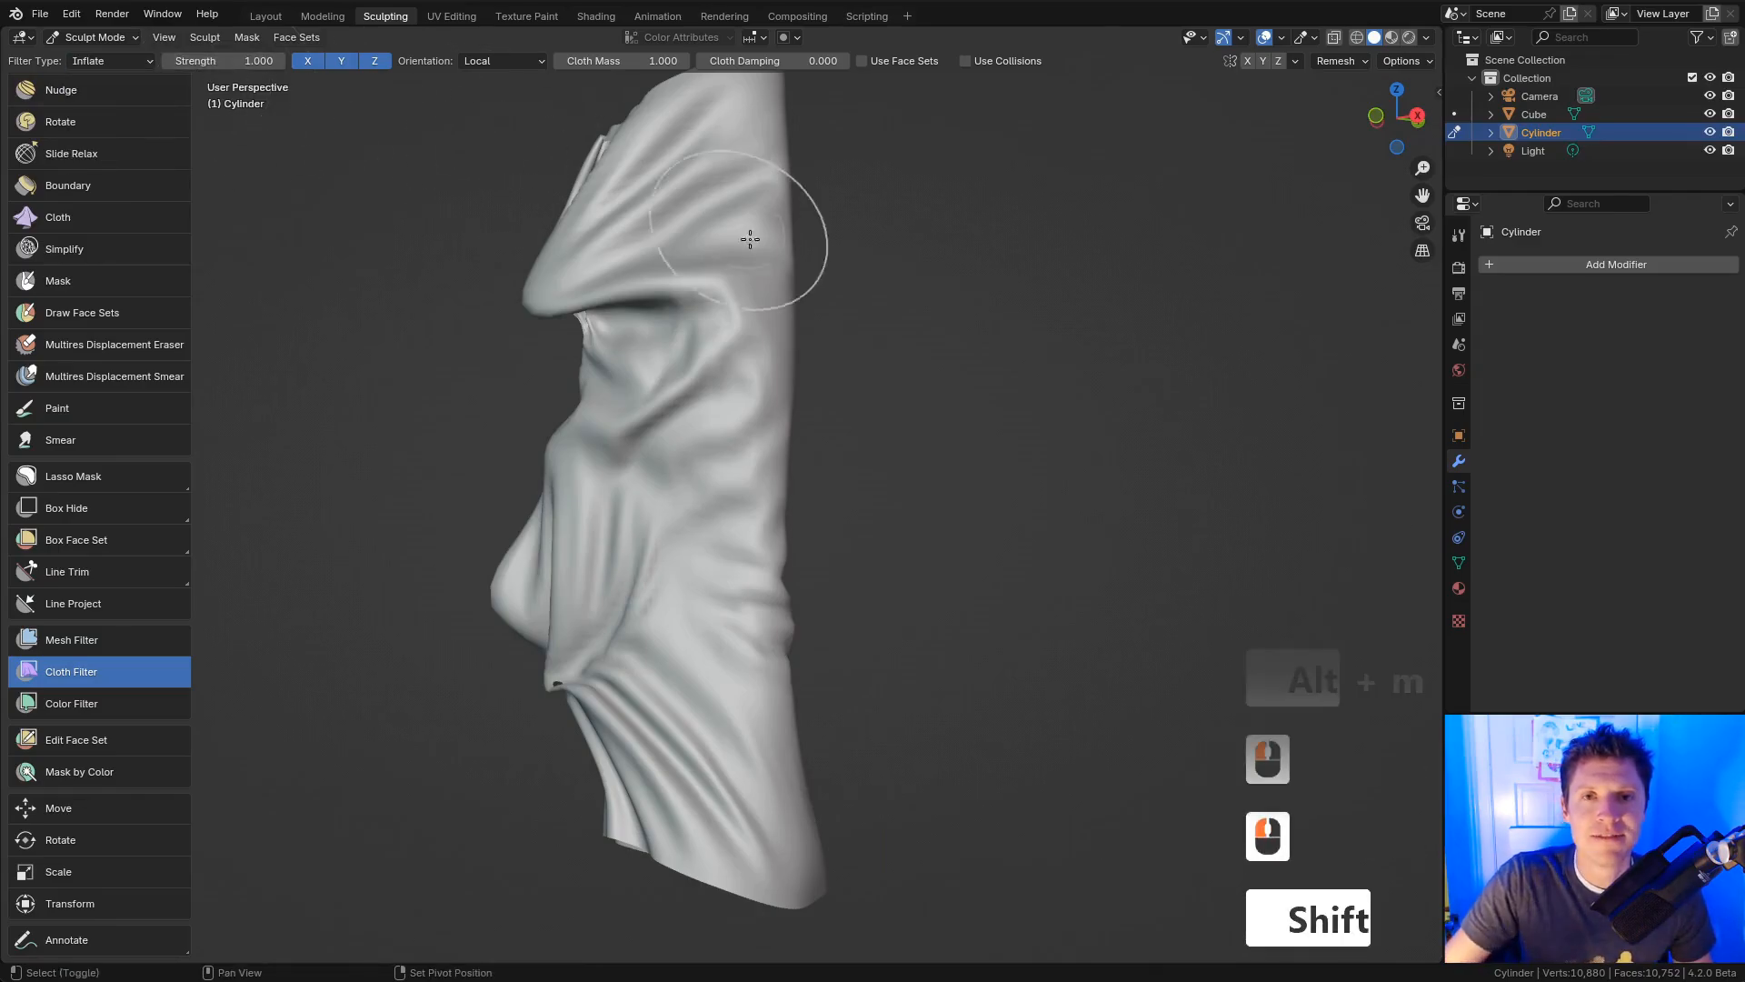
shift+middle_drag(748, 241, 745, 377)
drag(746, 376, 805, 386)
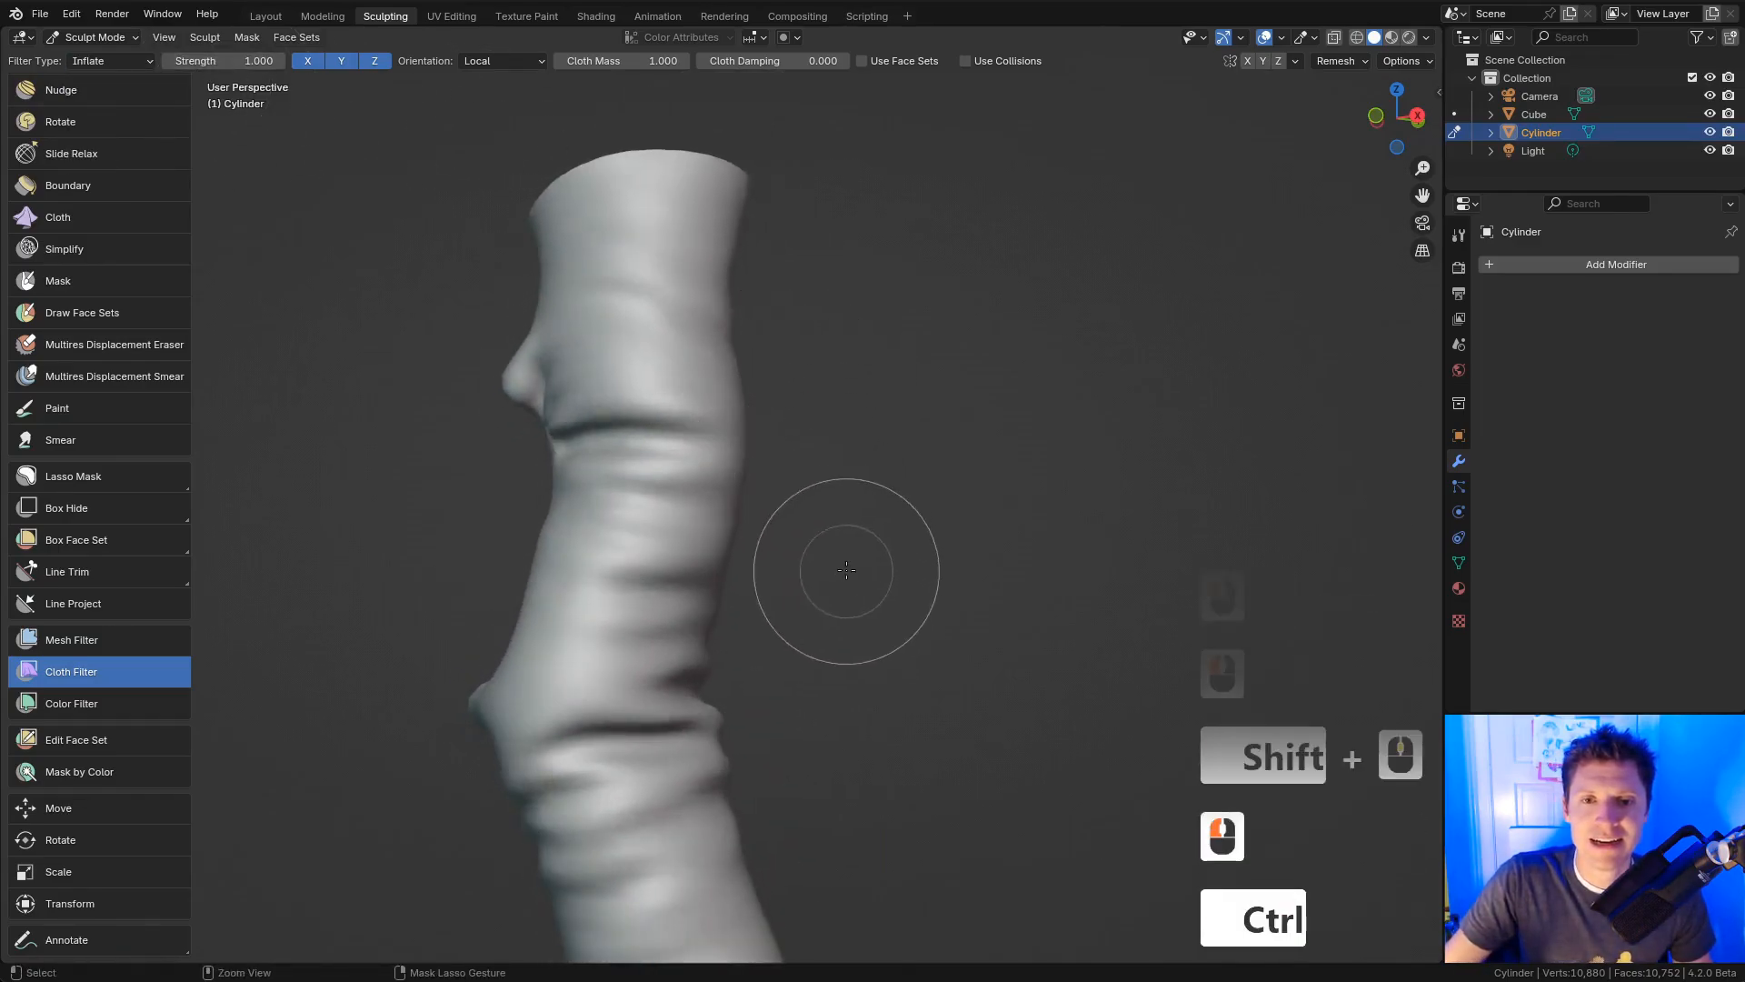
ctrl+middle_drag(845, 571, 845, 455)
middle_drag(845, 455, 799, 506)
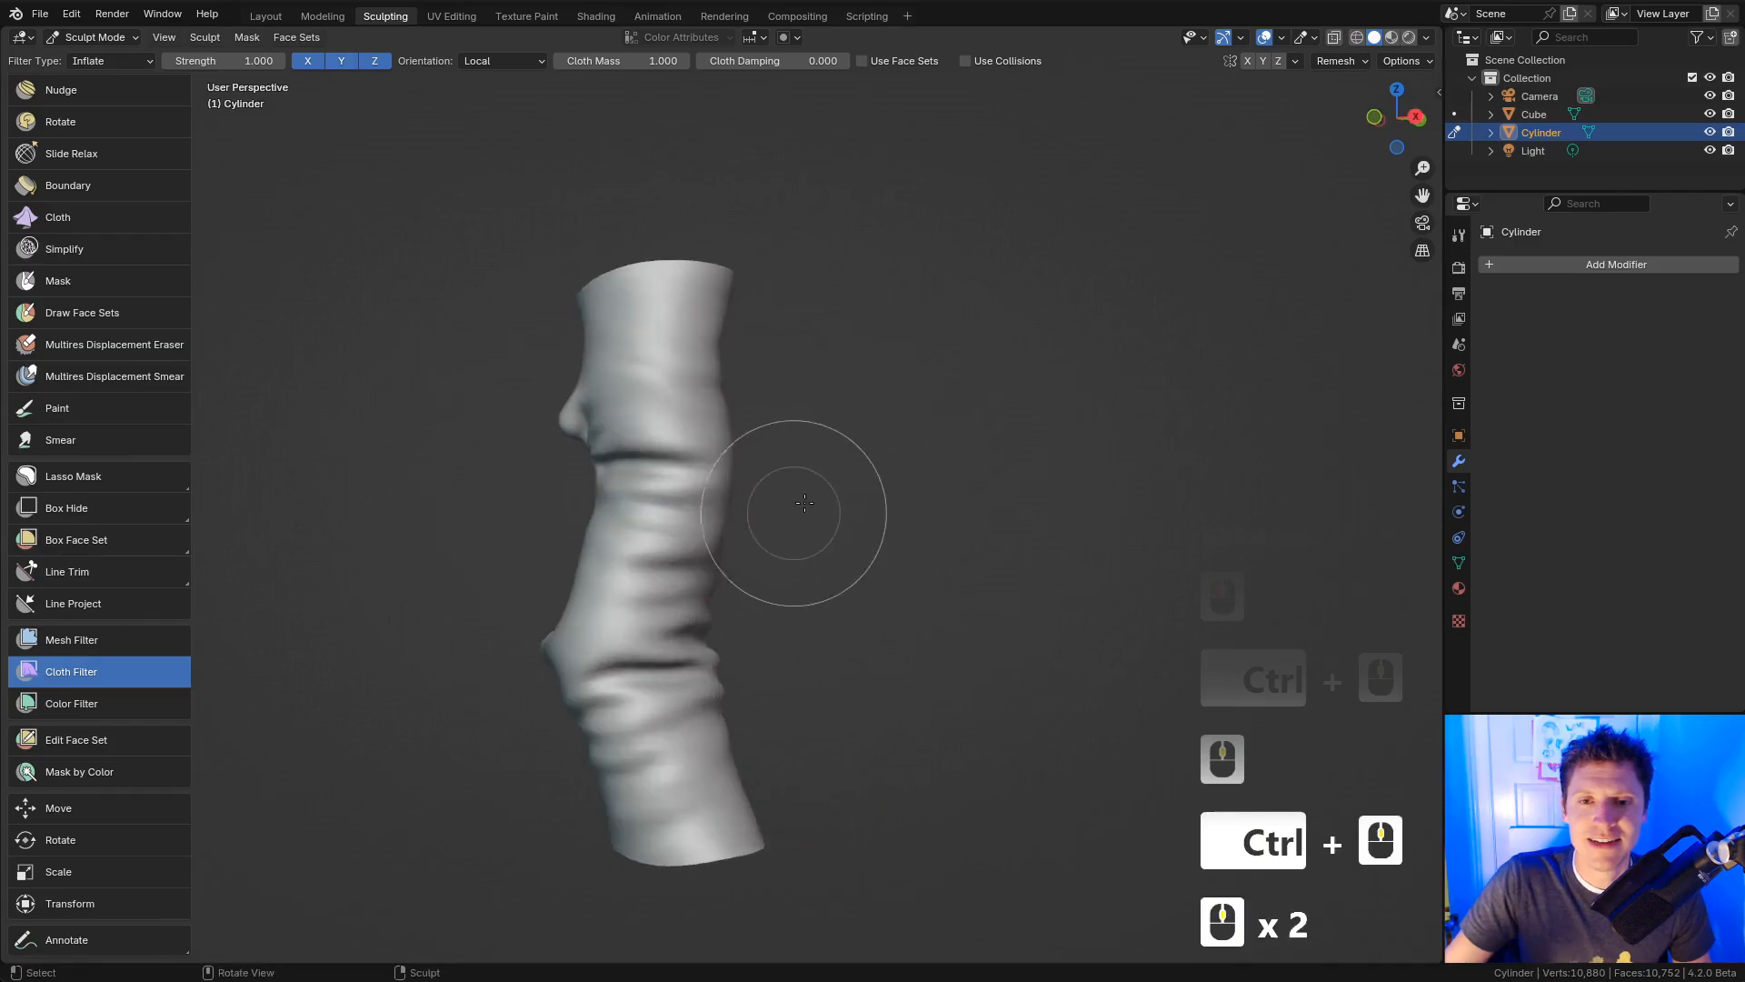
key(ctrl+z)
middle_drag(795, 430, 935, 422)
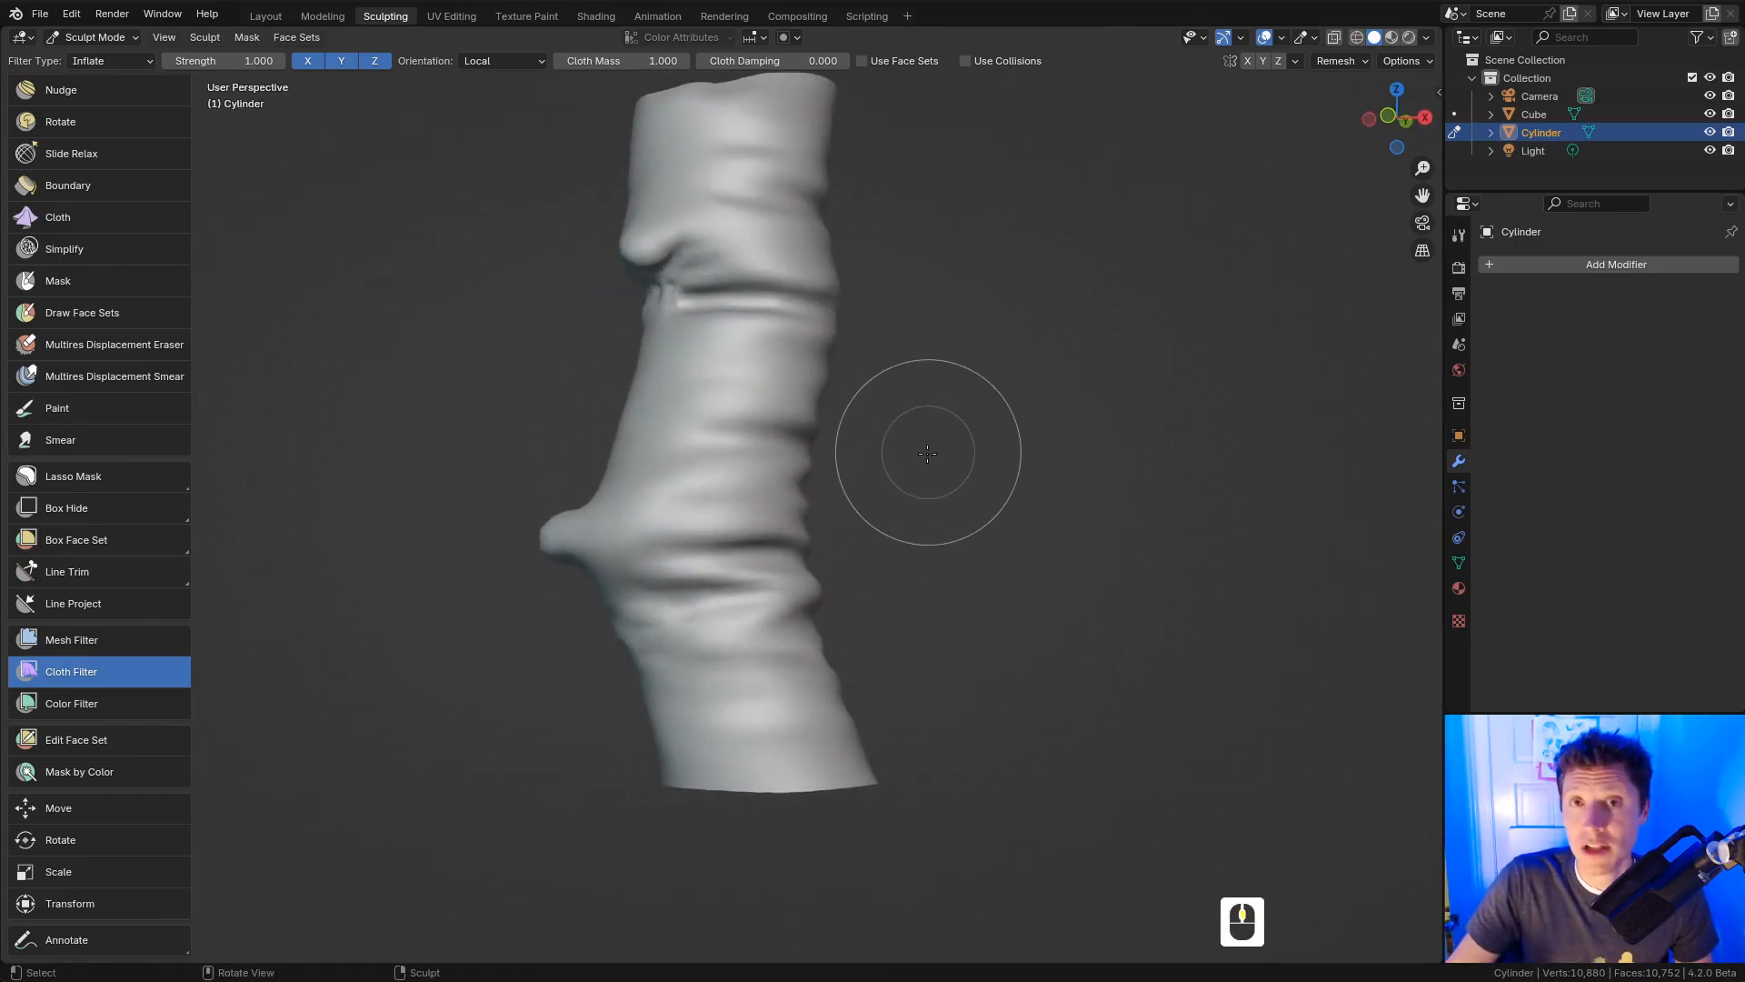
key(ctrl+z)
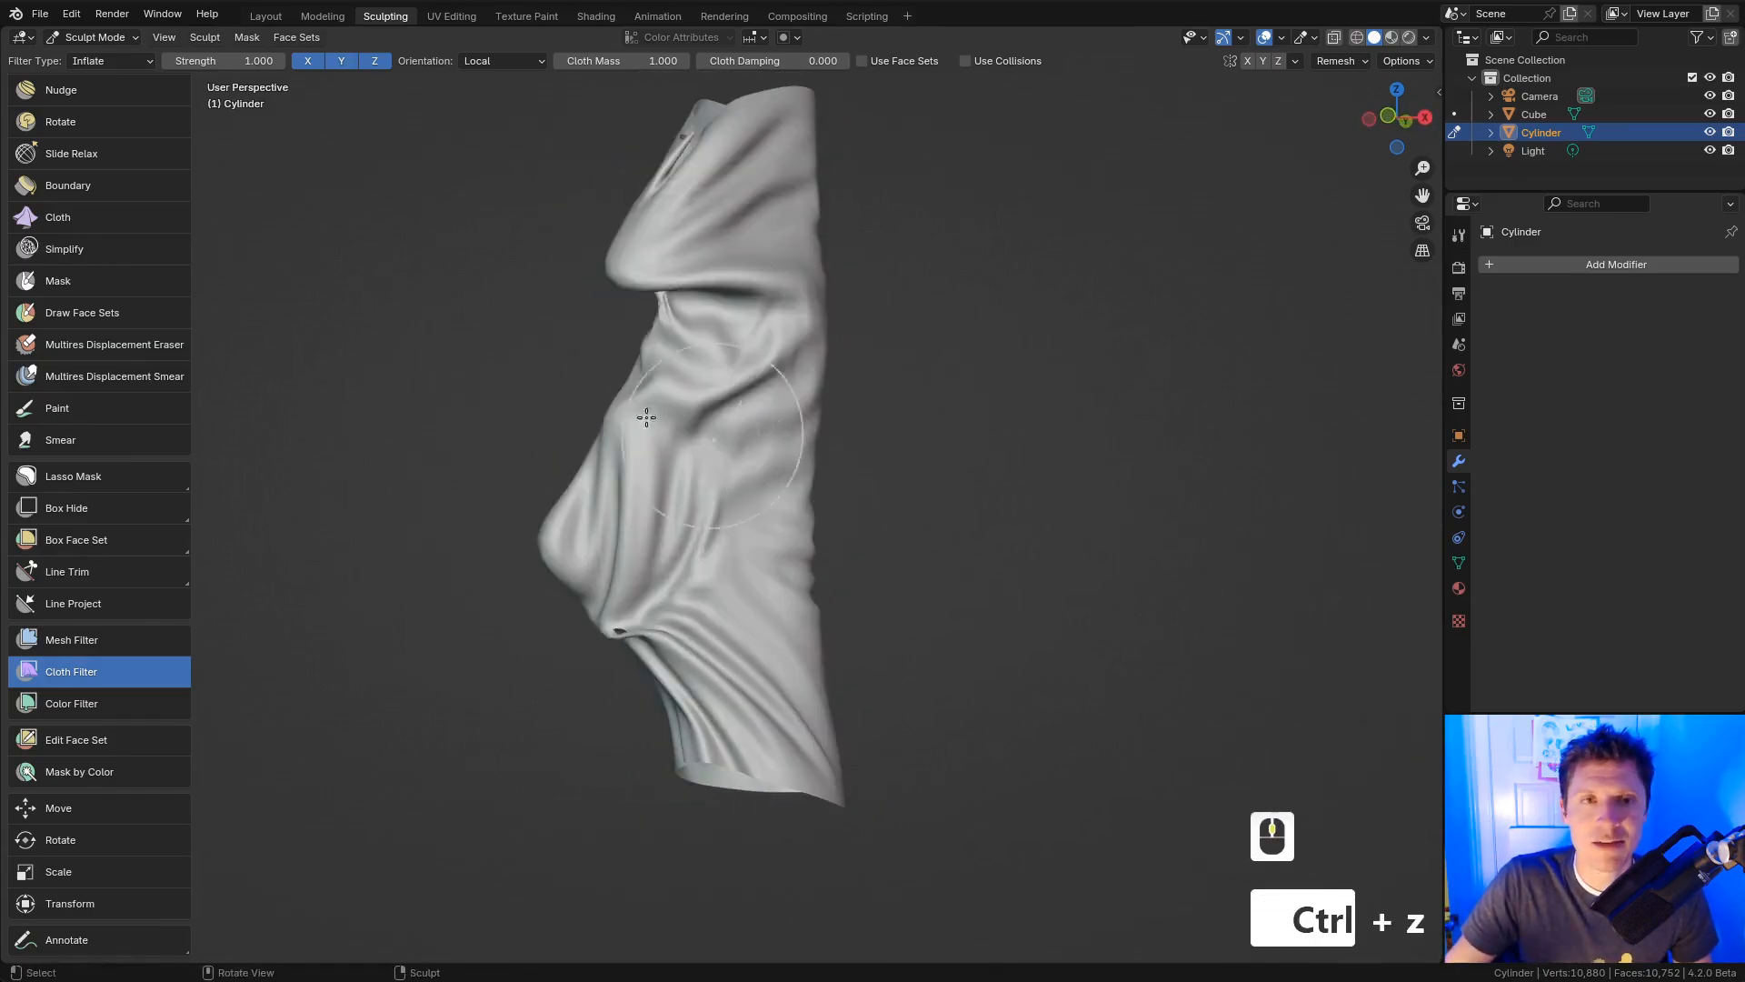
Step: Try the Cloth Filter's Pinch type twice on the whole cylinder, undoing each pass
click(146, 61)
click(128, 63)
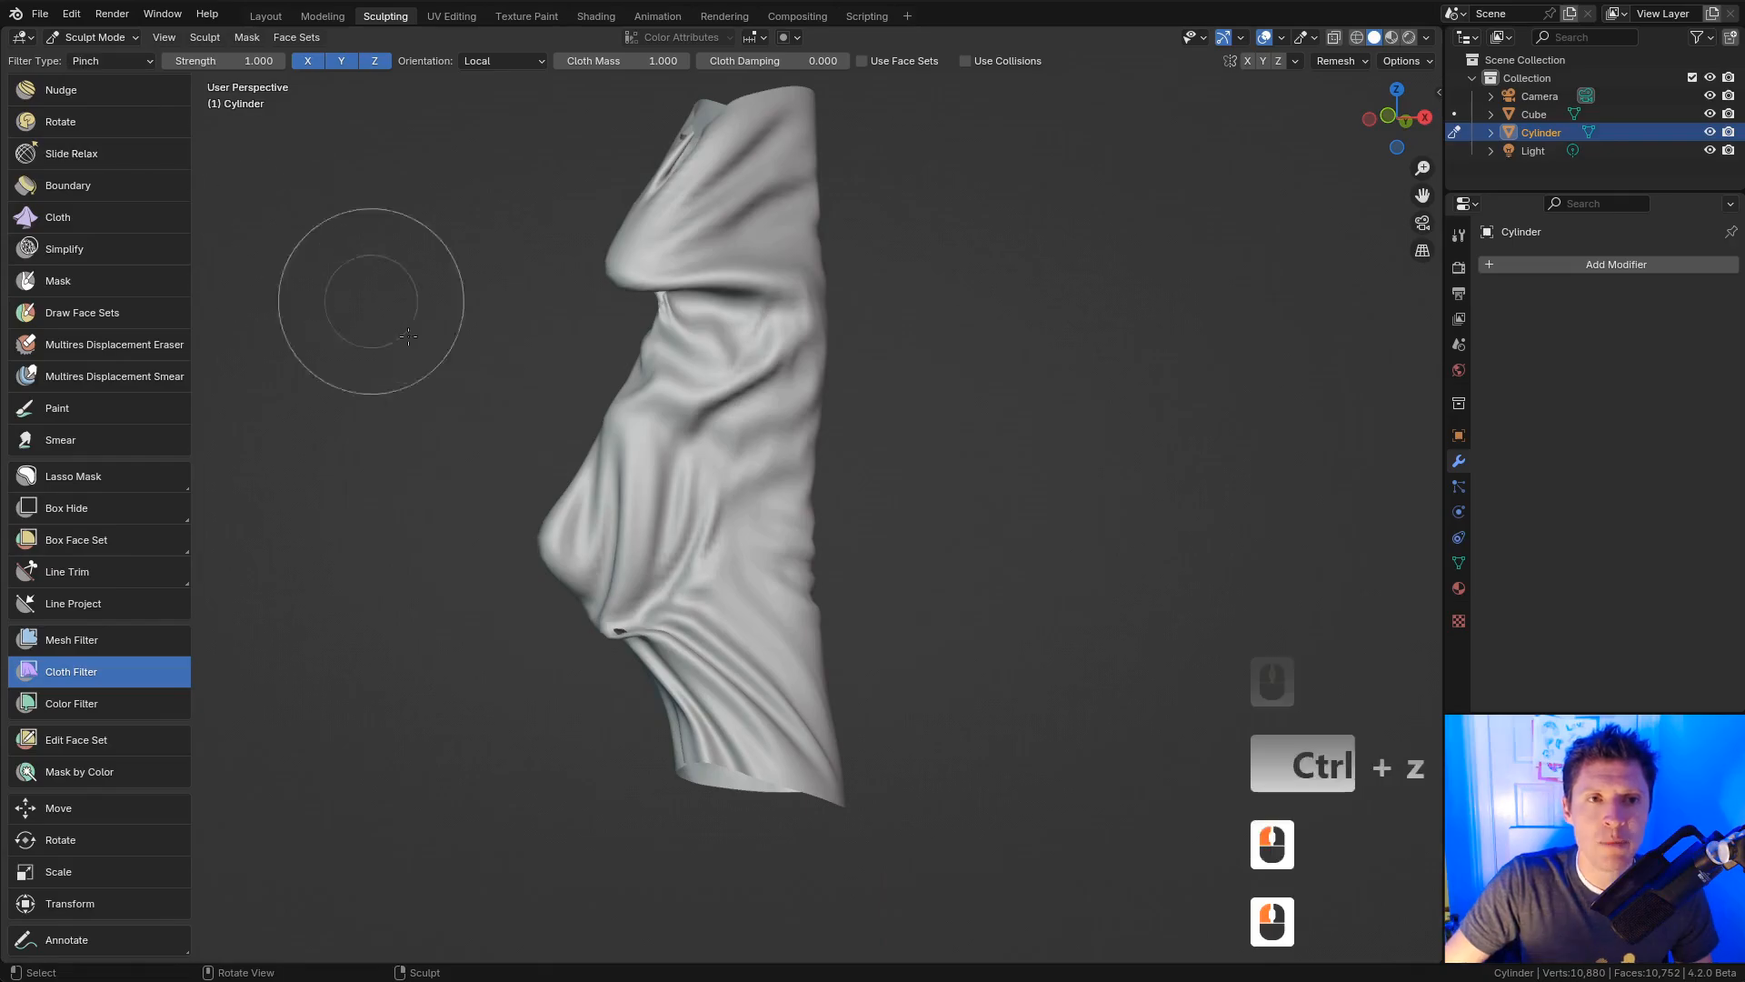
key(f)
click(768, 577)
drag(768, 577, 905, 545)
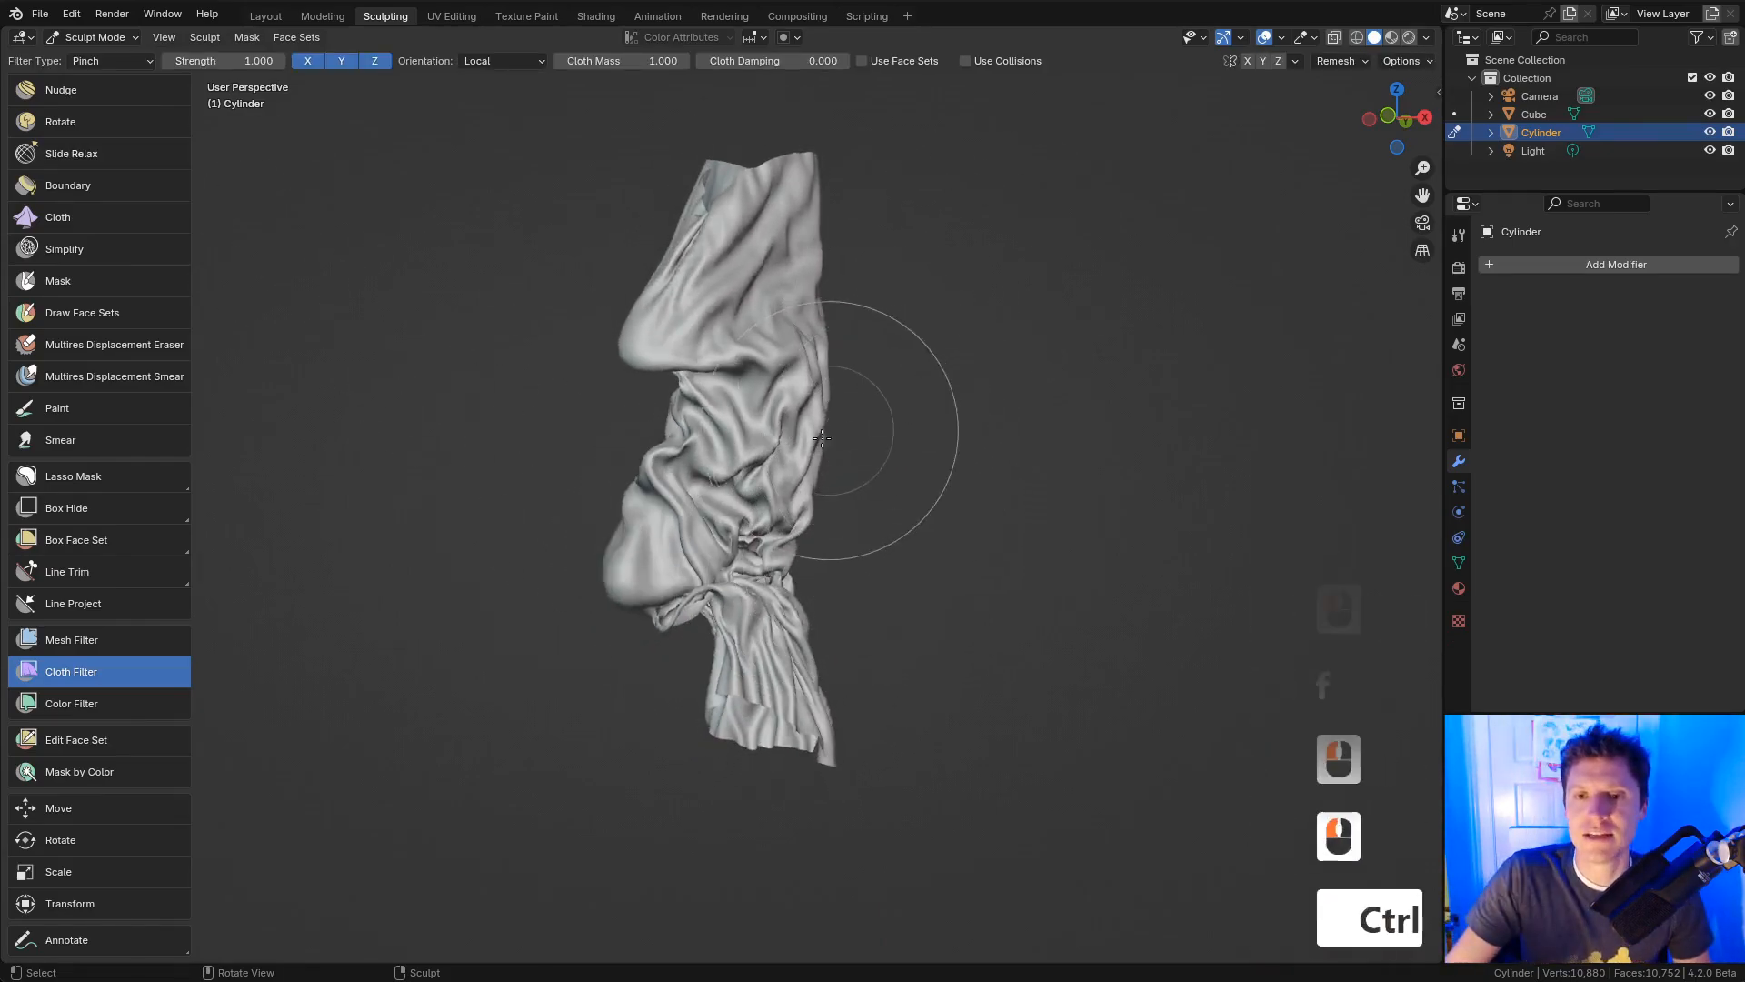
key(ctrl+z)
shift+middle_drag(750, 333, 747, 466)
drag(633, 385, 791, 381)
middle_drag(916, 457, 973, 475)
key(ctrl+z)
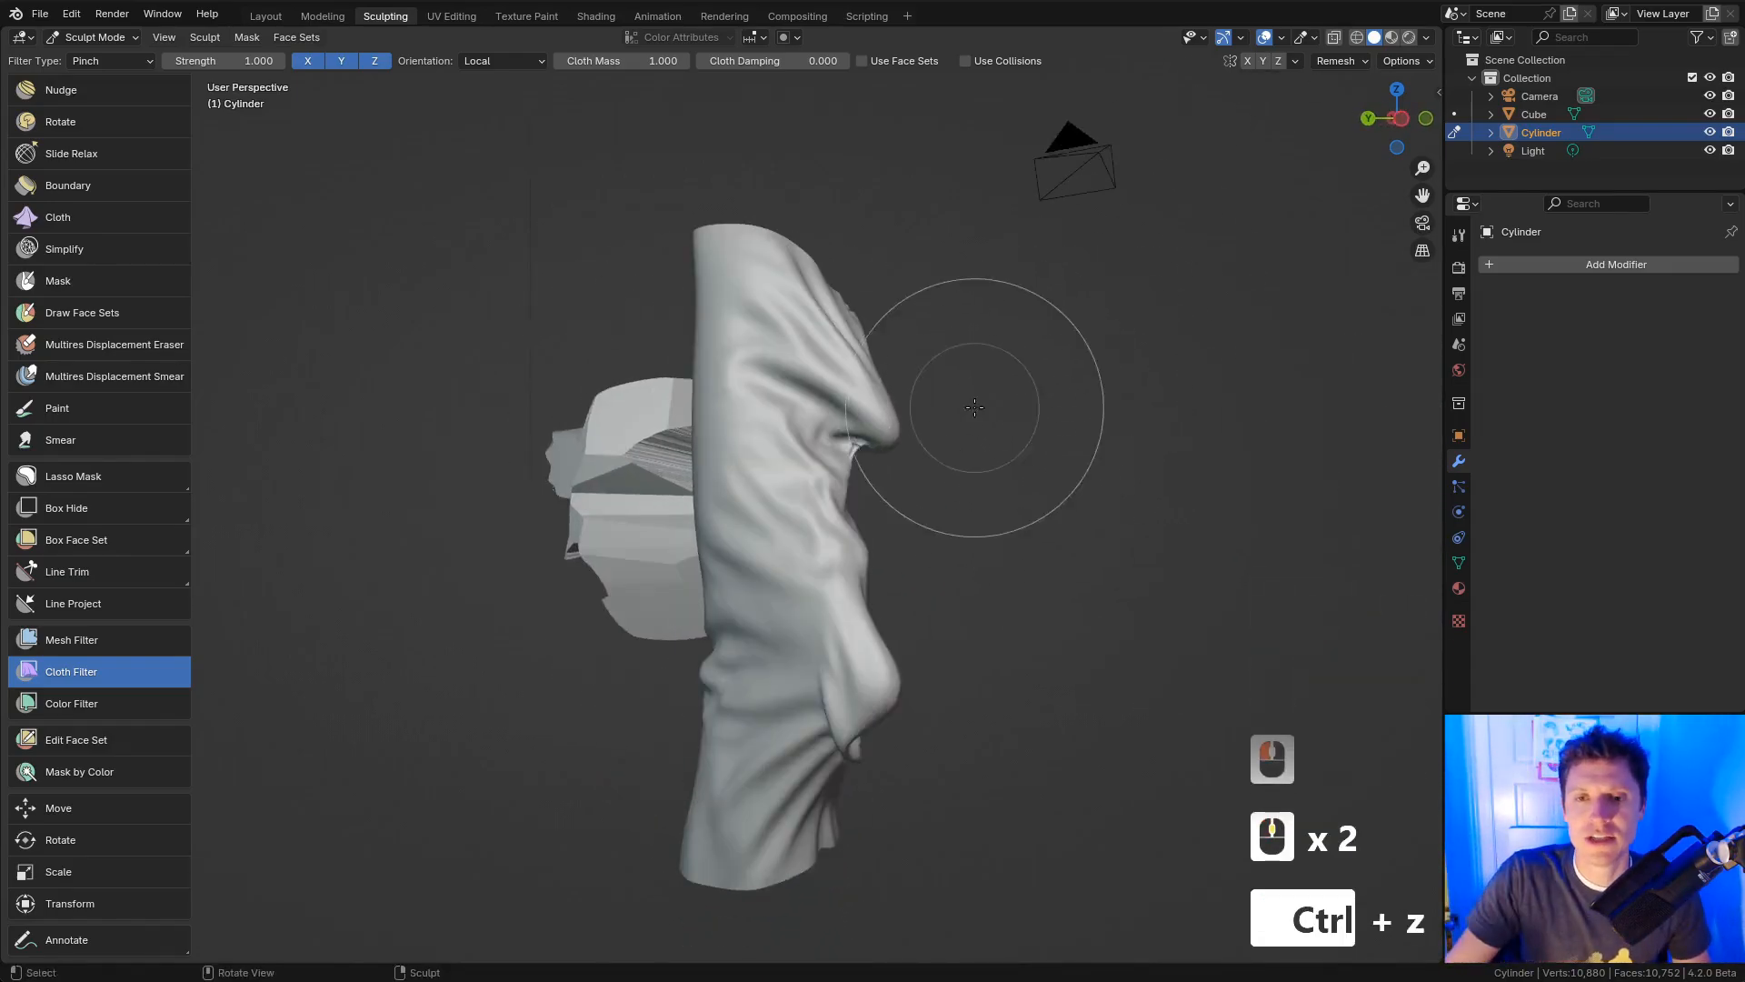
middle_drag(935, 331, 935, 409)
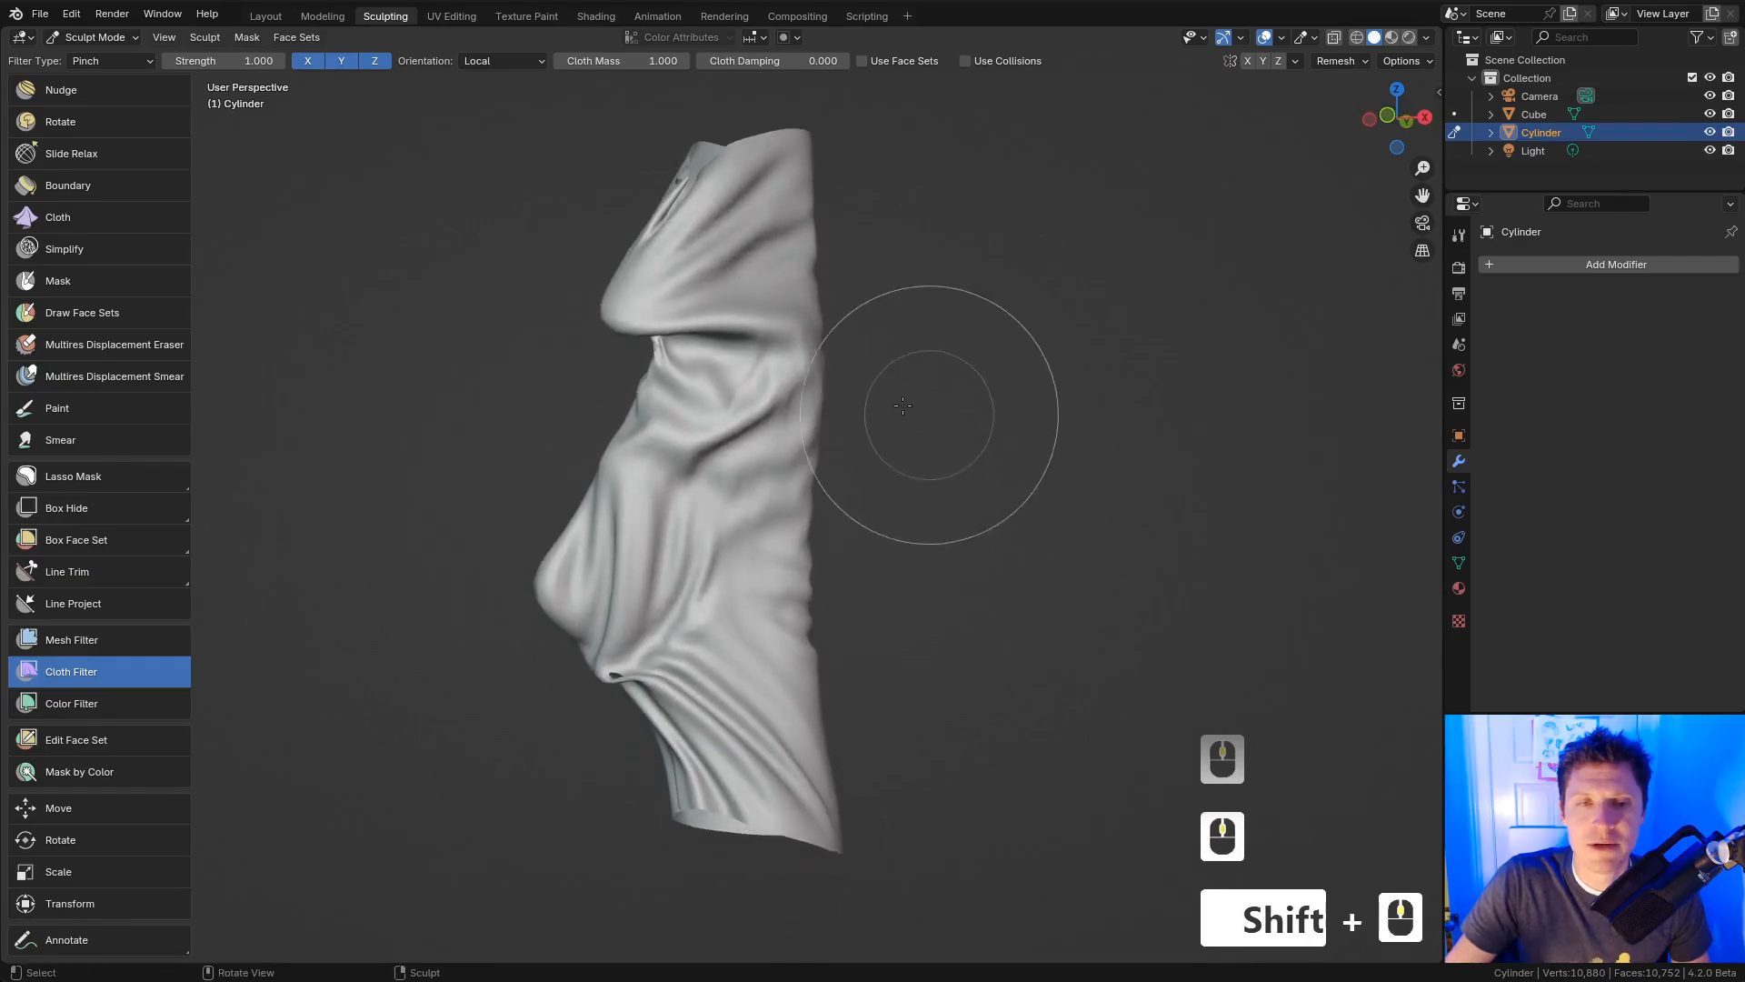
Step: Try the Cloth Filter's Scale type on the whole cylinder, and undo it
click(102, 56)
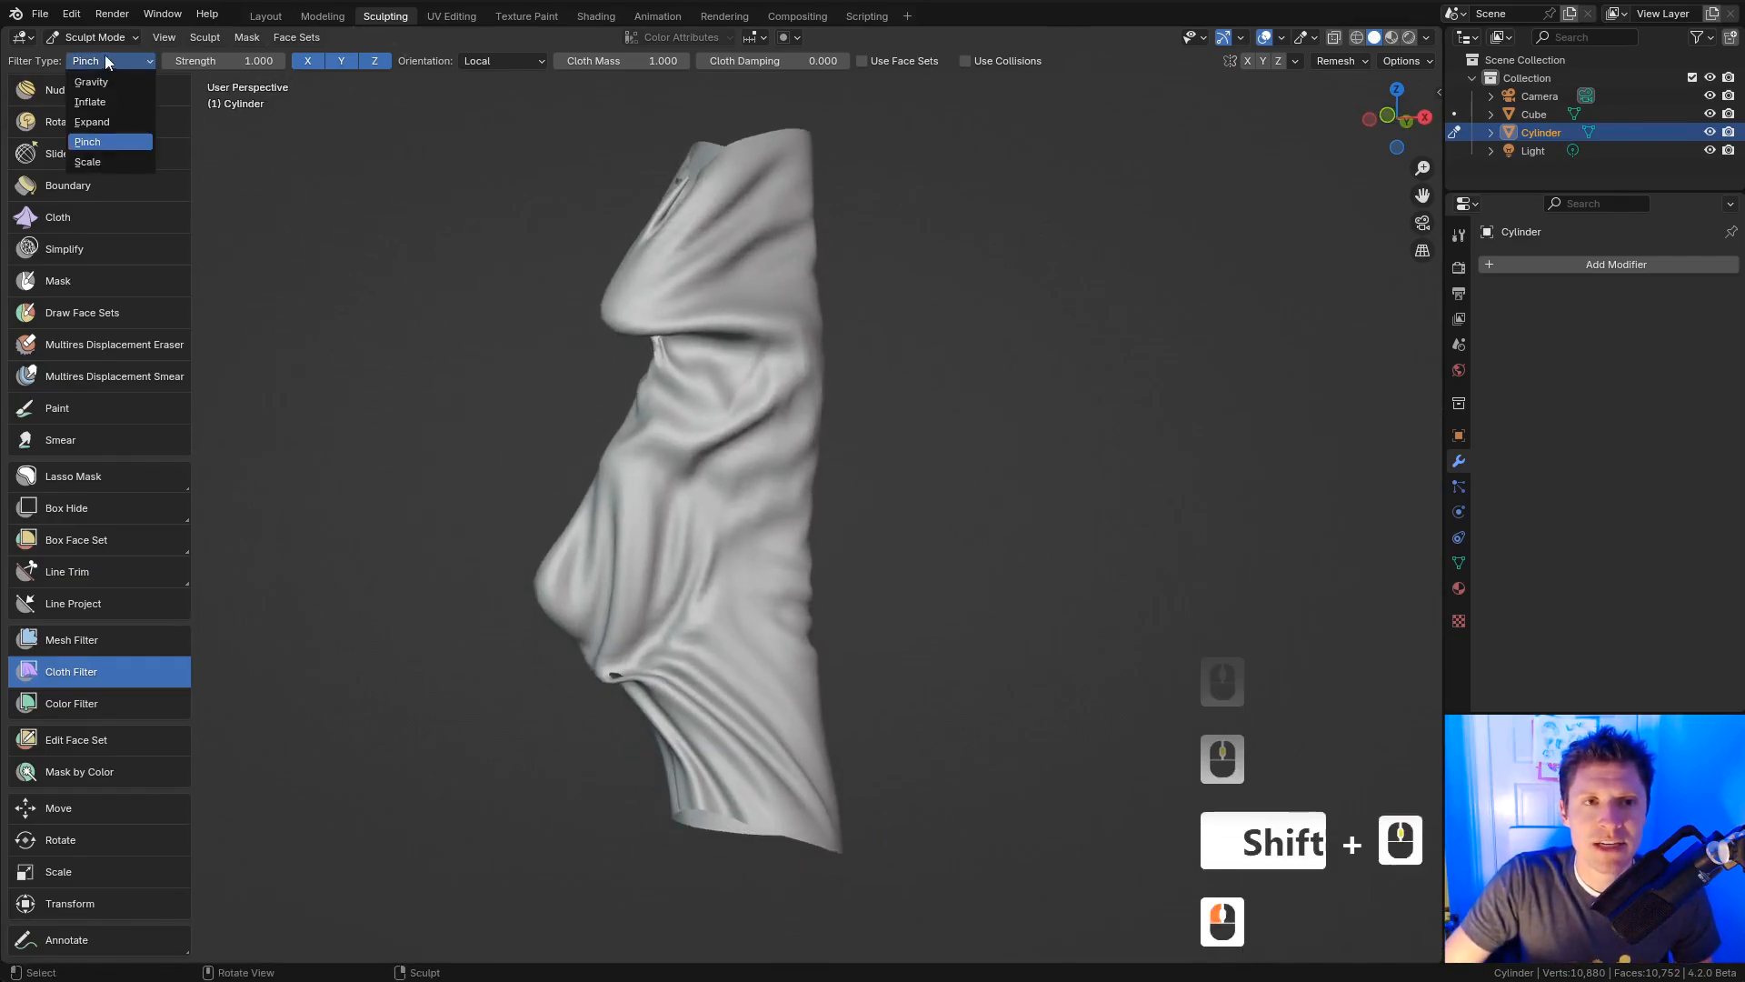
click(137, 160)
drag(758, 469, 1035, 488)
ctrl+middle_drag(1035, 488, 909, 405)
key(ctrl+z)
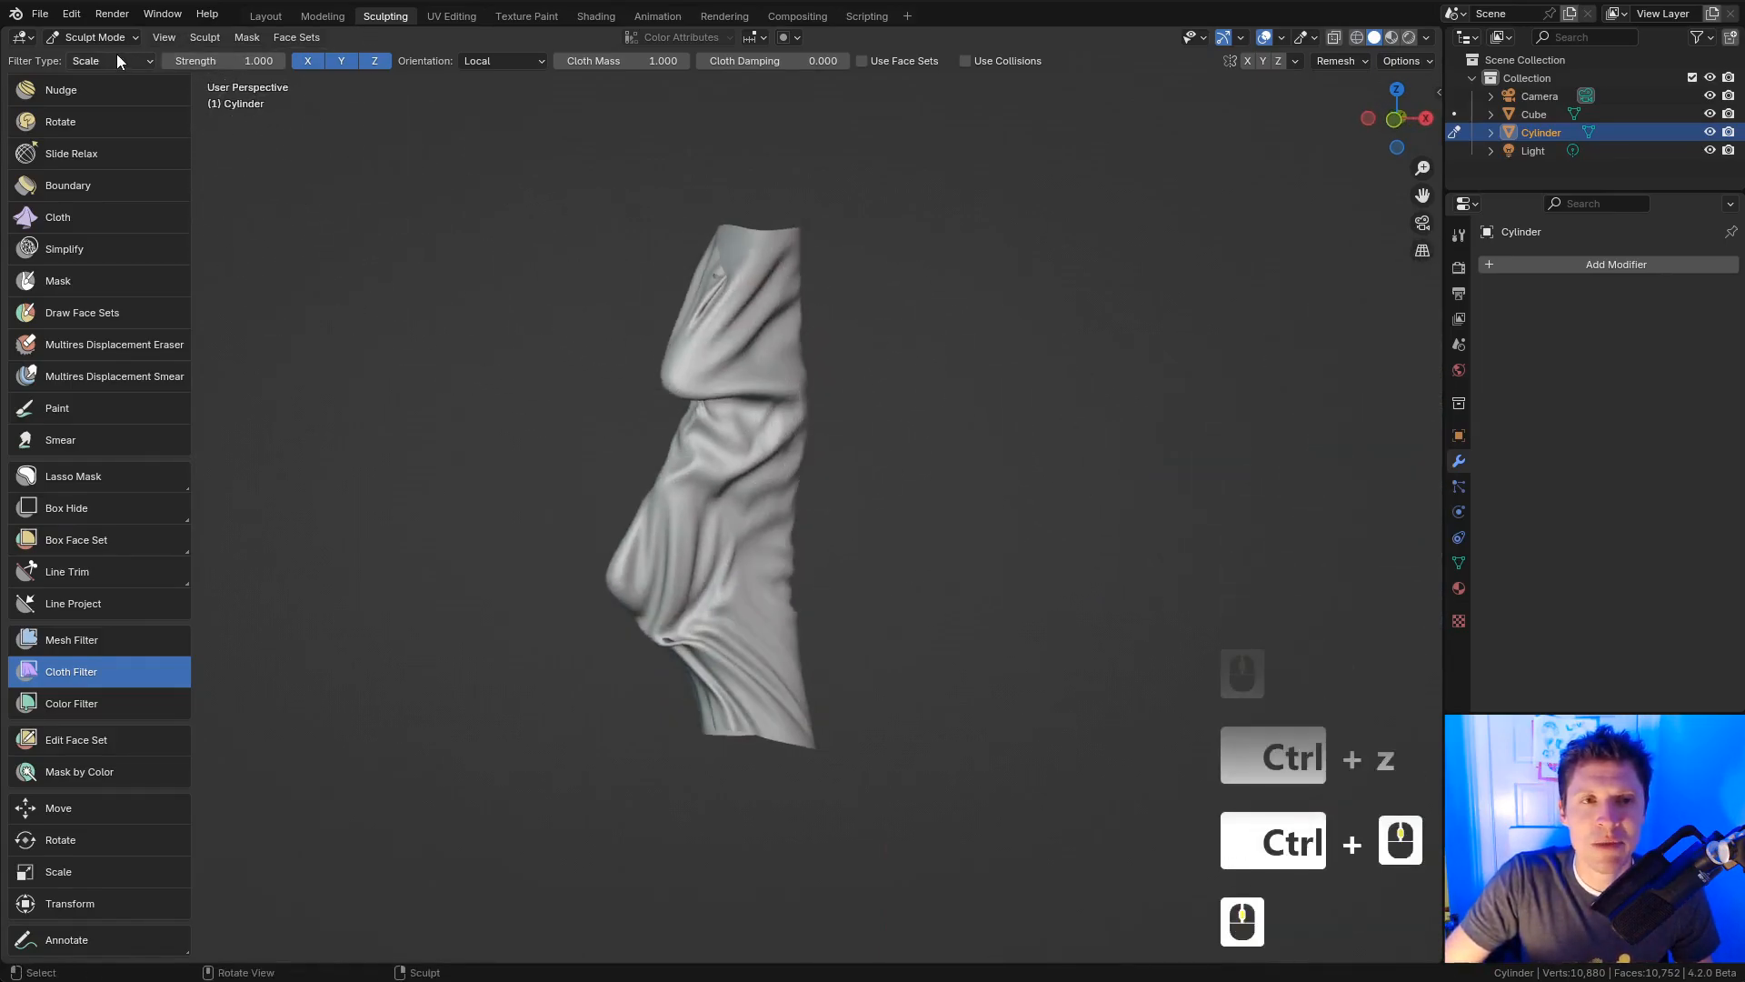
scroll(151, 535, up, 1)
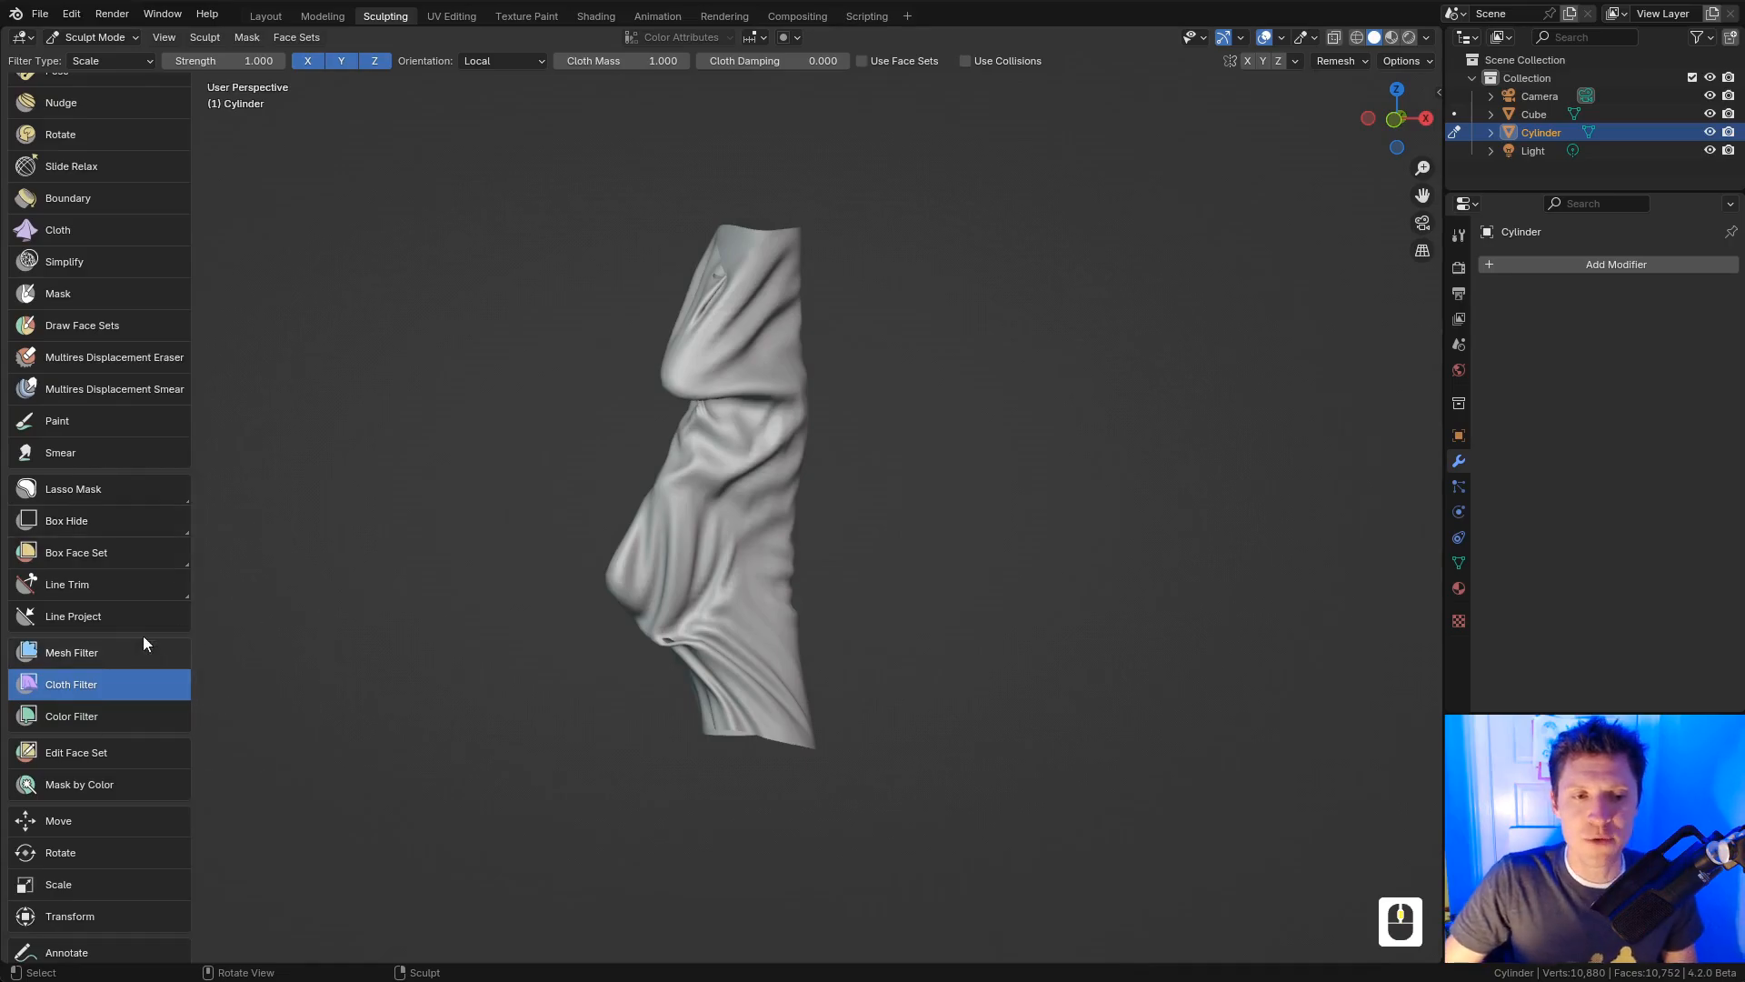
scroll(154, 582, down, 1)
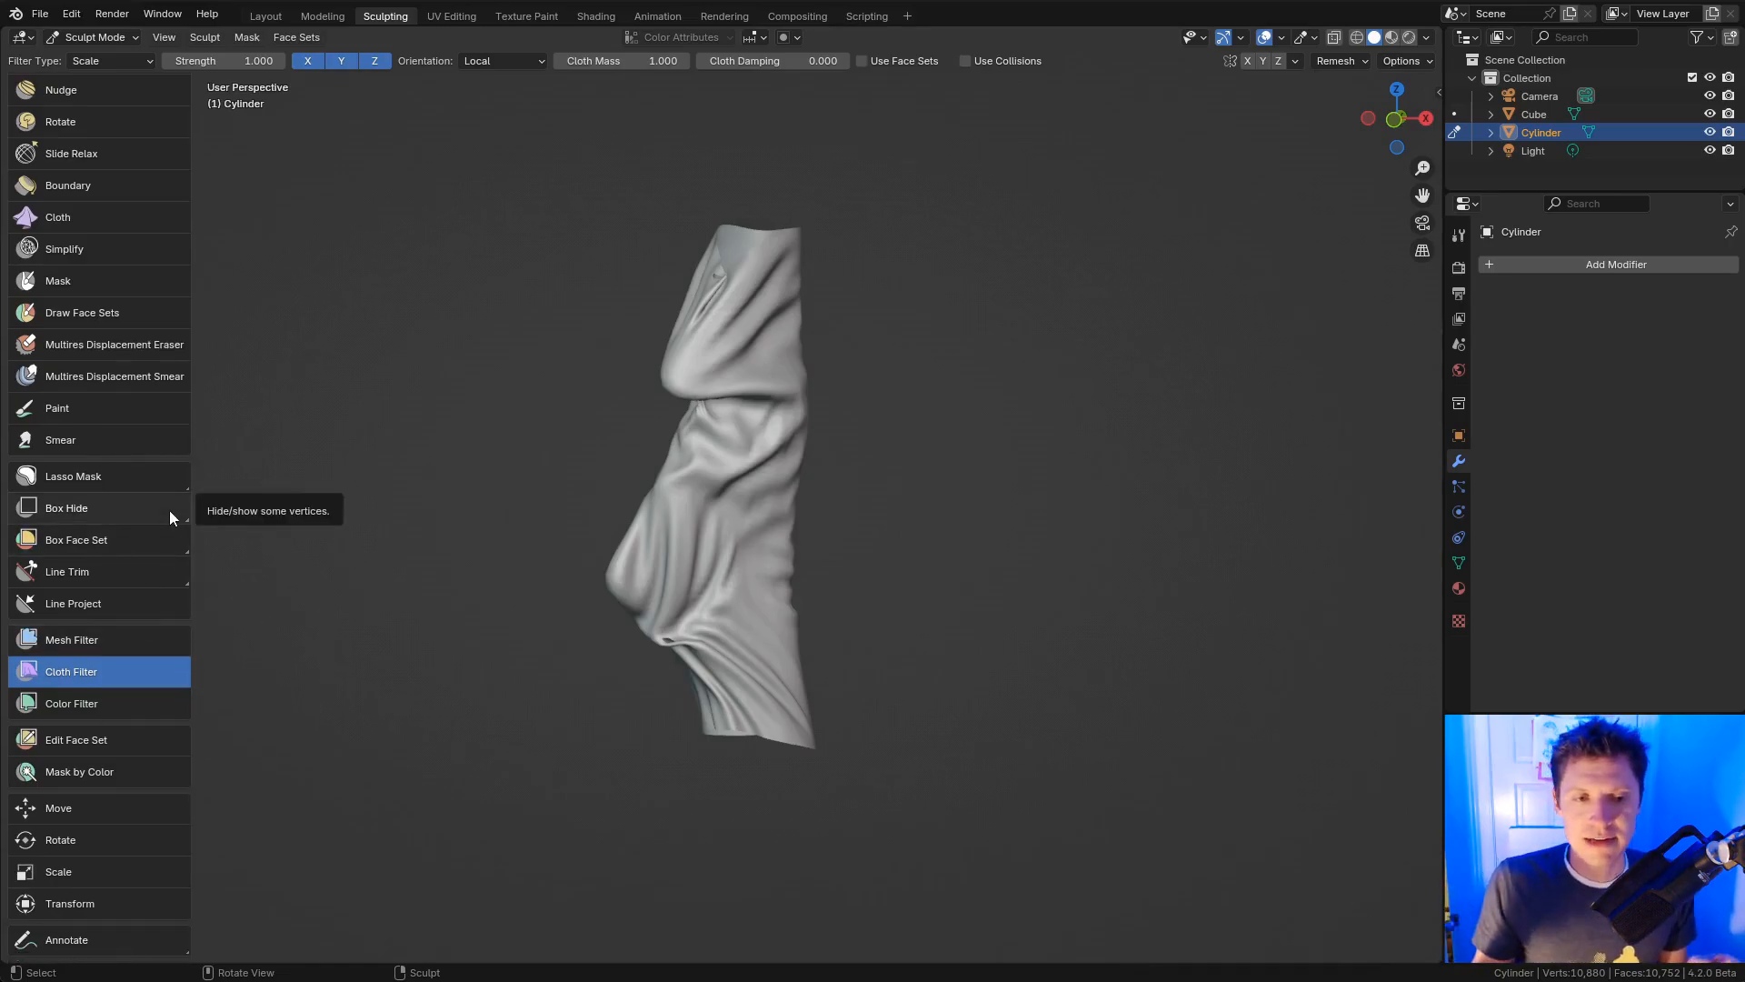